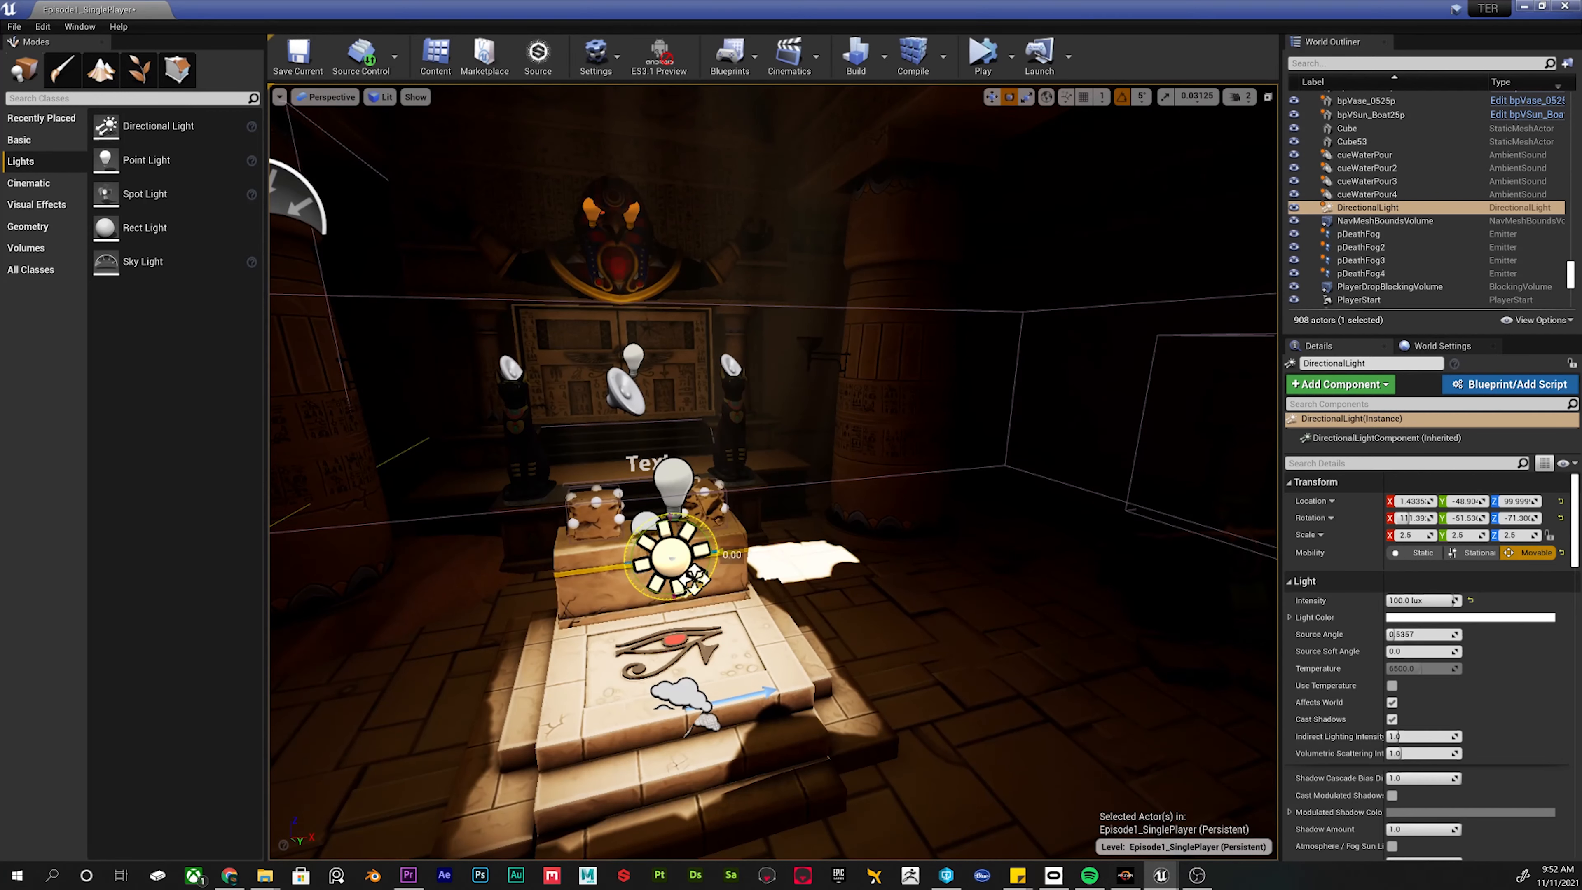
Try out a point light in front of the altar by moving it sideways, and delete it.
click(696, 554)
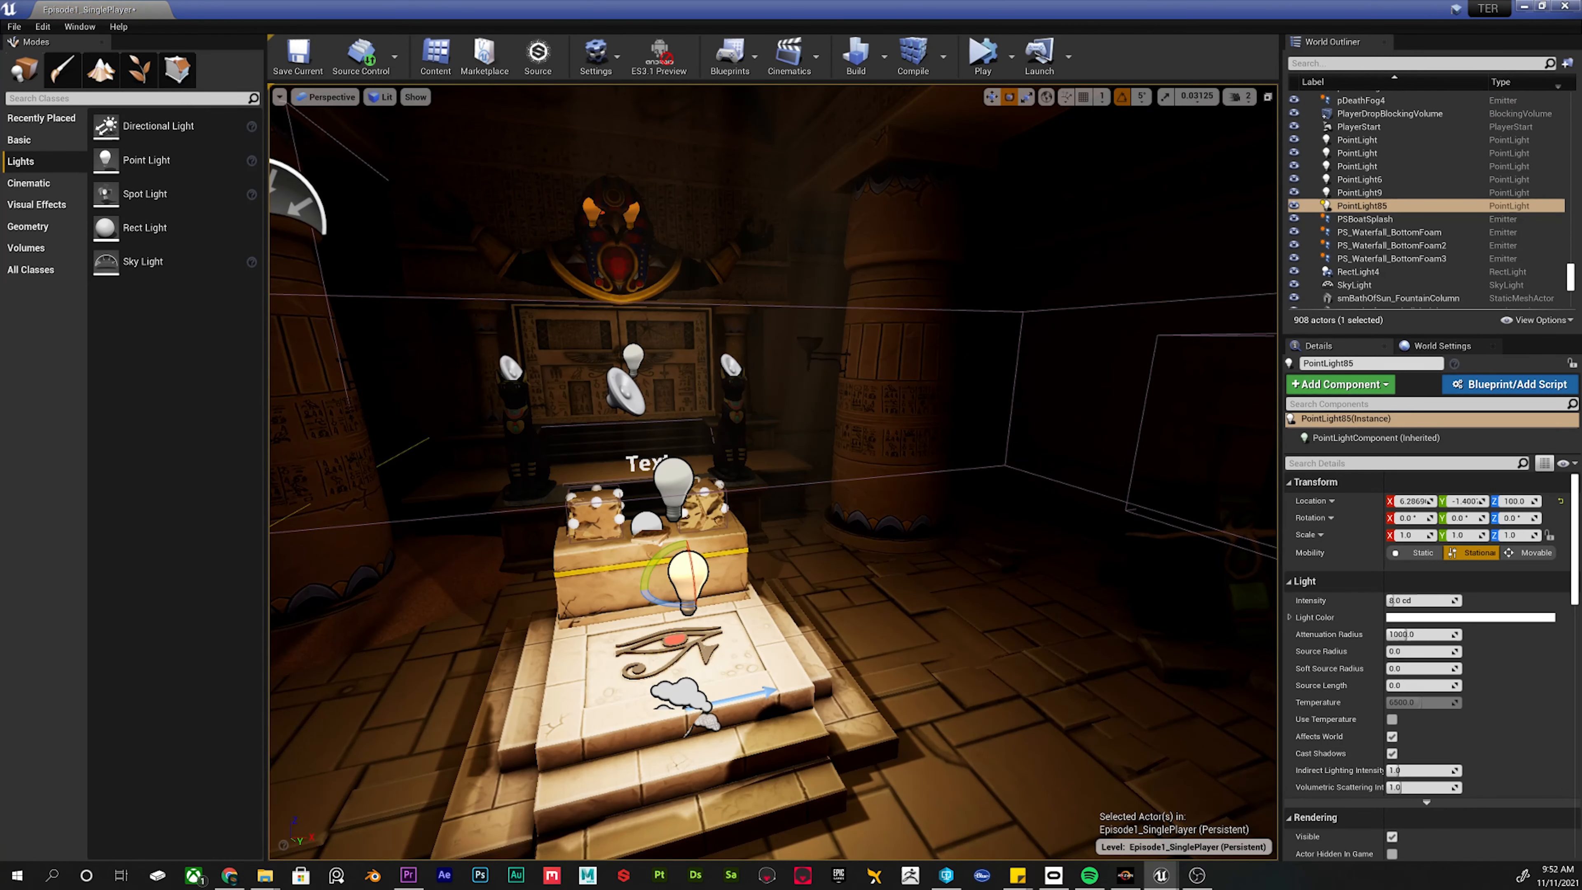
right_drag(696, 553, 820, 542)
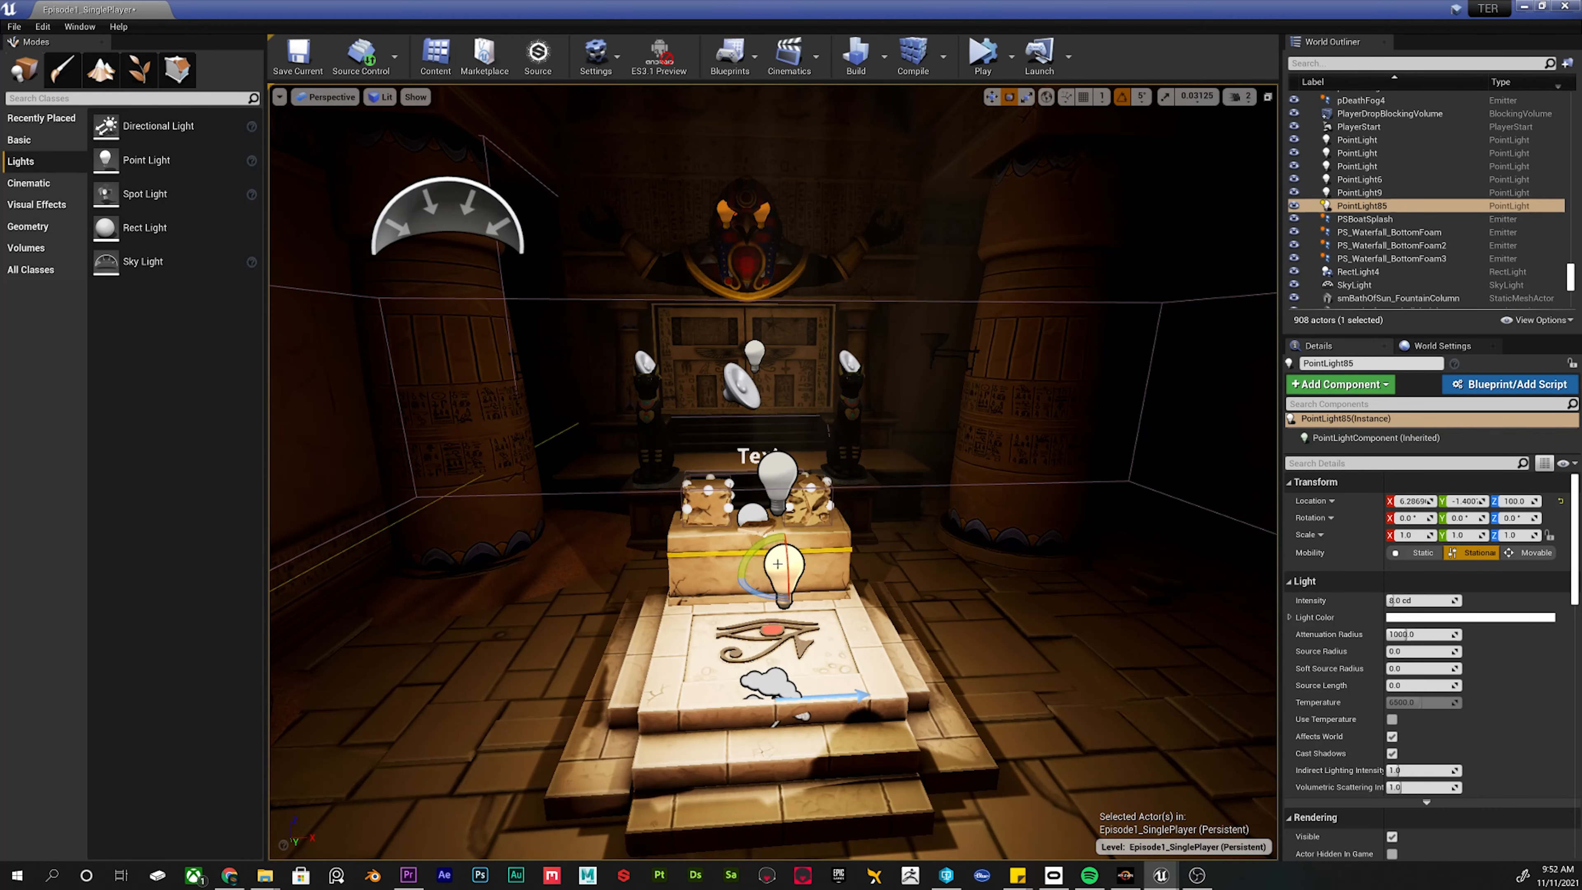
key(w)
drag(825, 568, 1046, 584)
key(Delete)
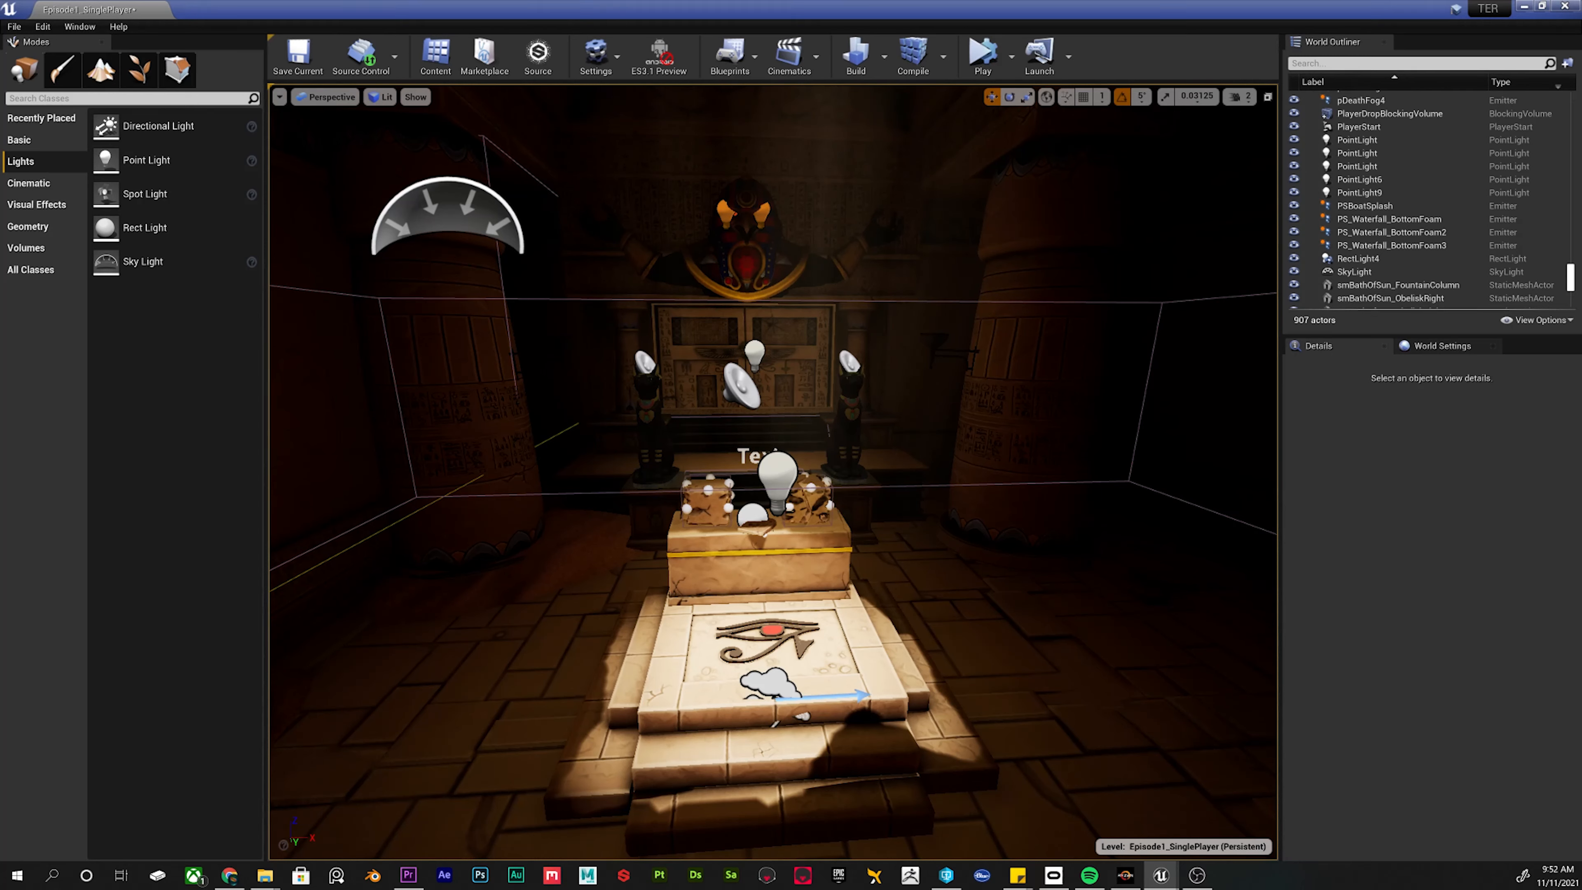
Try out a spot light beside the altar at an intensity of about 49 cd, and delete it.
drag(145, 193, 521, 386)
key(e)
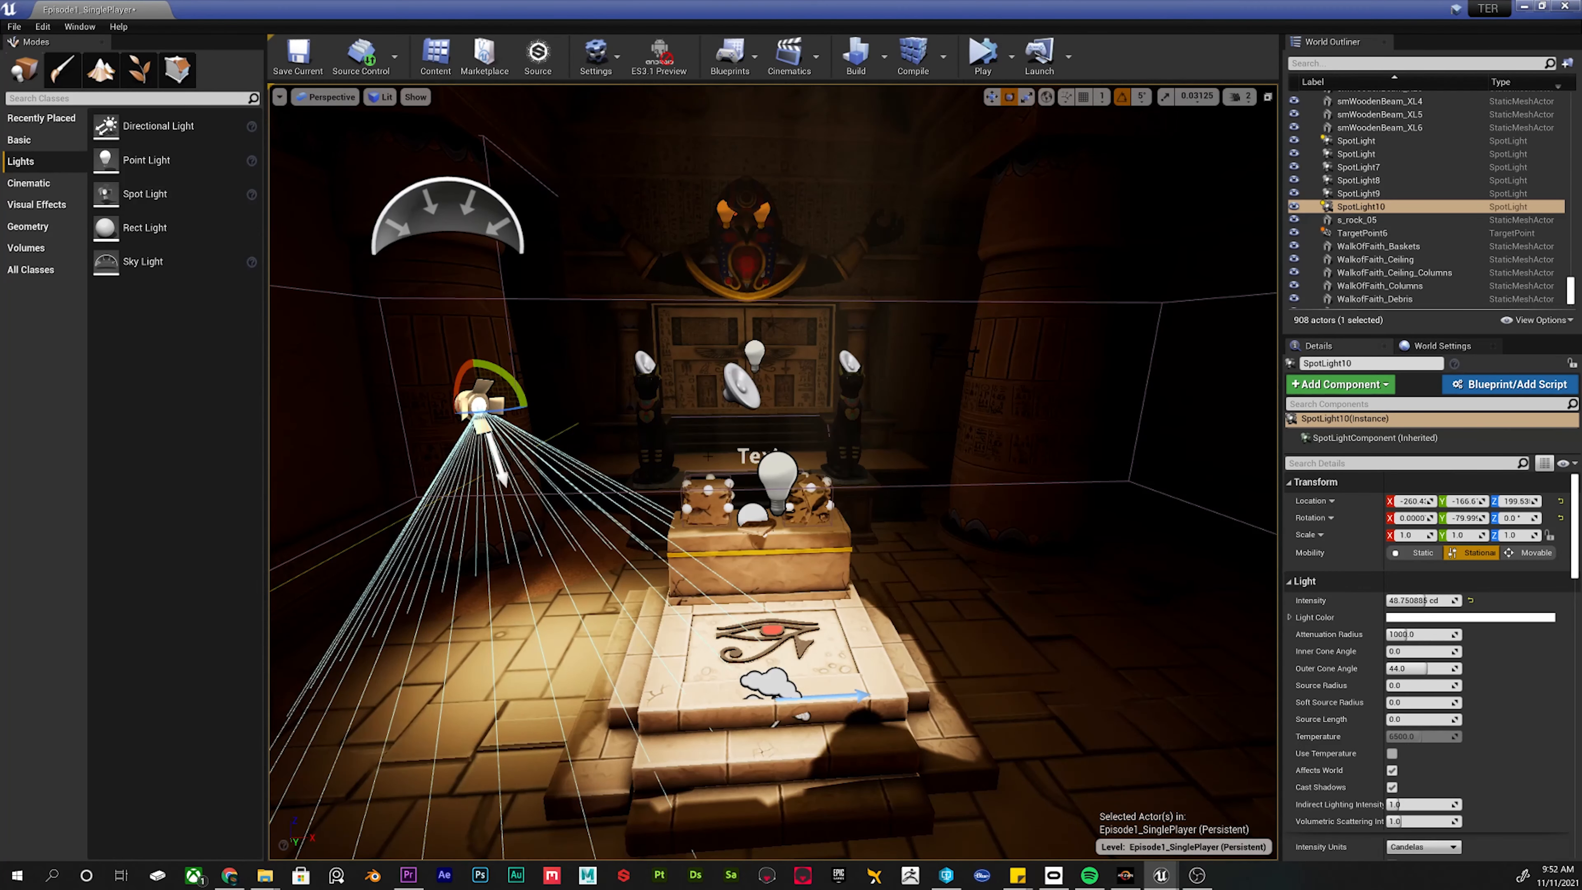
key(Delete)
Place a rect light on the floor beside the altar and raise it to a height of about 165.
click(528, 653)
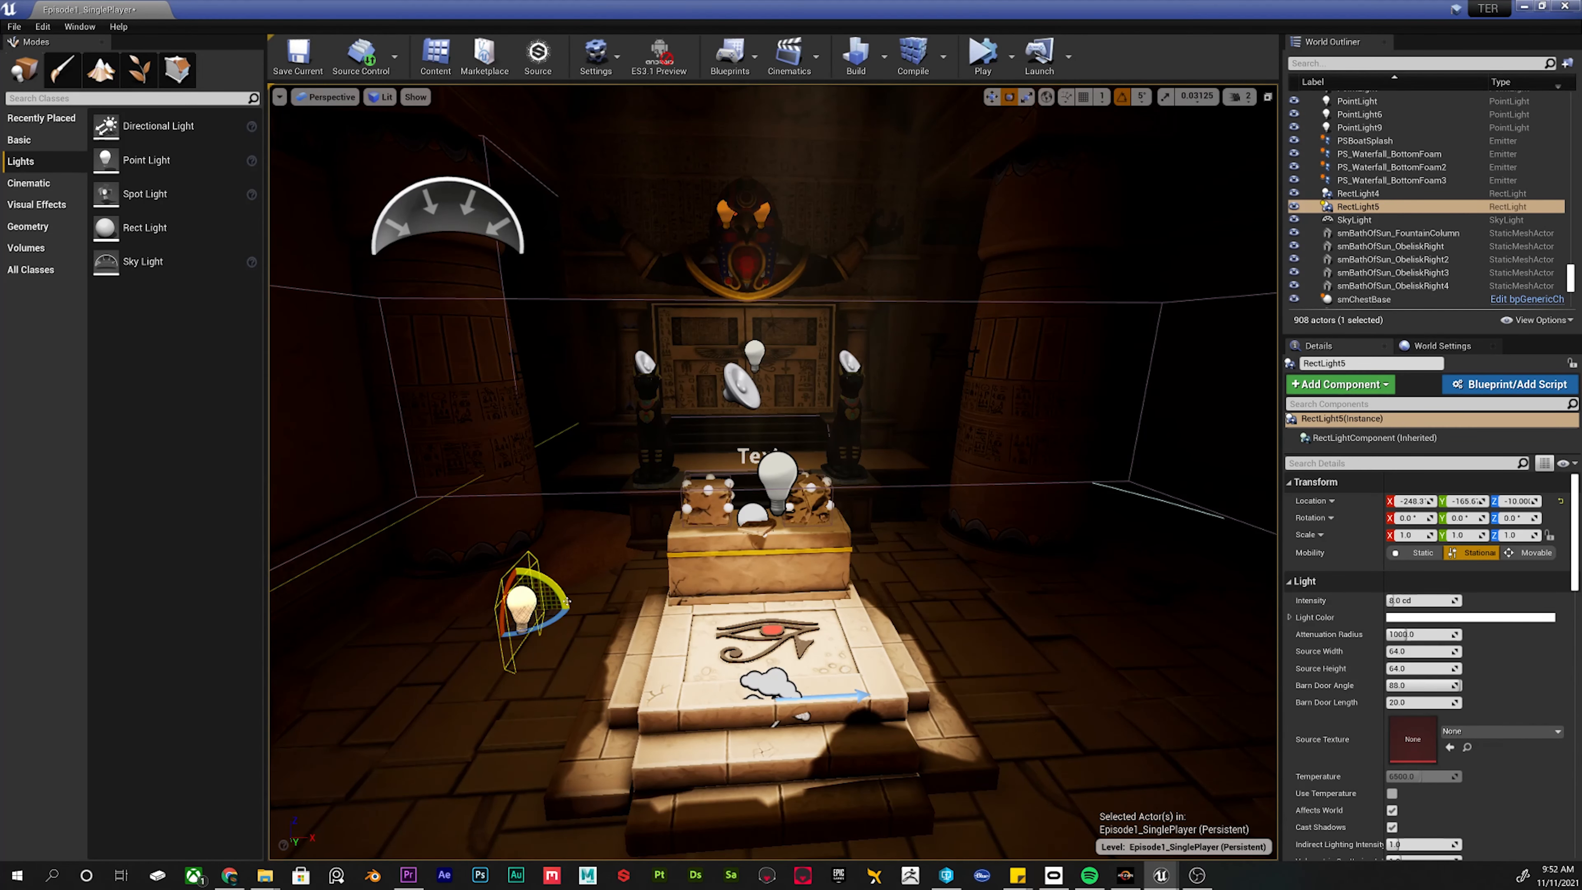
key(w)
right_drag(567, 600, 511, 623)
right_drag(628, 522, 592, 528)
drag(674, 523, 673, 363)
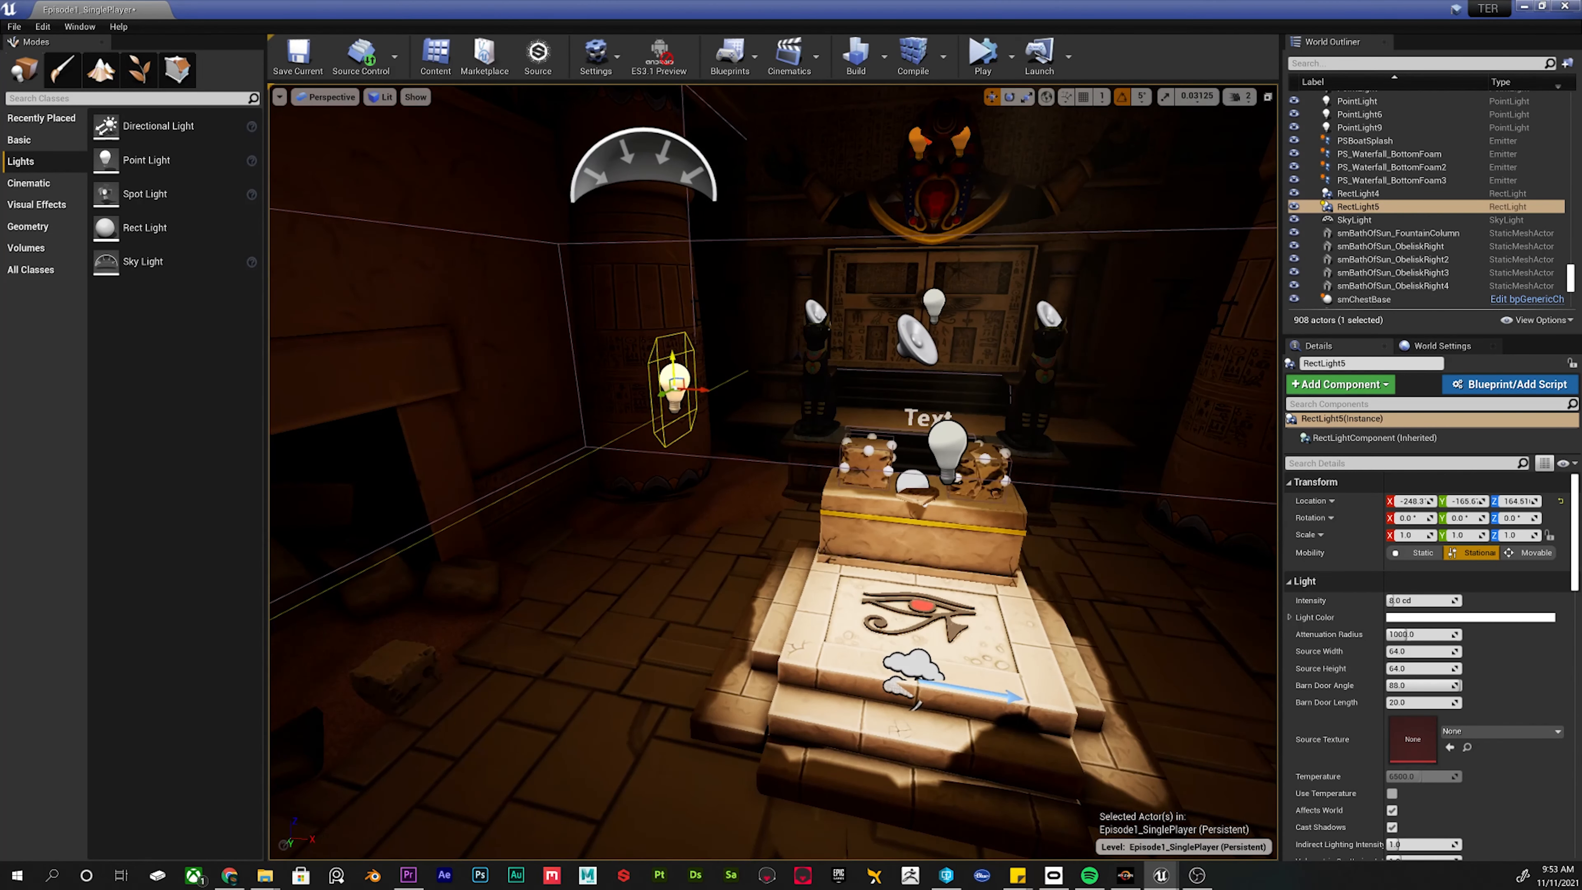
Enlarge the rect light's source to about 328 wide by 125 high and set its intensity to 1000 cd.
key(e)
mouse_move(1414, 652)
mouse_down()
mouse_move(1454, 651)
mouse_move(1438, 669)
mouse_up()
click(1421, 600)
text(1000)
key(Return)
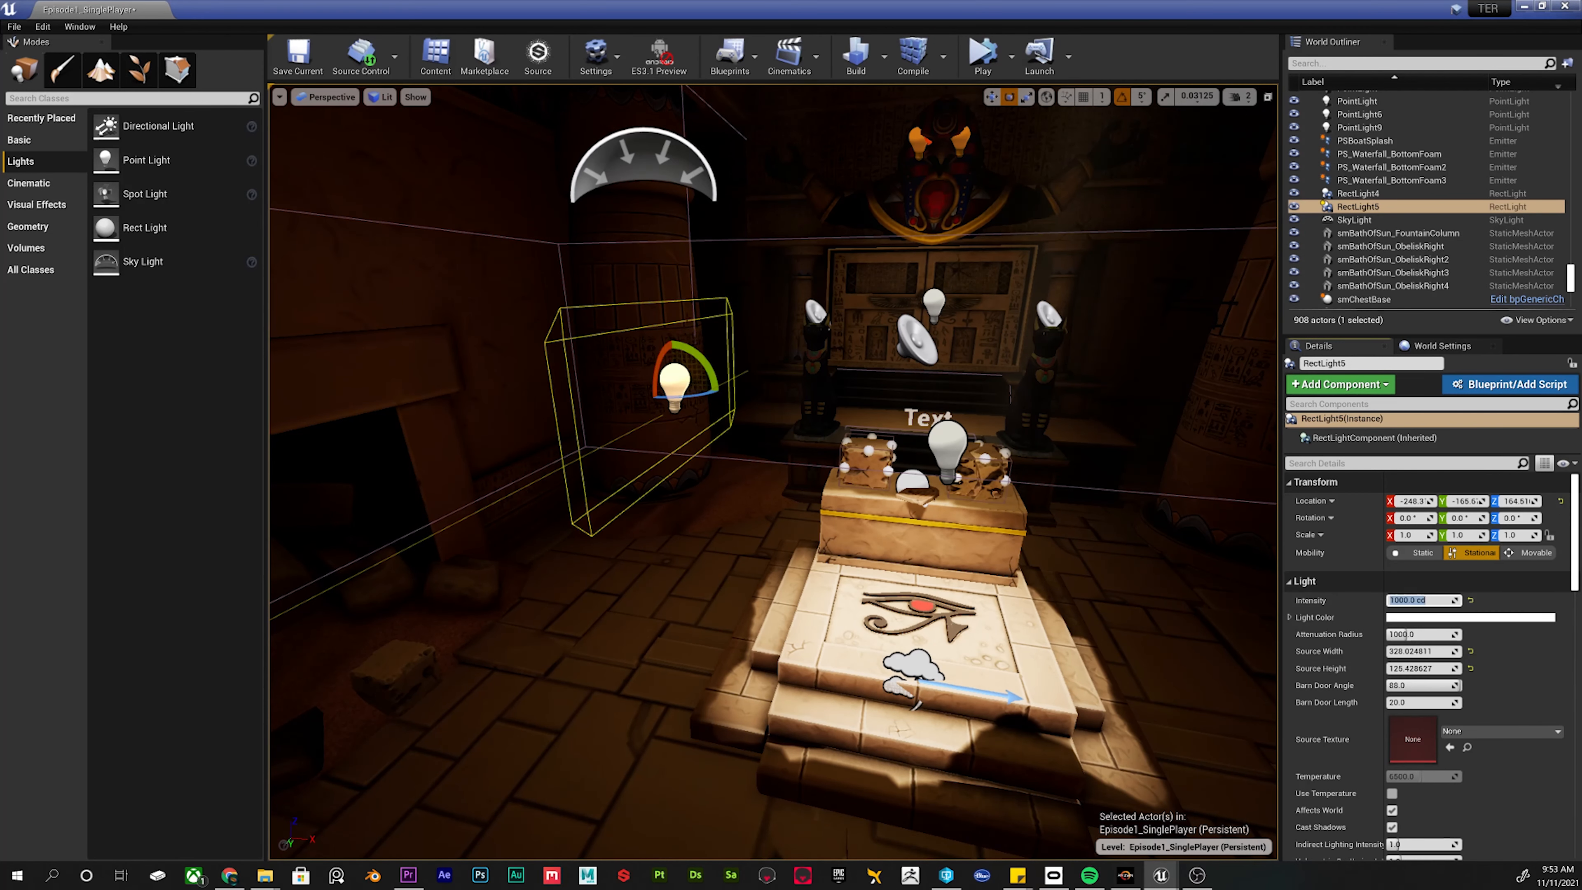
Rotate the rect light with its attenuation radius at 16384 and move it toward the side wall, to about X -445.
drag(704, 359, 737, 446)
drag(1409, 633, 1508, 633)
key(w)
drag(704, 381, 533, 379)
Set the rect light's intensity to 100000 cd, try it nearer the altar, and delete the light.
click(1421, 600)
text(100000)
key(Return)
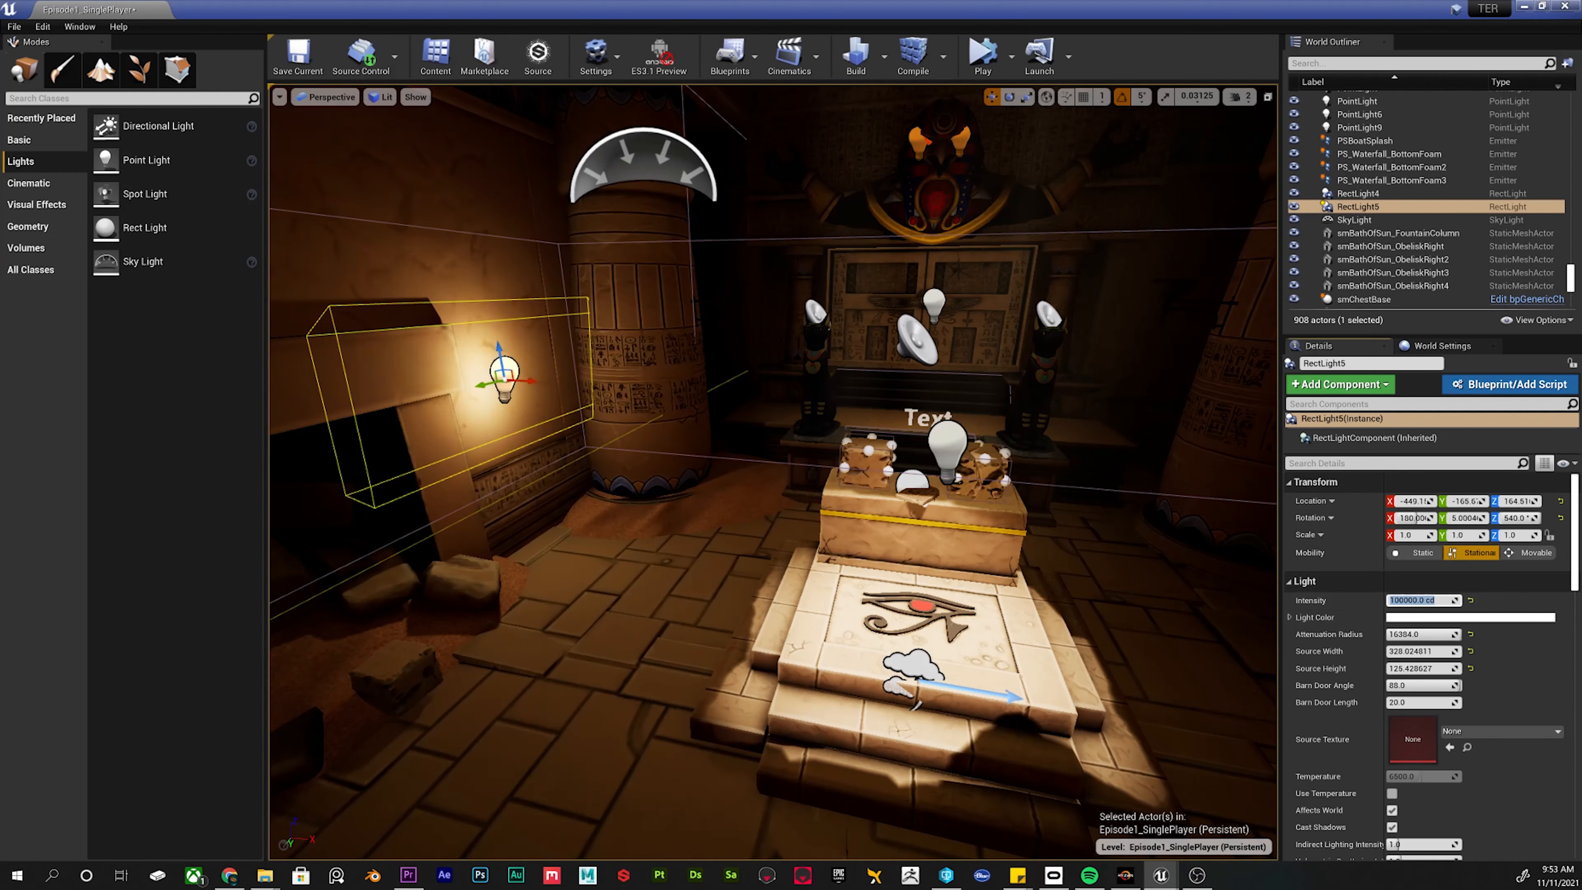
drag(529, 380, 728, 409)
key(Delete)
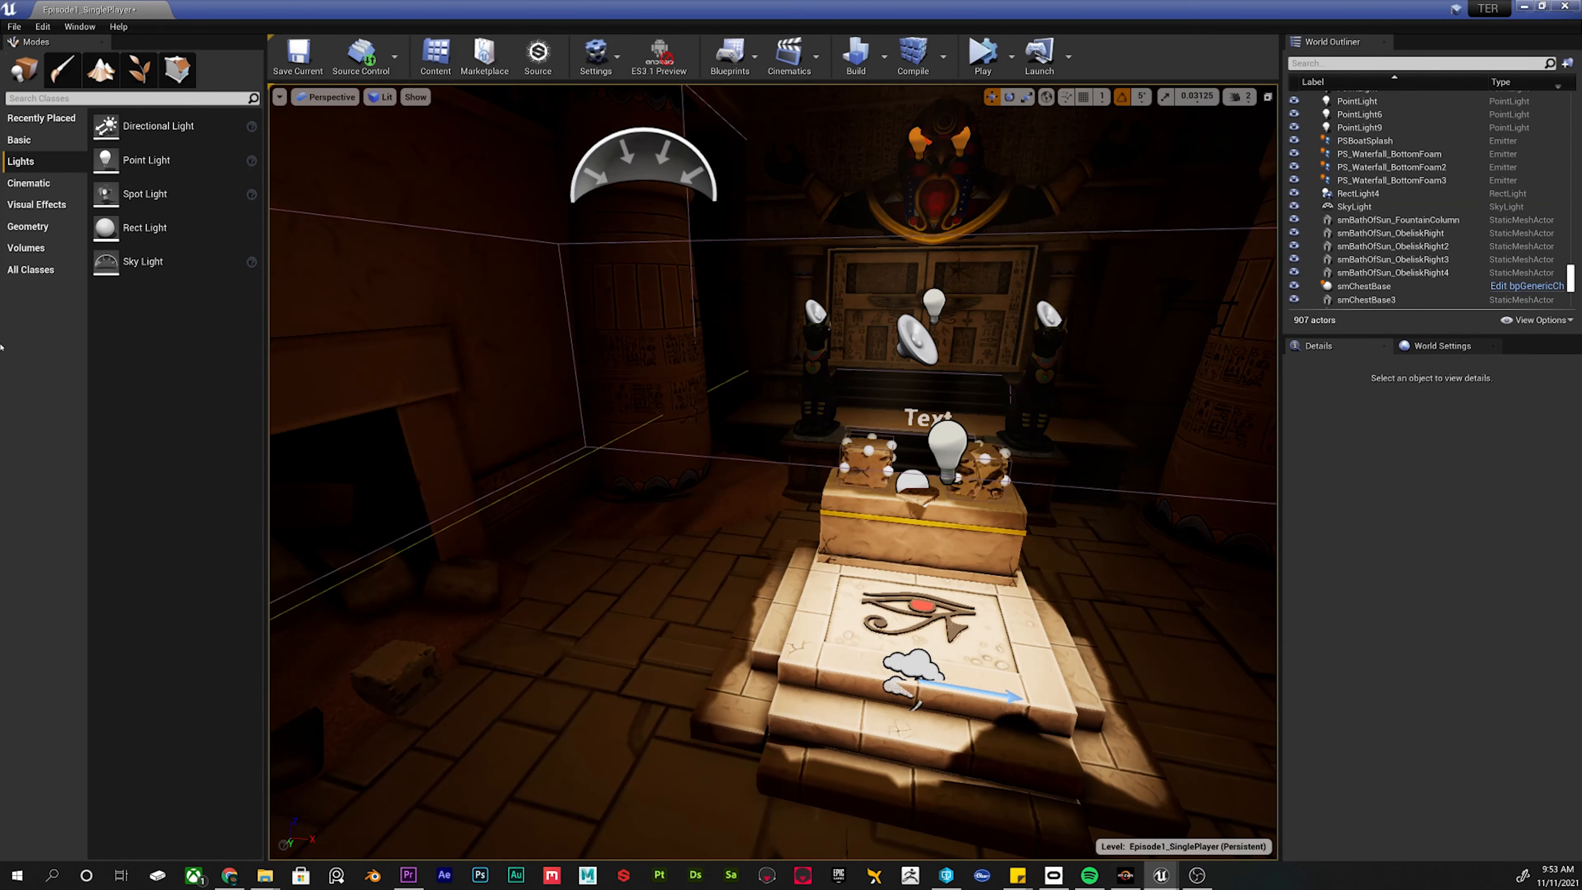
Place a sky light on the floor beside the altar and view its effect on the room.
drag(109, 274, 707, 527)
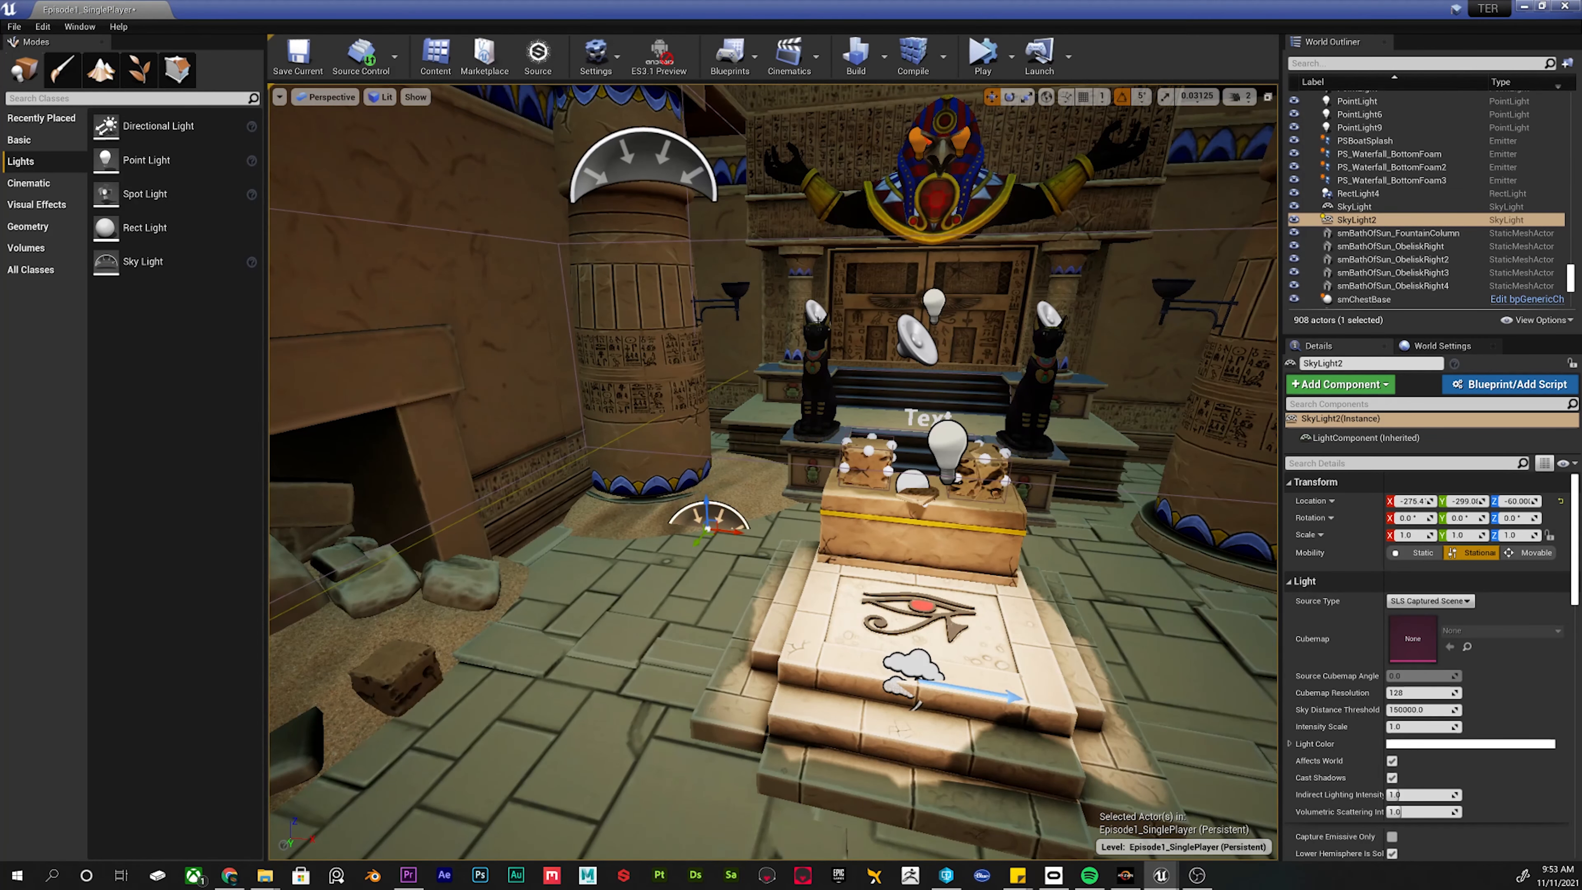
right_drag(773, 472, 828, 483)
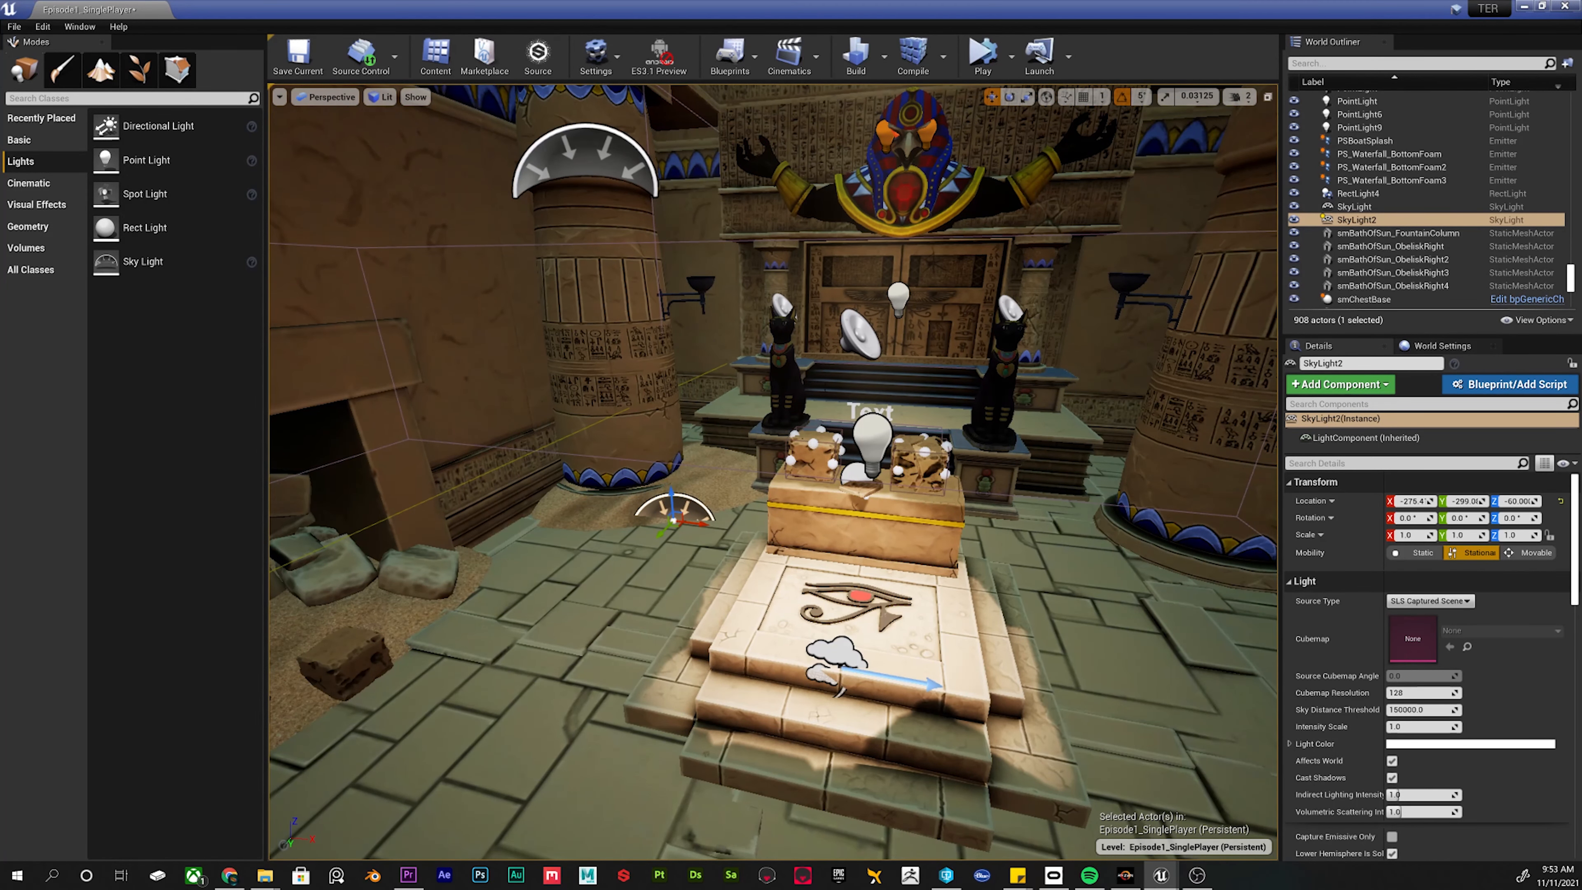
right_drag(829, 483, 860, 476)
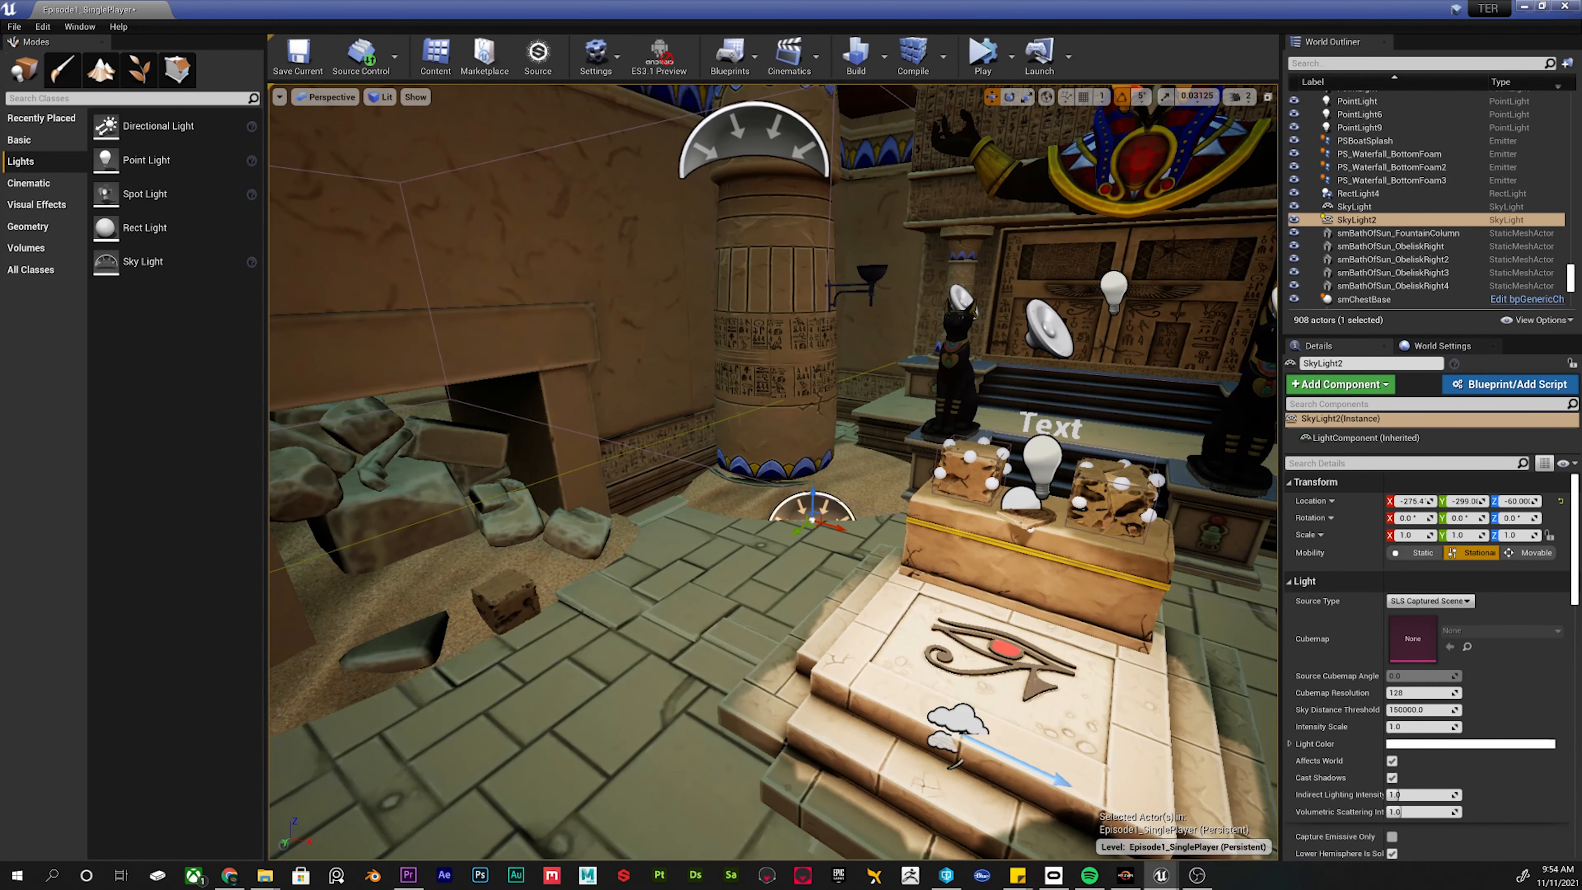
mouse_move(860, 477)
right_down()
mouse_move(884, 477)
mouse_move(859, 477)
right_up()
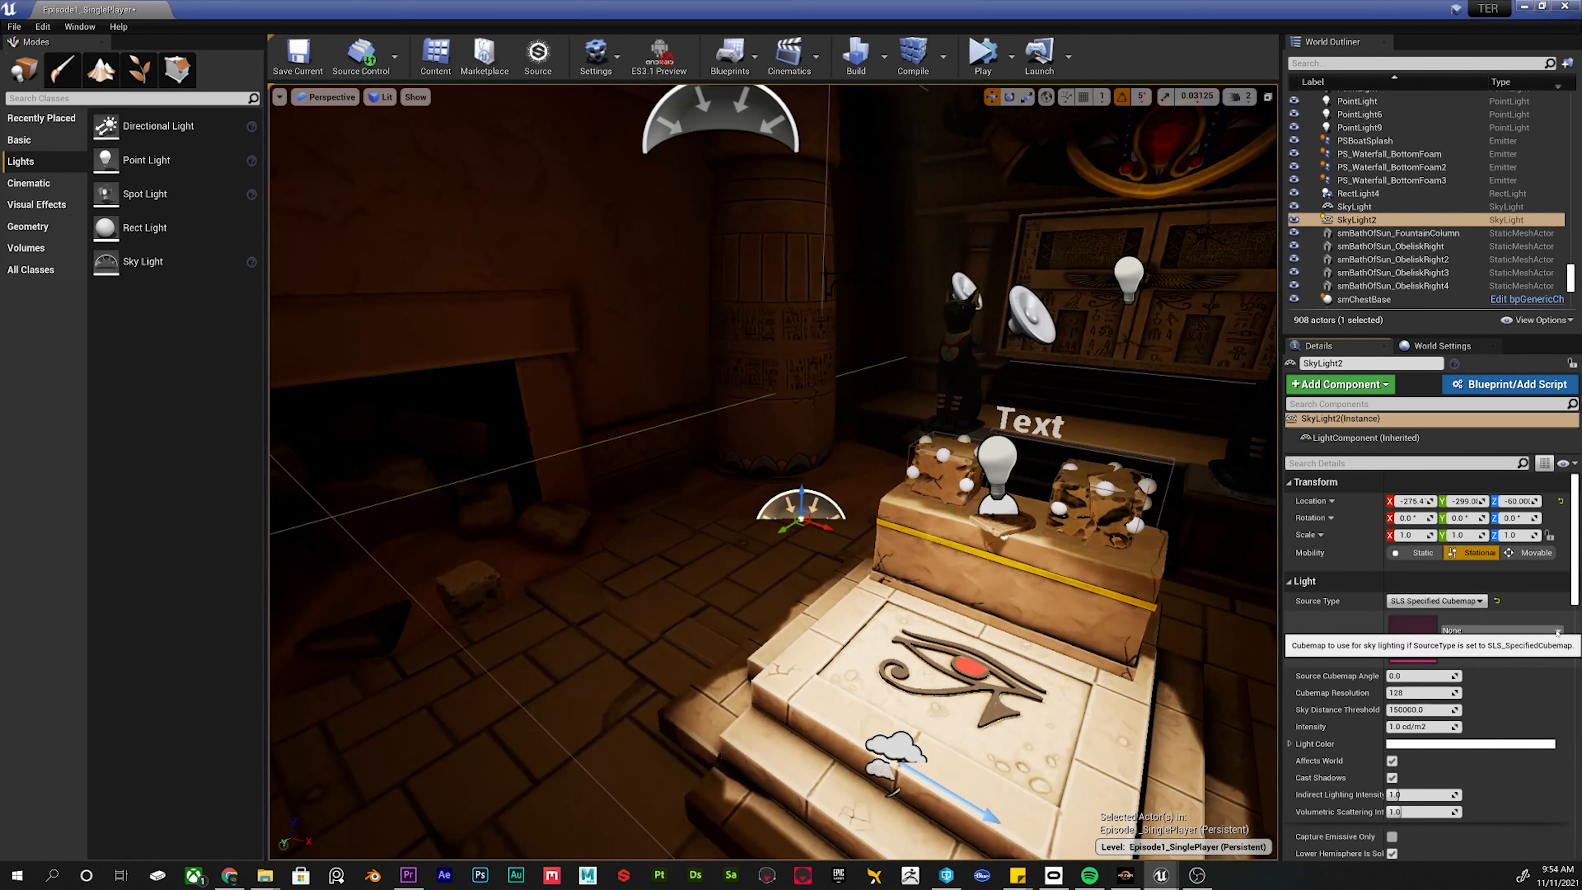
Light the room from the sky light's specified cubemap Arches_E_PineTree_3k, and delete the sky light.
click(1499, 631)
click(1427, 430)
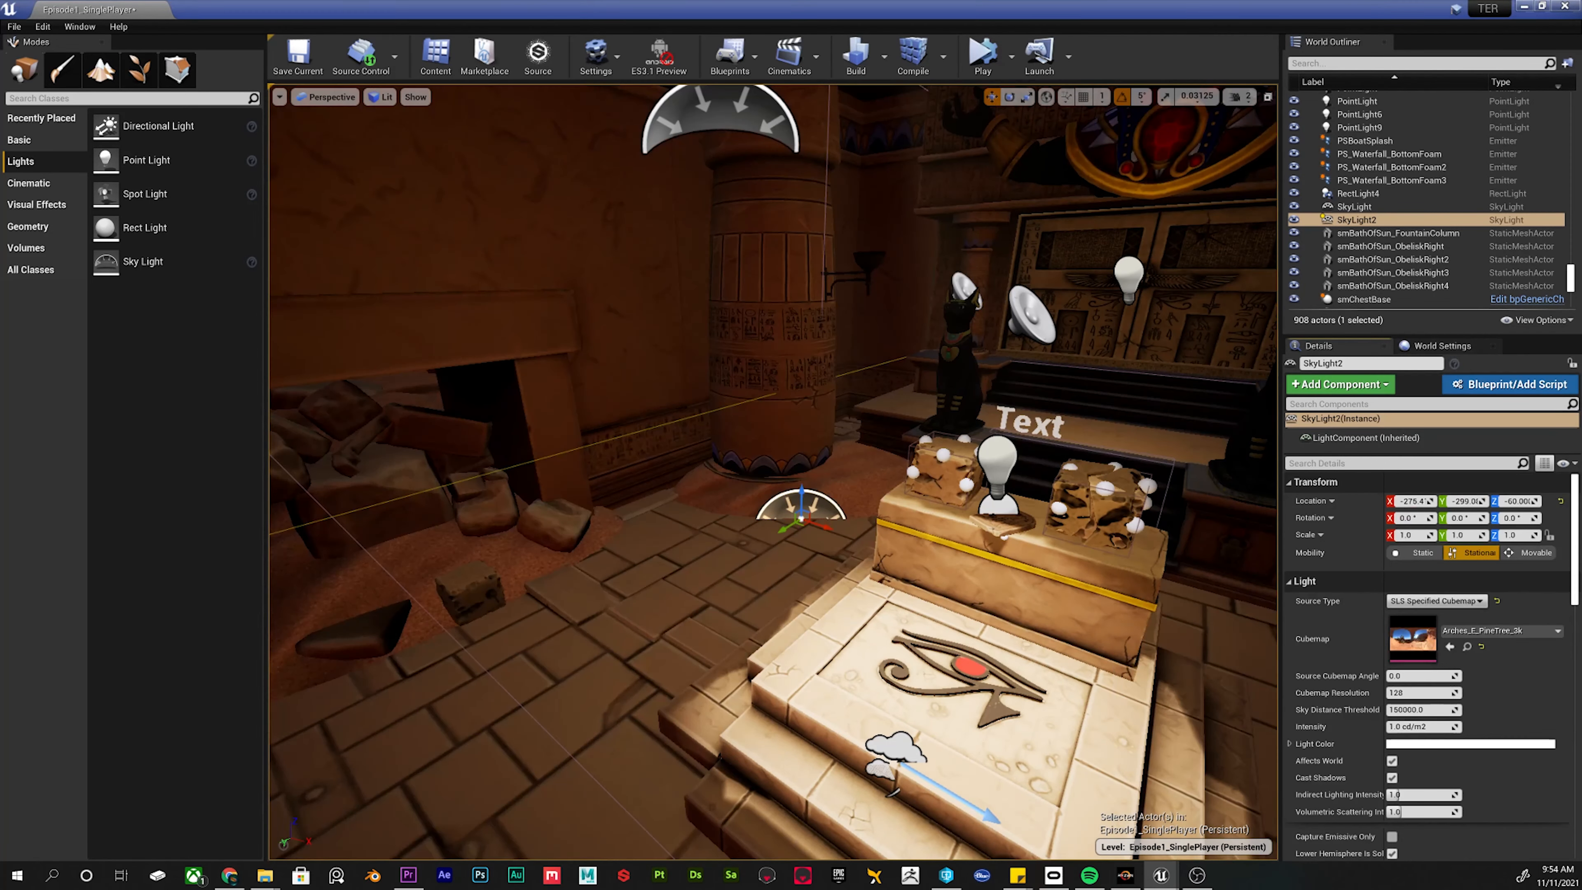
right_drag(885, 437, 872, 405)
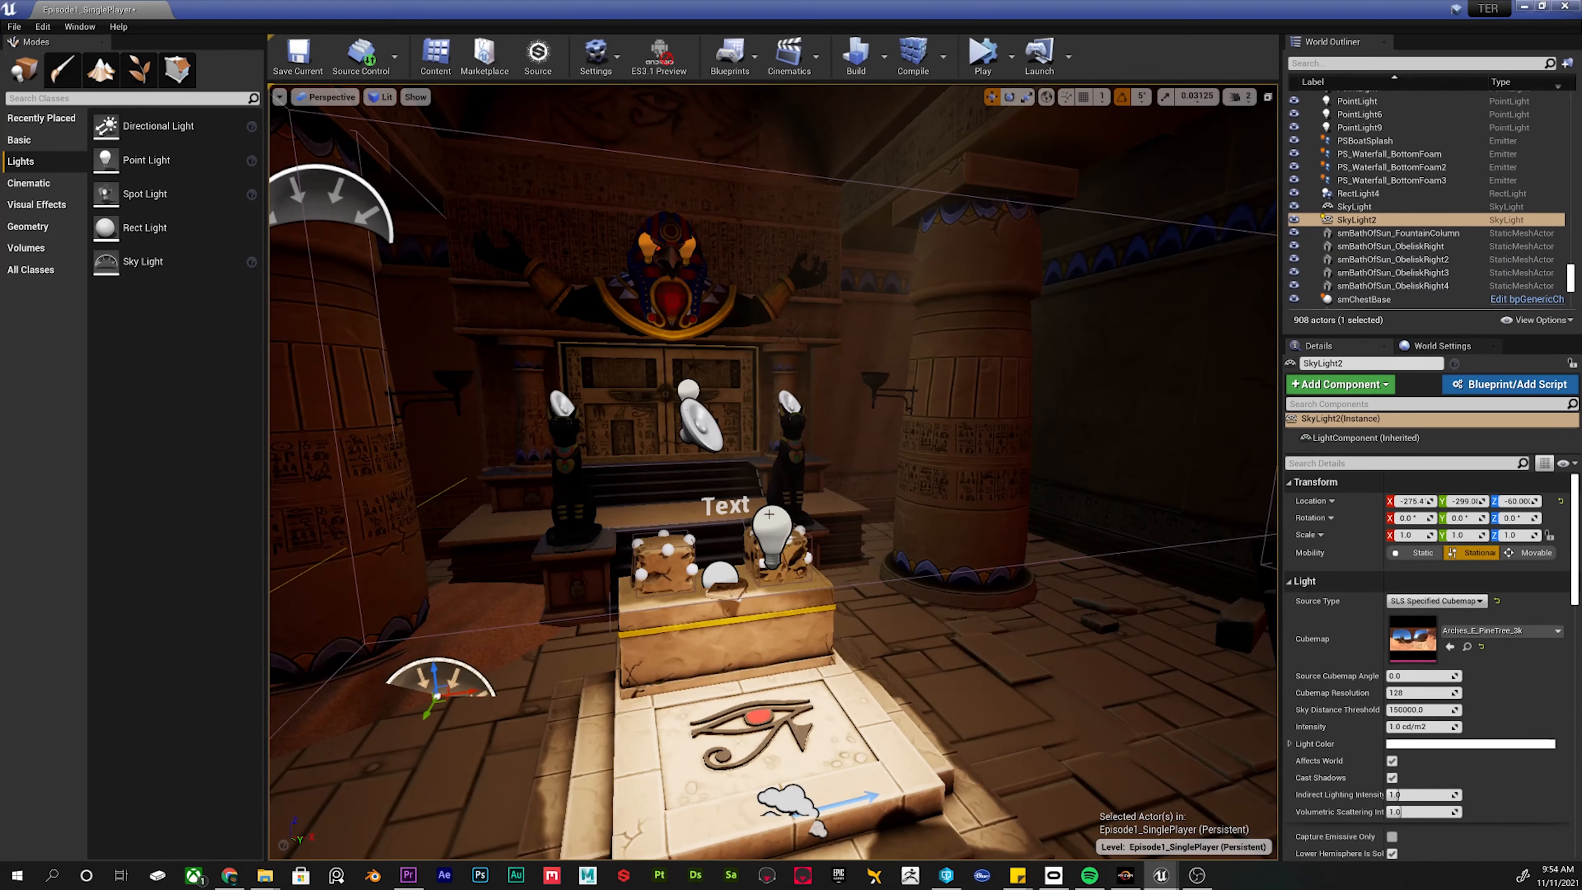
key(Delete)
Set the mobility of the point light above the altar to Movable and undo its trial moves.
right_drag(770, 514, 772, 480)
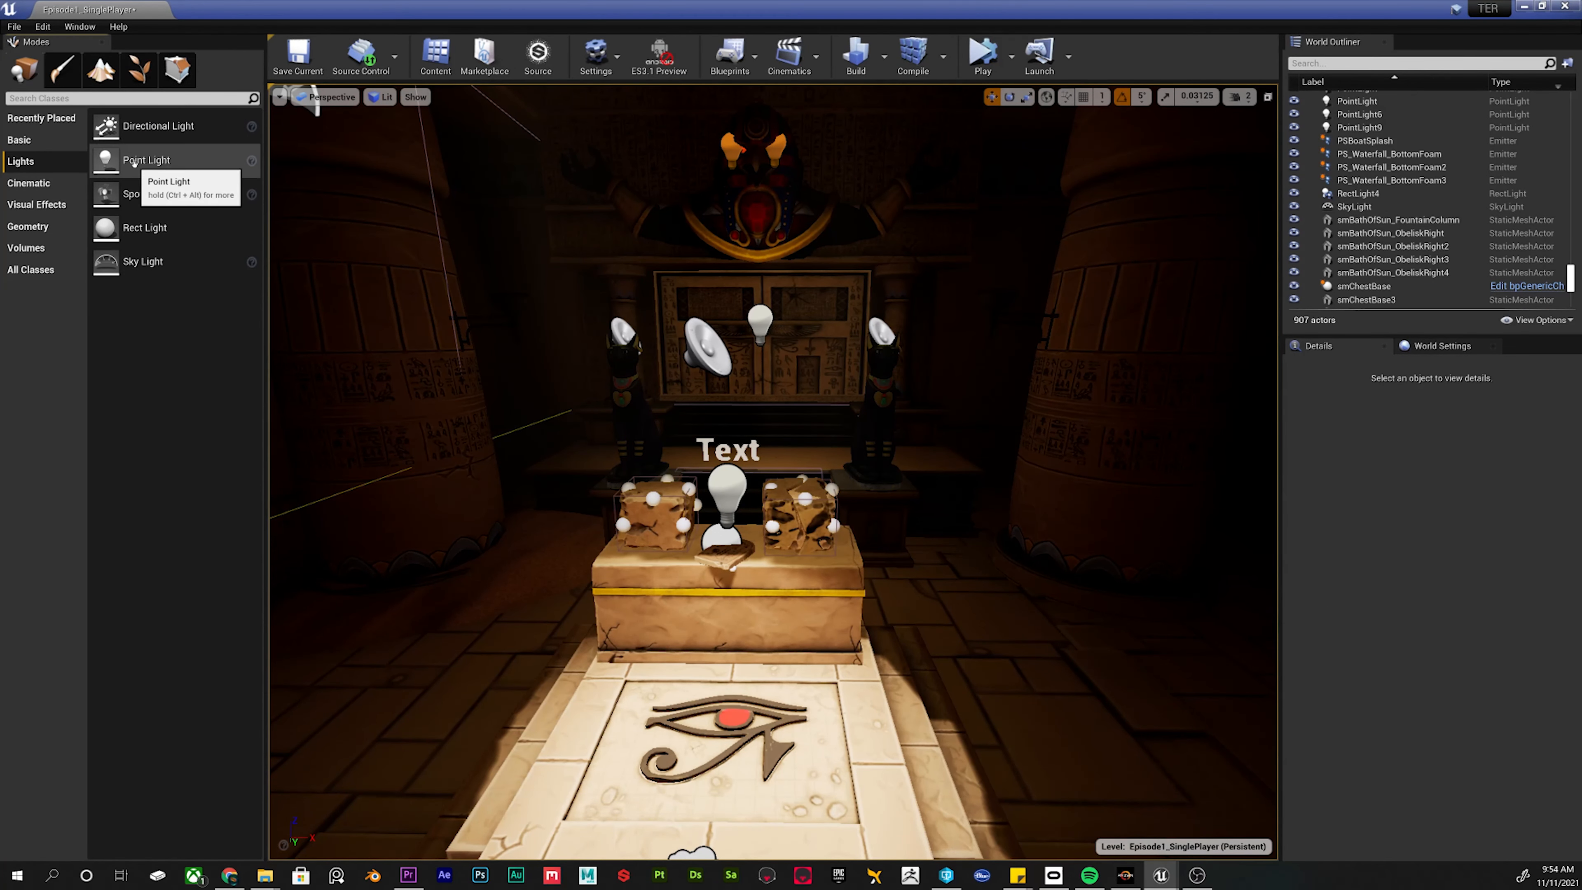
click(727, 492)
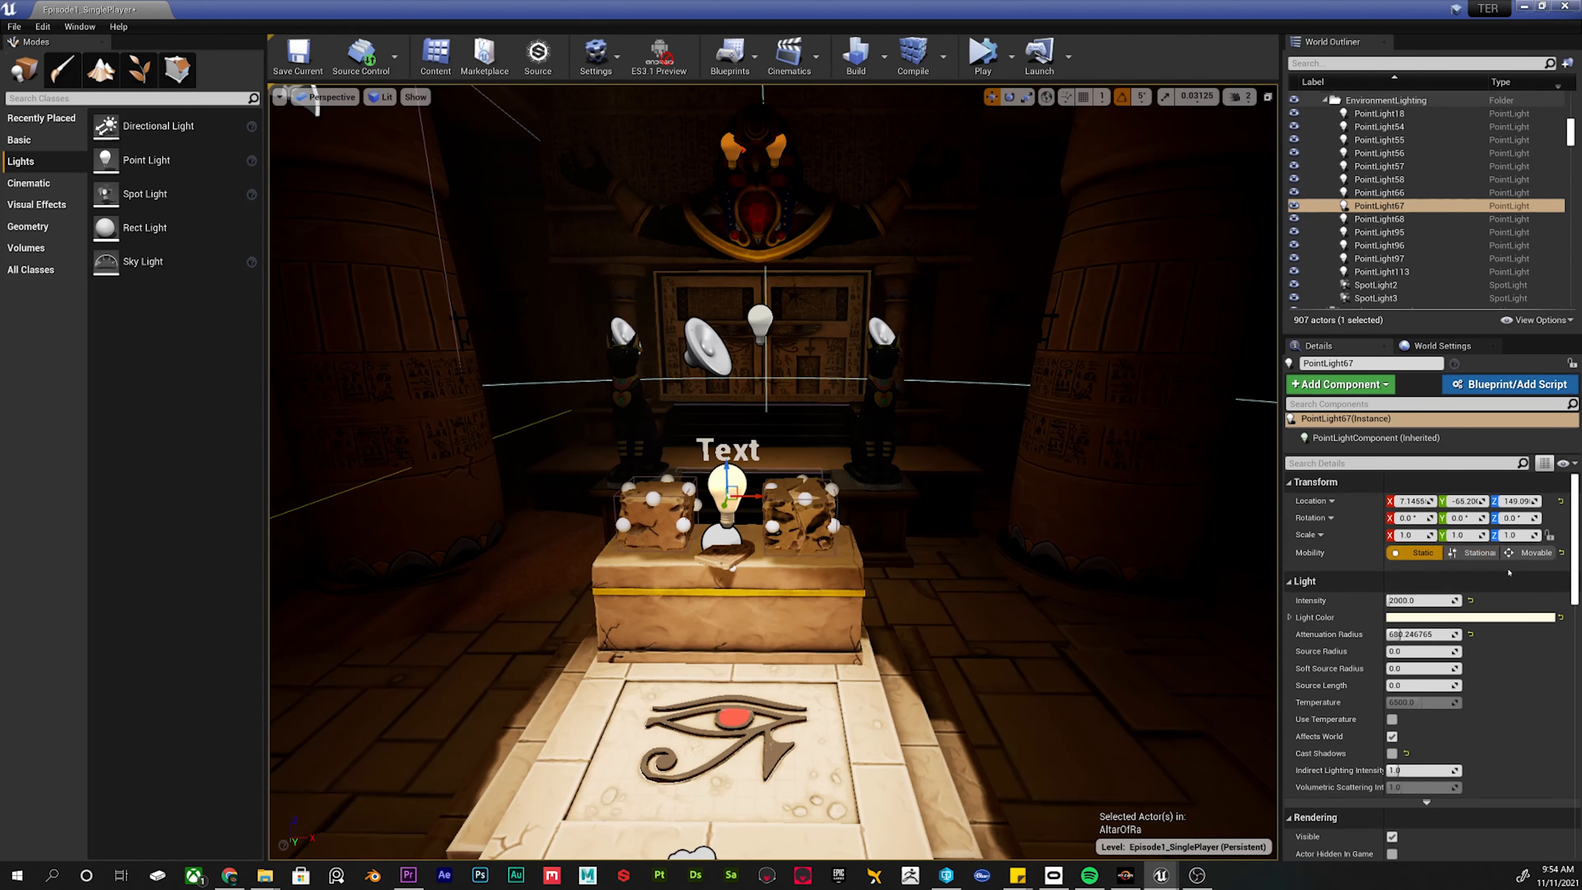
click(1537, 553)
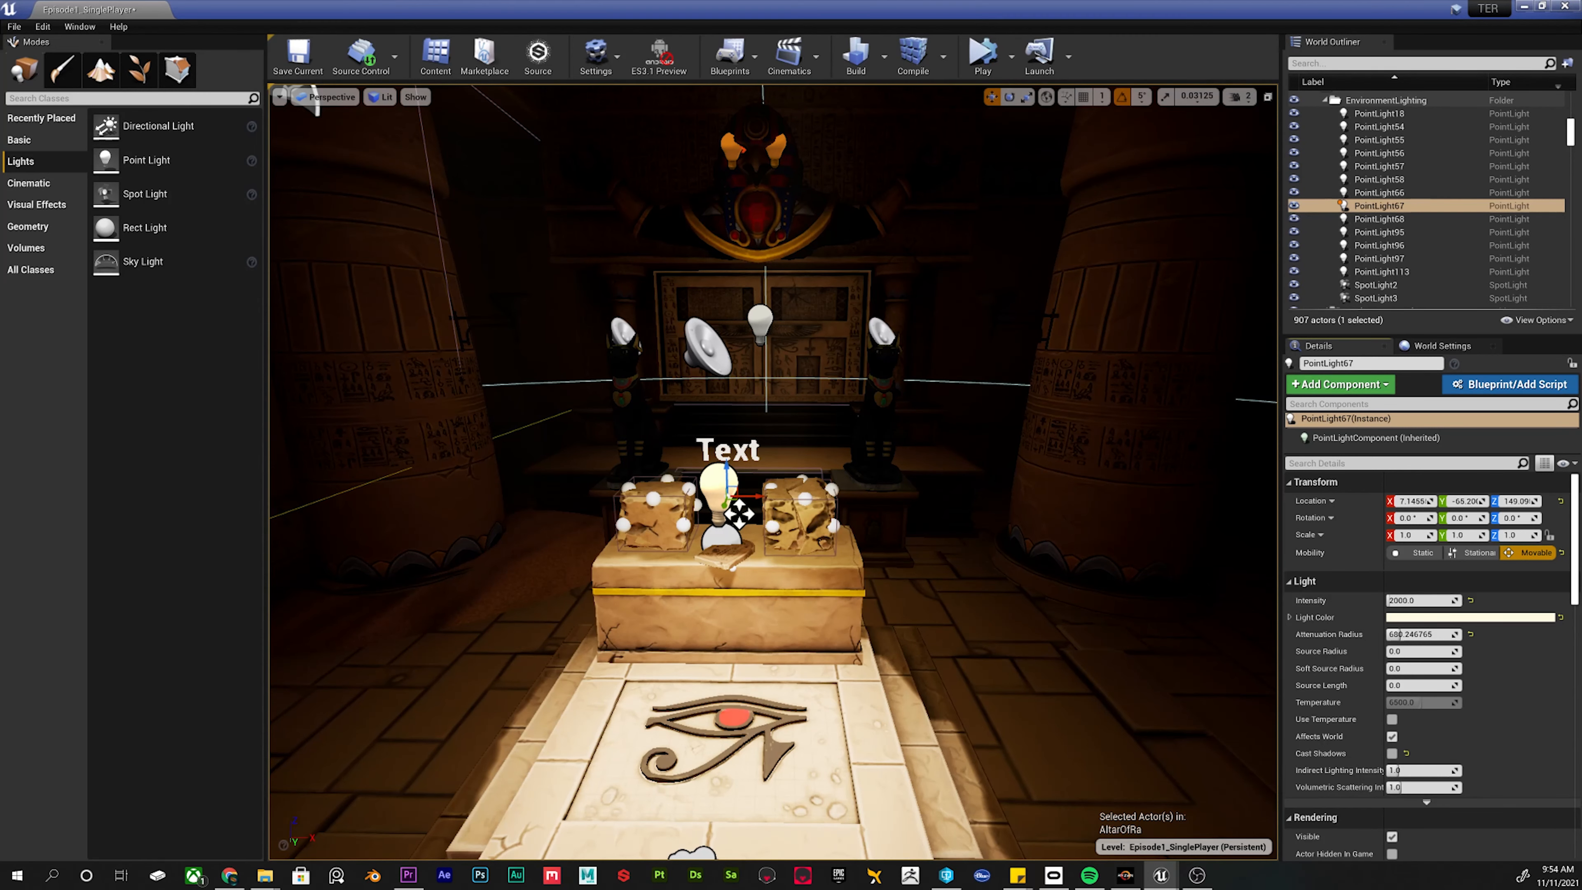
key(ctrl+z)
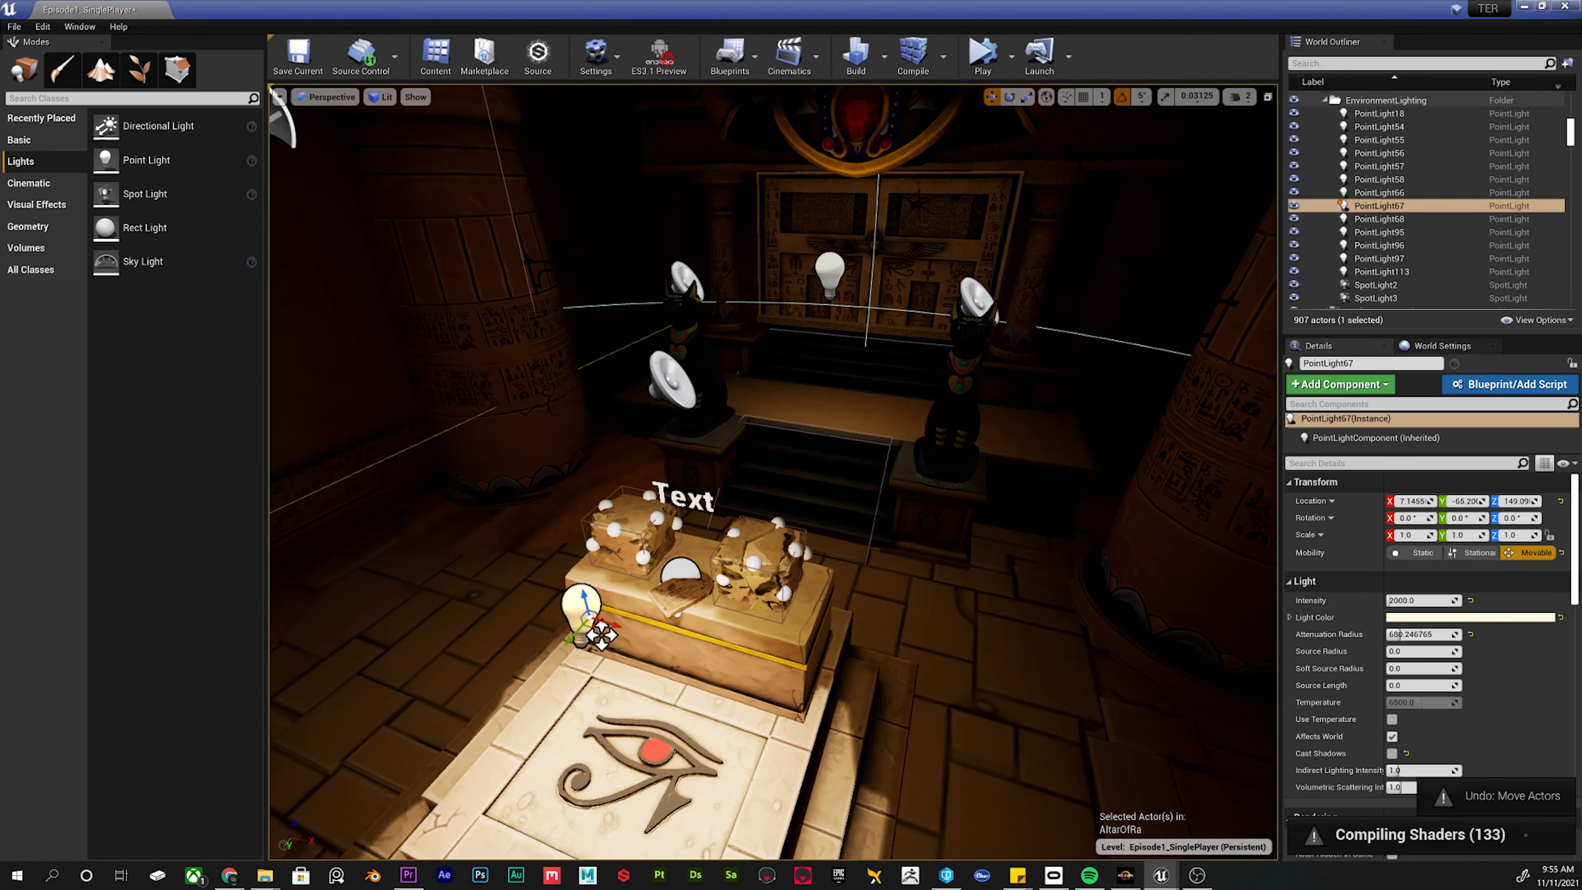
key(ctrl+z)
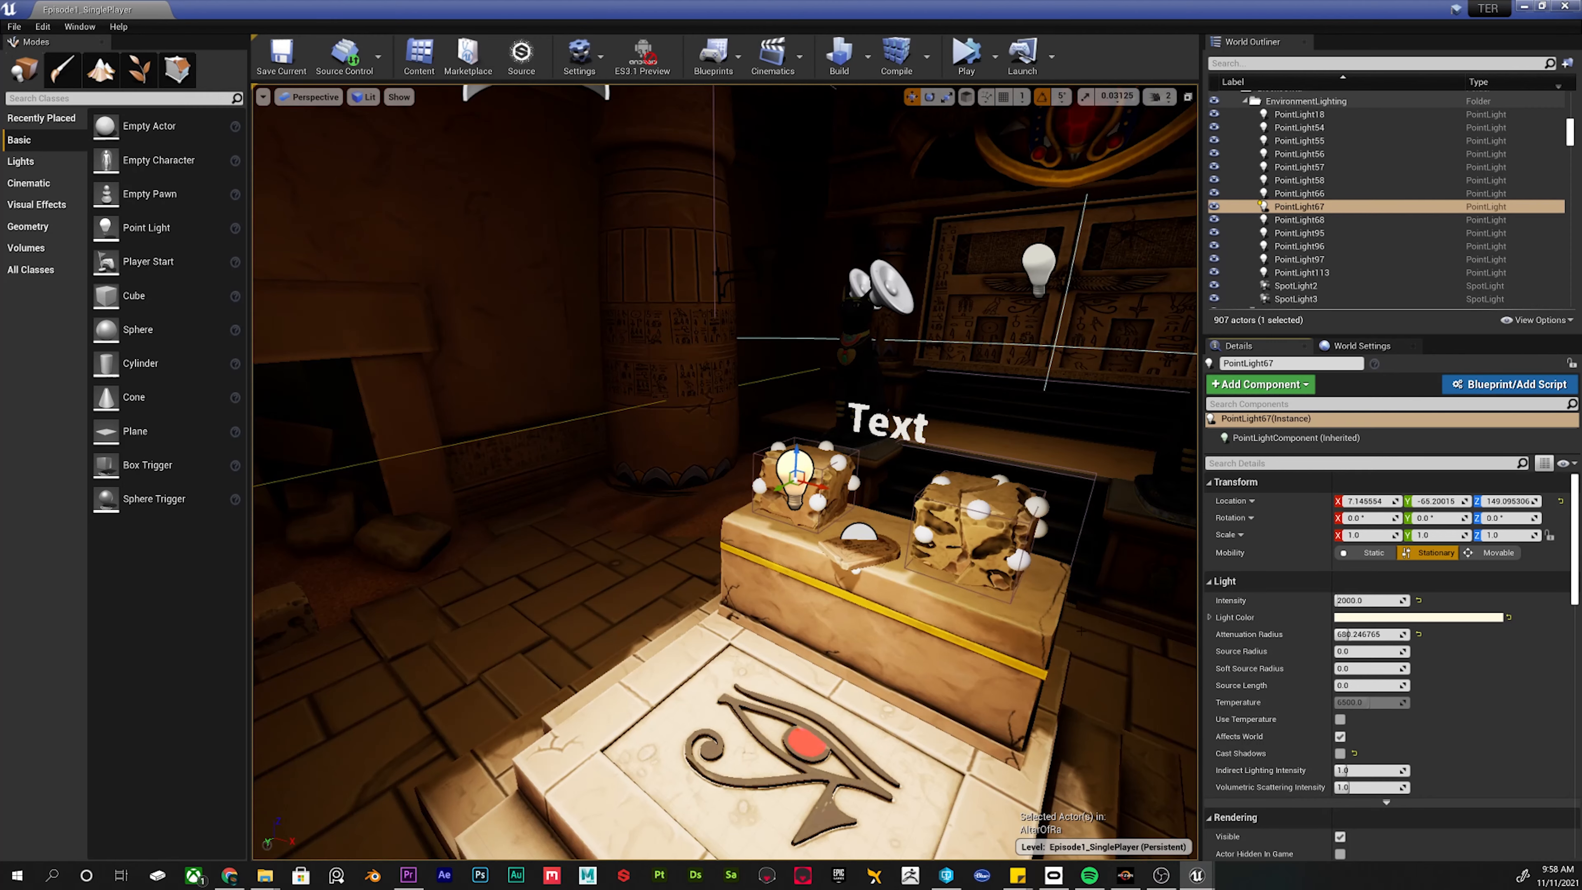
Set the mobility of the altar's point light to Static.
mouse_move(999, 517)
right_down()
mouse_move(872, 517)
mouse_move(999, 517)
right_up()
right_drag(945, 418, 791, 439)
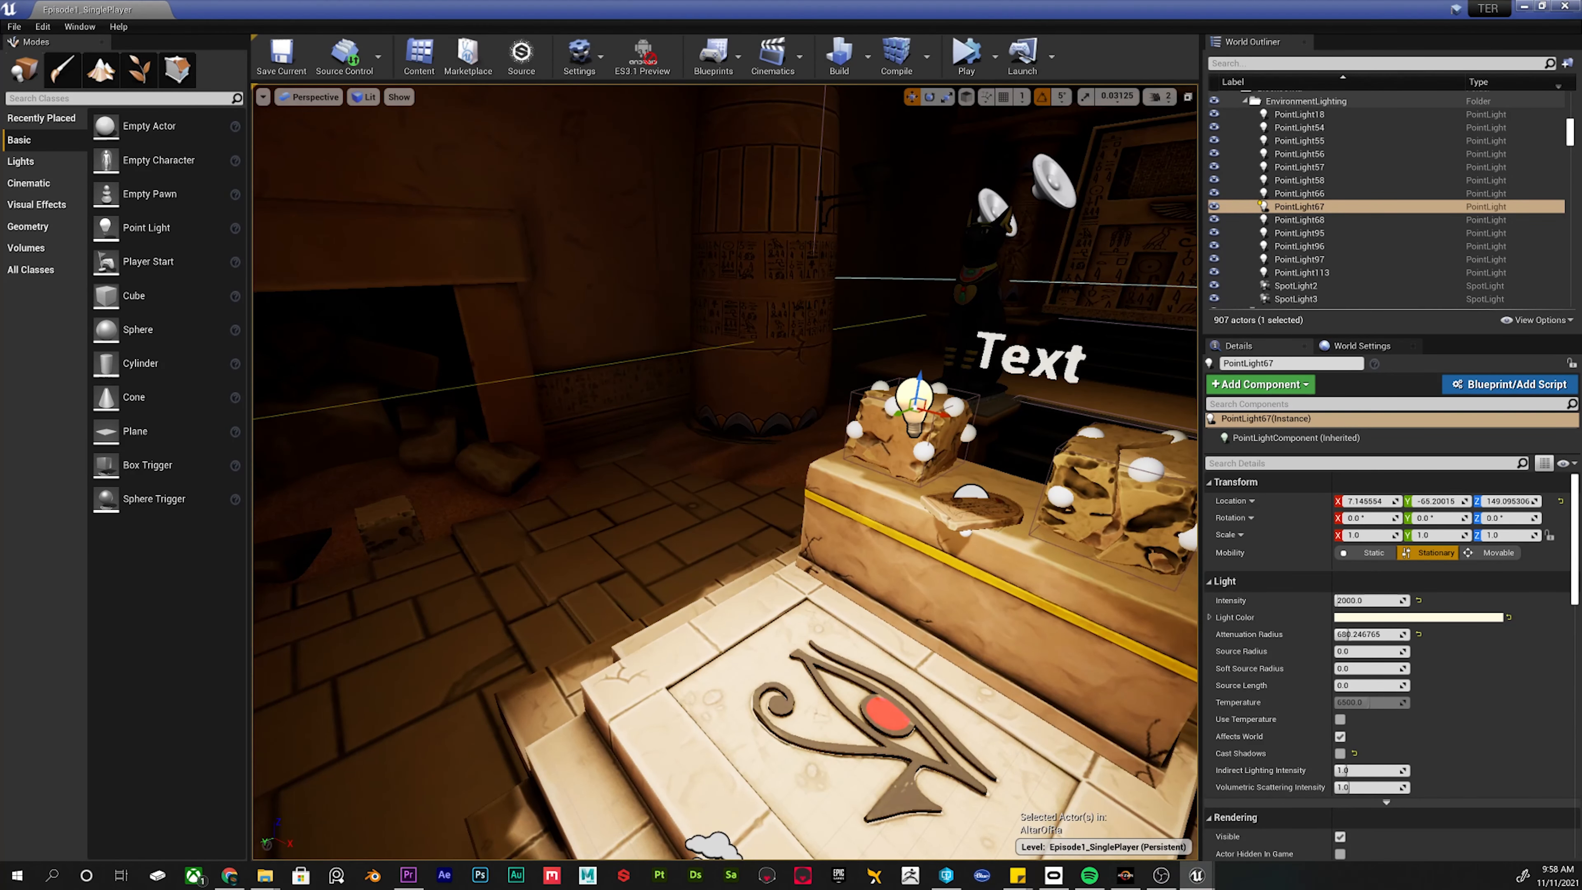
right_drag(791, 439, 857, 413)
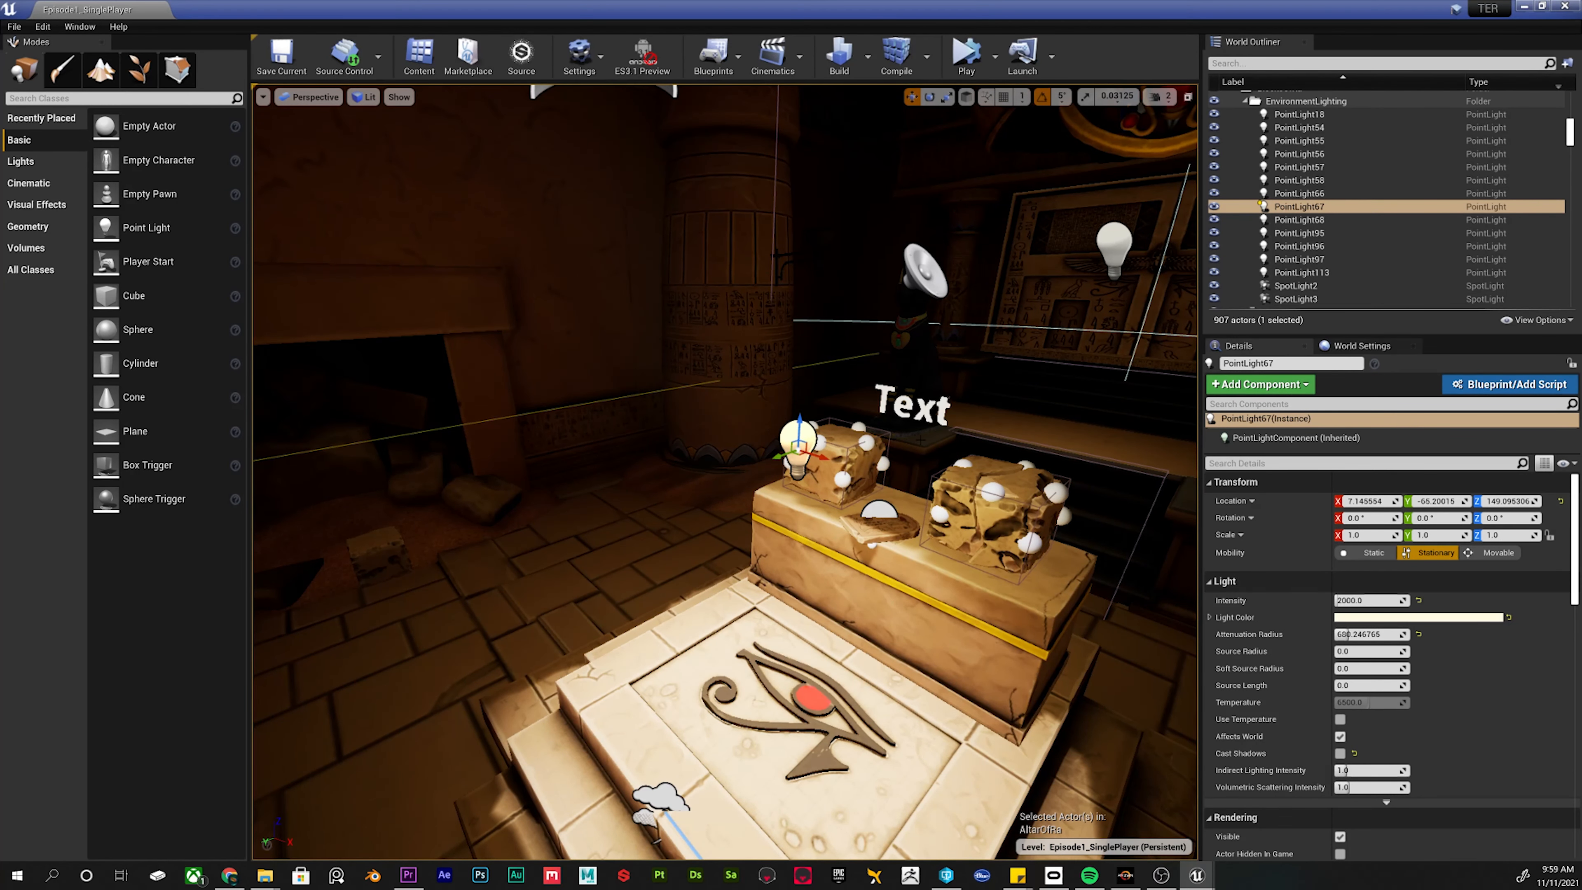
right_drag(920, 439, 1047, 531)
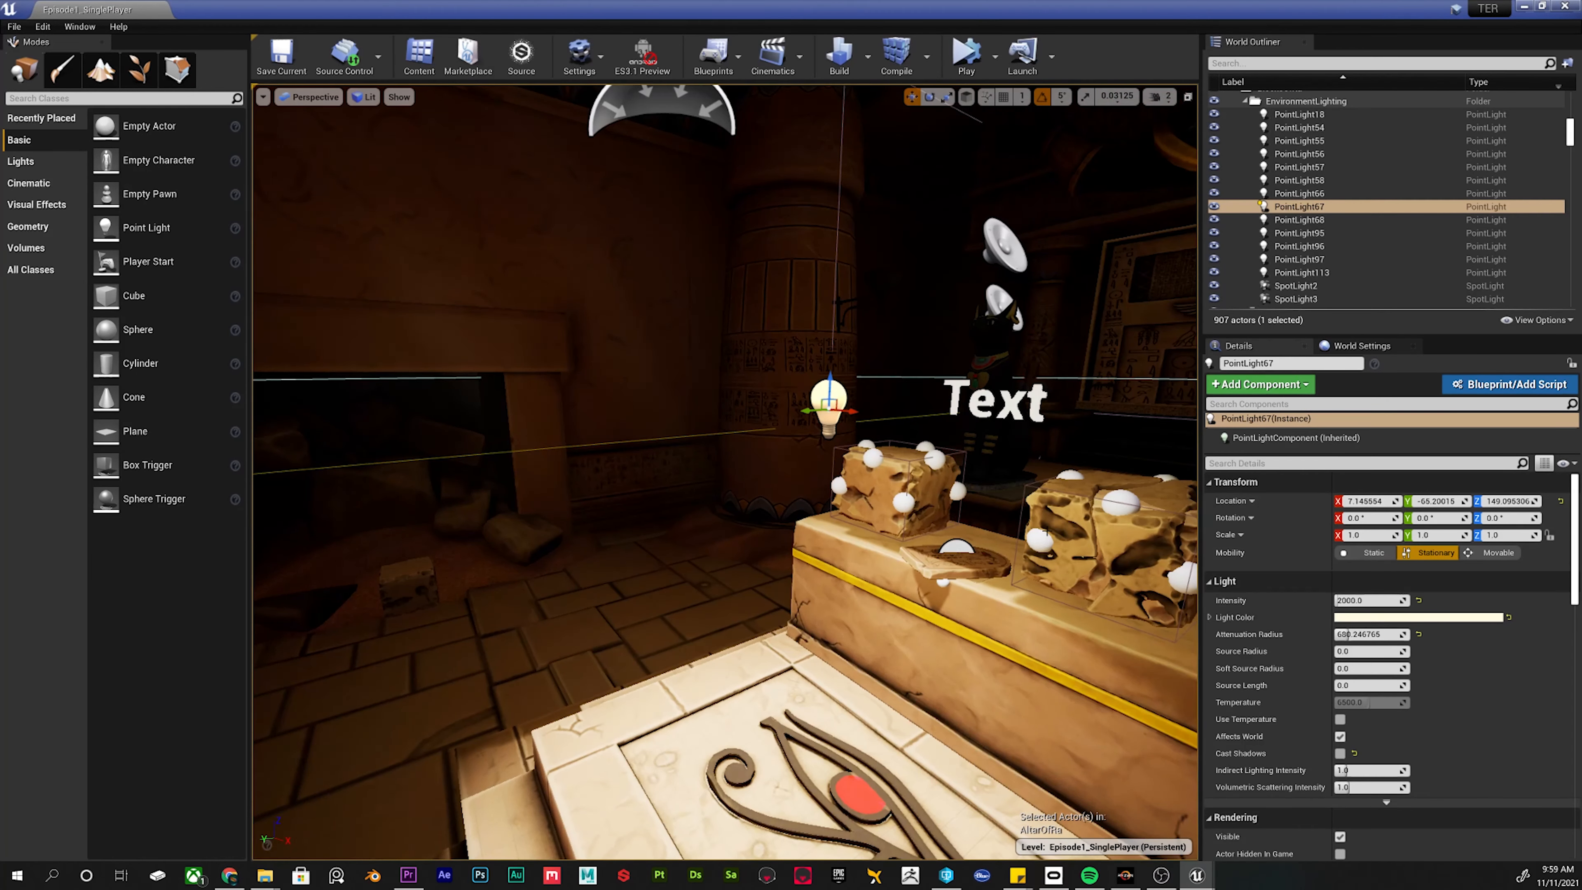
click(1358, 555)
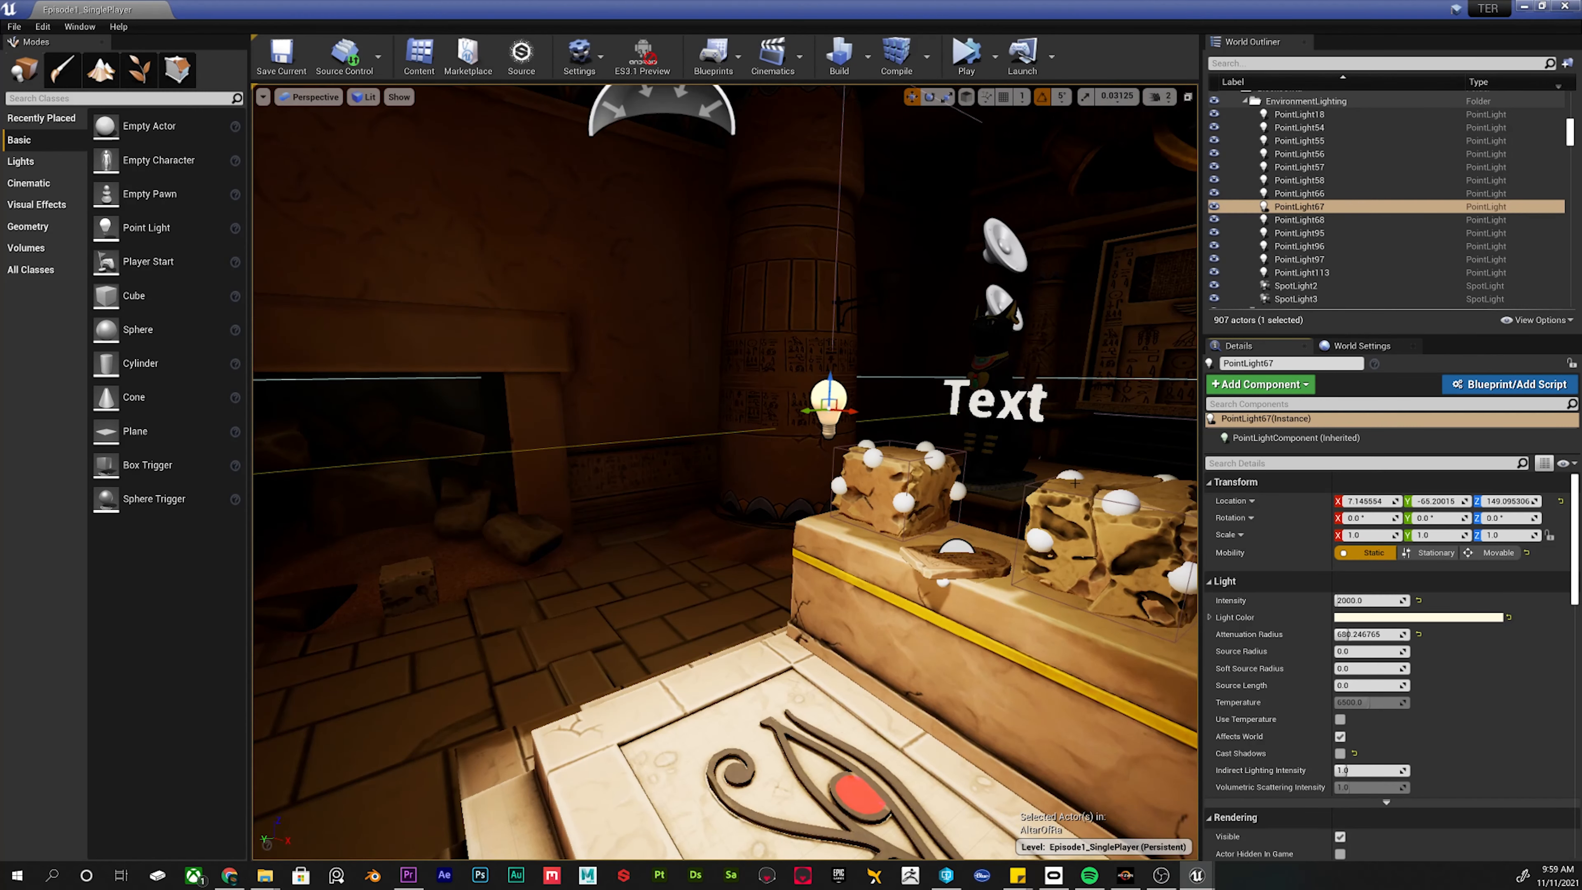
Change the altar's point light to Movable mobility and view it from the front of the altar.
mouse_move(1075, 483)
right_down()
mouse_move(1100, 483)
mouse_move(1051, 487)
right_up()
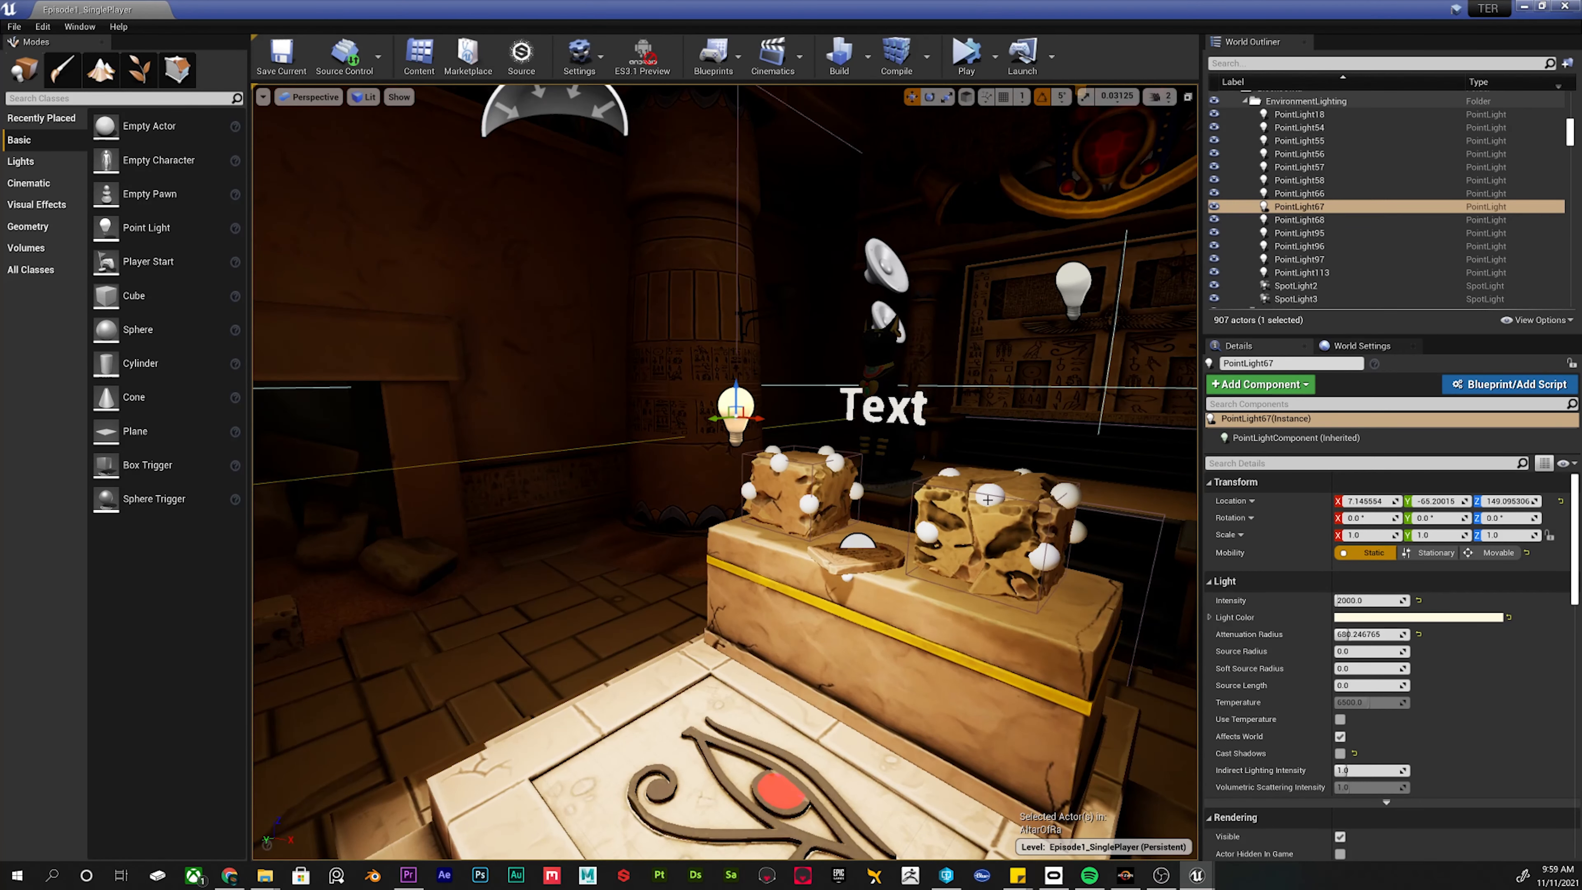
right_drag(1065, 517, 955, 574)
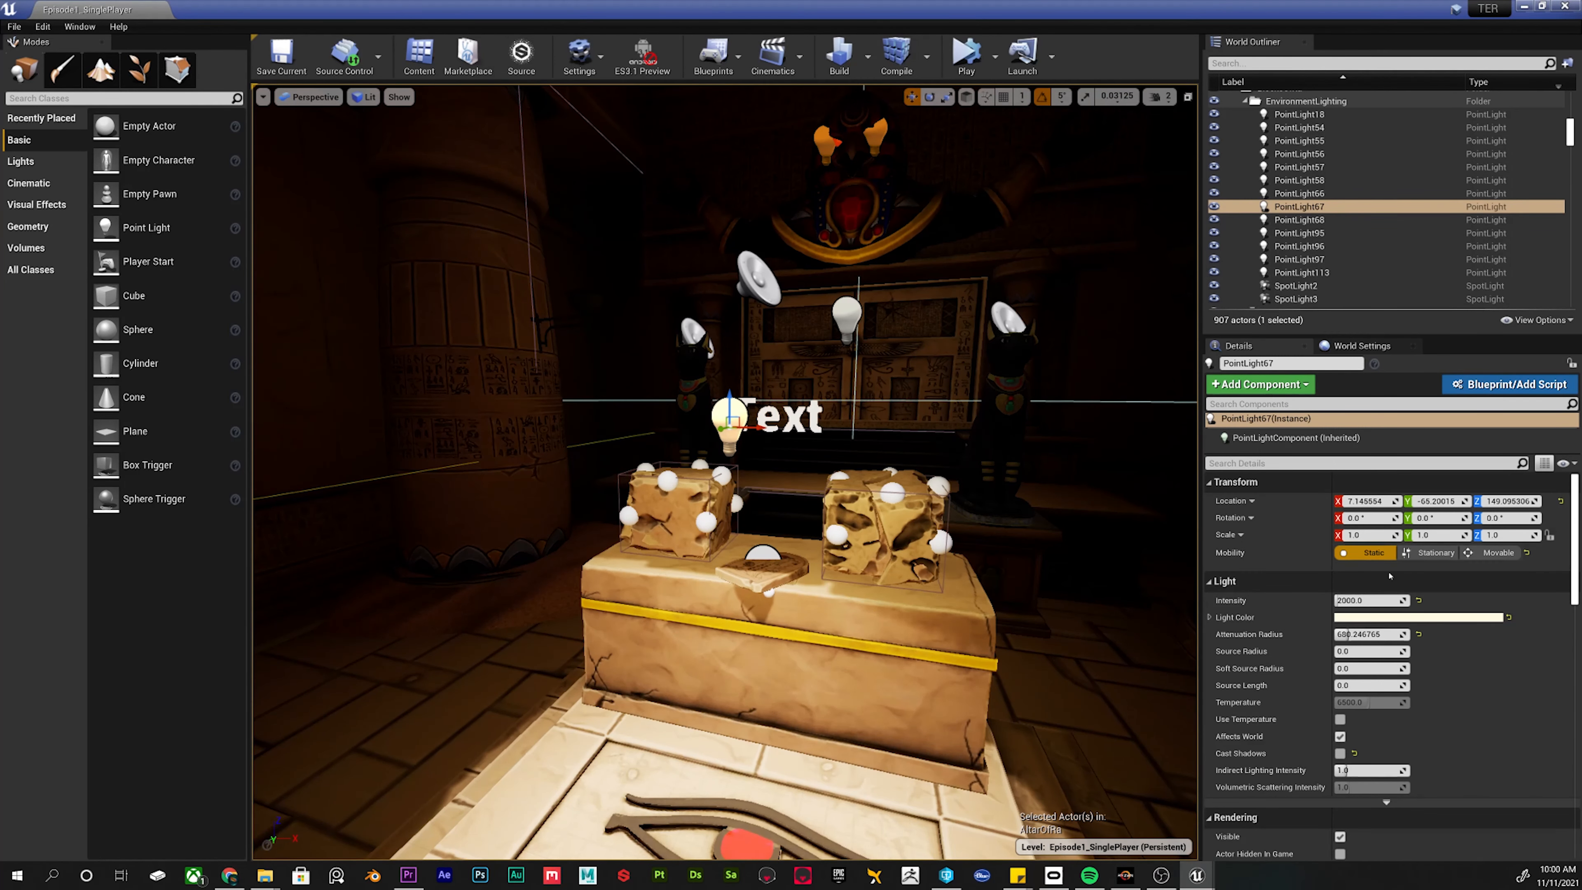
click(1494, 553)
key(s)
right_drag(831, 543, 809, 538)
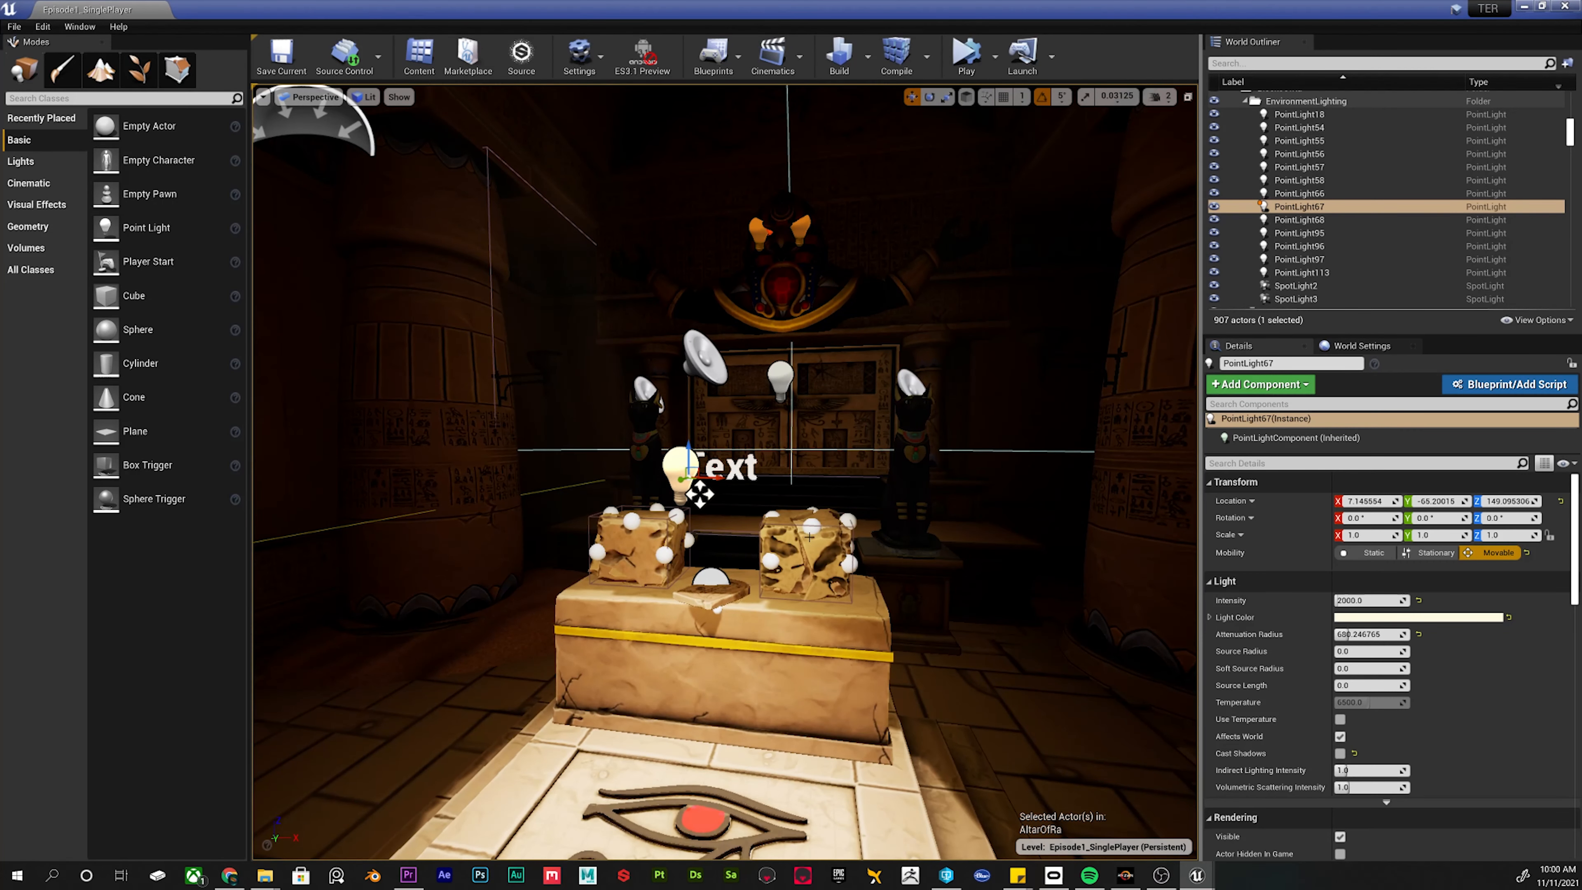
right_drag(797, 545, 763, 543)
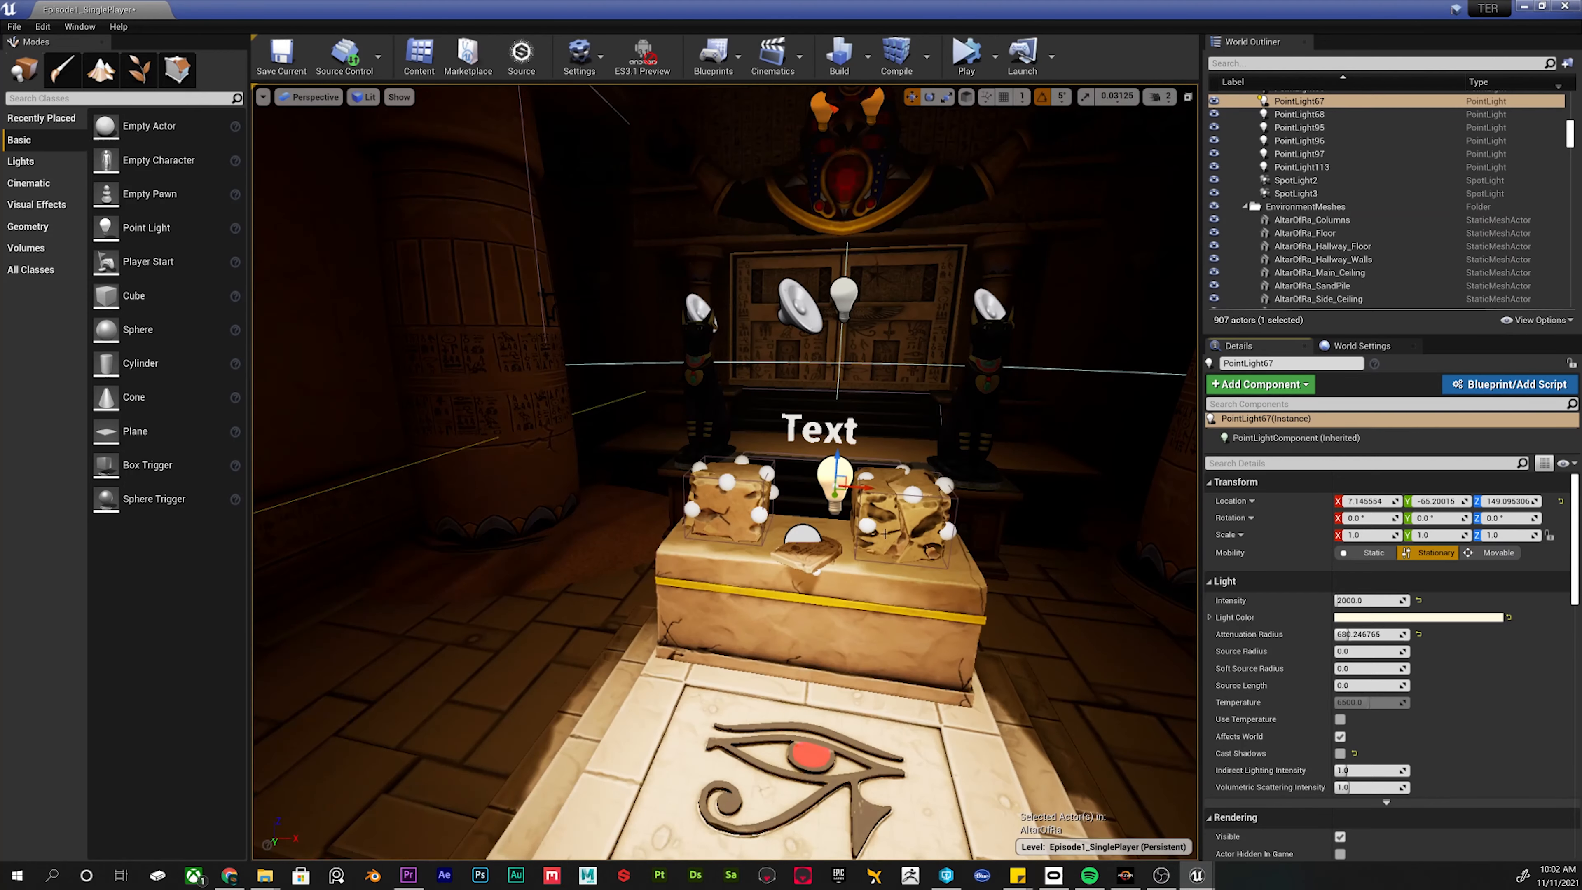
Place a directional light in front of the altar, near the carved eye slab.
right_drag(766, 542, 819, 508)
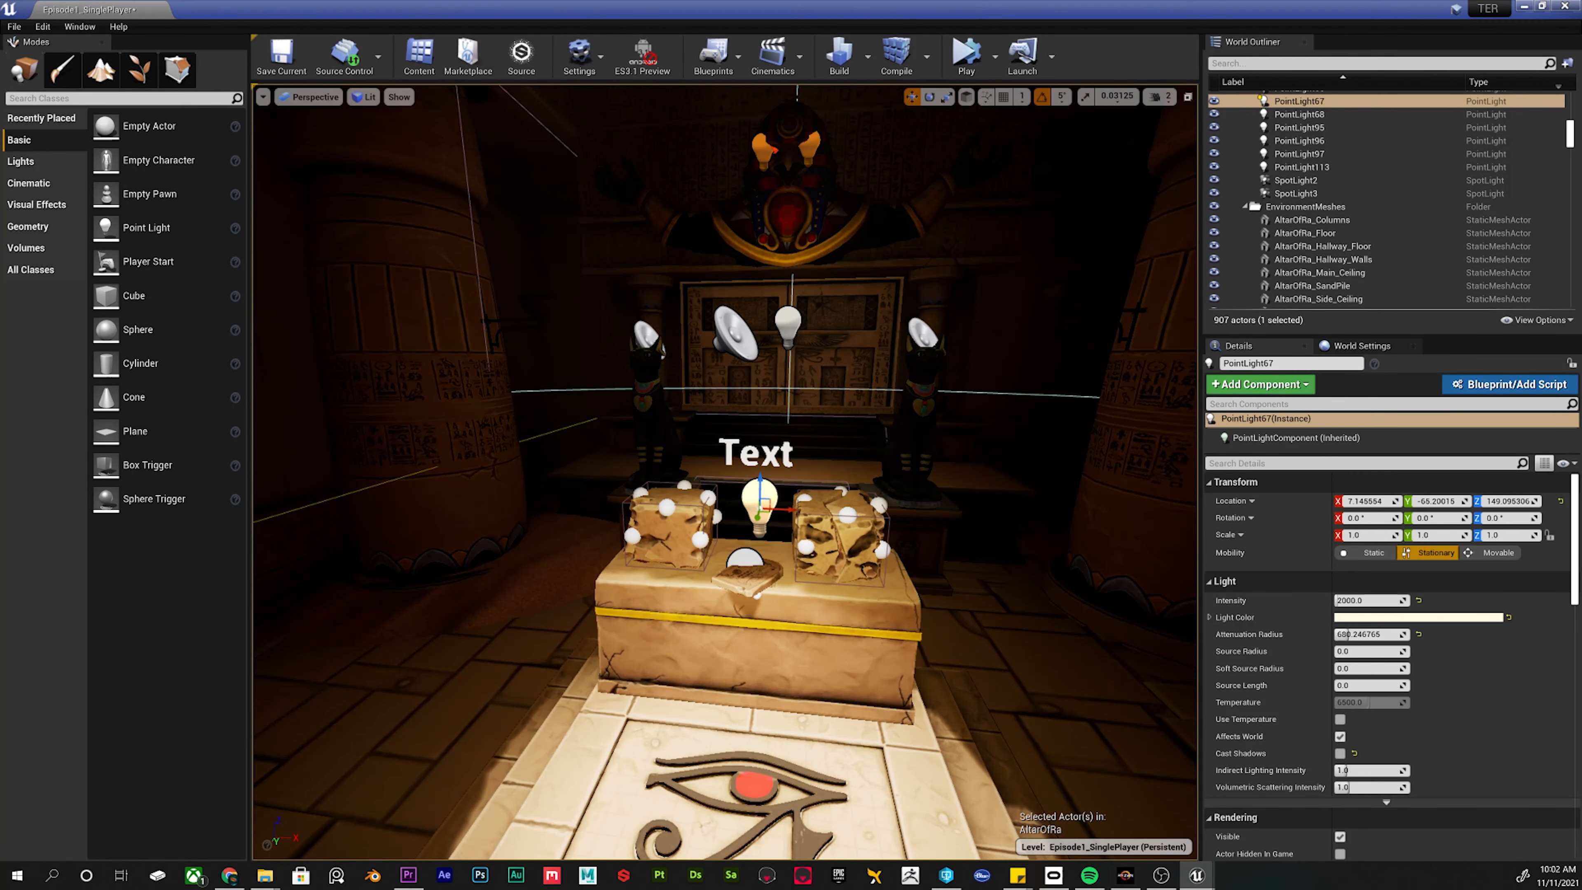
mouse_move(819, 508)
right_down()
mouse_move(781, 498)
mouse_move(859, 481)
mouse_move(810, 492)
right_up()
click(21, 161)
drag(106, 126, 872, 720)
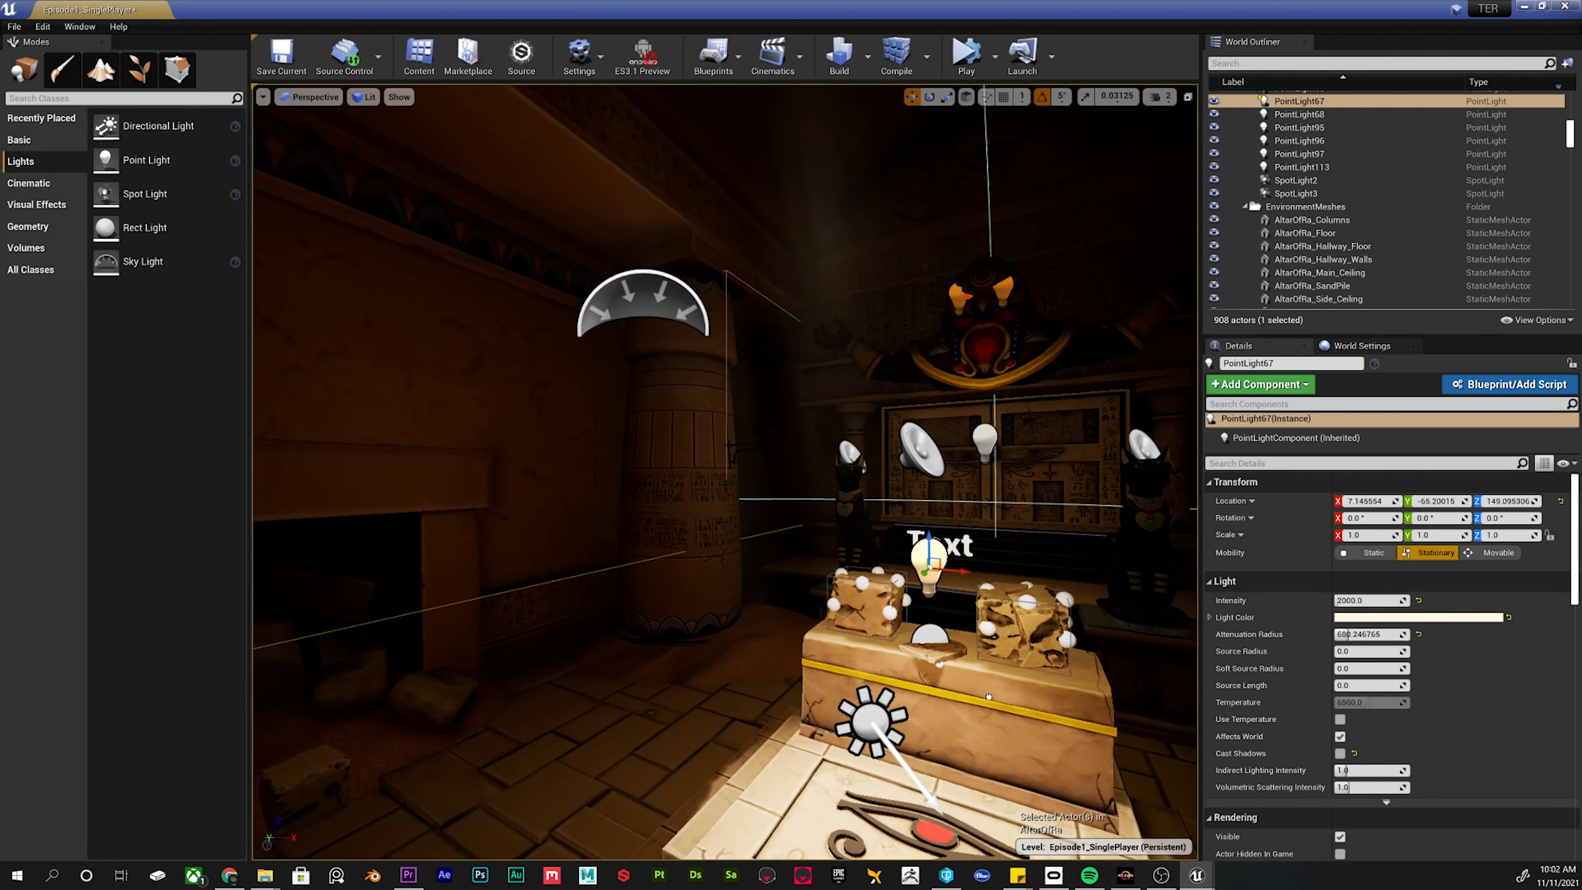
drag(989, 697, 988, 697)
right_drag(989, 697, 641, 666)
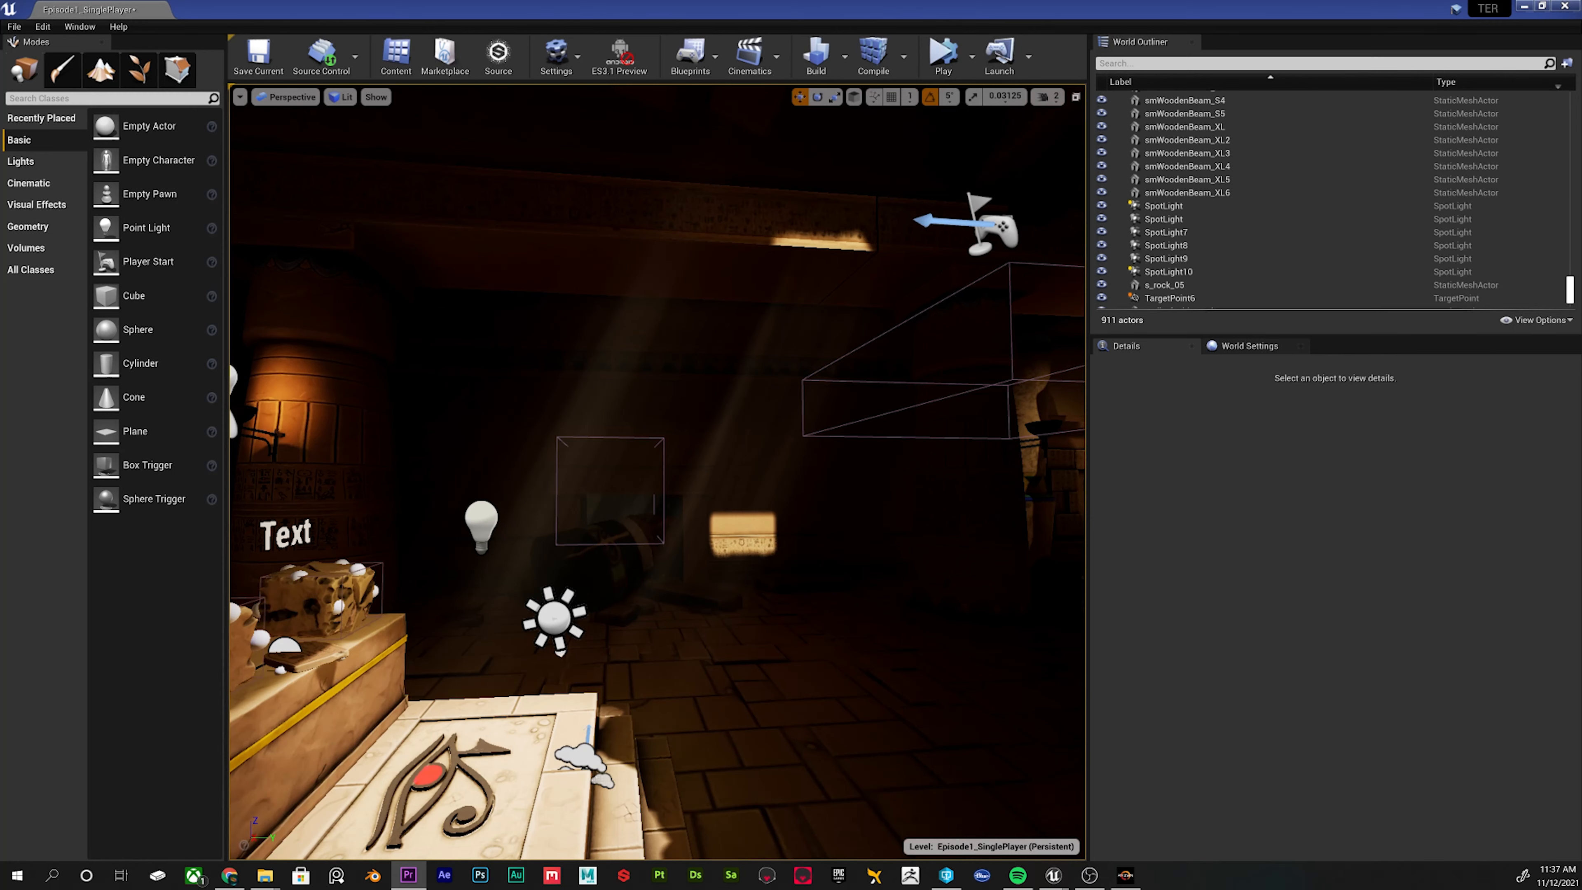
Select the directional light in front of the altar and set its Dynamic Shadow Distance StationaryLight to 20000.
click(555, 618)
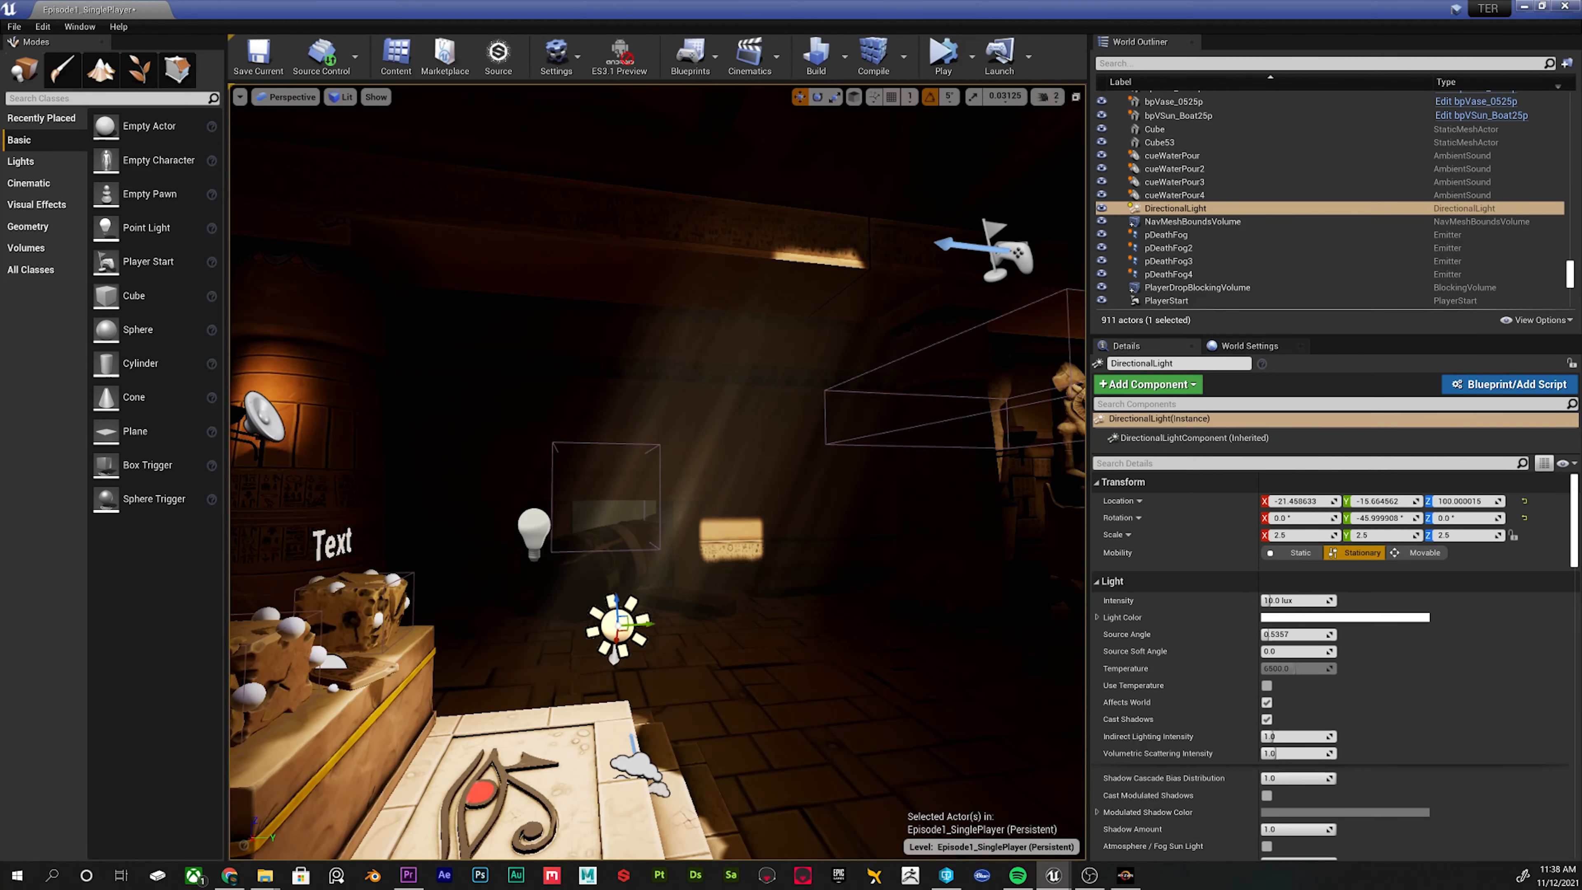
right_drag(660, 529, 616, 525)
key(q)
key(e)
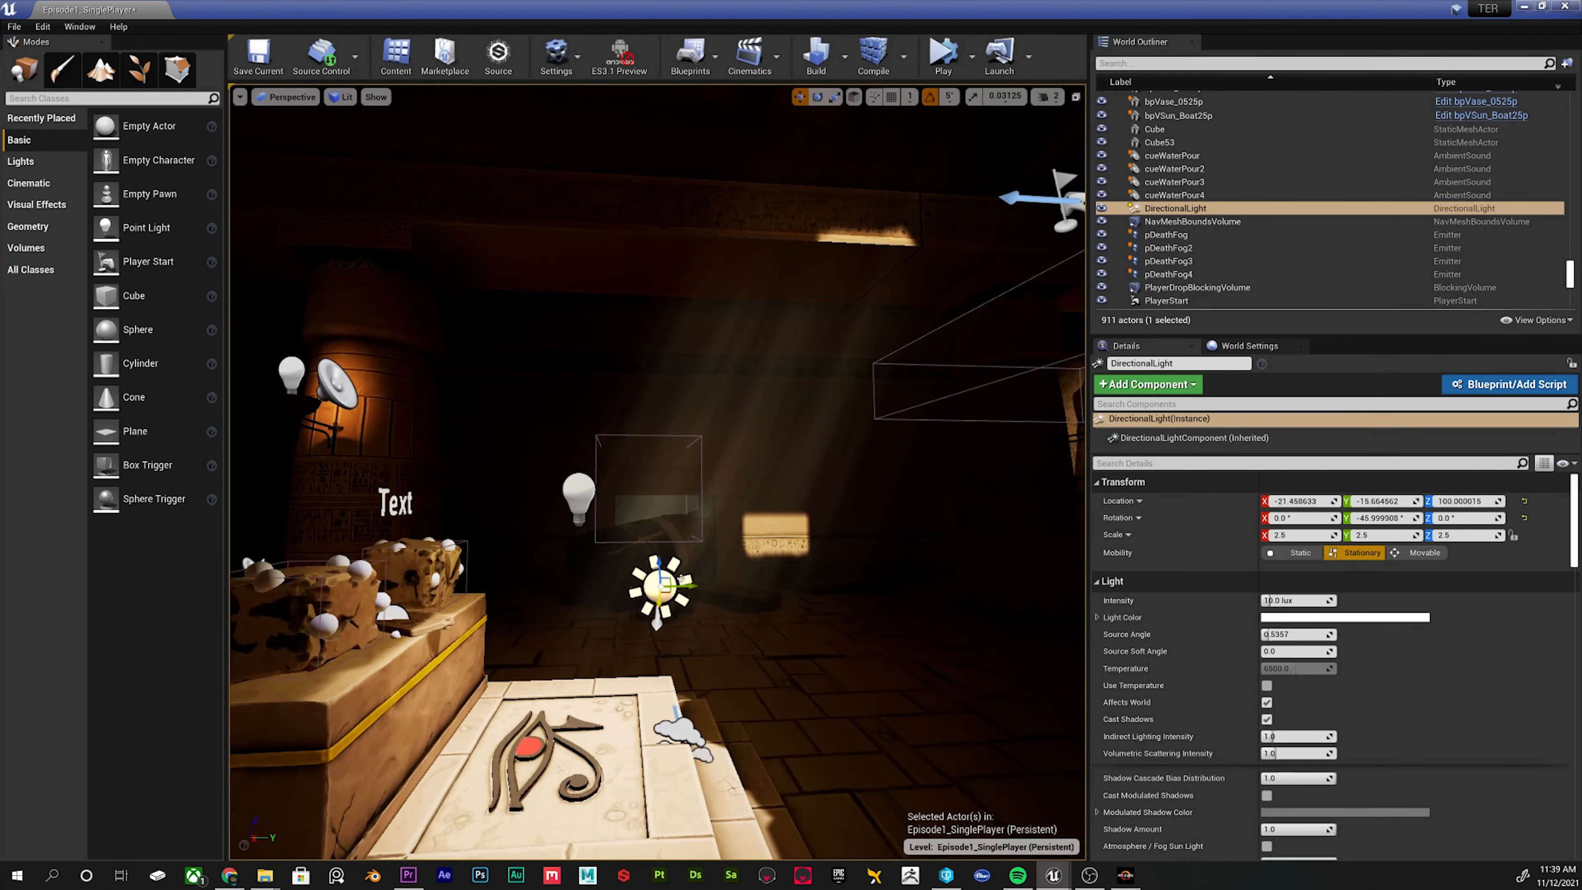
right_drag(682, 579, 641, 622)
key(w)
key(d)
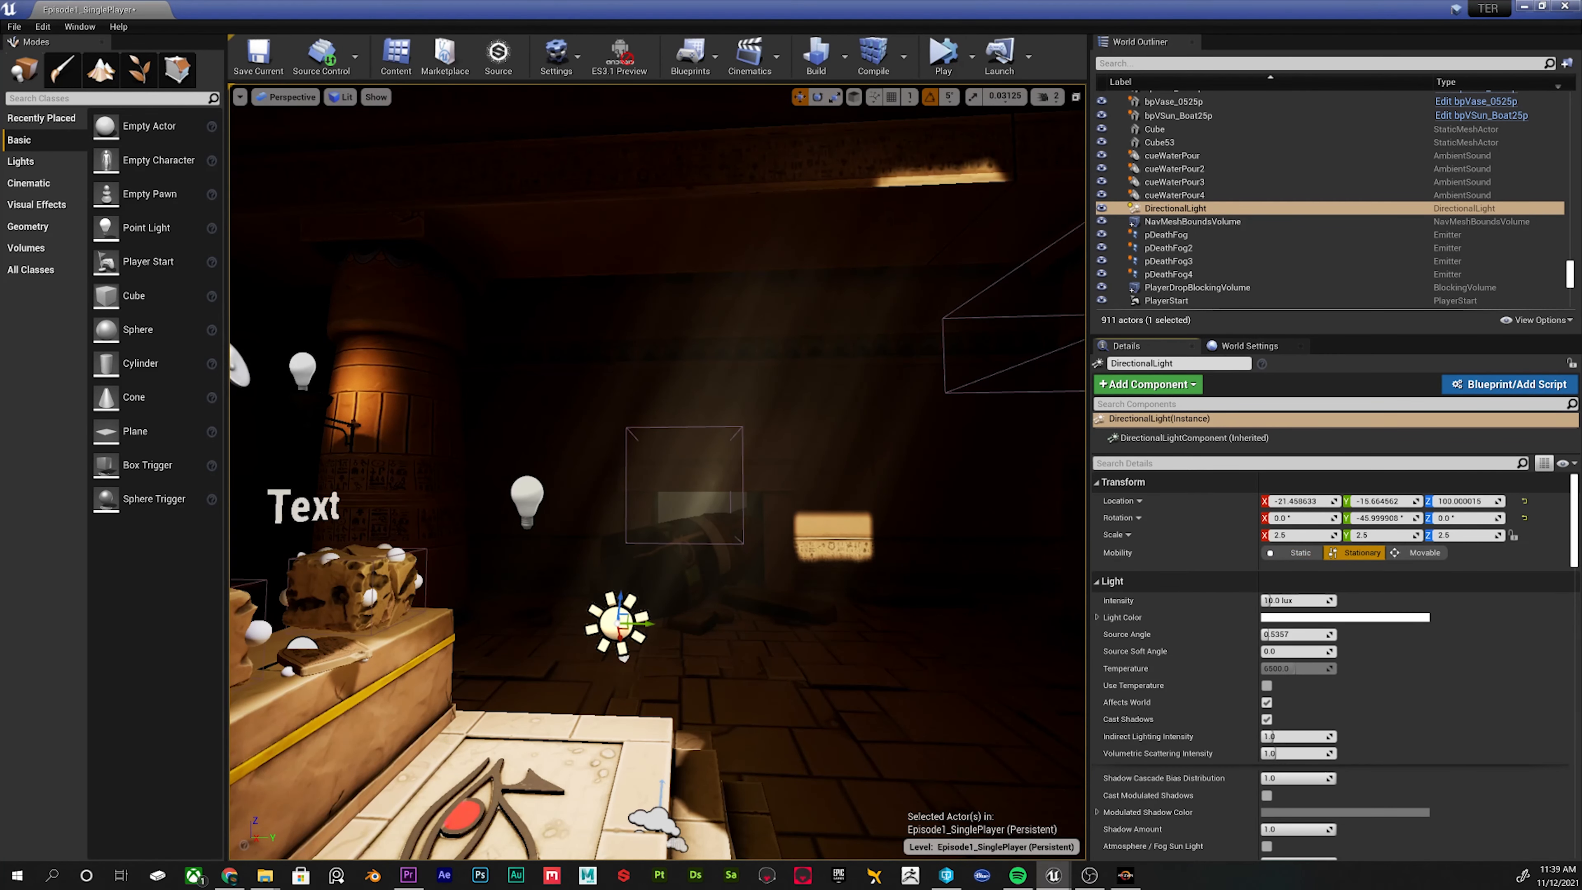
scroll(1277, 658, down, 15)
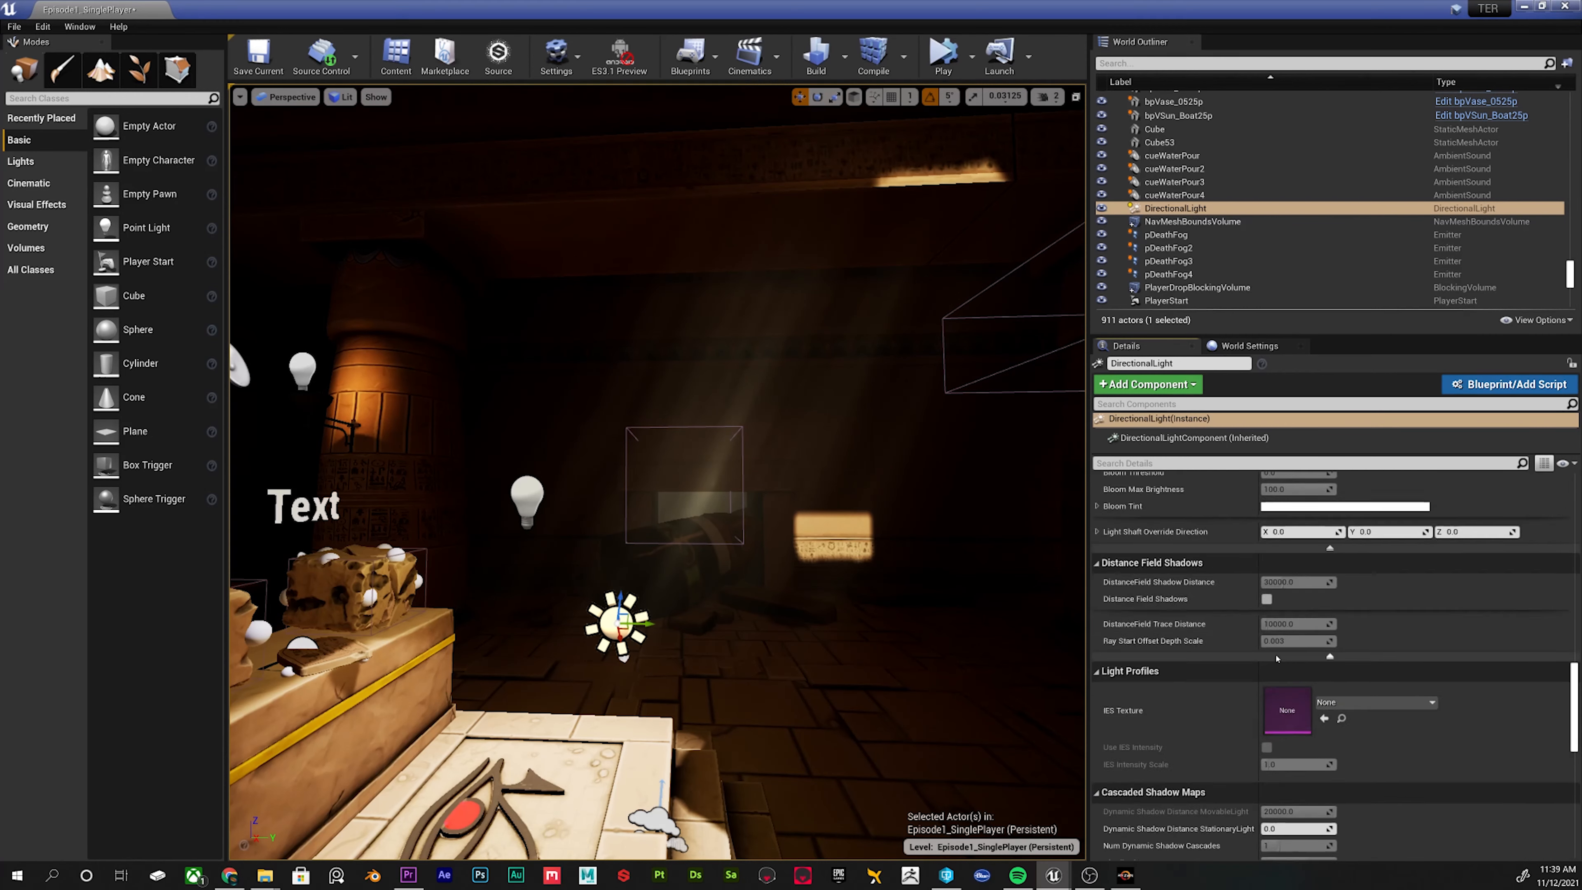
scroll(1277, 658, down, 10)
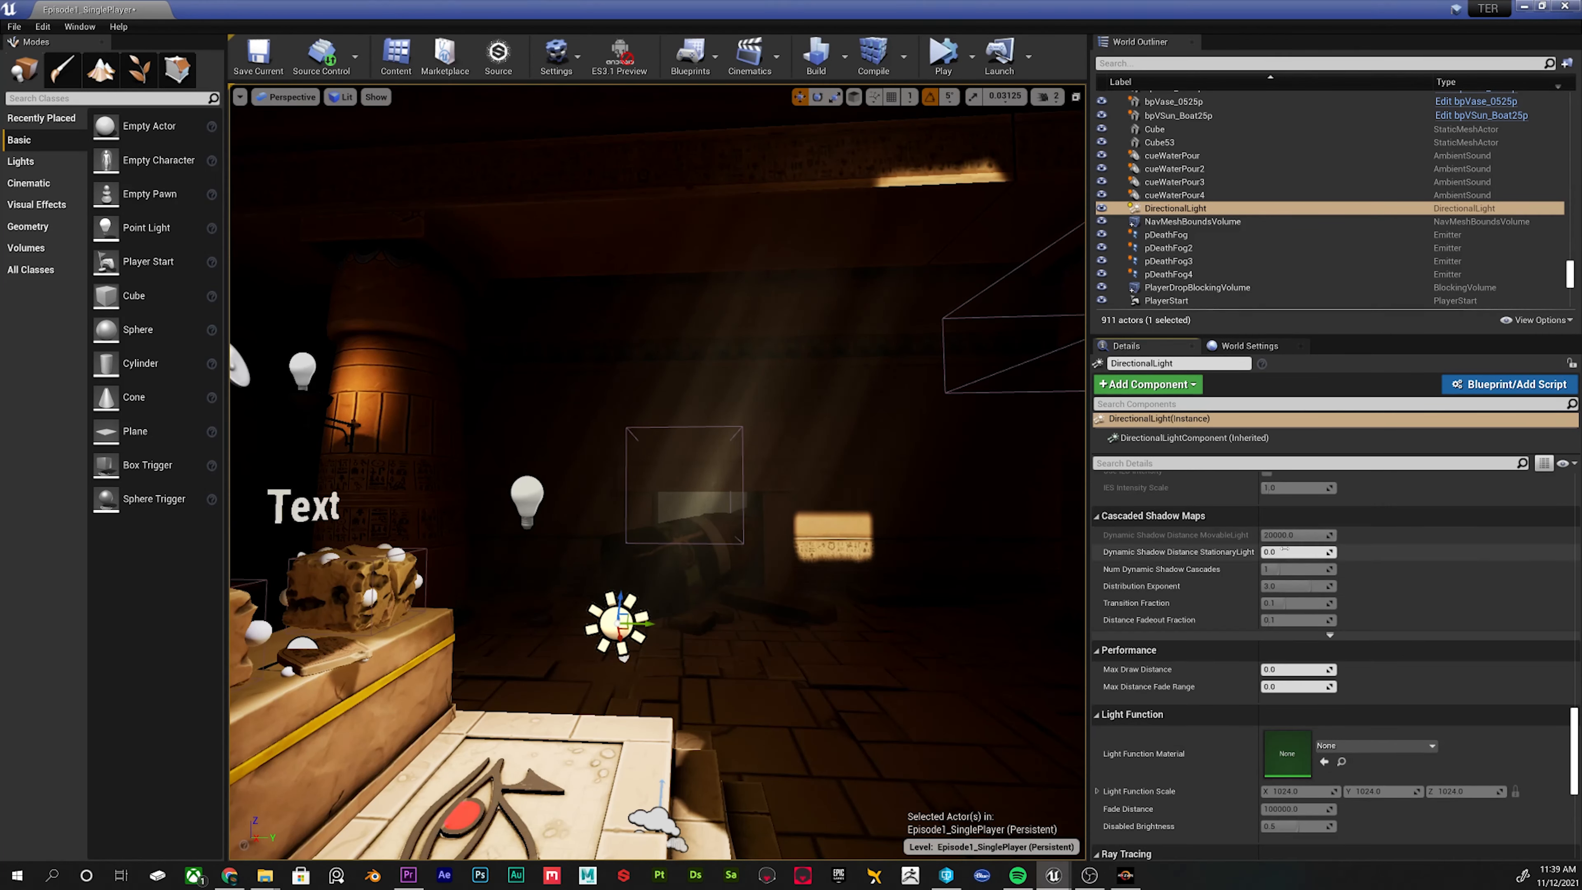
click(1284, 549)
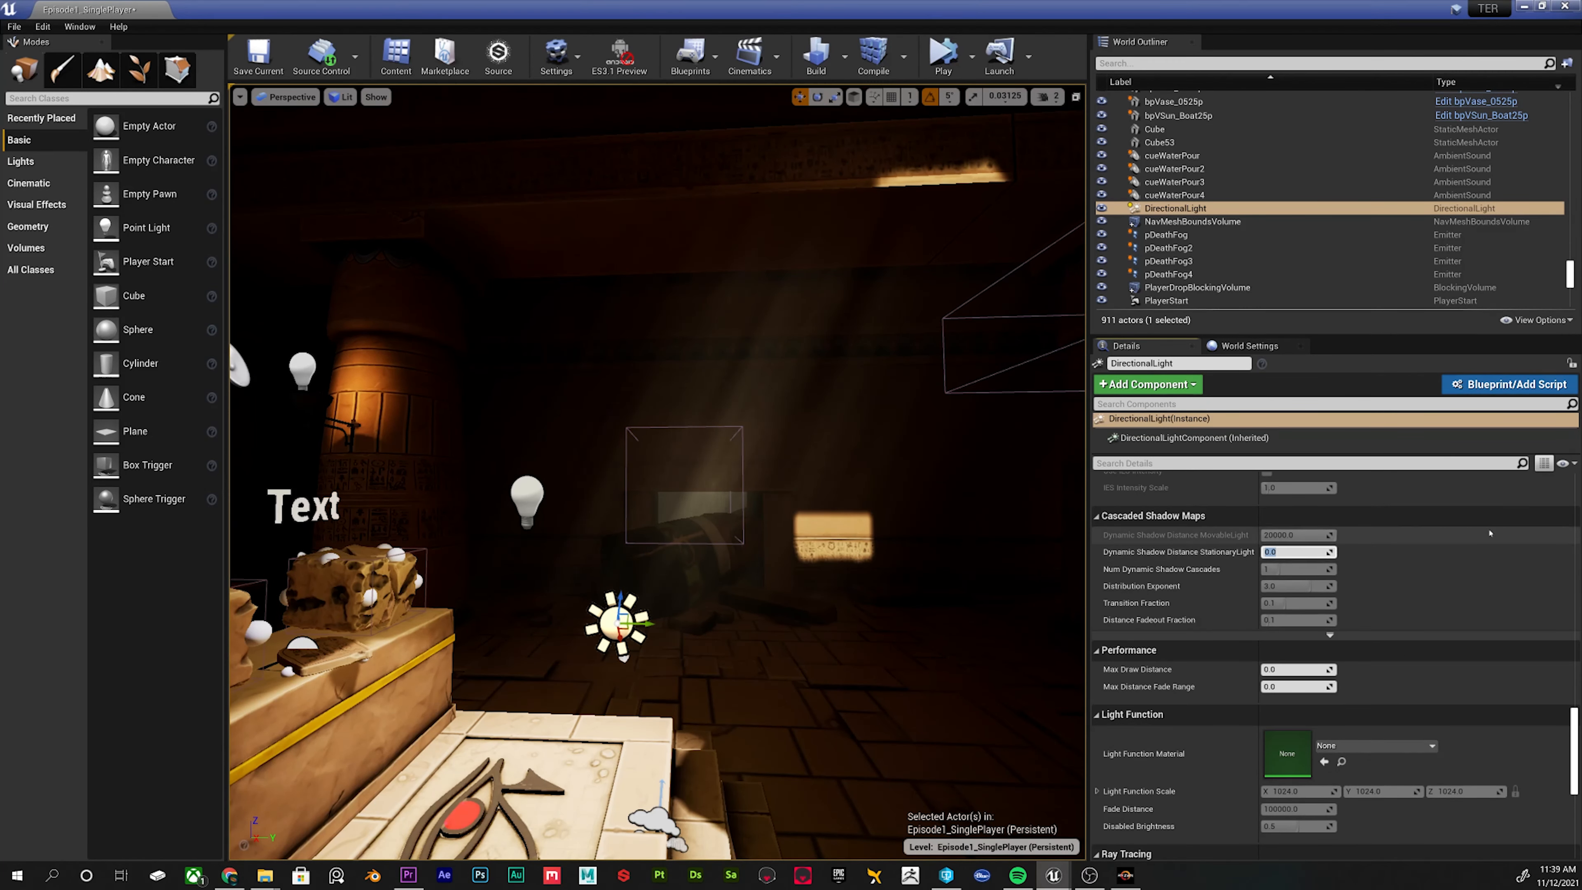
text(20000)
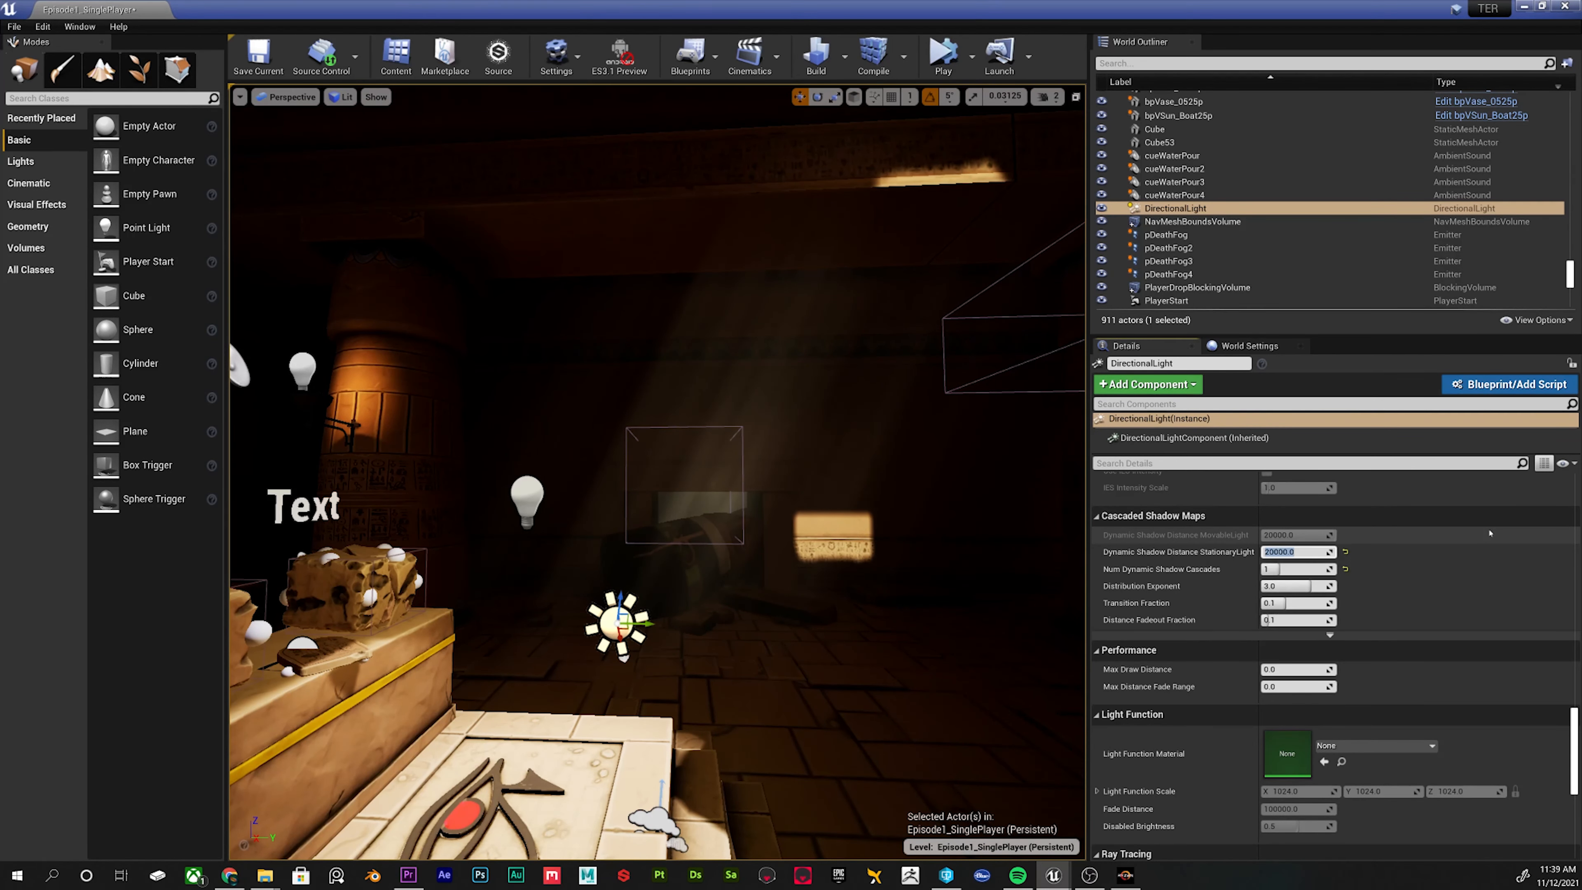
Change the mobility of the directional light in front of the altar to Movable.
right_drag(810, 498, 996, 499)
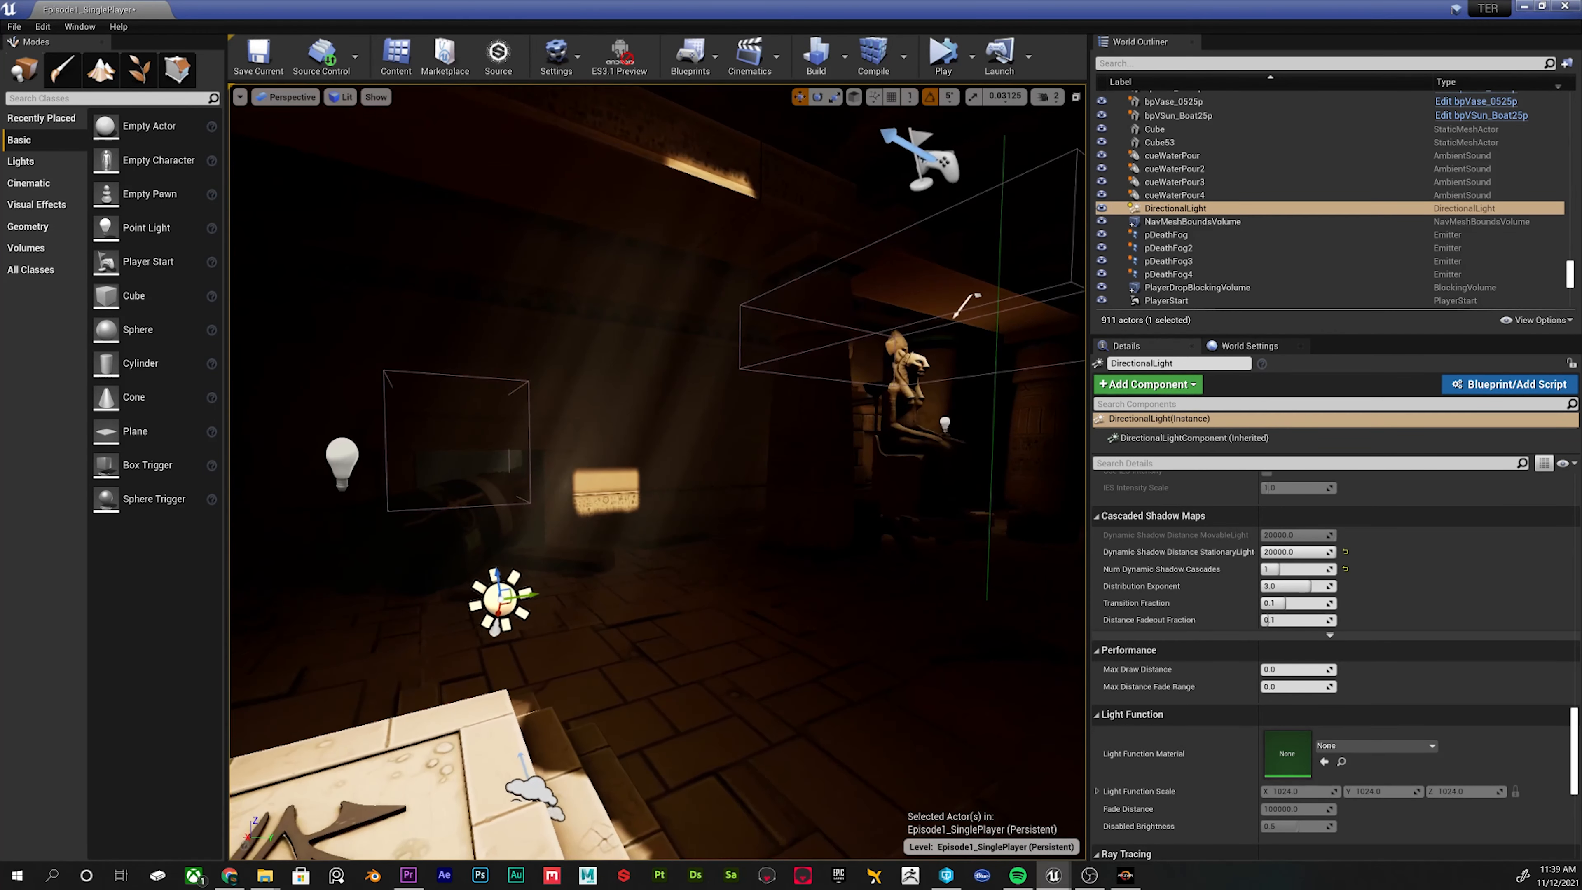
right_drag(590, 523, 520, 500)
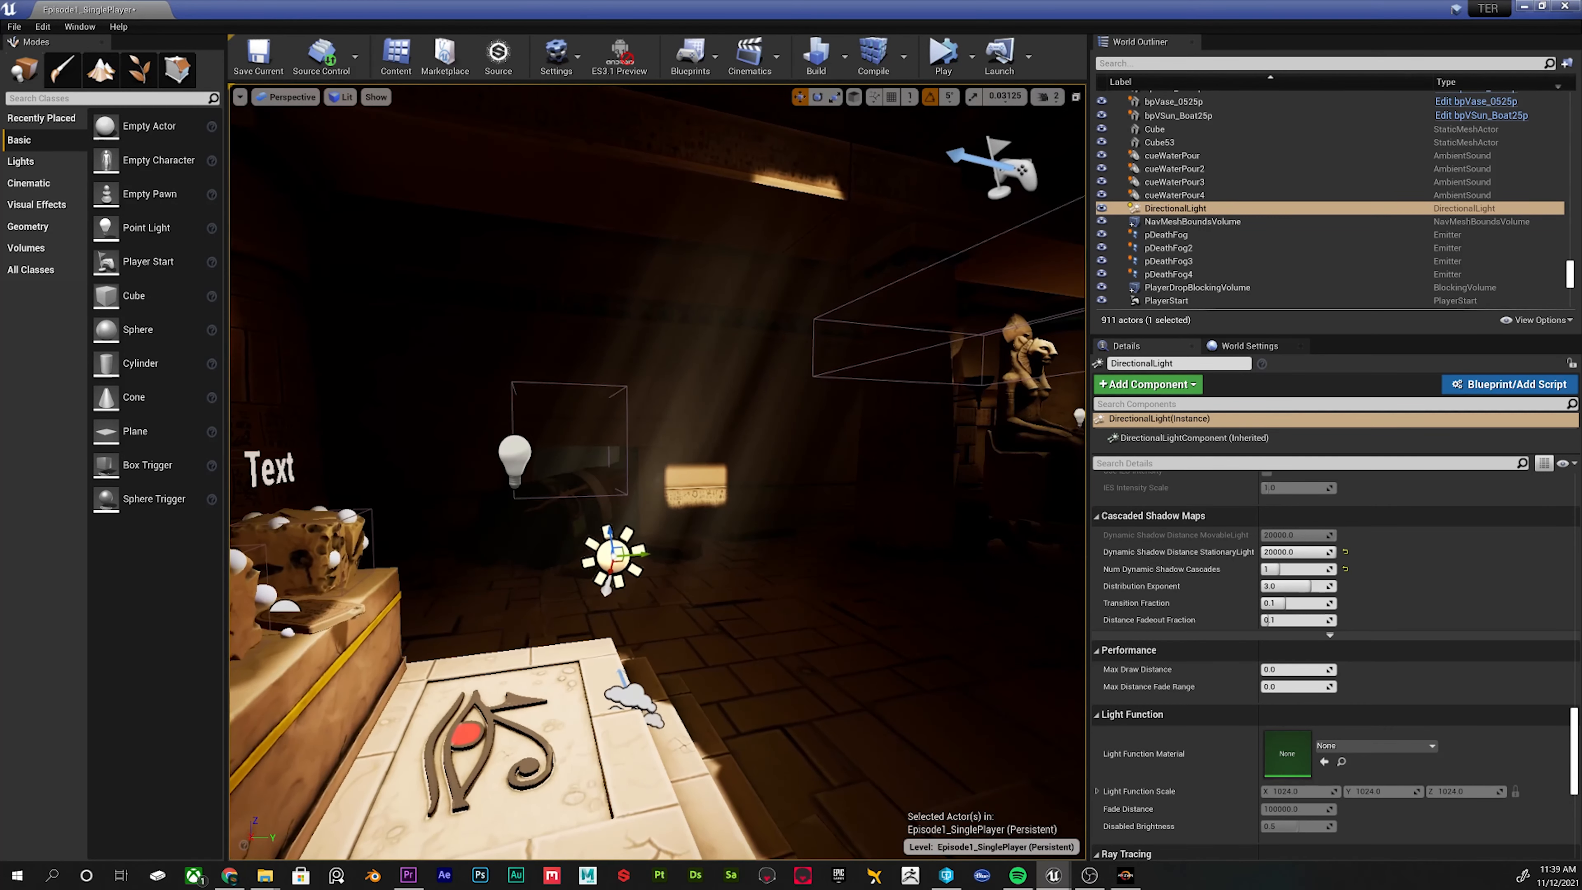
scroll(1378, 574, up, 10)
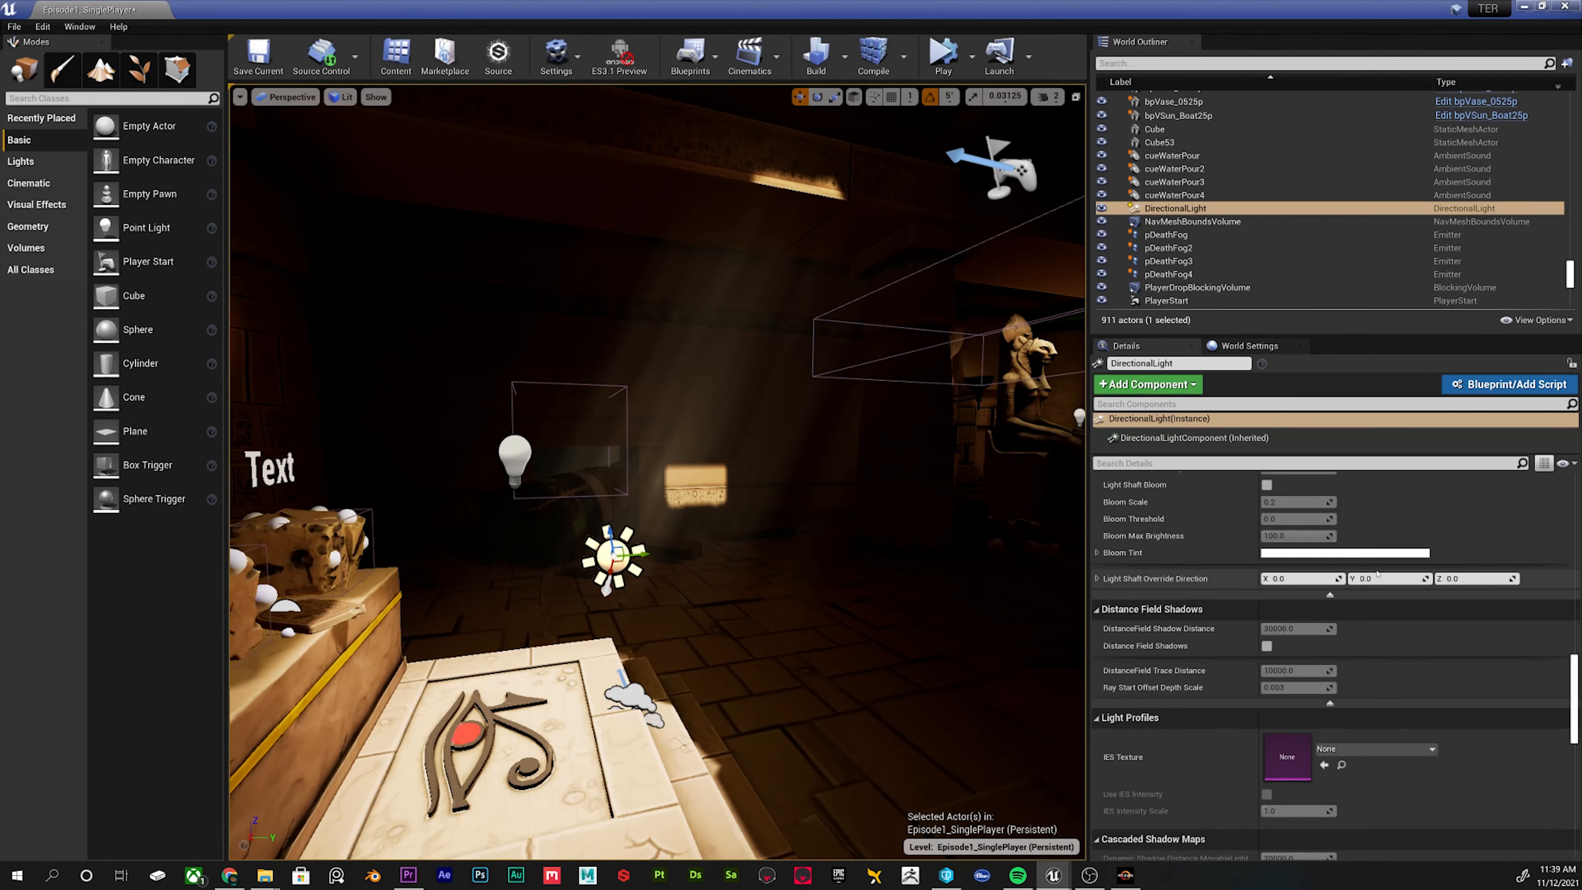
scroll(1378, 574, up, 10)
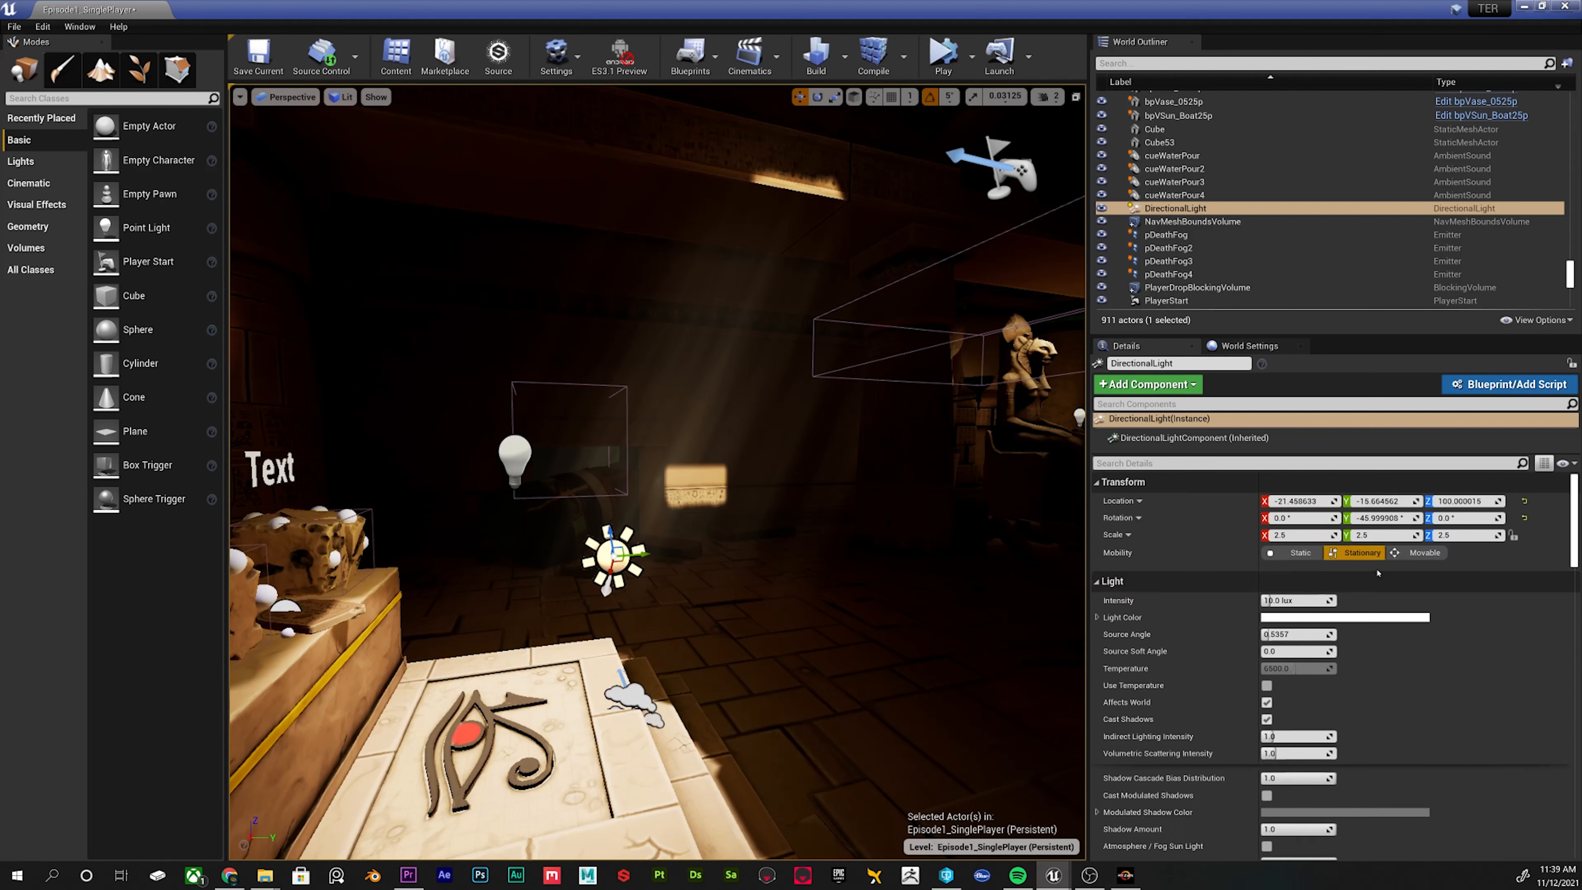
click(1426, 555)
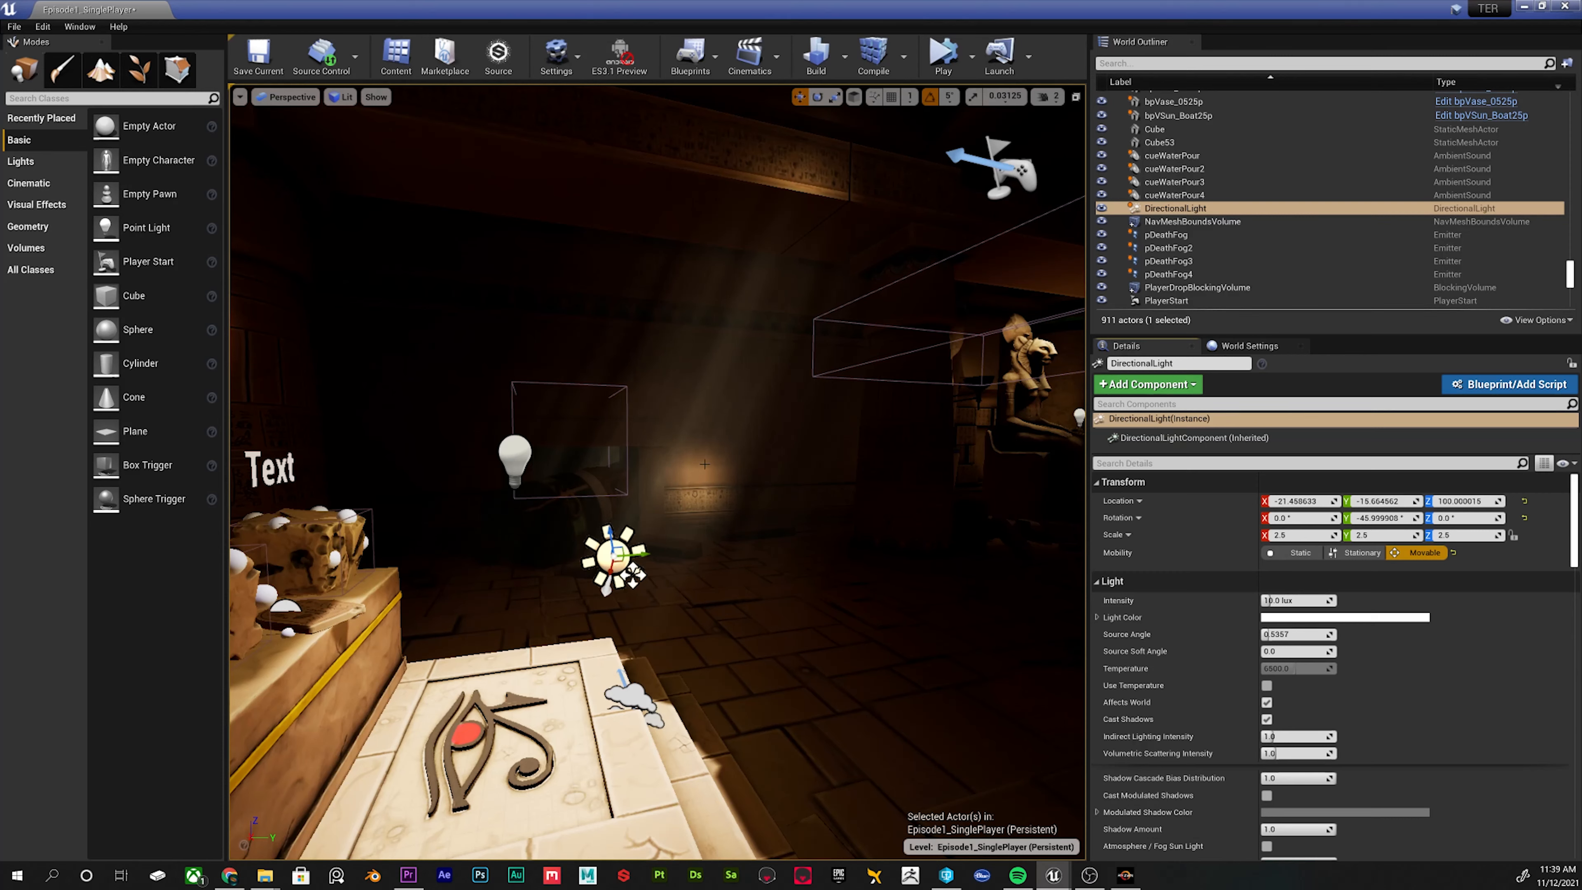
Set the directional light's Num Dynamic Shadow Cascades to 2, Distribution Exponent to about 2.81 and Transition Fraction to about 0.19.
scroll(1355, 639, down, 15)
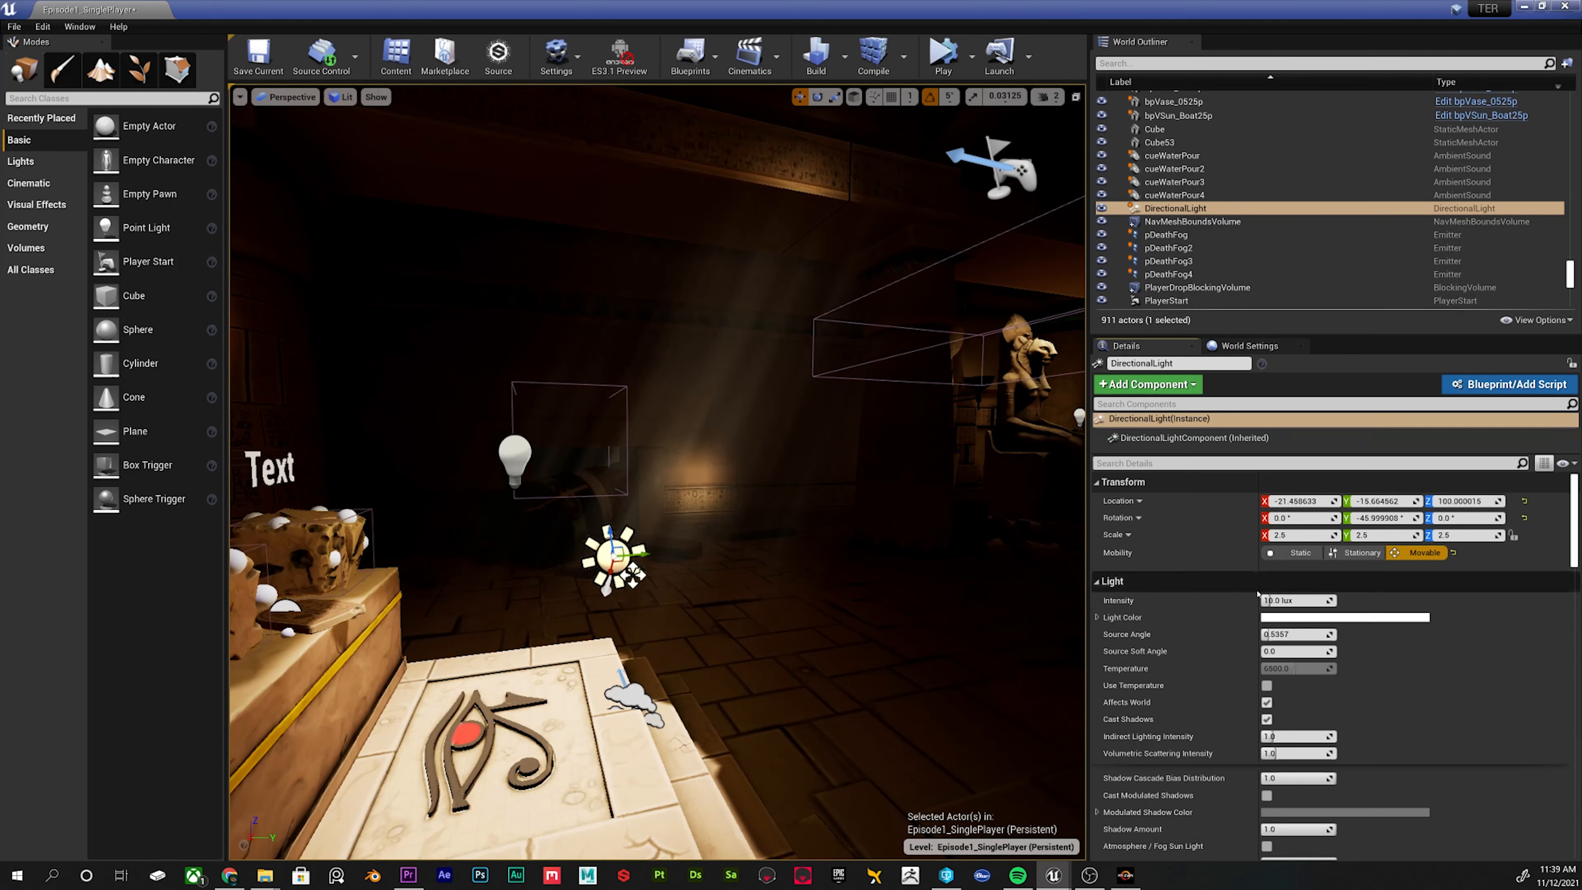
scroll(1354, 638, down, 12)
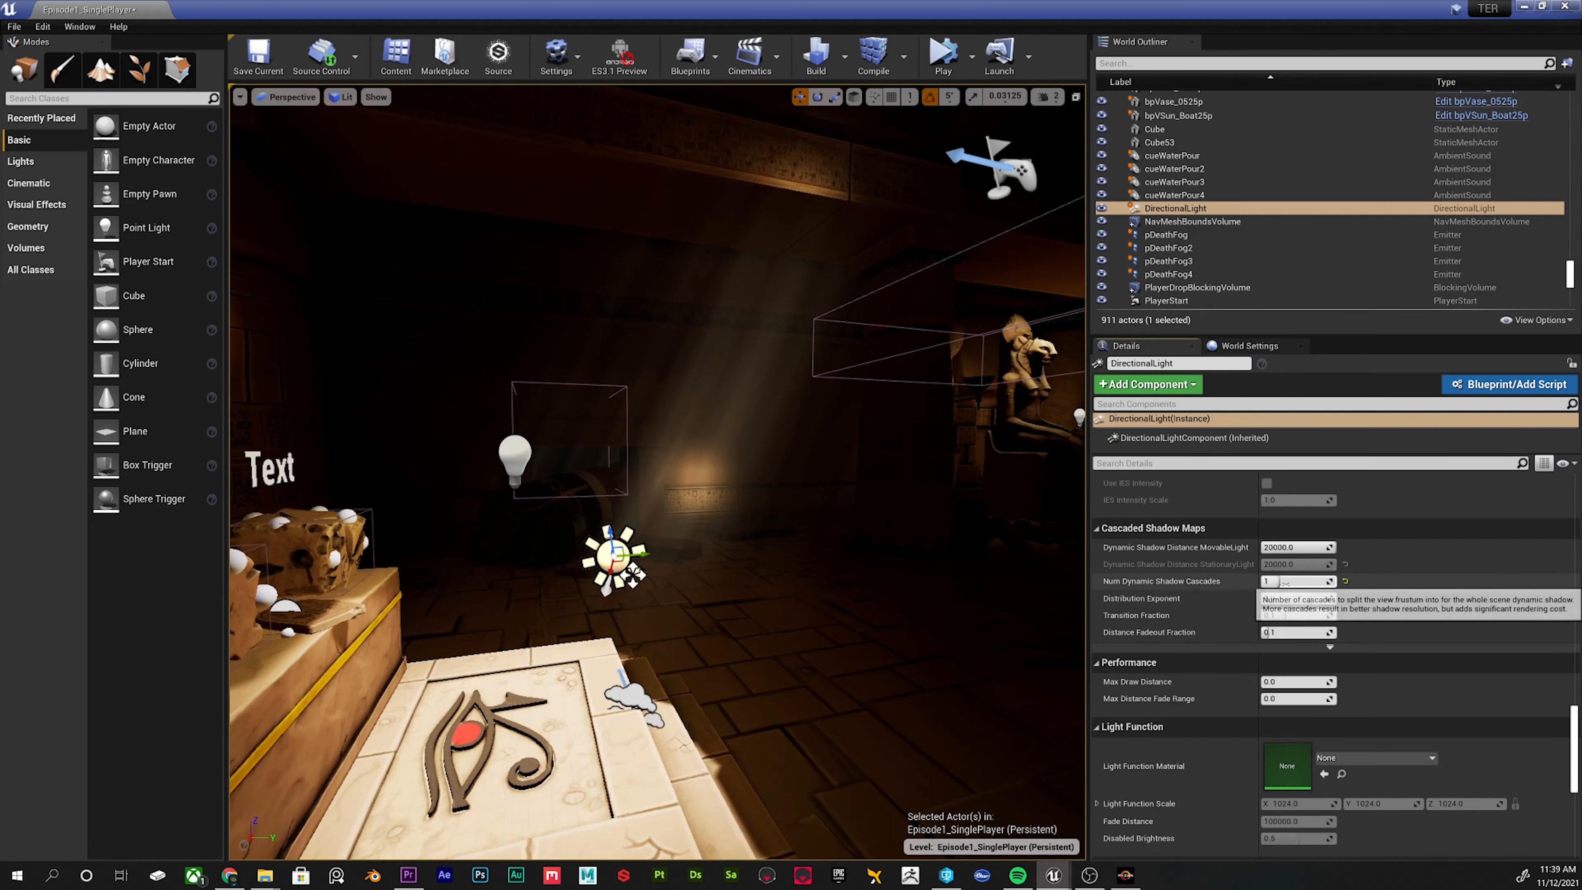
mouse_move(1284, 583)
mouse_down()
mouse_move(1317, 581)
mouse_move(1278, 581)
mouse_up()
drag(1278, 581, 1298, 581)
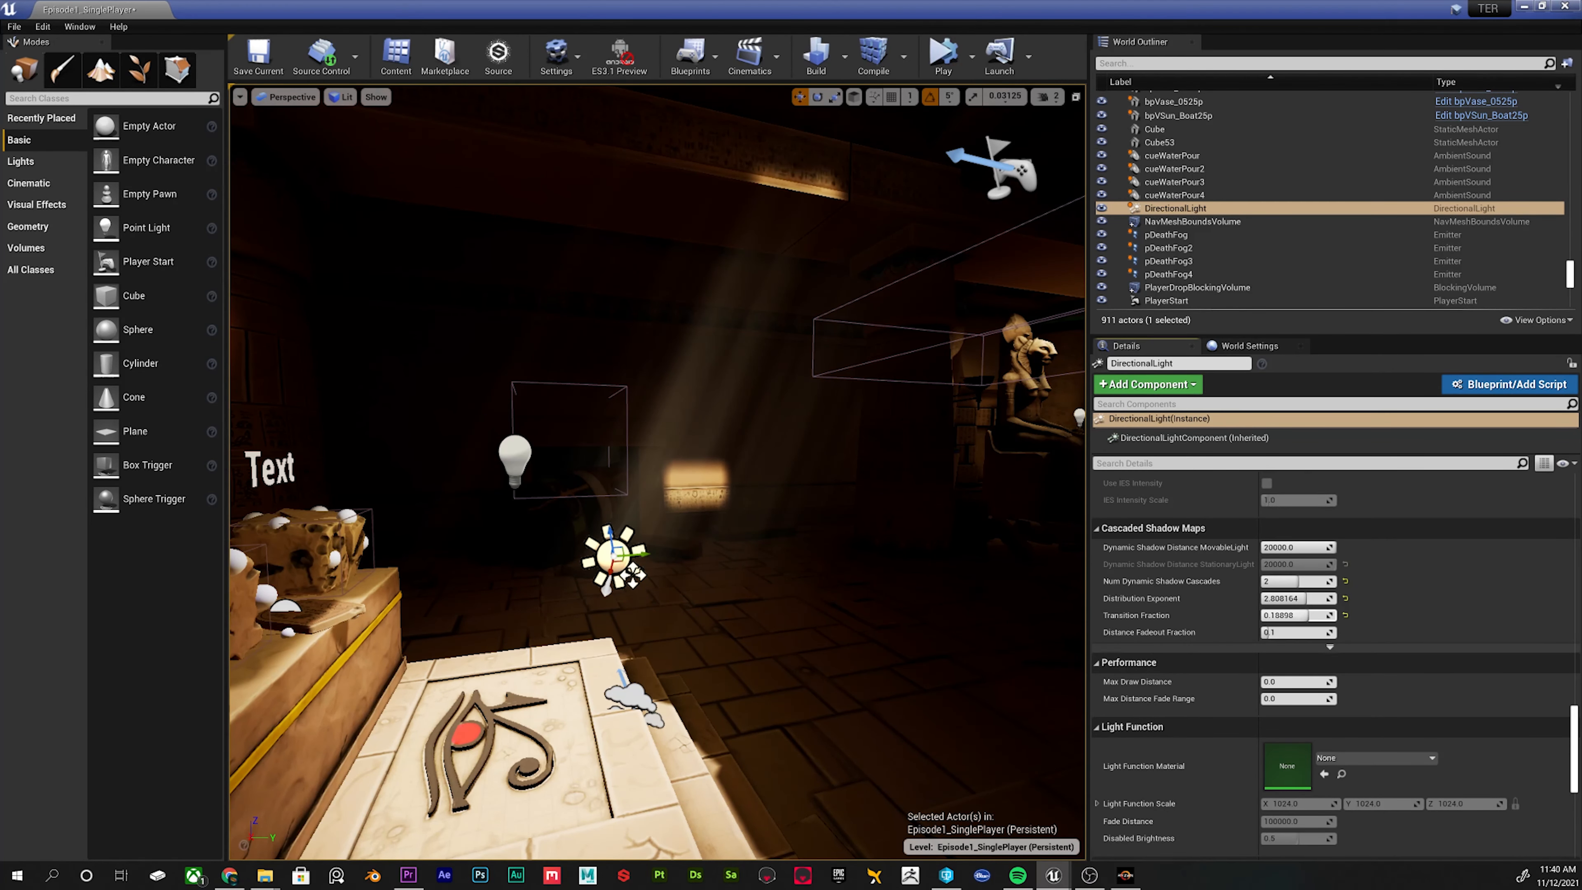
Place a sphere in the upper part of the temple room and move it across the light shafts to test shadow casting.
key(w)
right_drag(646, 498, 674, 586)
key(s)
key(w)
key(s)
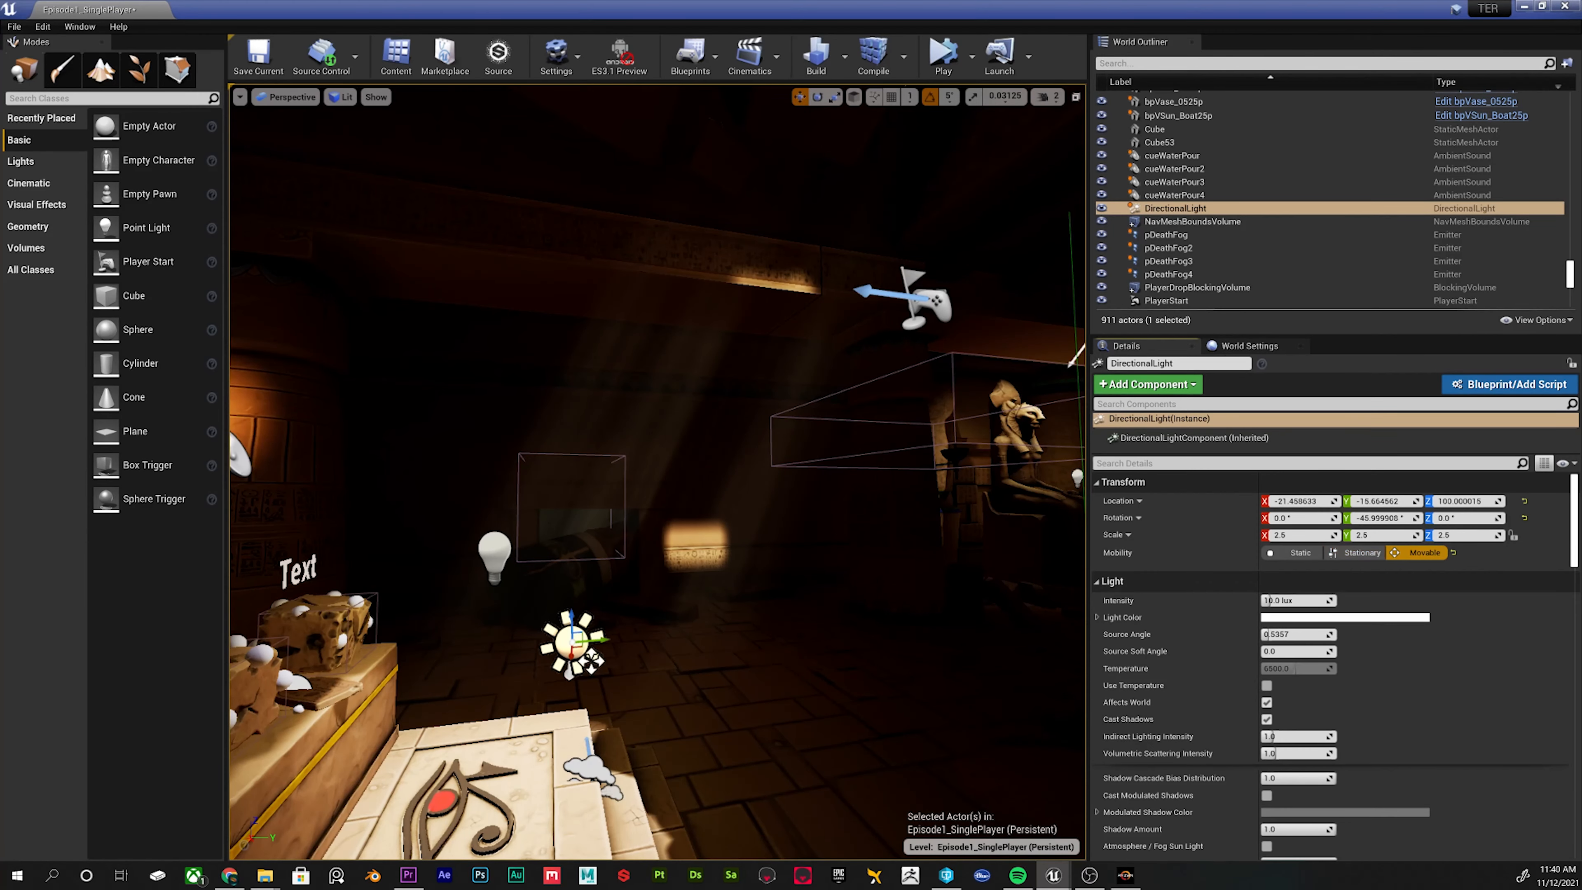
drag(137, 329, 922, 360)
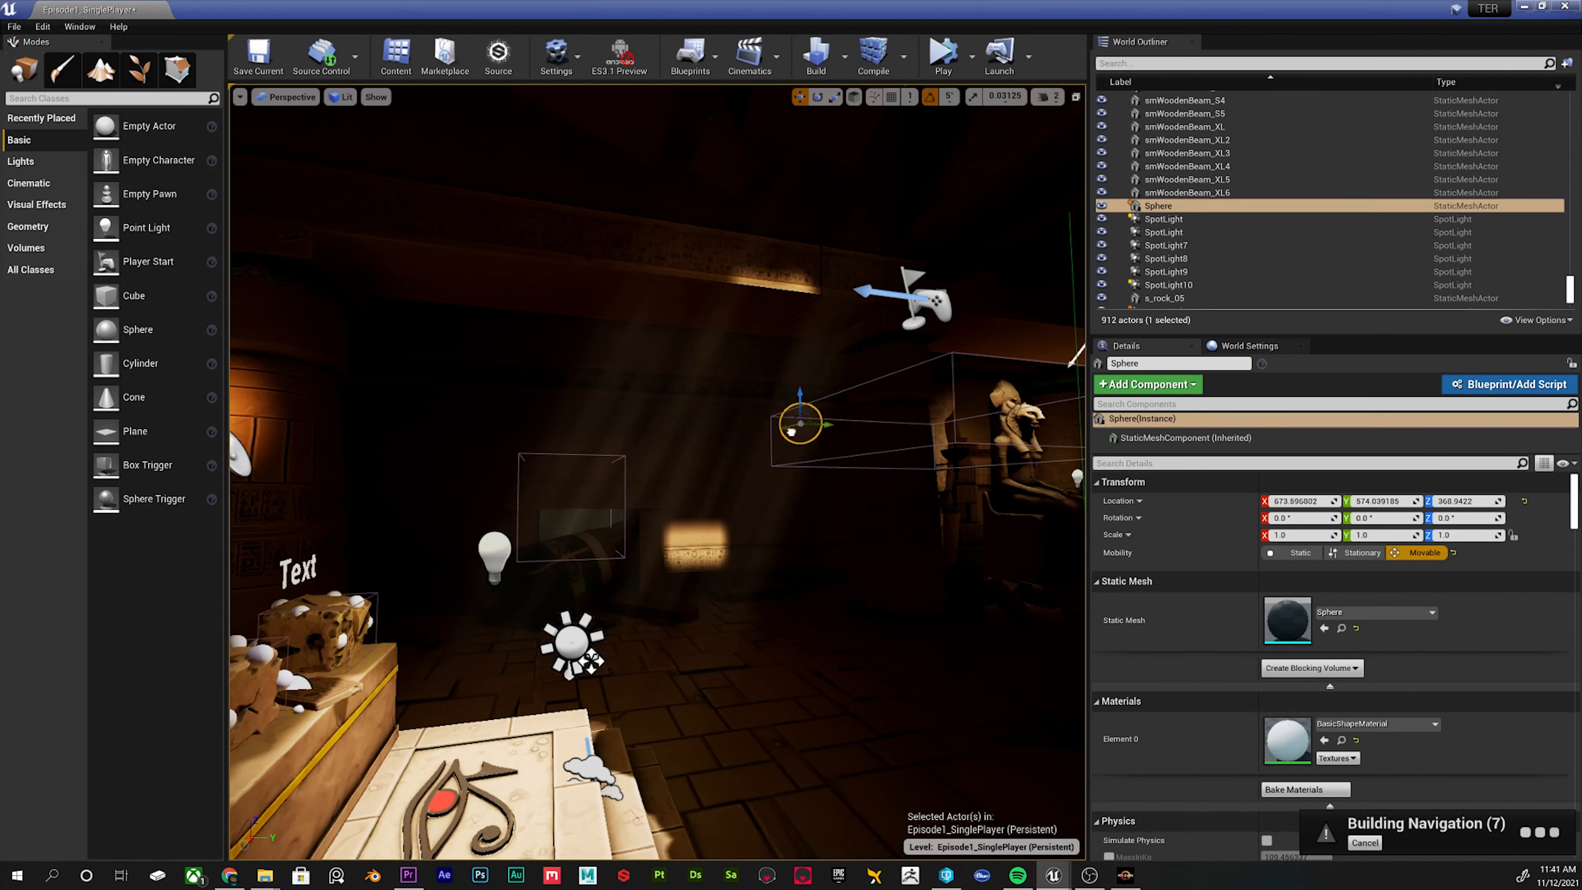
drag(791, 432, 899, 397)
right_drag(899, 398, 978, 397)
drag(849, 393, 782, 385)
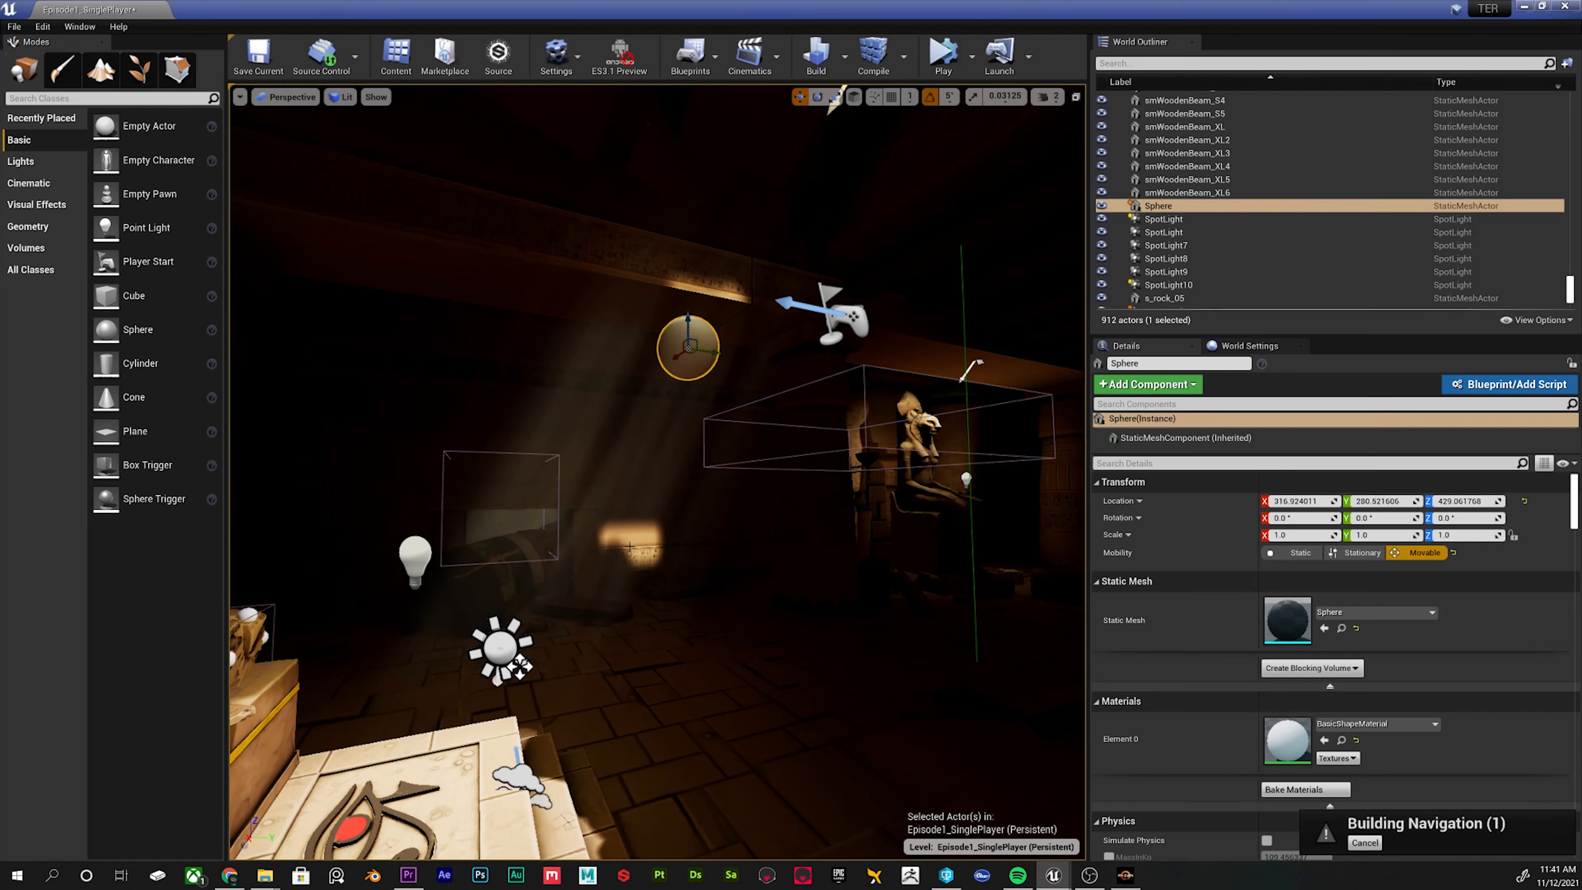
drag(810, 355, 745, 358)
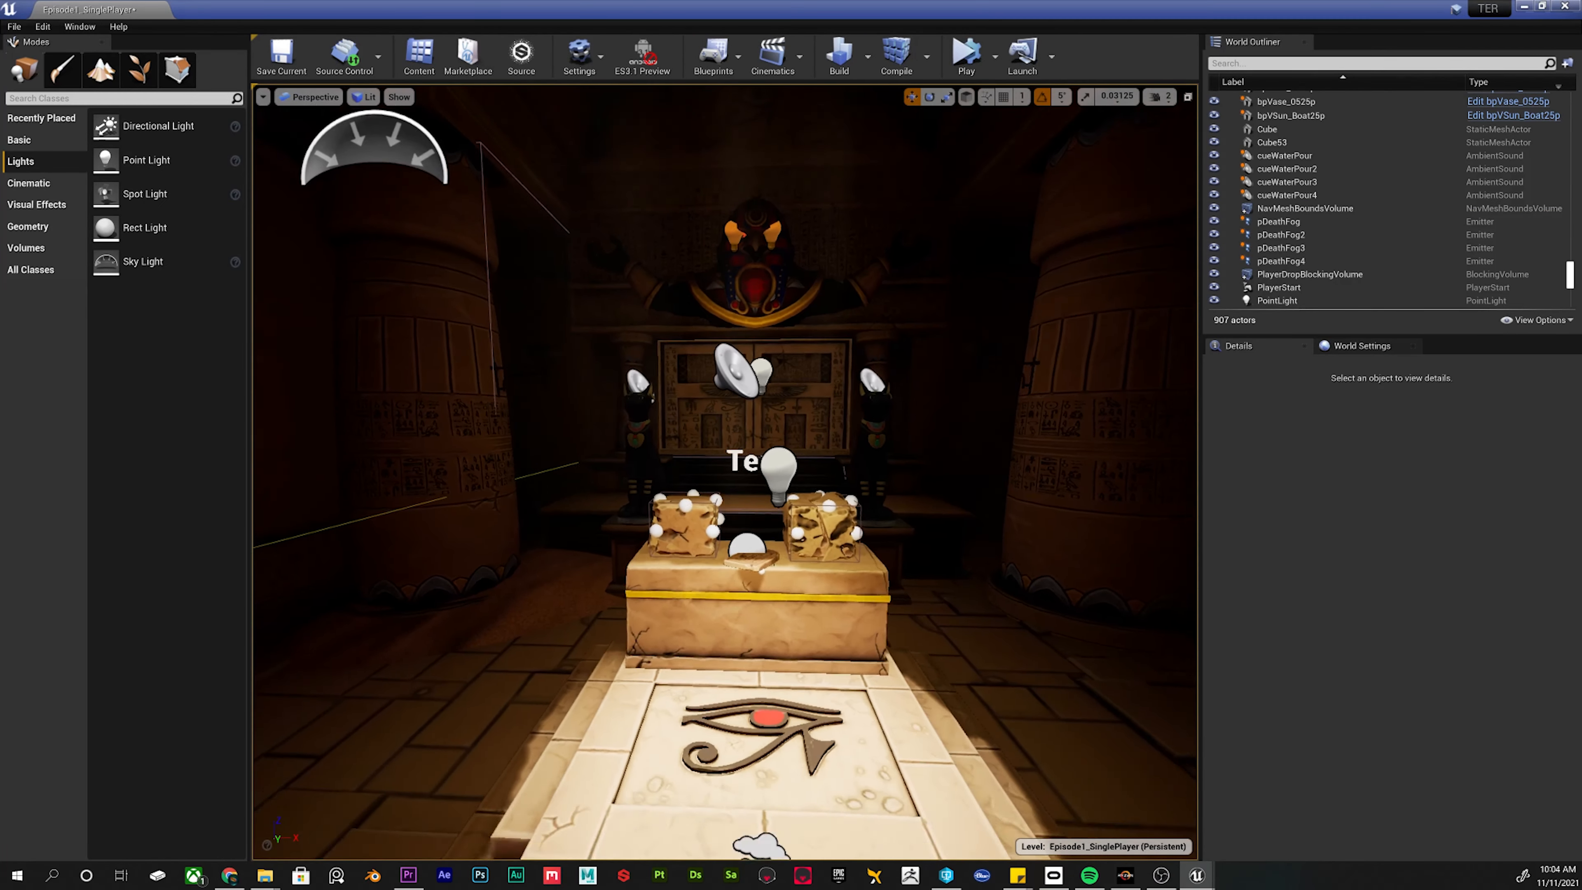
Select the point light above the altar and examine the altar area's lighting from several distances and angles.
right_drag(725, 472, 846, 354)
key(s)
key(w)
key(a)
click(807, 544)
key(w)
right_drag(806, 544, 324, 502)
key(s)
key(w)
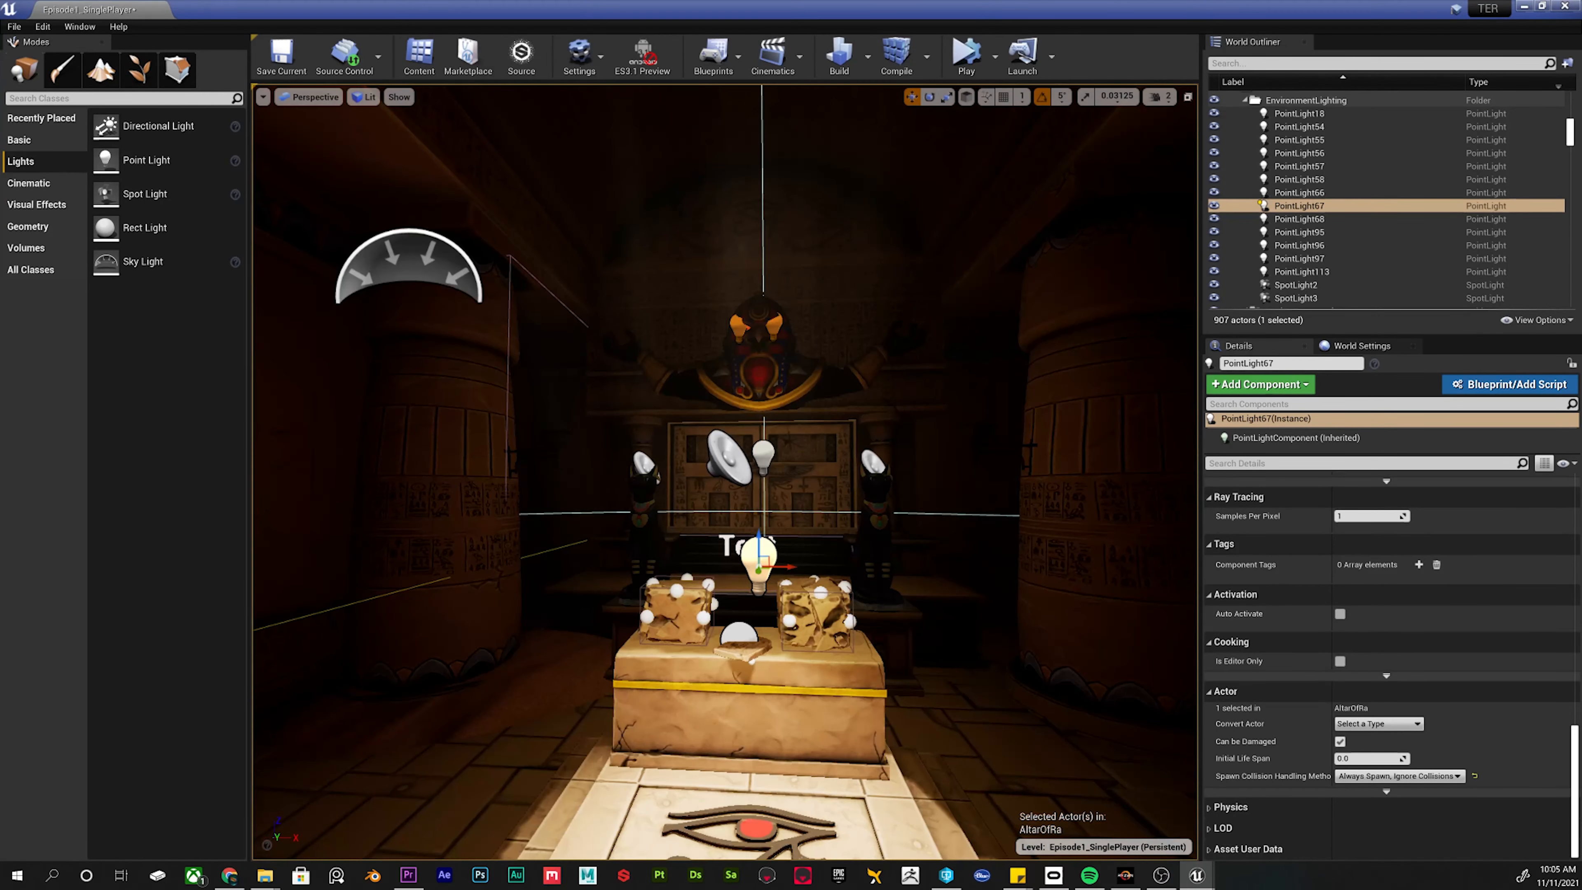
key(s)
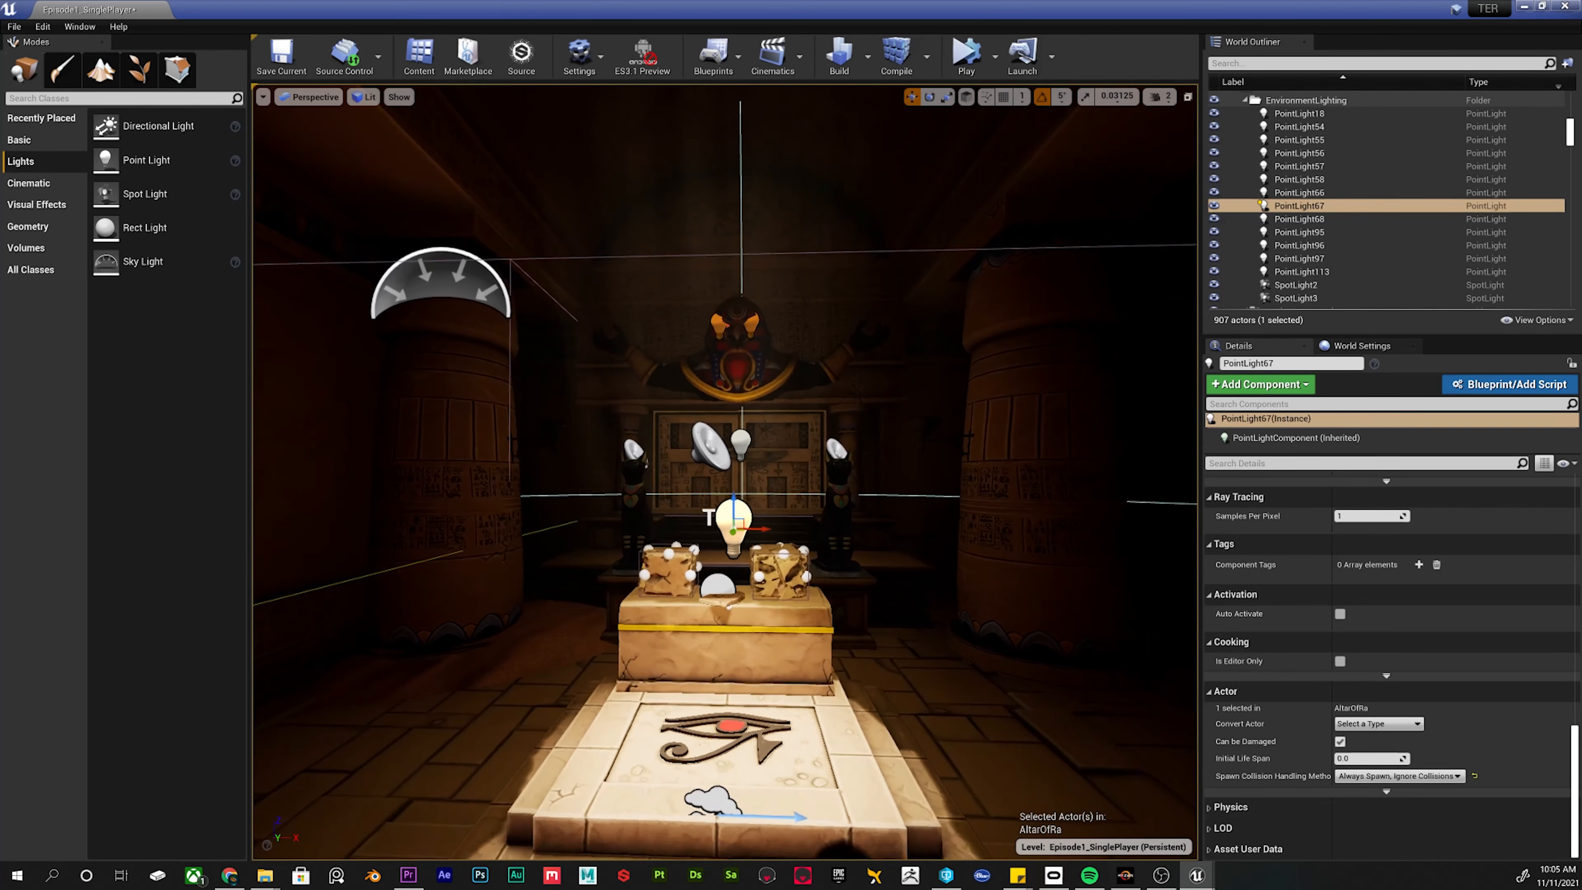
key(w)
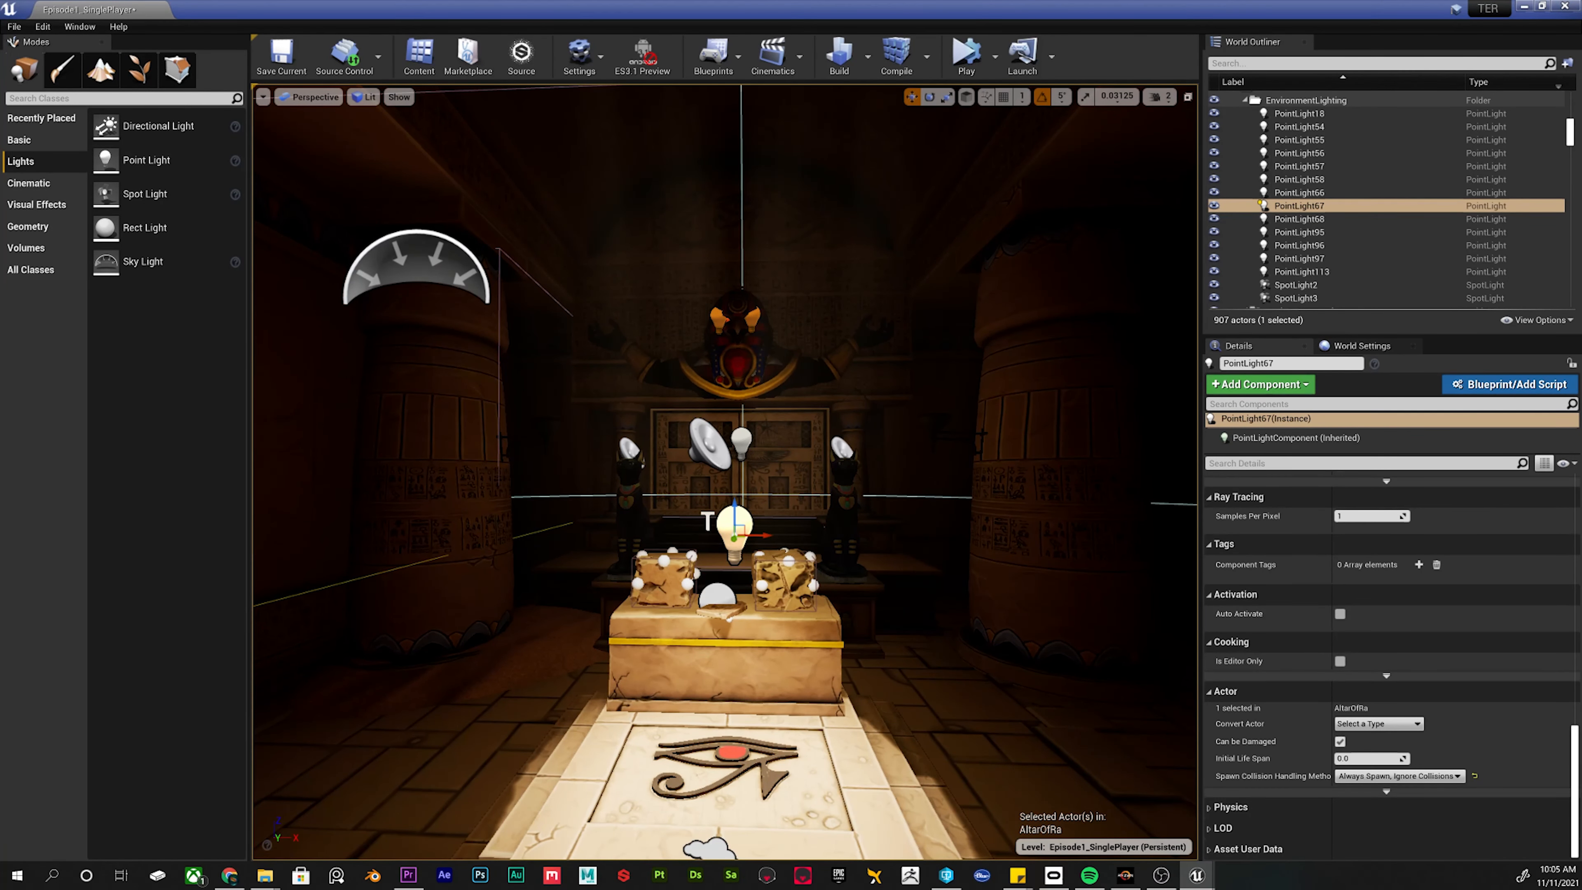
right_drag(725, 472, 760, 460)
key(w)
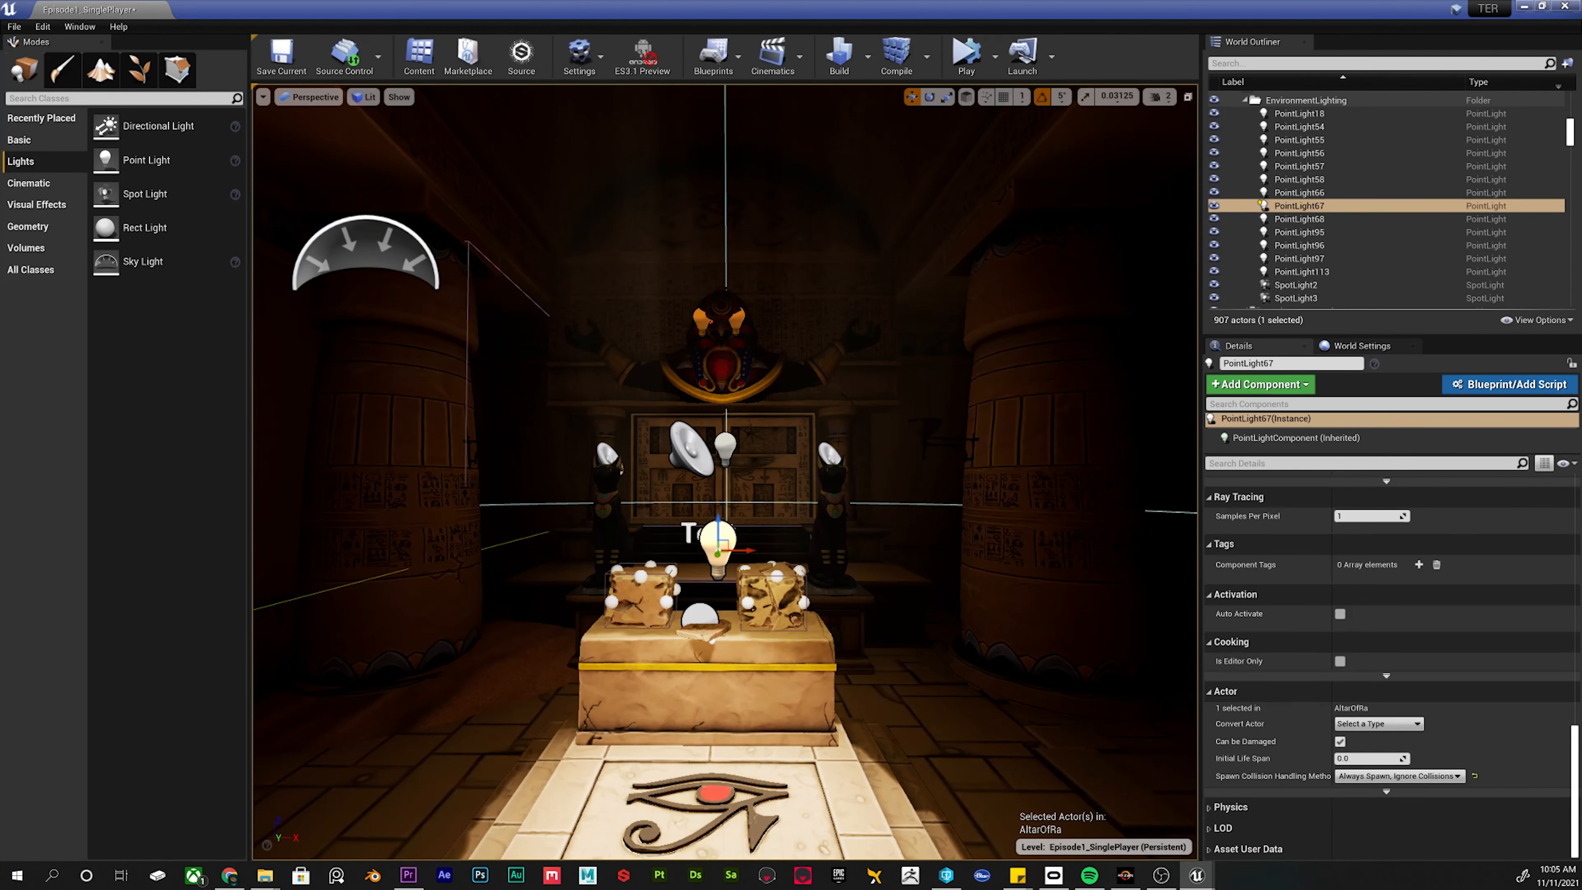
right_drag(714, 528, 817, 524)
key(f)
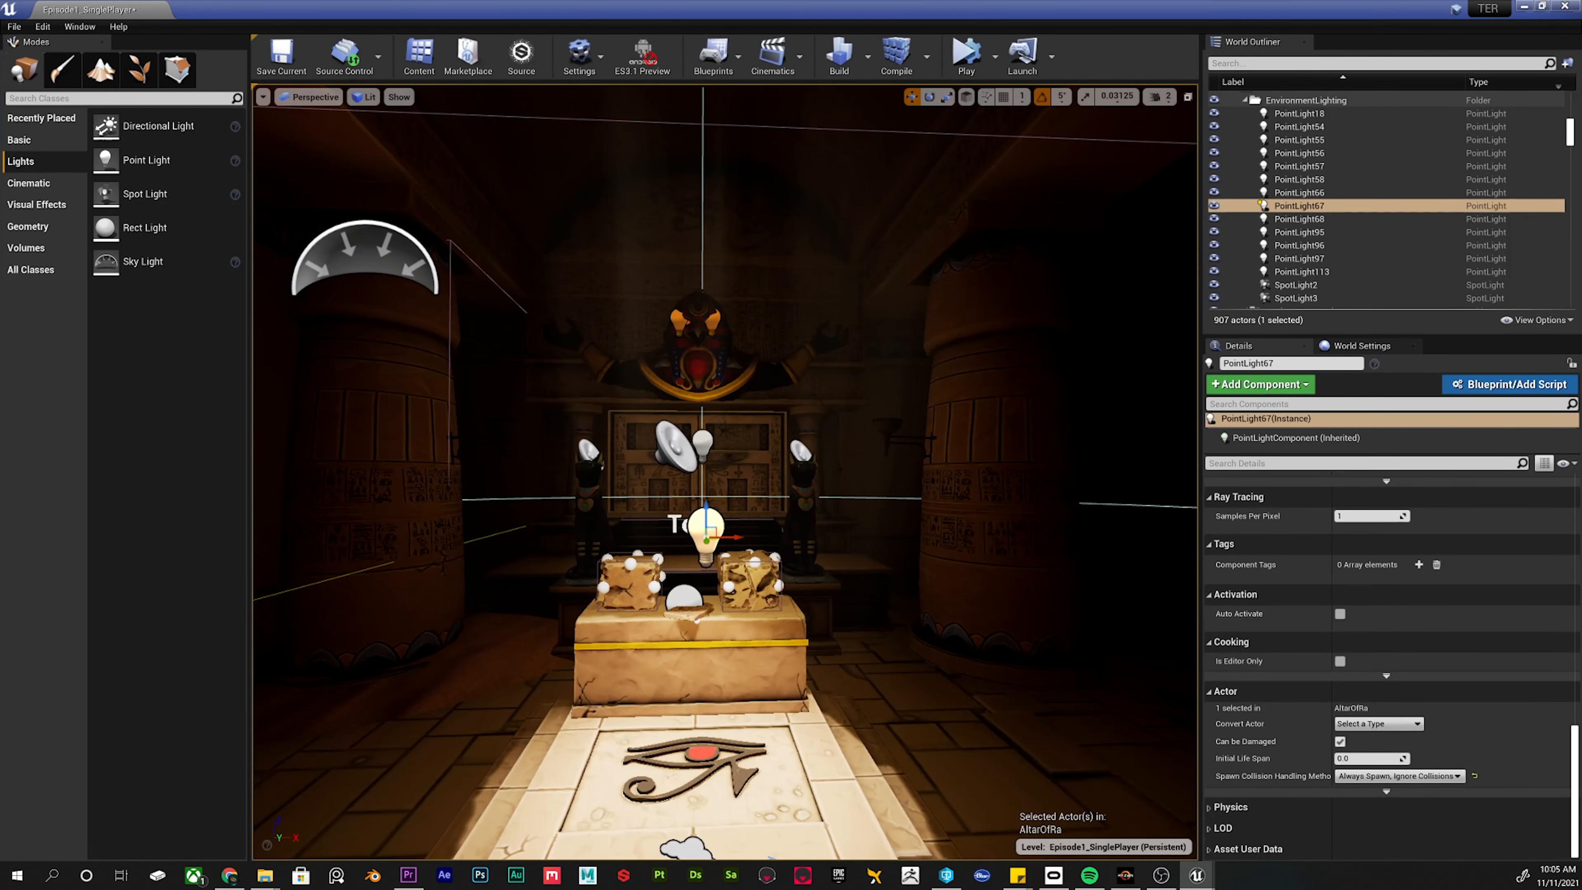
mouse_move(724, 472)
right_down()
mouse_move(667, 472)
mouse_move(732, 468)
right_up()
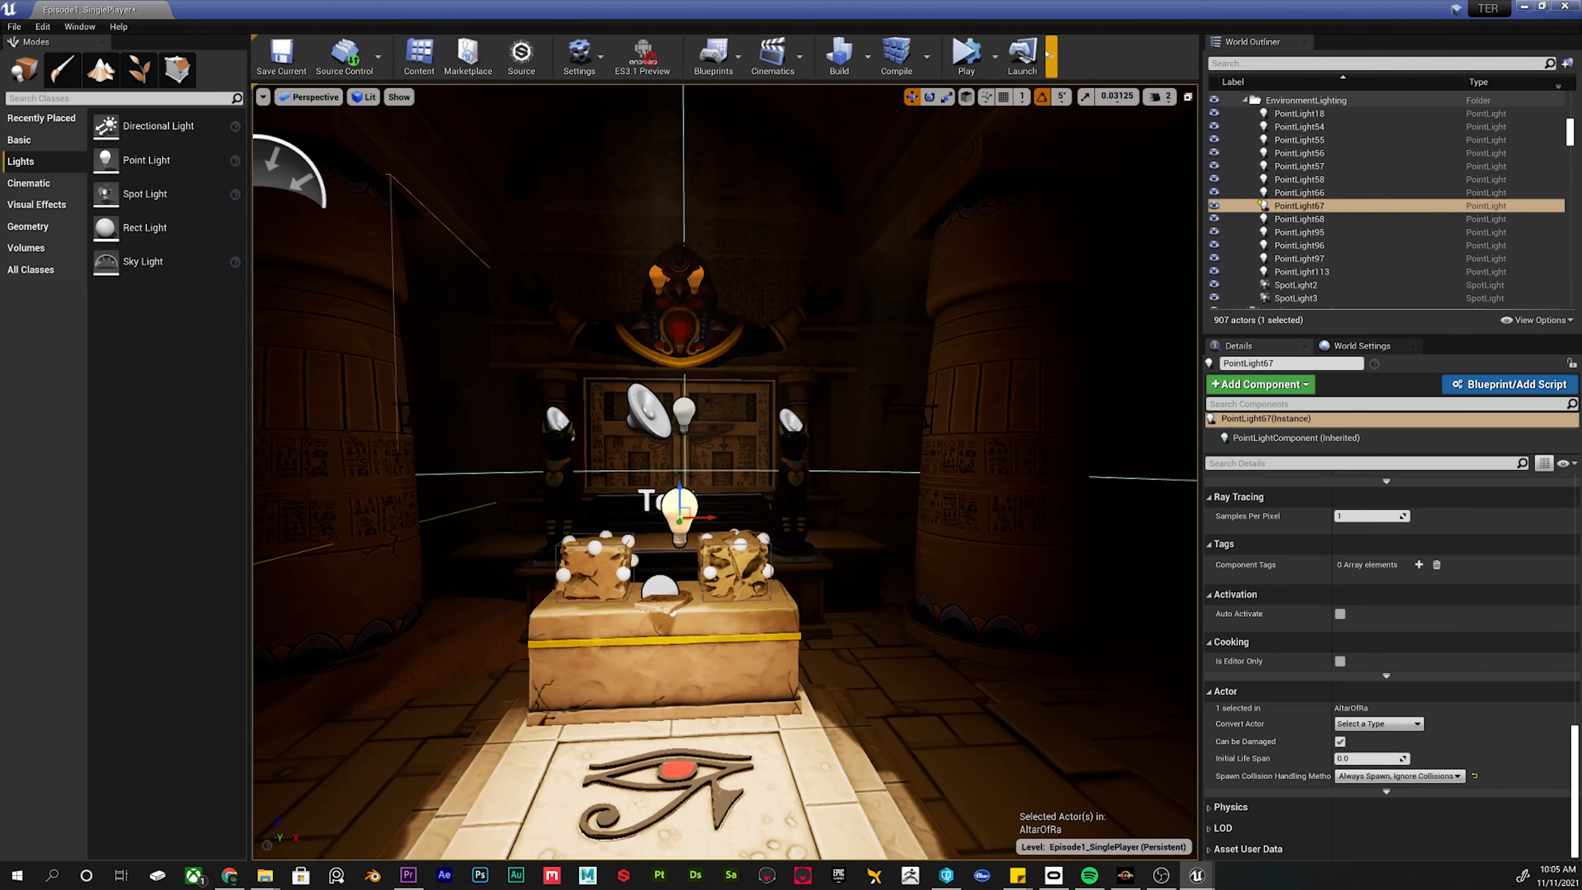
key(s)
right_drag(724, 472, 672, 446)
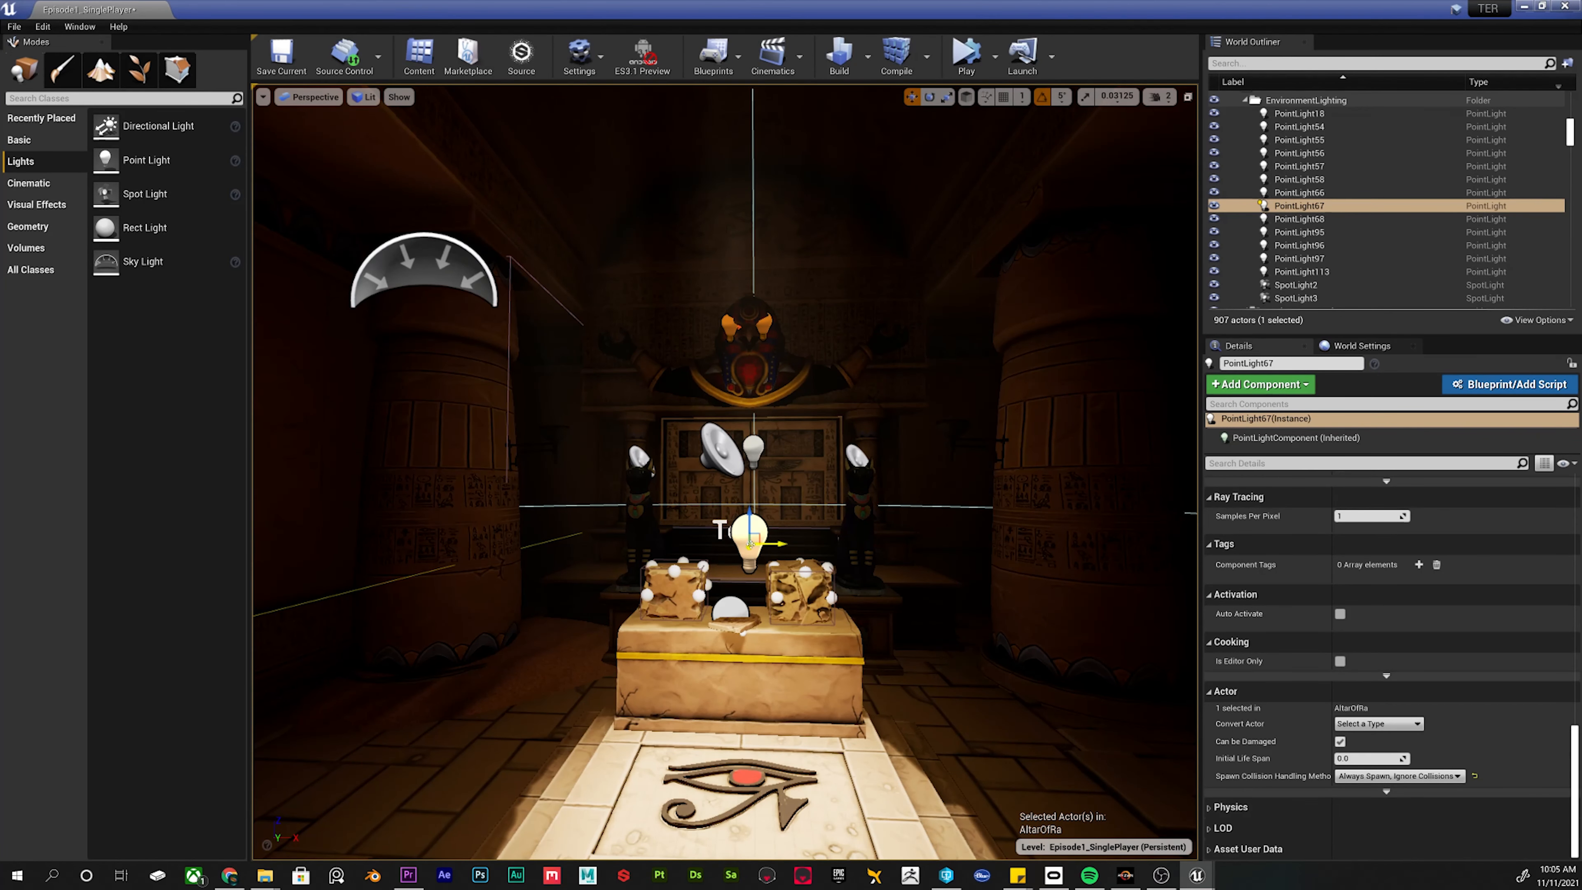
key(w)
mouse_move(814, 558)
right_down()
mouse_move(814, 498)
mouse_move(814, 580)
mouse_move(814, 558)
right_up()
key(w)
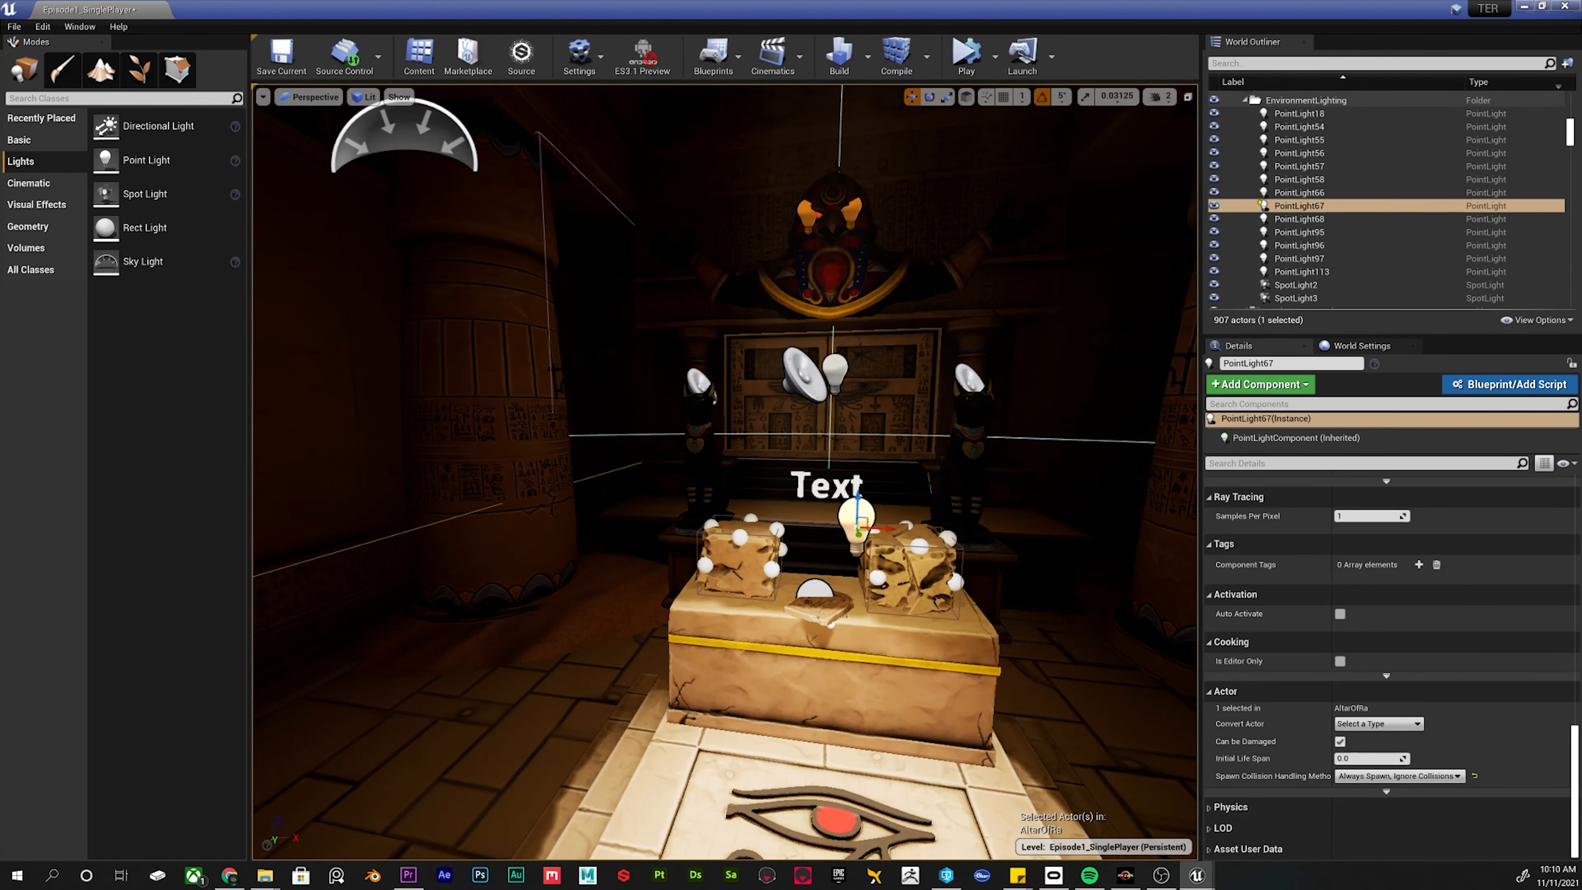
Place a point light above the bowl mounted on the column beside the cat statue and adjust its position.
right_drag(815, 558, 704, 583)
key(w)
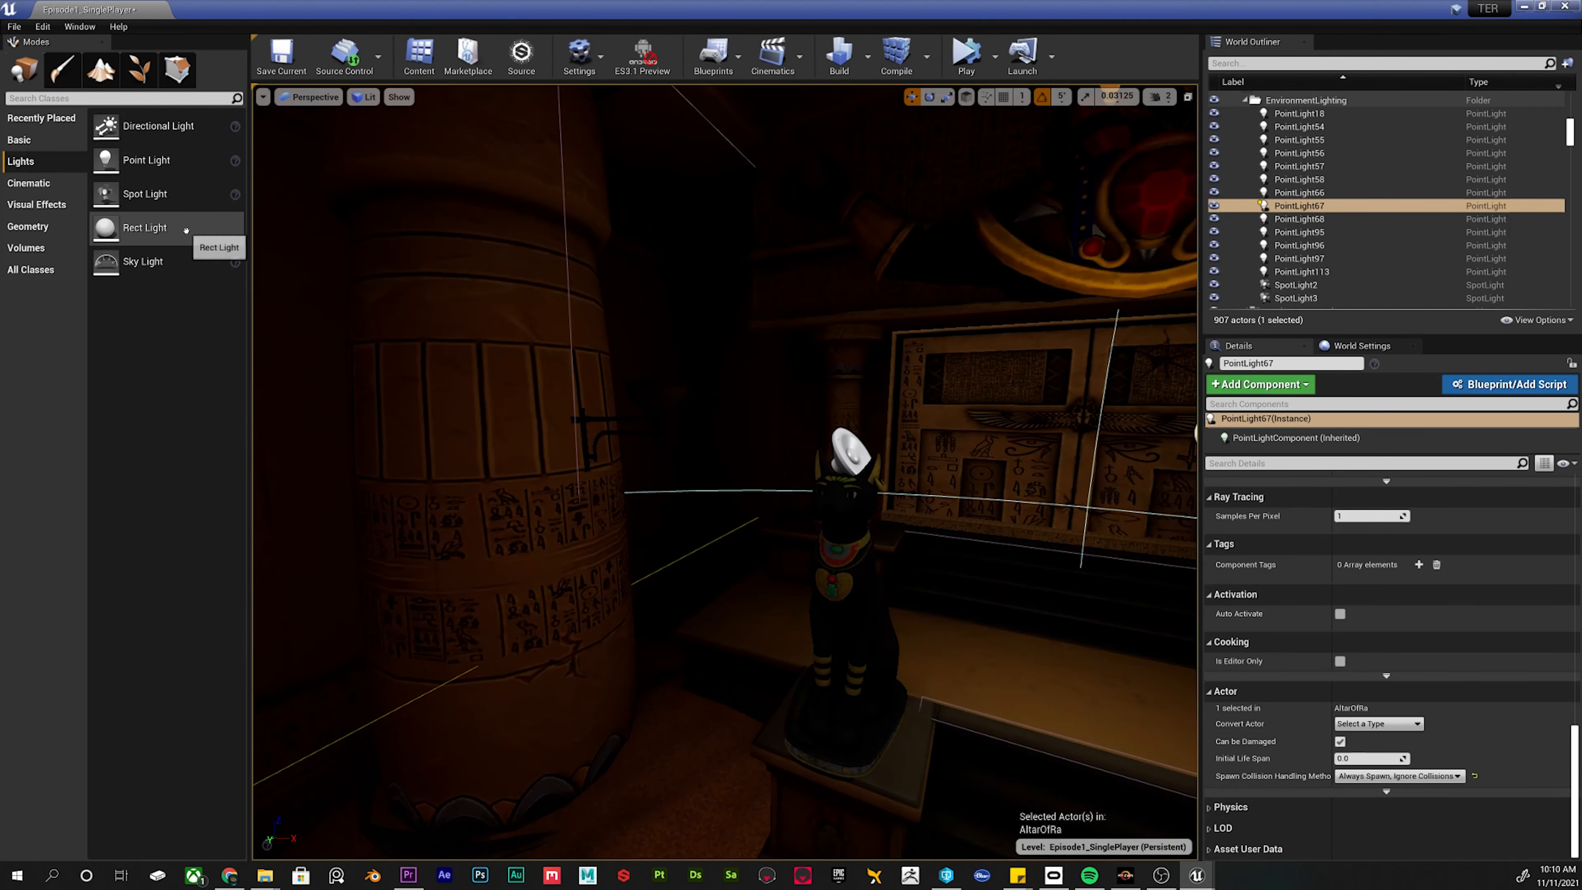
drag(146, 160, 667, 311)
right_drag(666, 311, 626, 317)
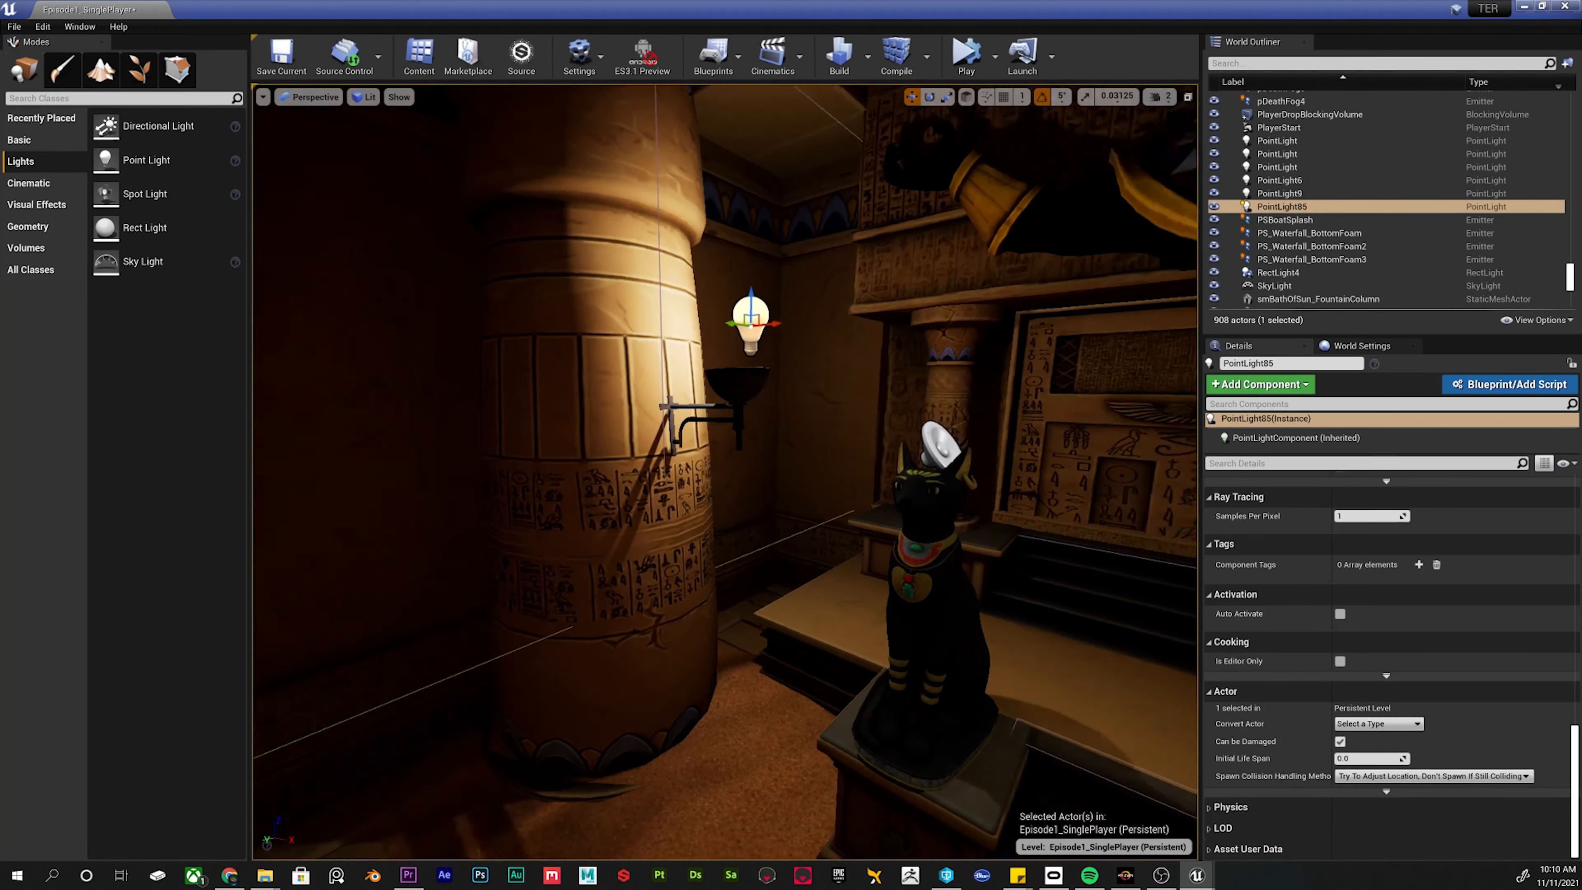
key(d)
mouse_move(749, 280)
right_down()
mouse_move(661, 289)
mouse_move(751, 275)
right_up()
drag(773, 285, 711, 285)
Set the column's point light to Static mobility and reduce its attenuation radius to about 122.
scroll(1364, 628, up, 10)
scroll(1364, 627, up, 10)
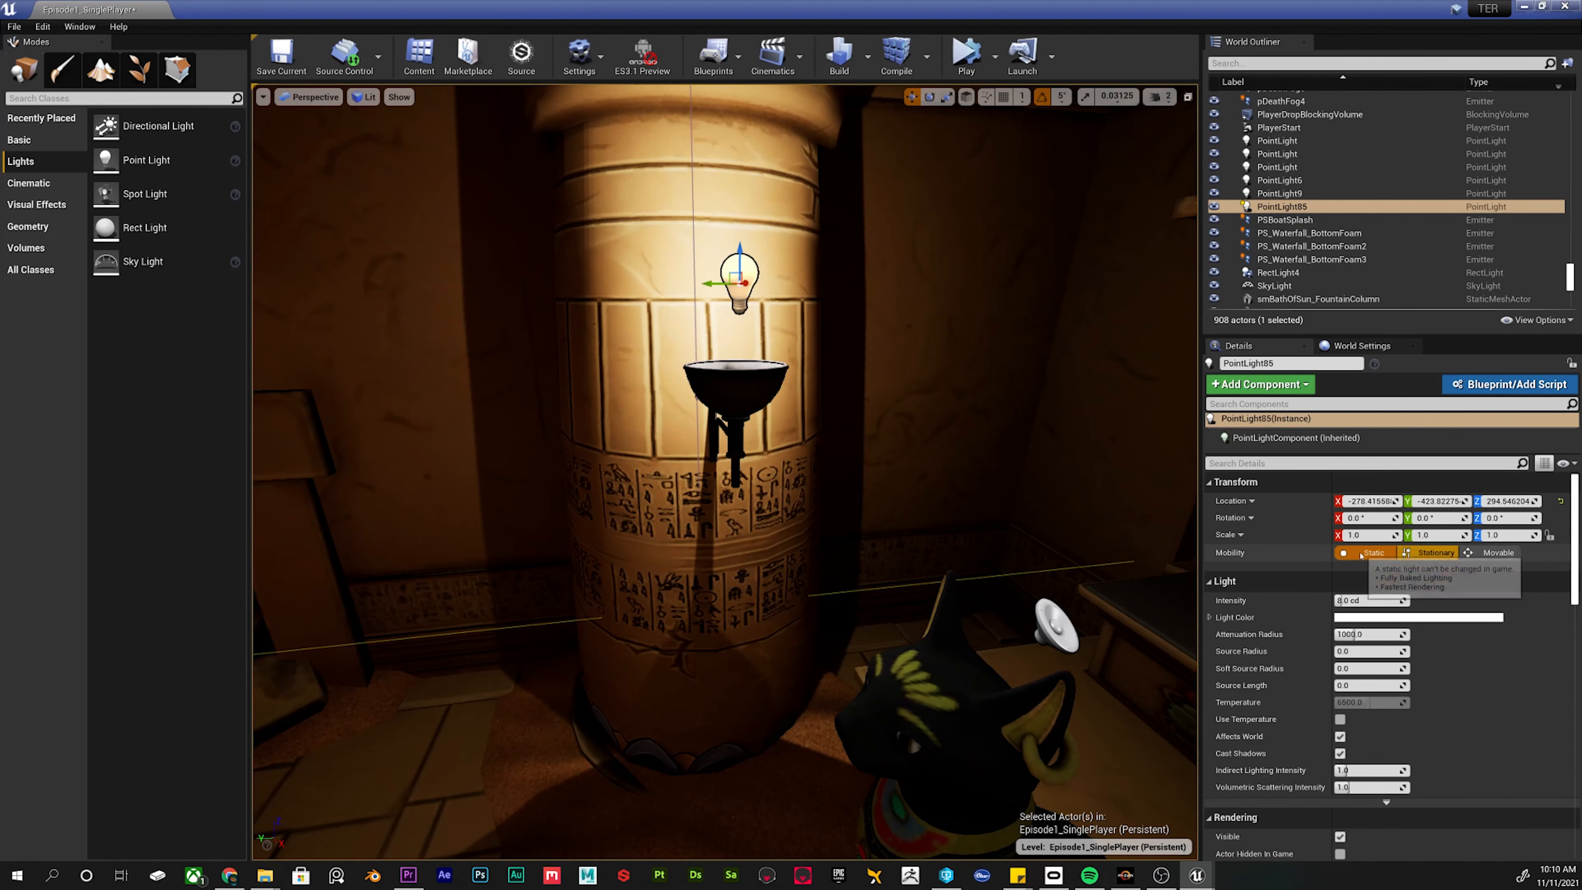
click(1355, 553)
right_drag(1123, 567, 1224, 564)
key(s)
key(a)
key(w)
key(s)
drag(1356, 635, 1338, 635)
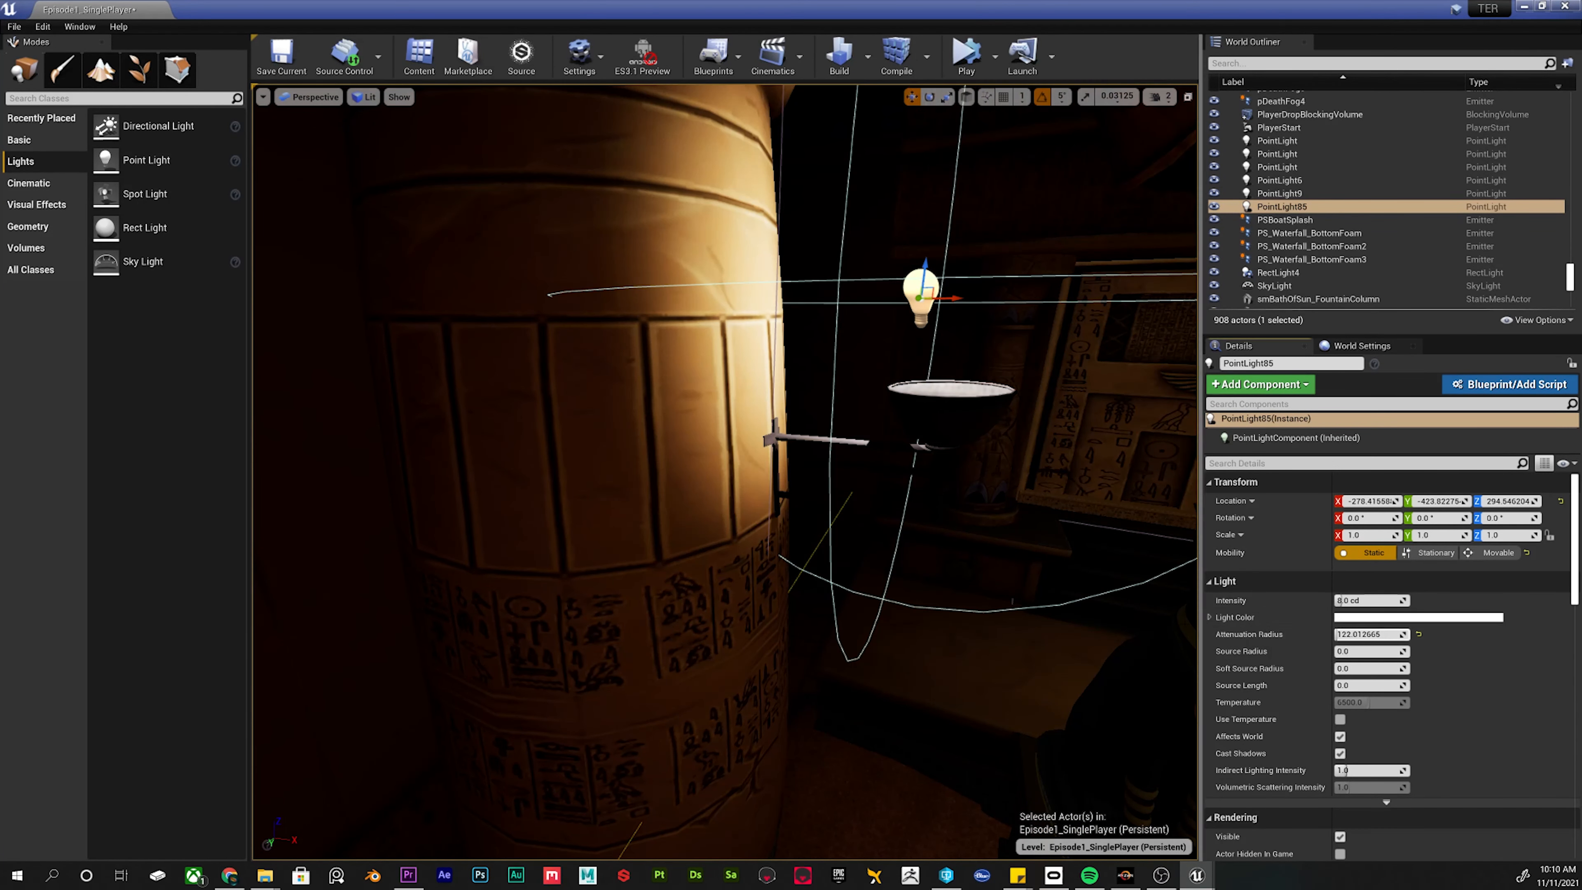
Move the column's point light slightly so it sits just above the bowl, at about X -269.8 and Z 290.
key(s)
right_drag(702, 349, 757, 349)
mouse_move(721, 365)
mouse_down()
mouse_move(737, 368)
mouse_move(708, 340)
mouse_up()
right_drag(708, 340, 554, 328)
key(d)
key(w)
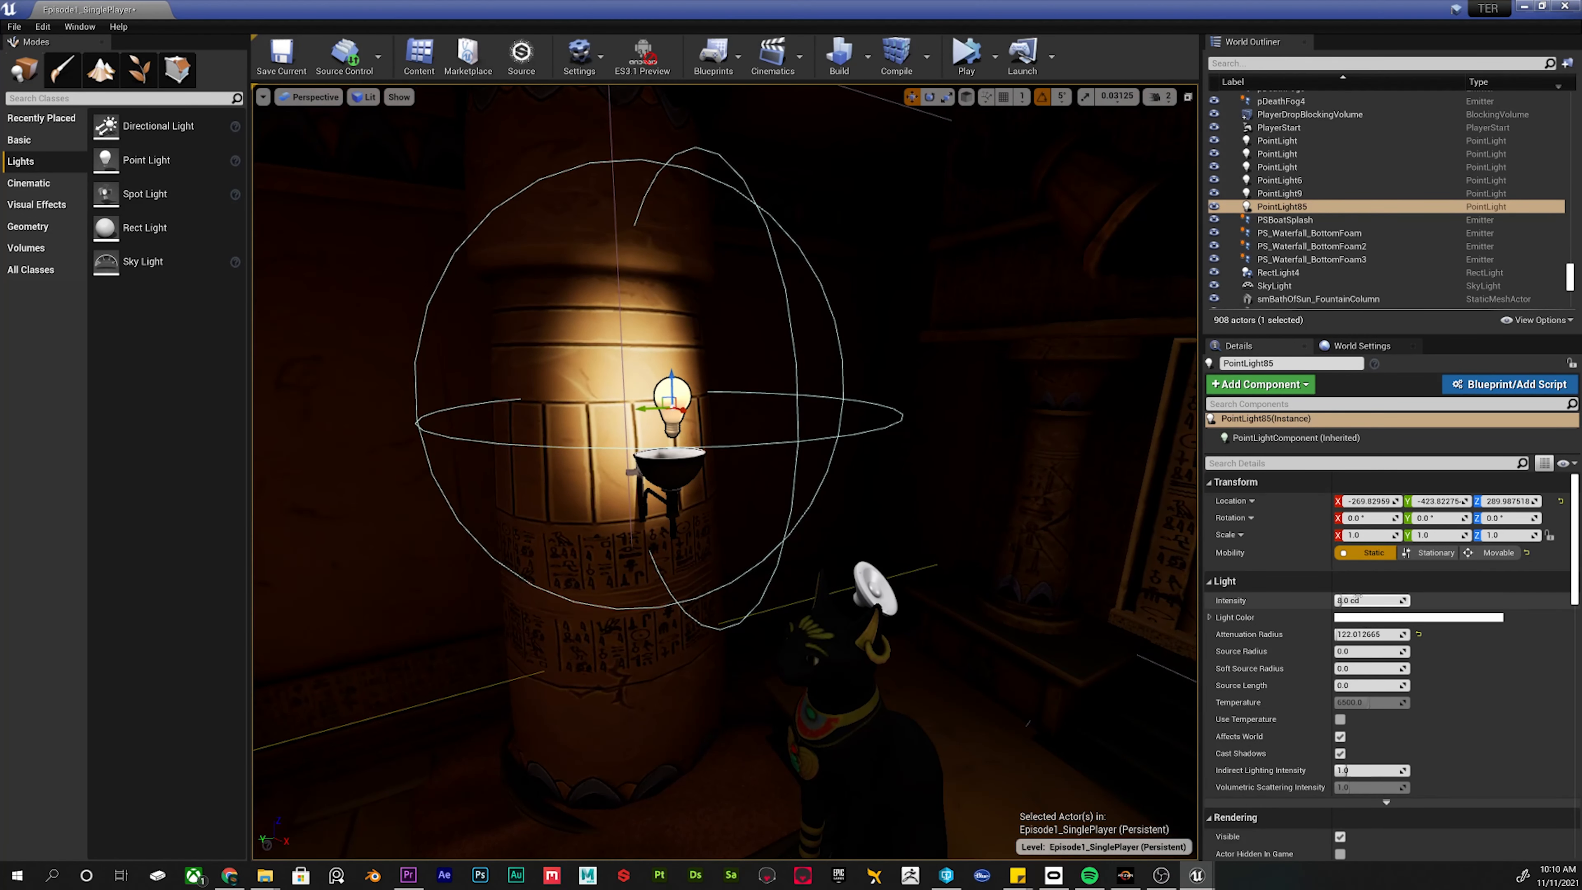
Set the intensity of the column's point light to 4.0 cd.
key(Return)
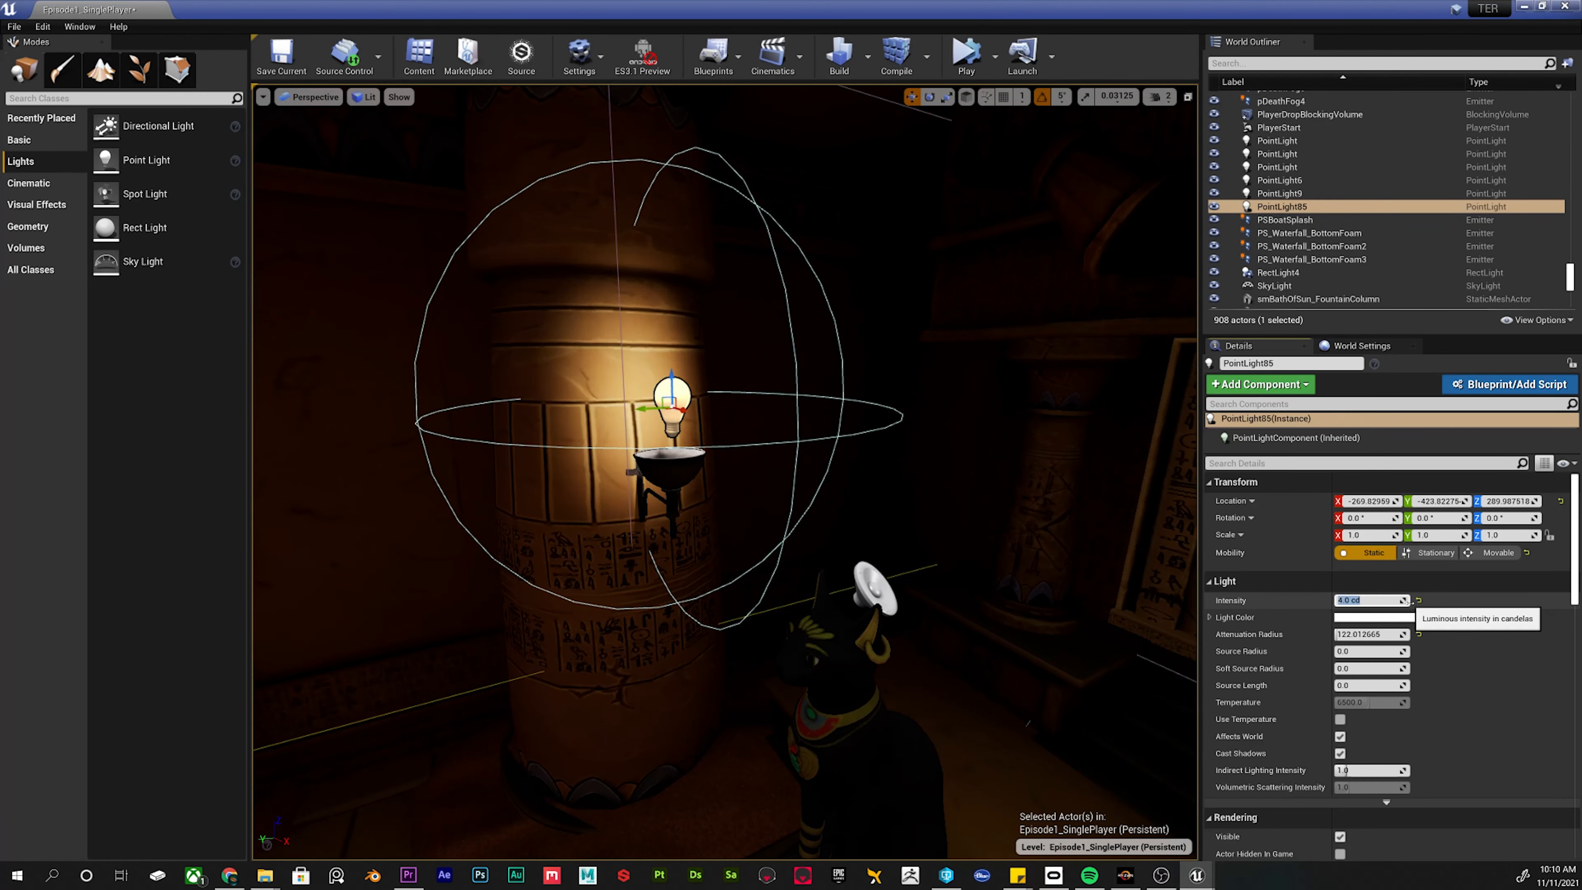
key(a)
right_drag(809, 436, 859, 462)
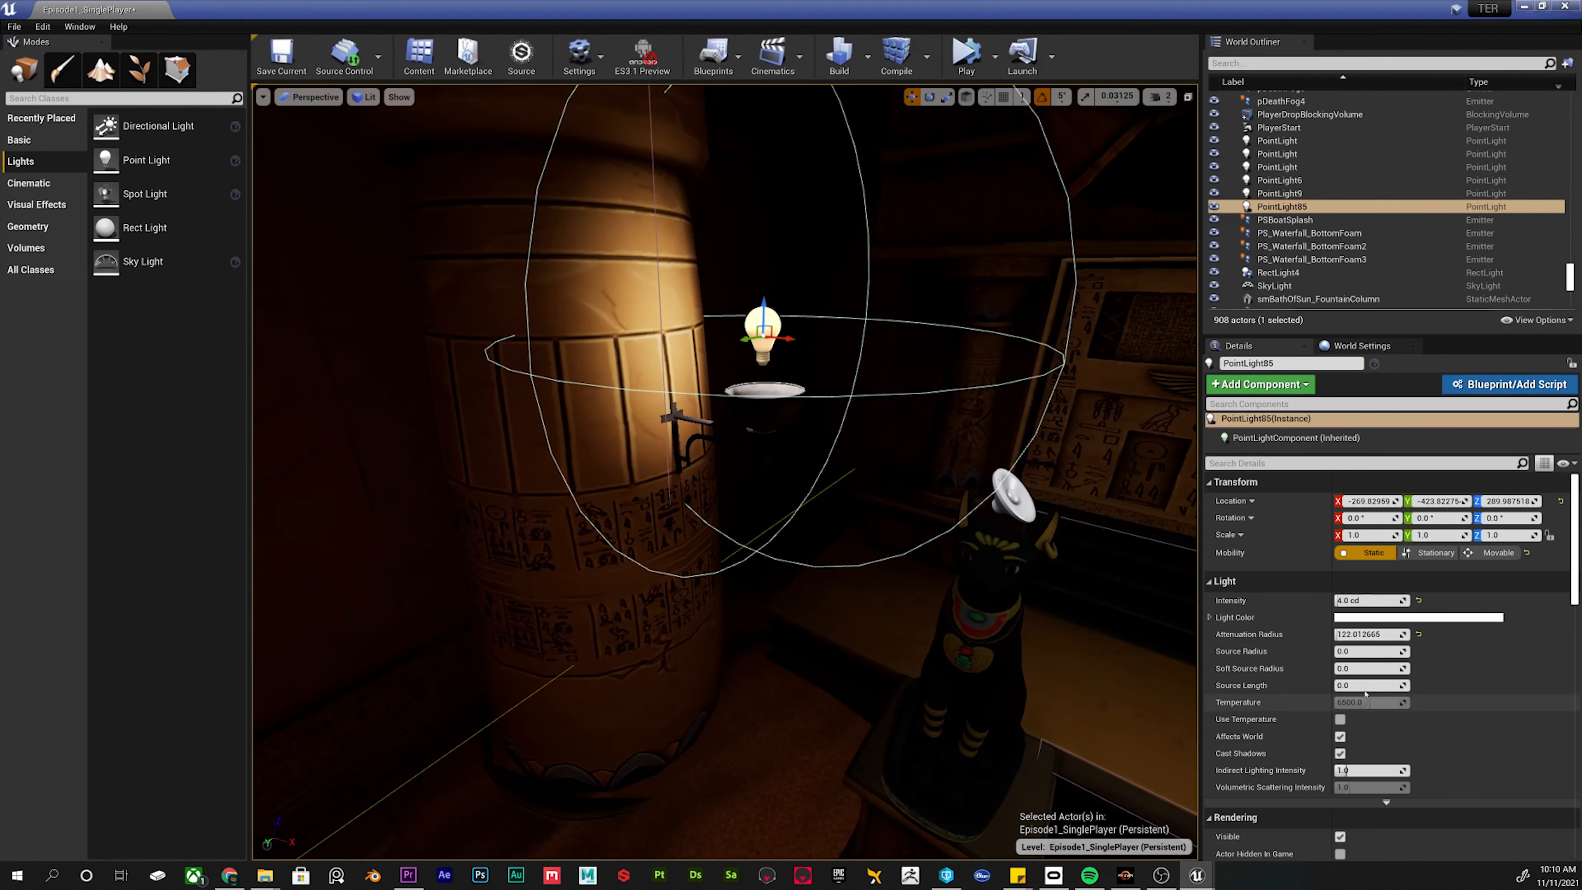
Enable Use Temperature for the column's point light and set its temperature to 3500.
click(1366, 701)
text(4800)
key(Return)
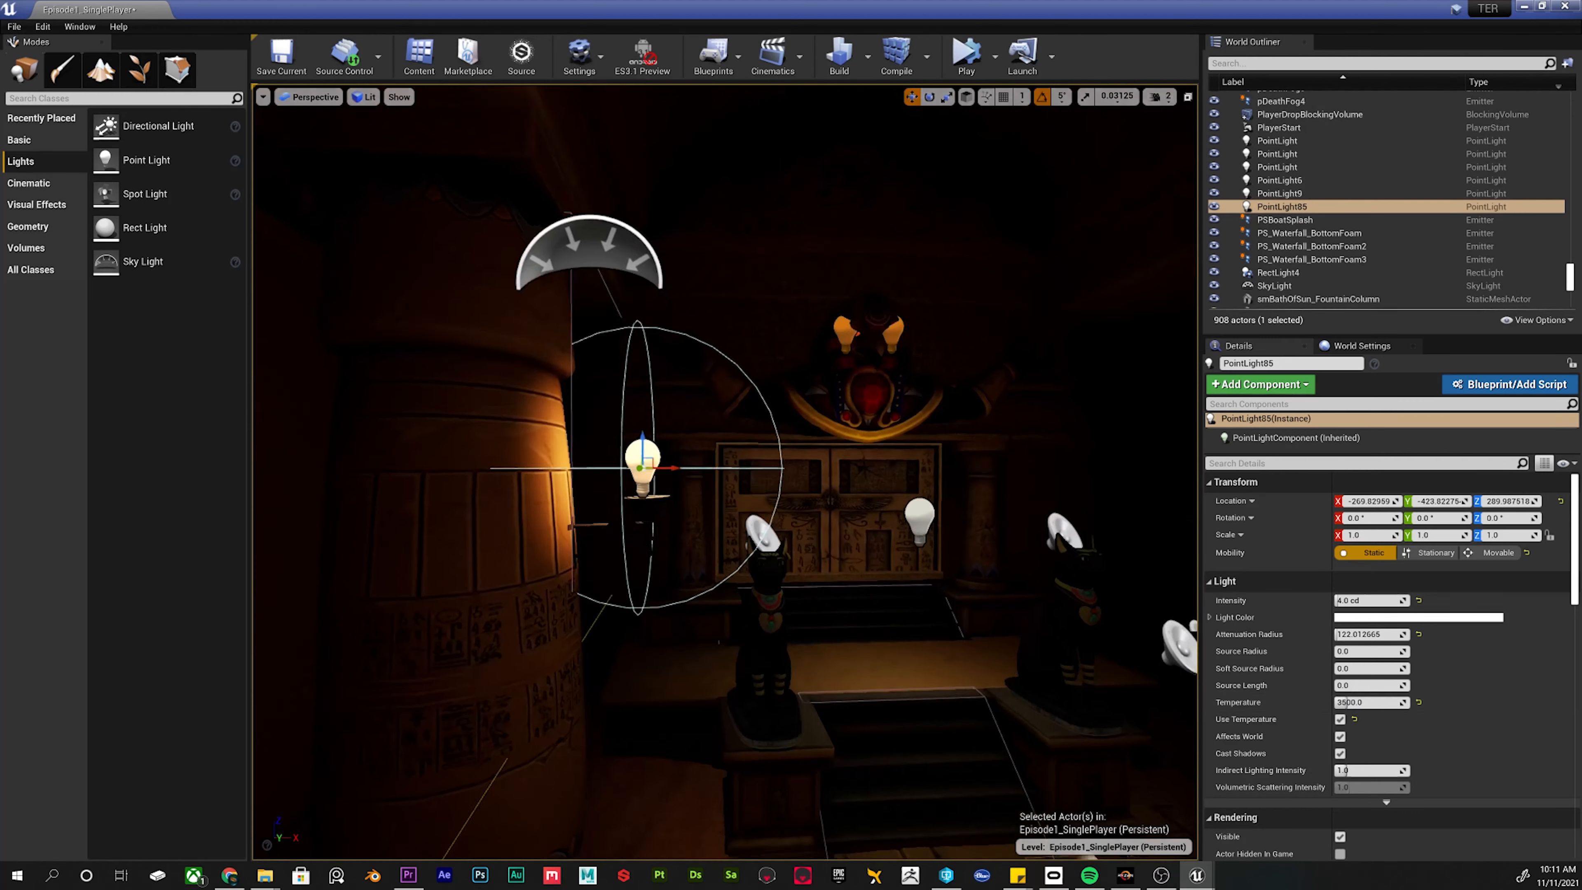
Duplicate the column's point light across to the opposite column's bowl, at about X 264.6.
key(d)
right_drag(725, 437, 724, 472)
key(s)
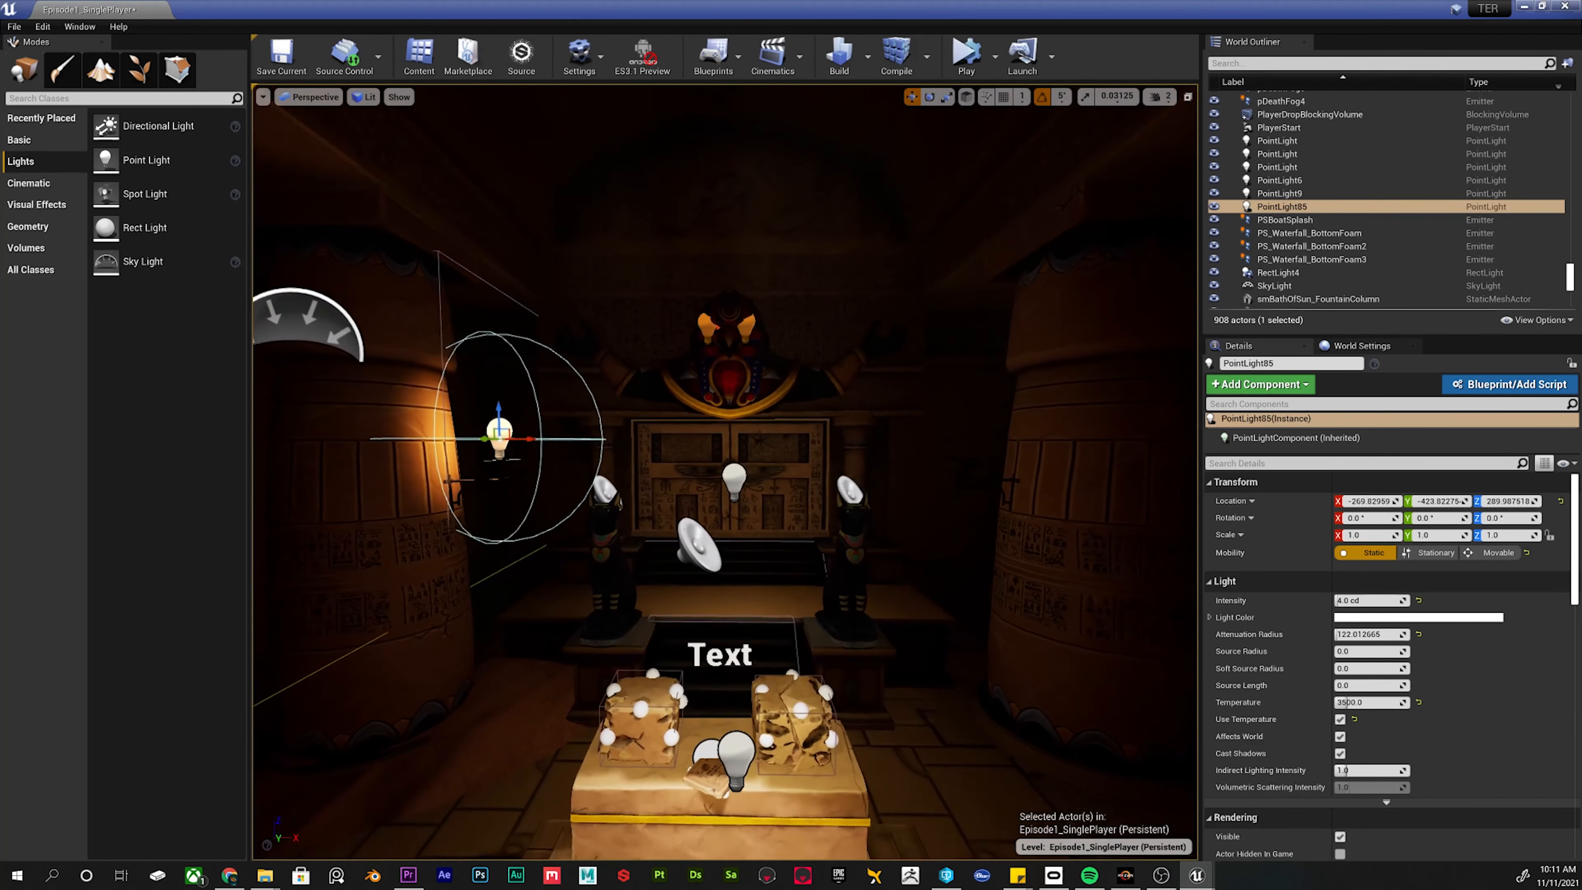
alt+drag(534, 438, 988, 484)
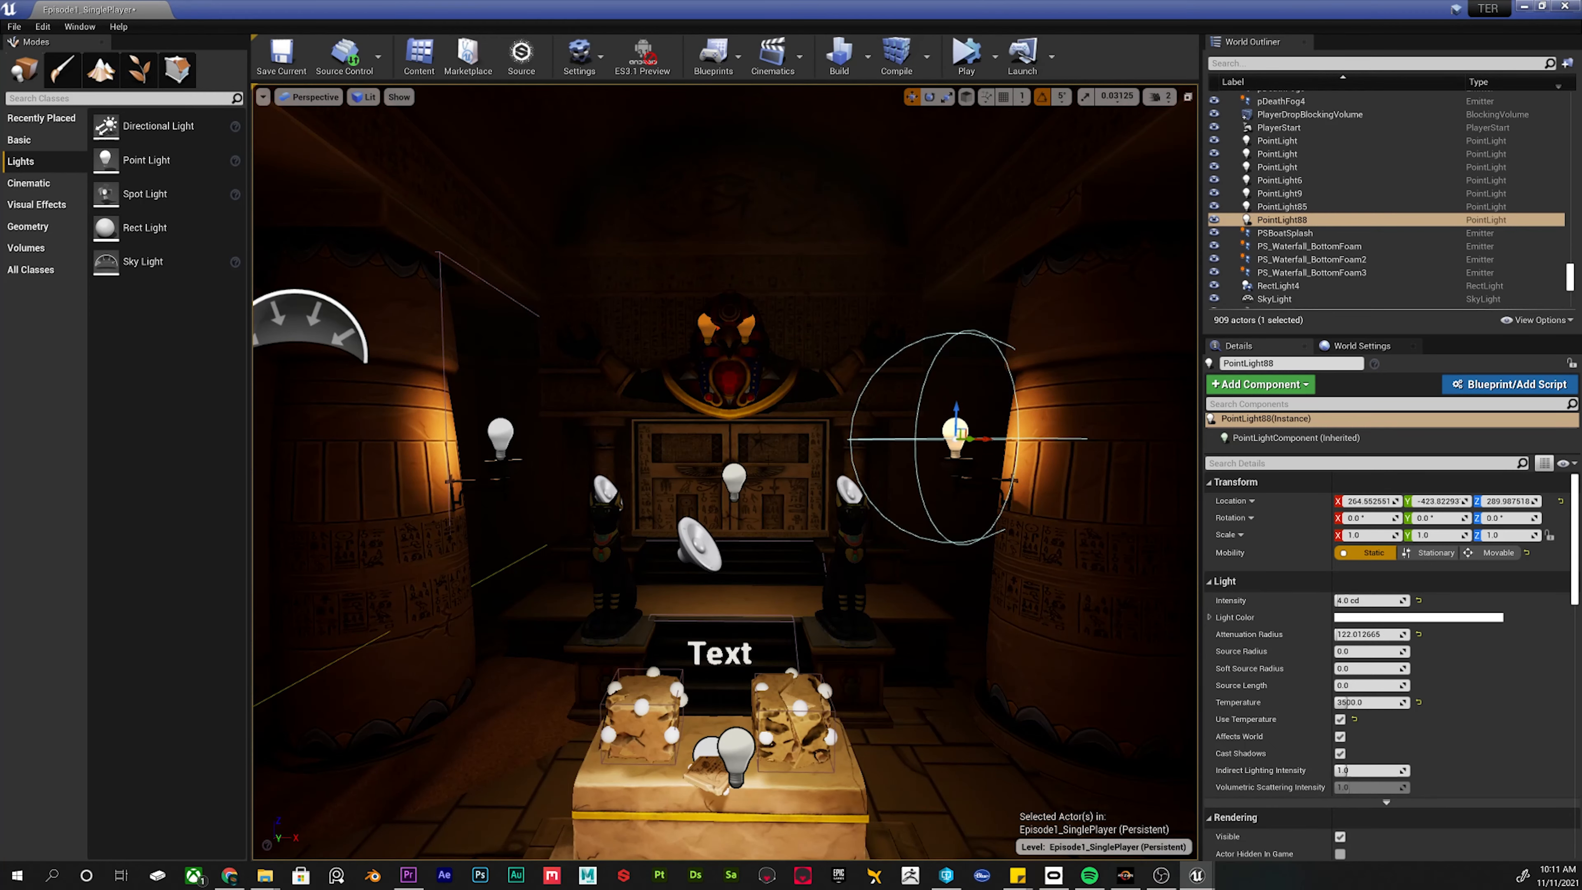
mouse_move(724, 471)
right_down()
mouse_move(678, 494)
mouse_move(828, 483)
mouse_move(700, 475)
right_up()
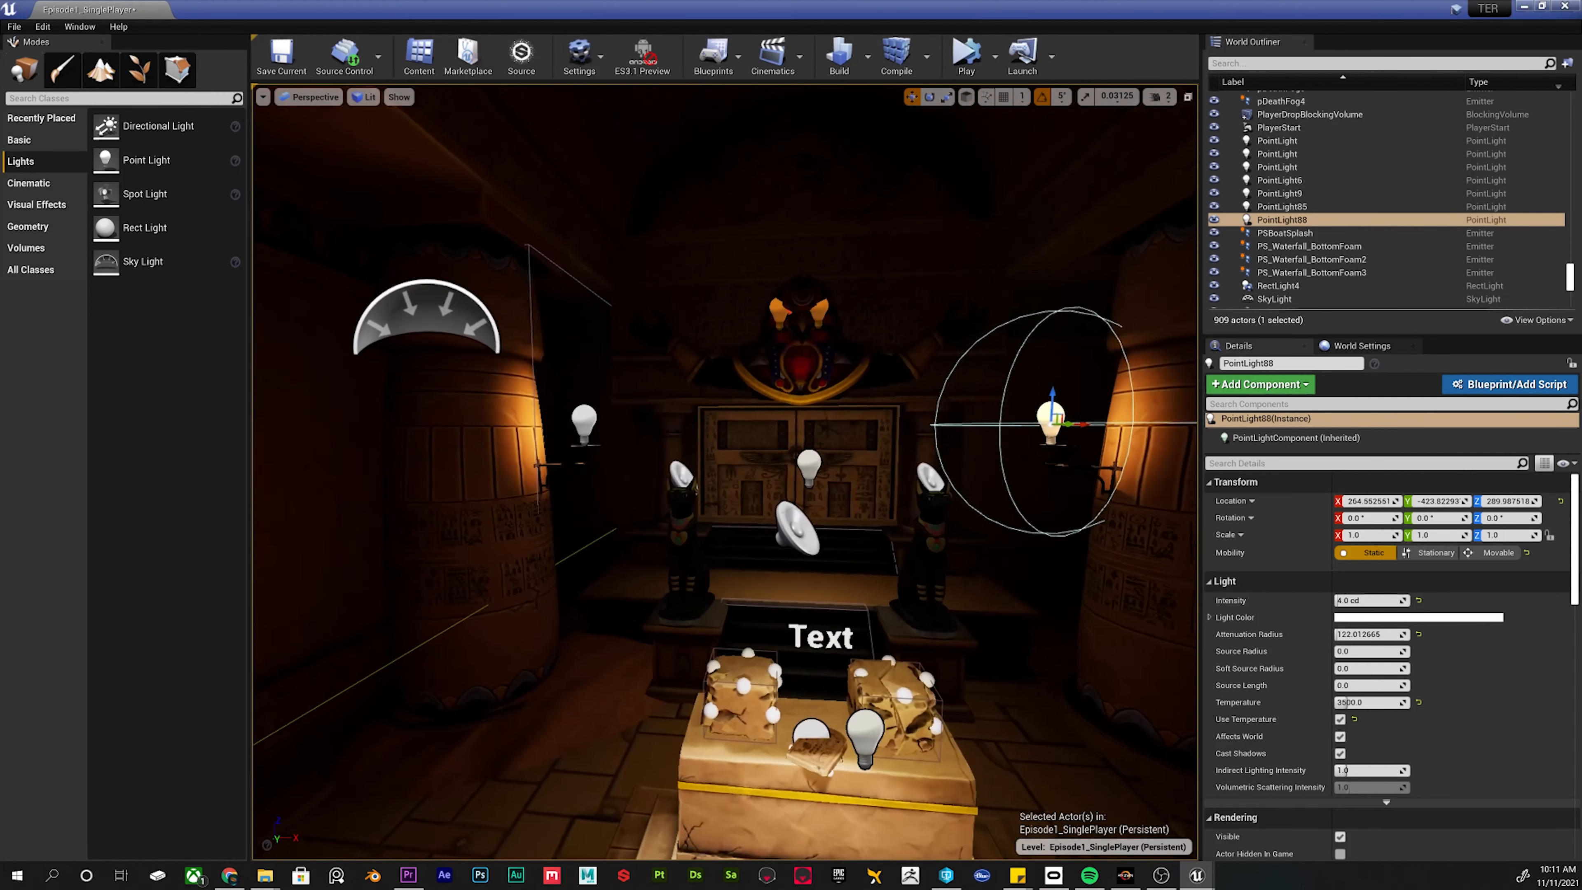
Save the current level and run a lighting-only build.
key(ctrl+s)
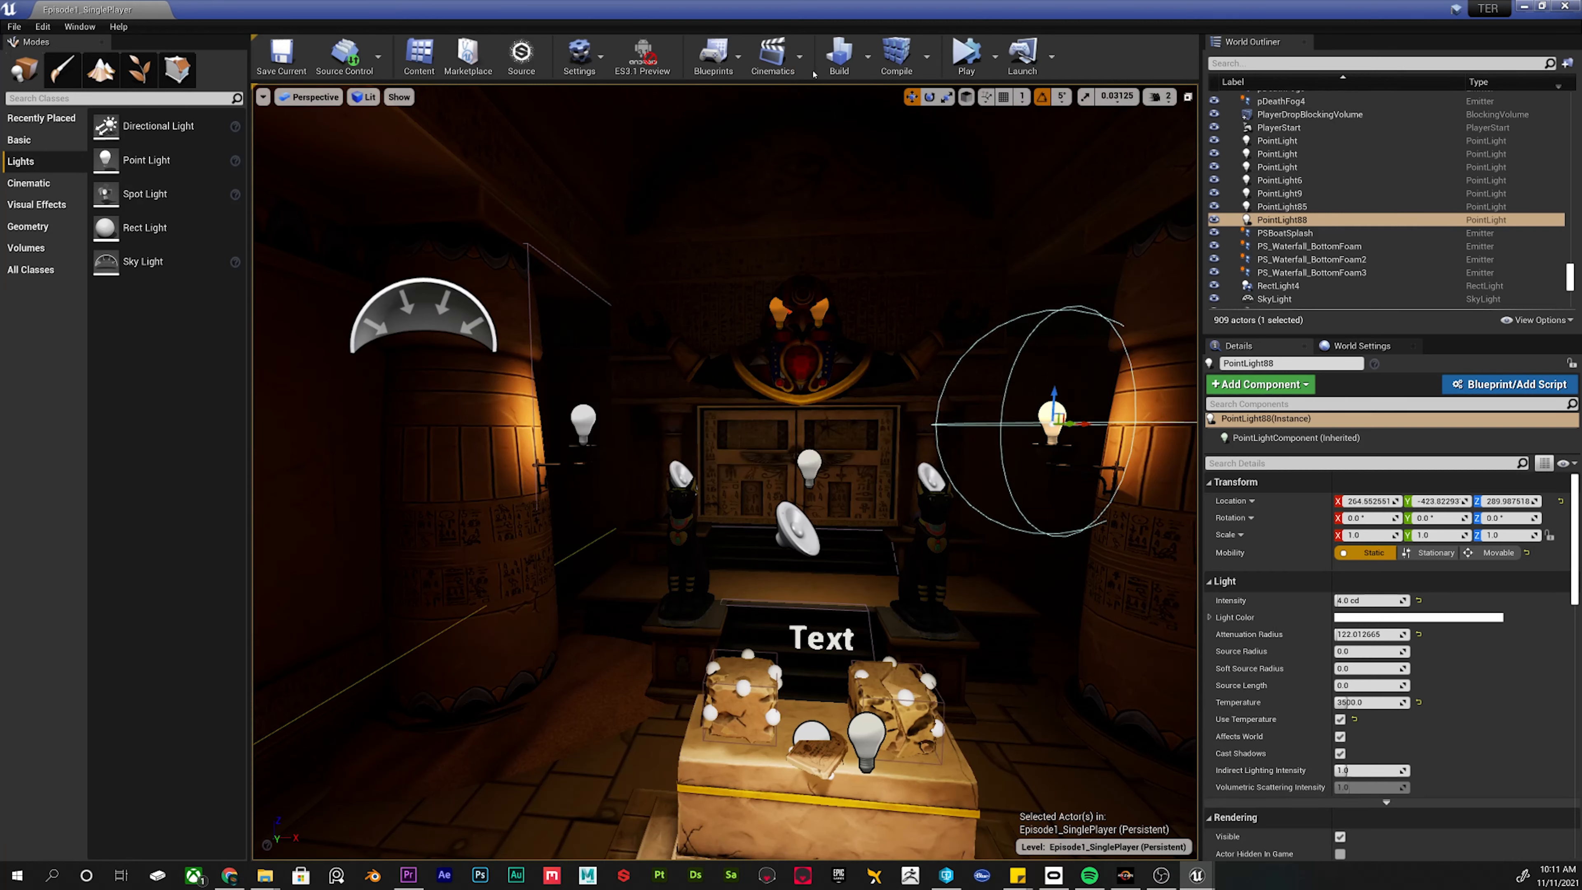
click(868, 56)
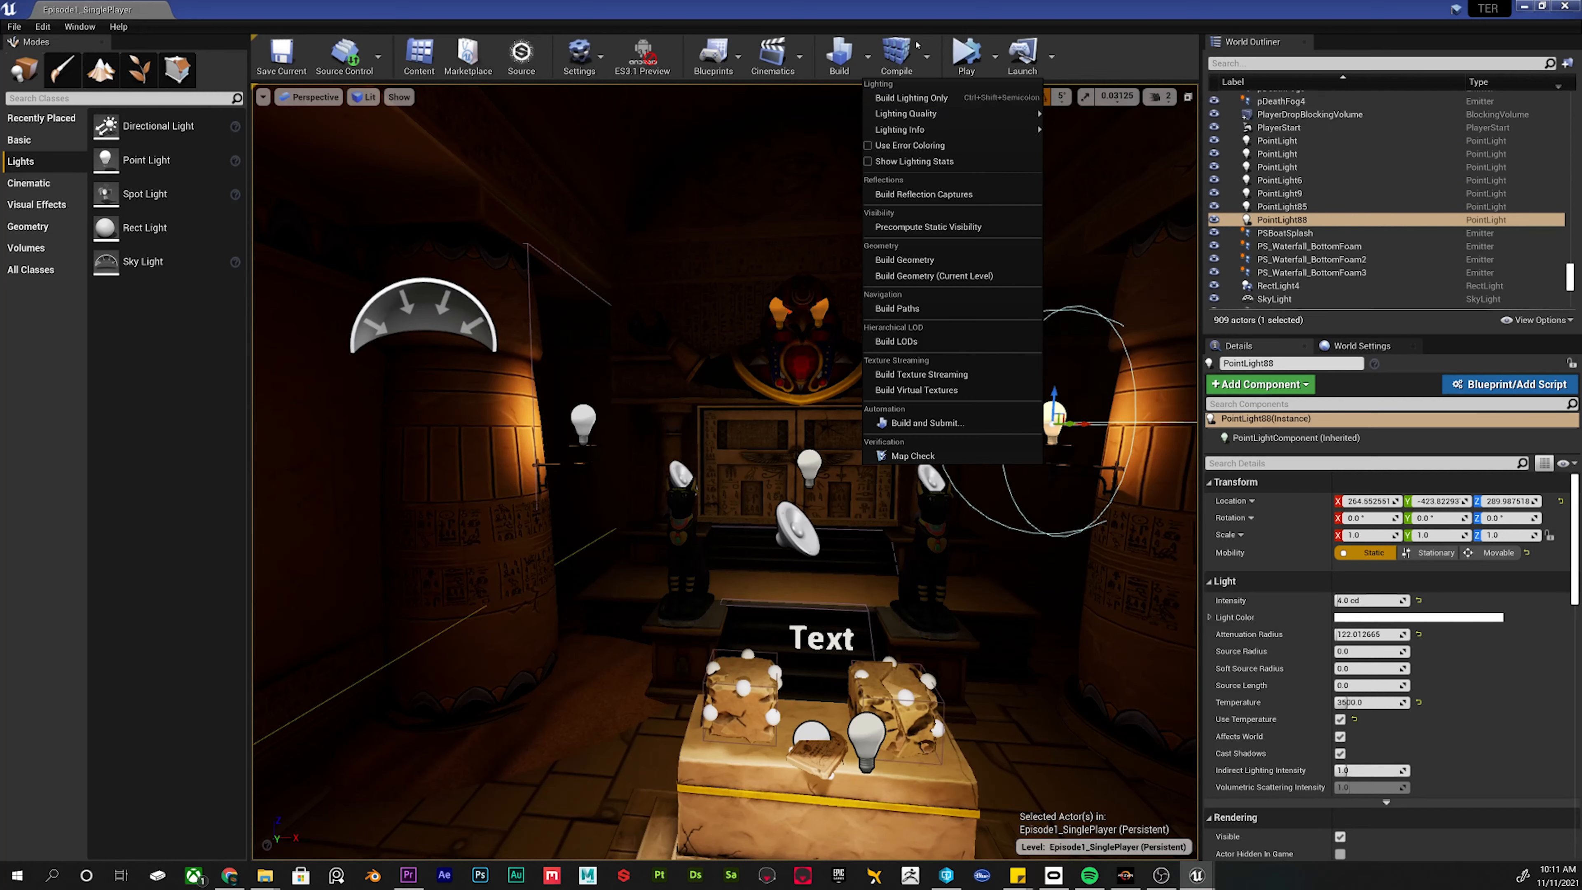
click(918, 100)
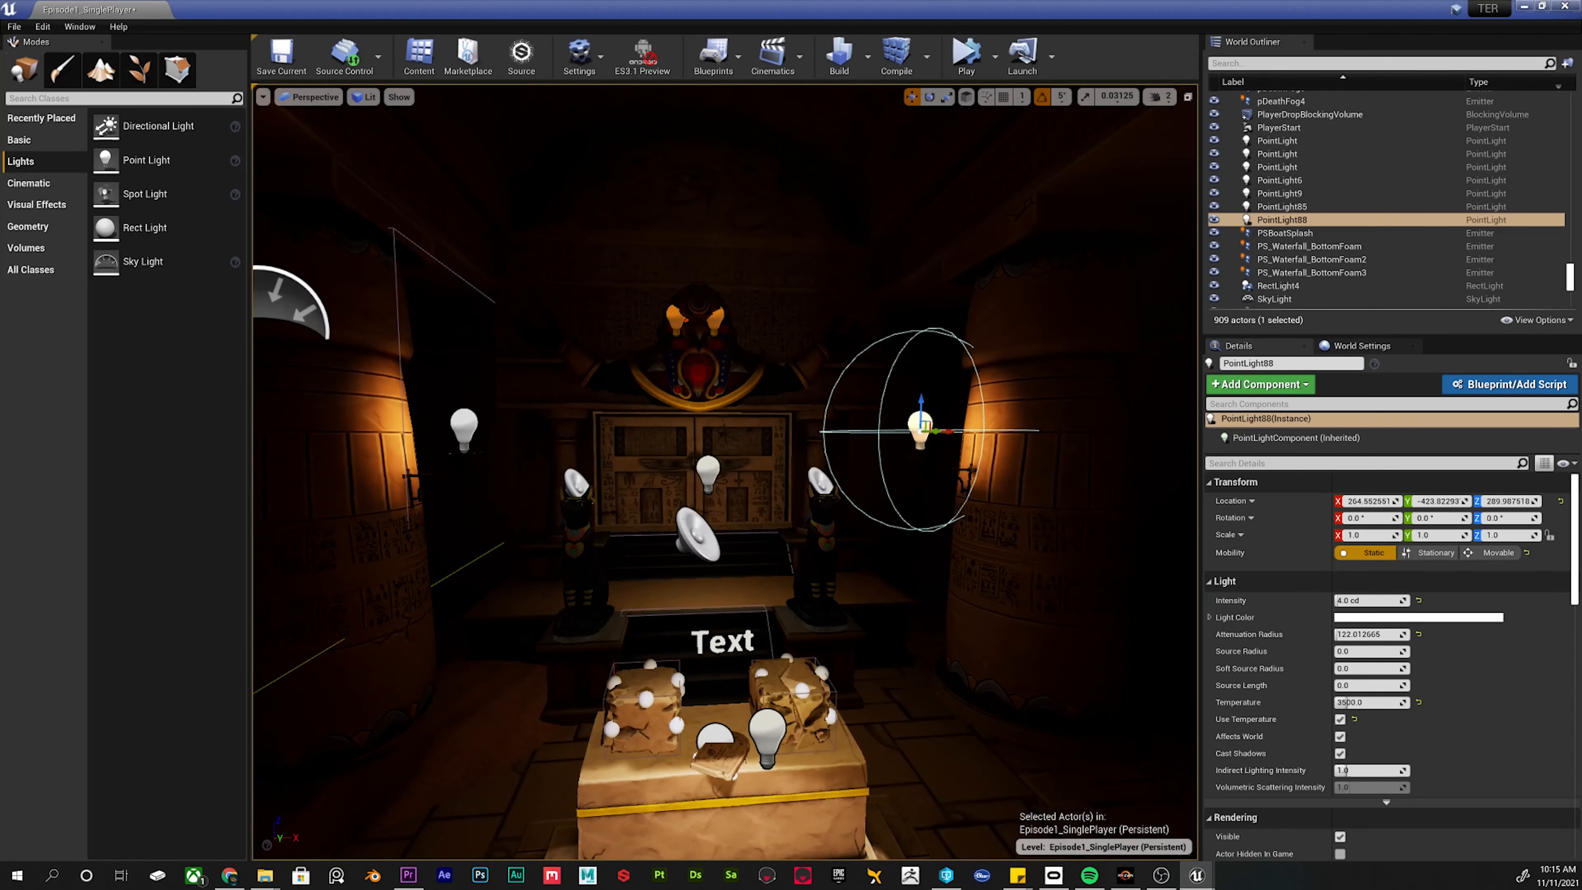
Try moving the second column's static point light away from its column to about X 35, and undo the move.
right_drag(724, 472, 818, 464)
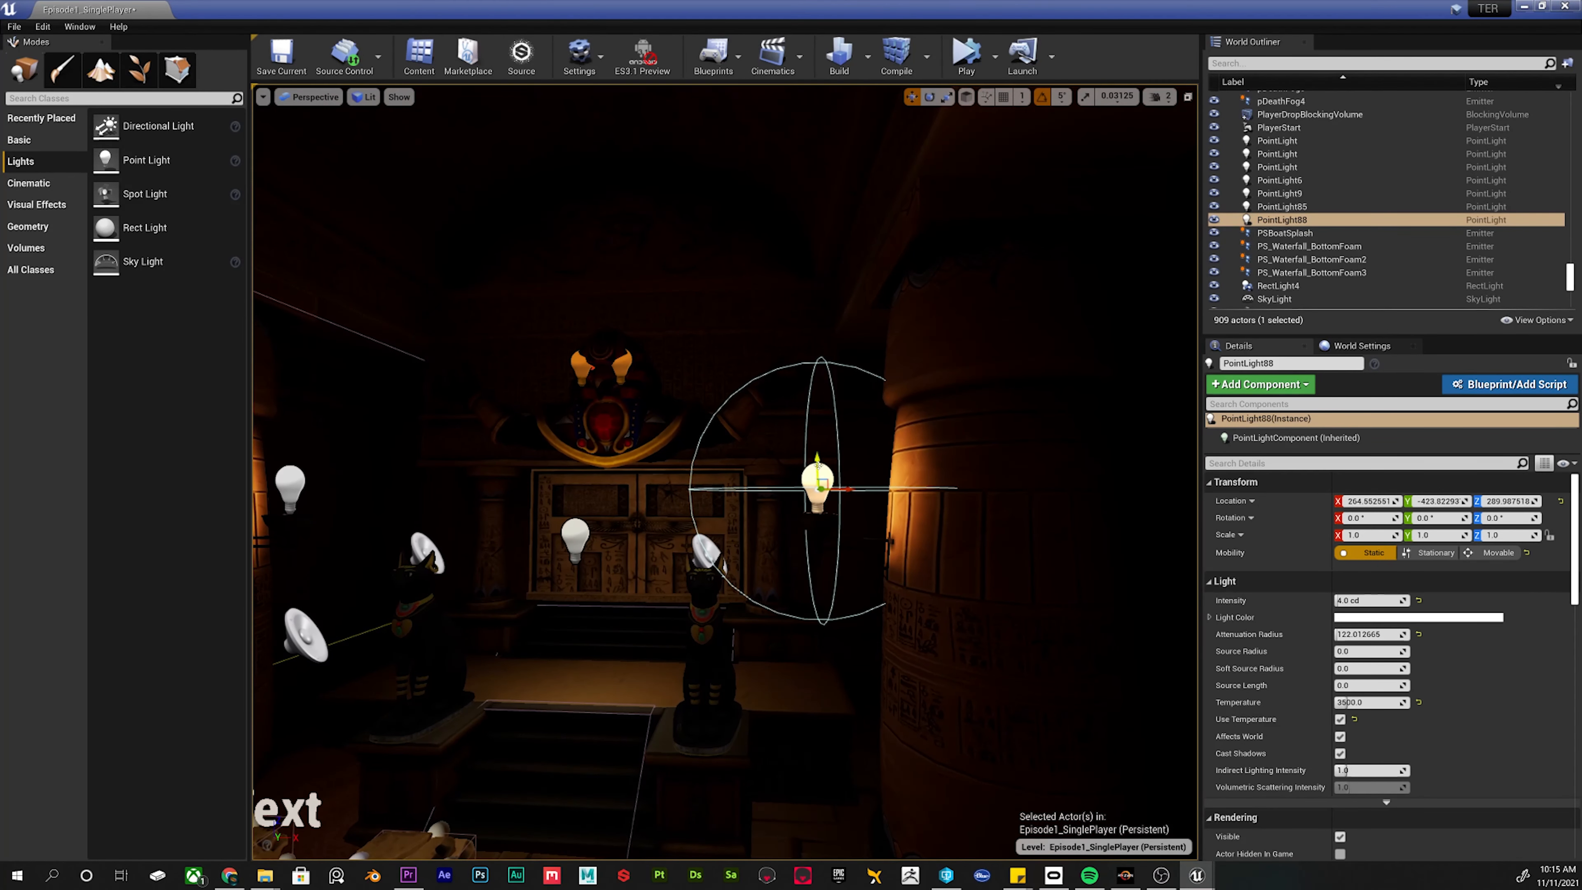
click(847, 489)
click(817, 486)
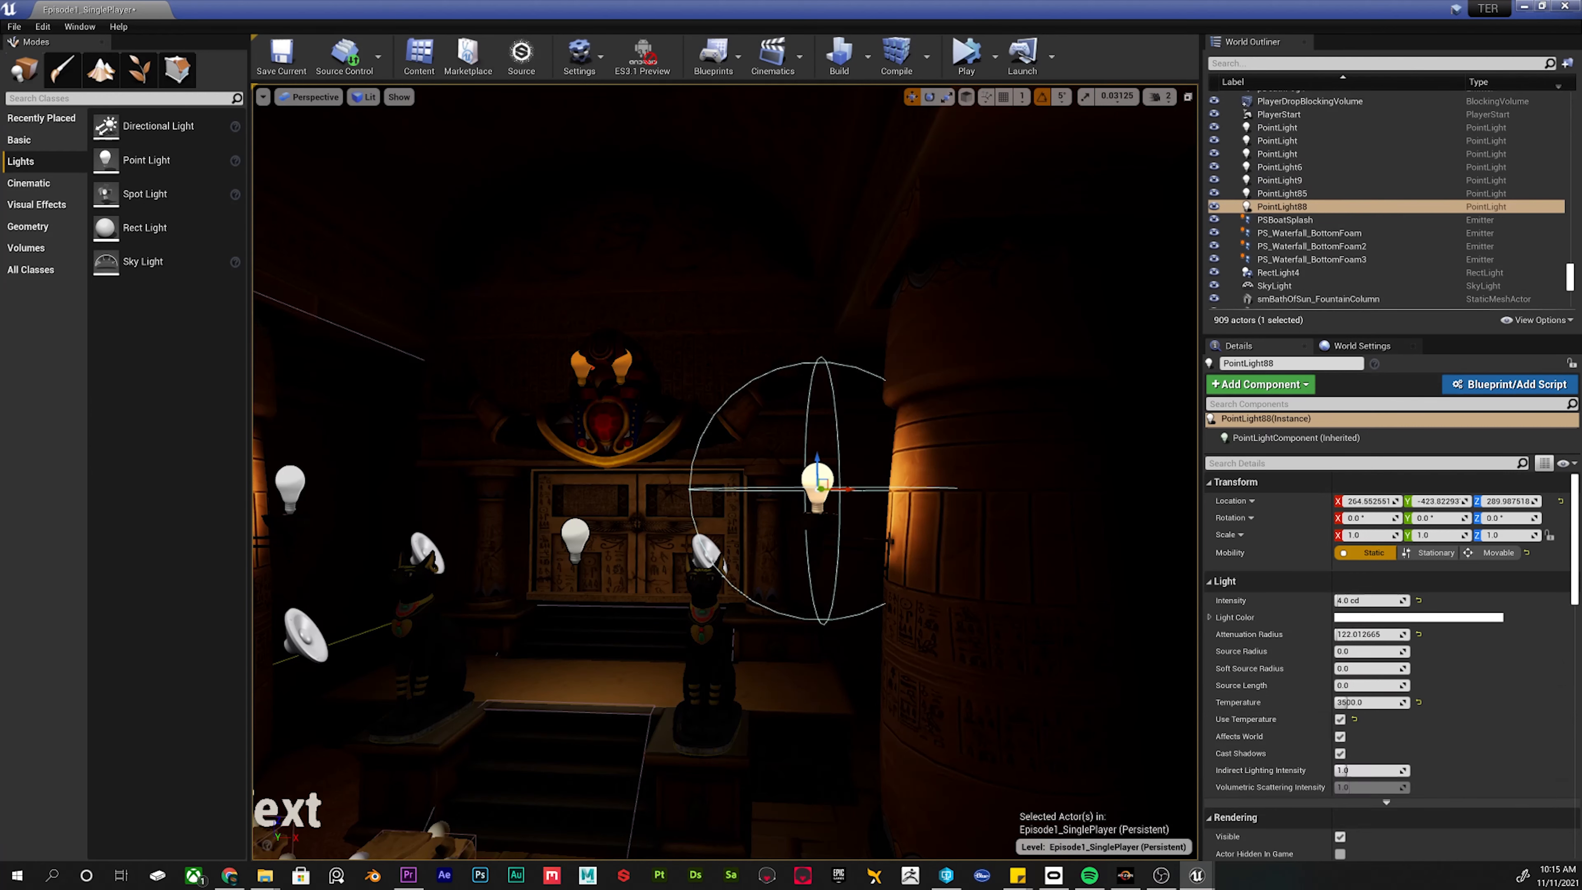
drag(845, 506, 613, 453)
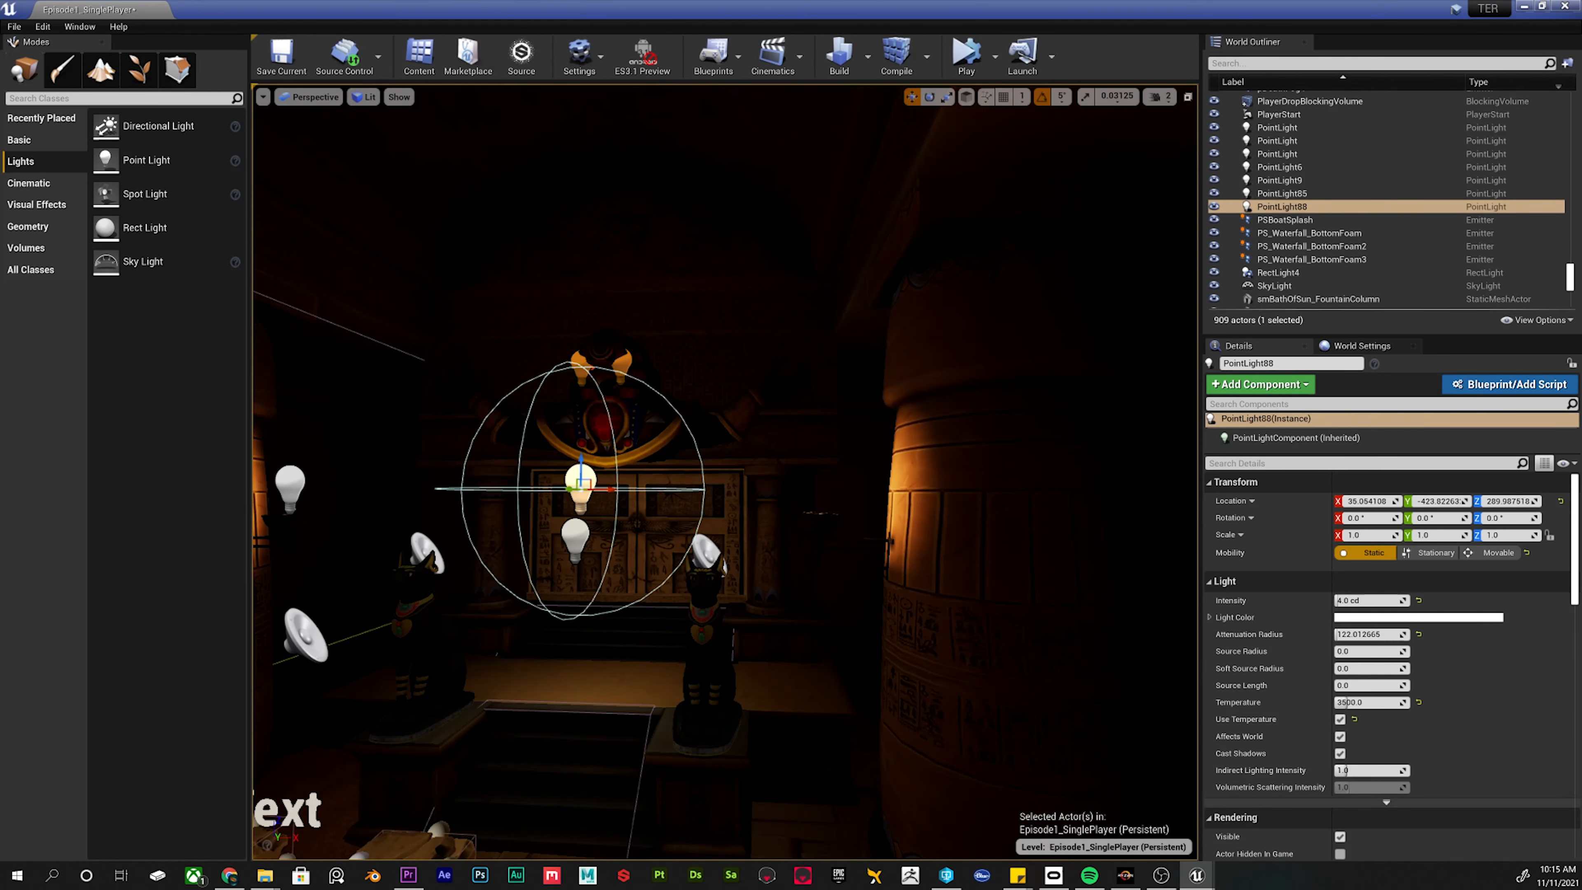
key(ctrl+z)
key(ctrl+z)
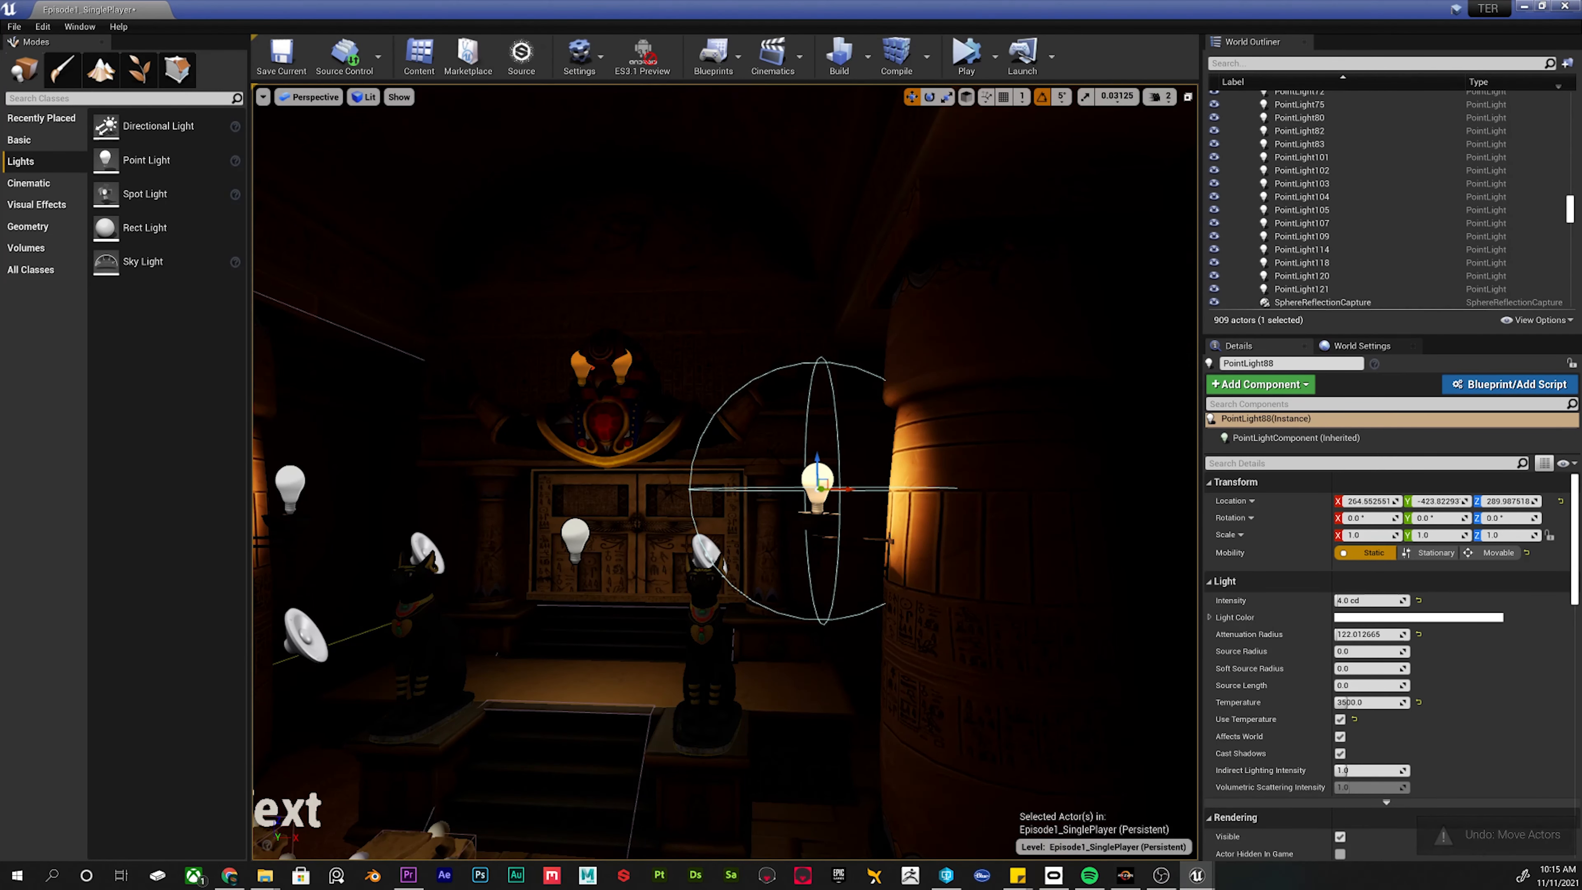
Launch the level on the Quest headset, saving all the listed map and built-data files.
key(s)
right_drag(724, 471, 626, 508)
key(w)
key(s)
key(d)
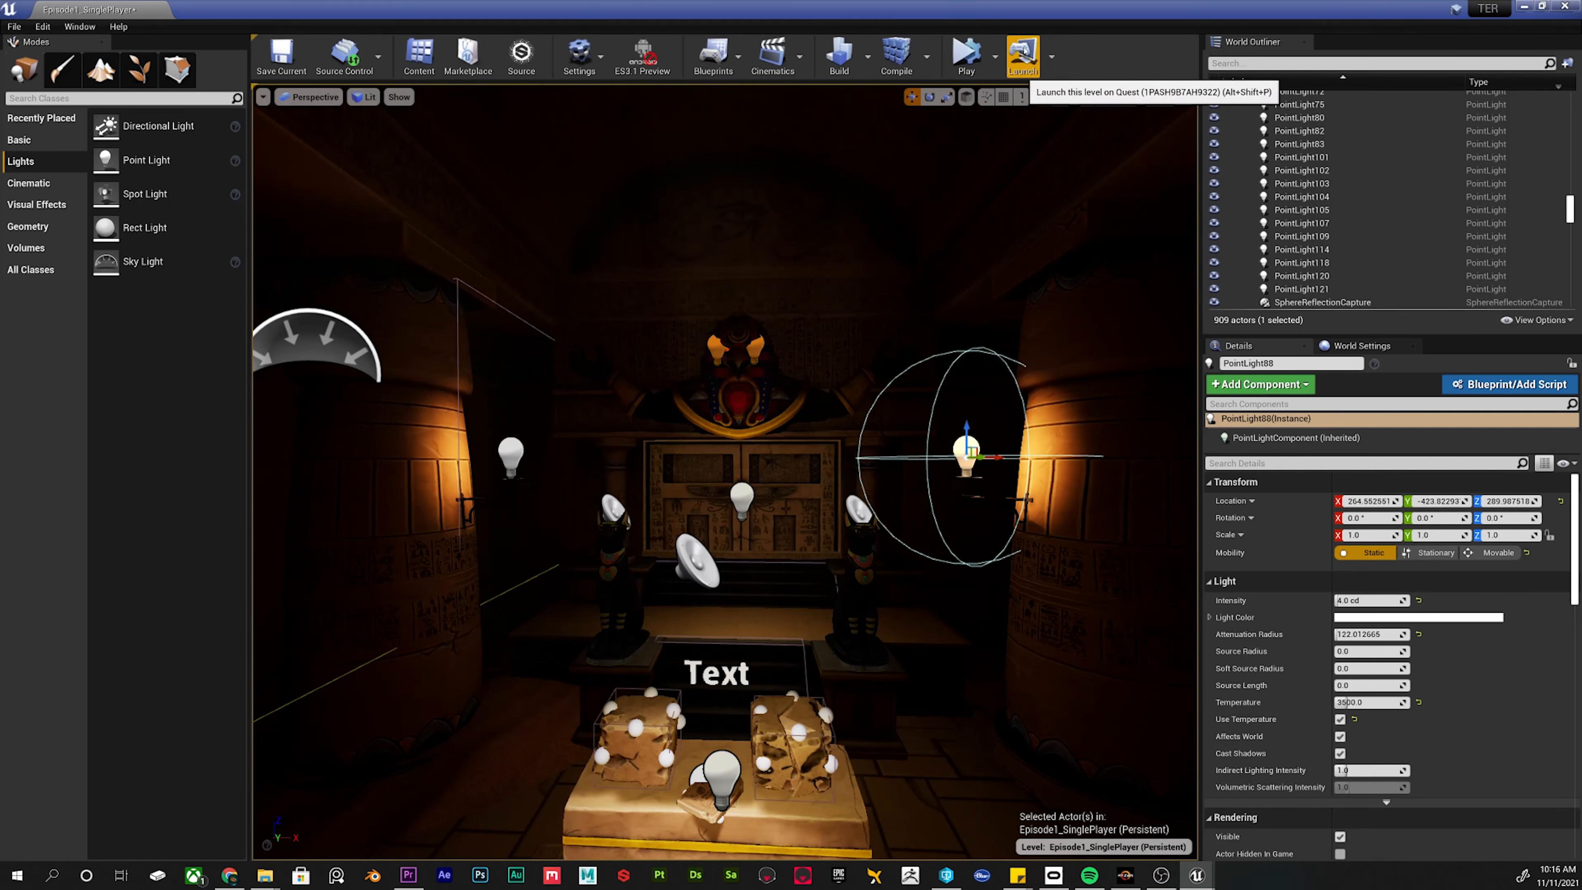
click(1052, 57)
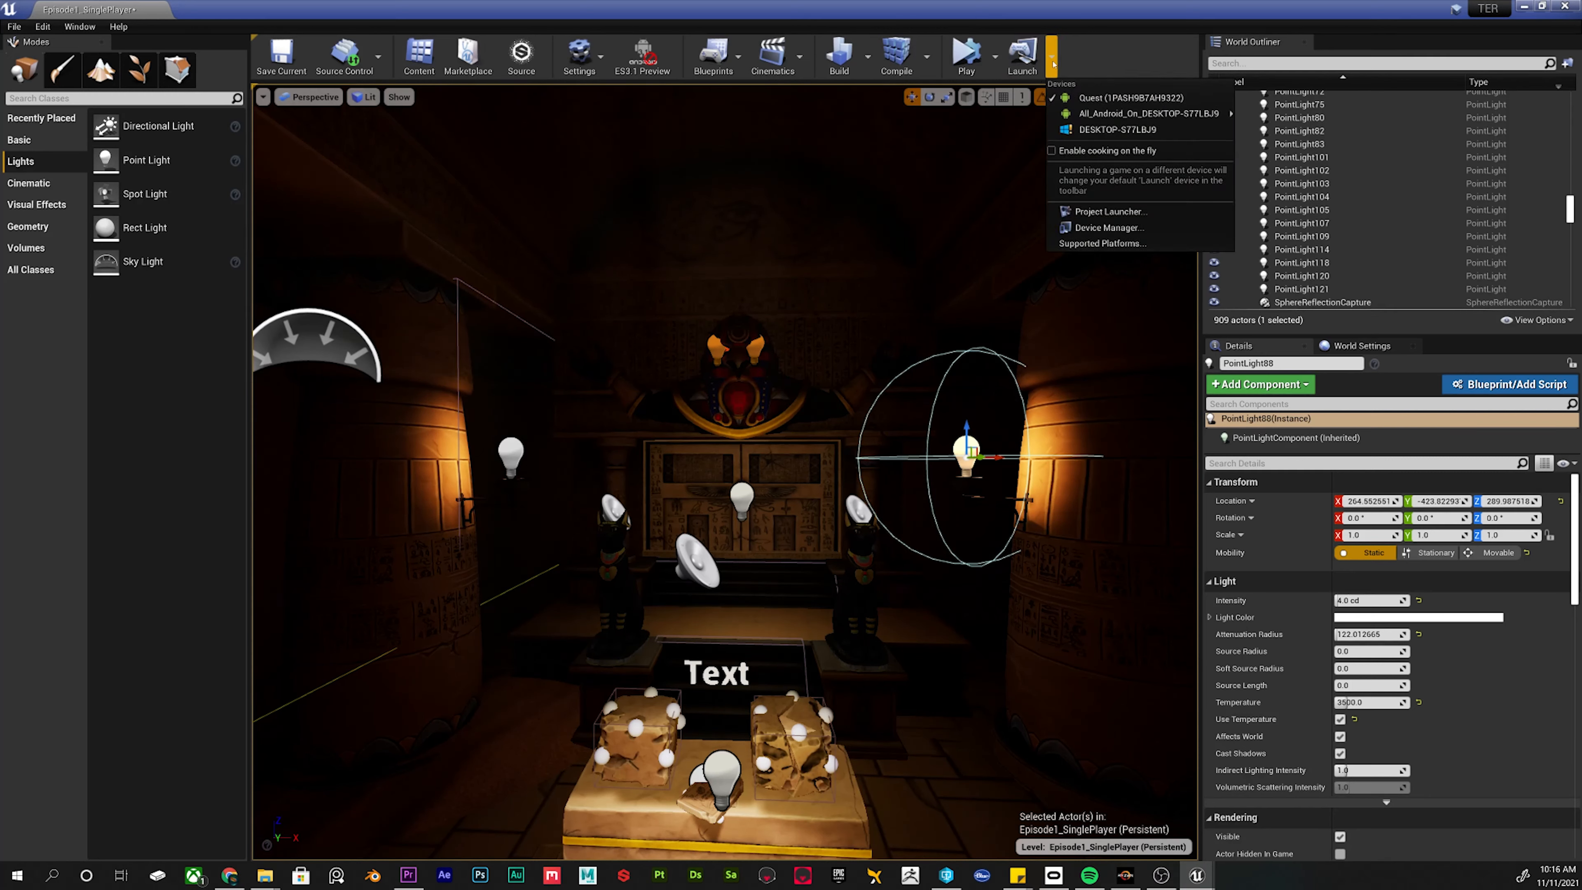
click(1087, 99)
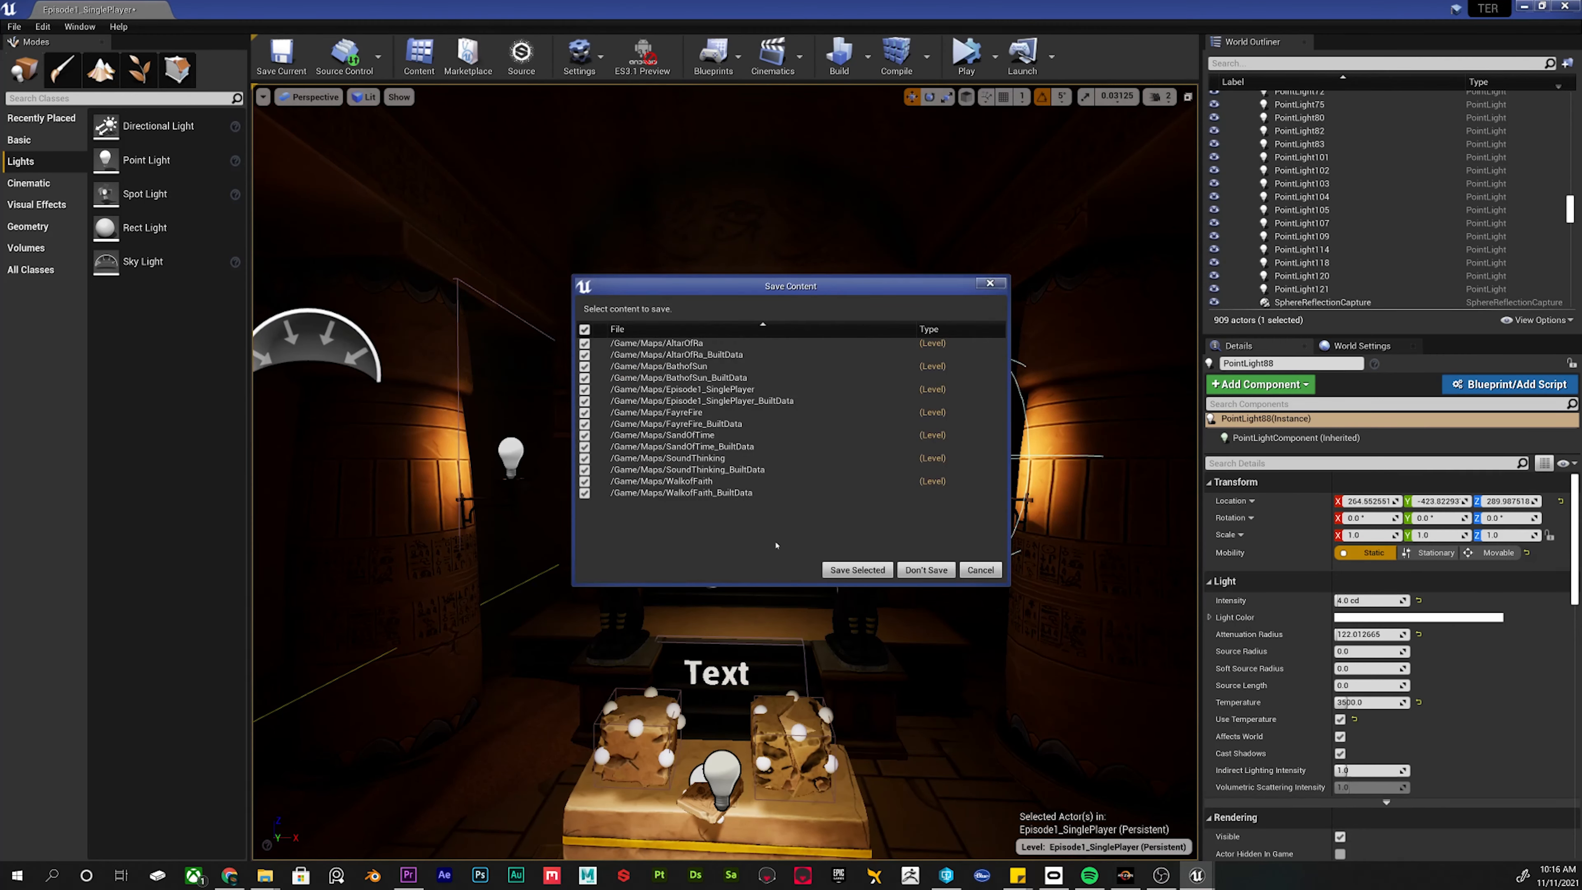
click(857, 569)
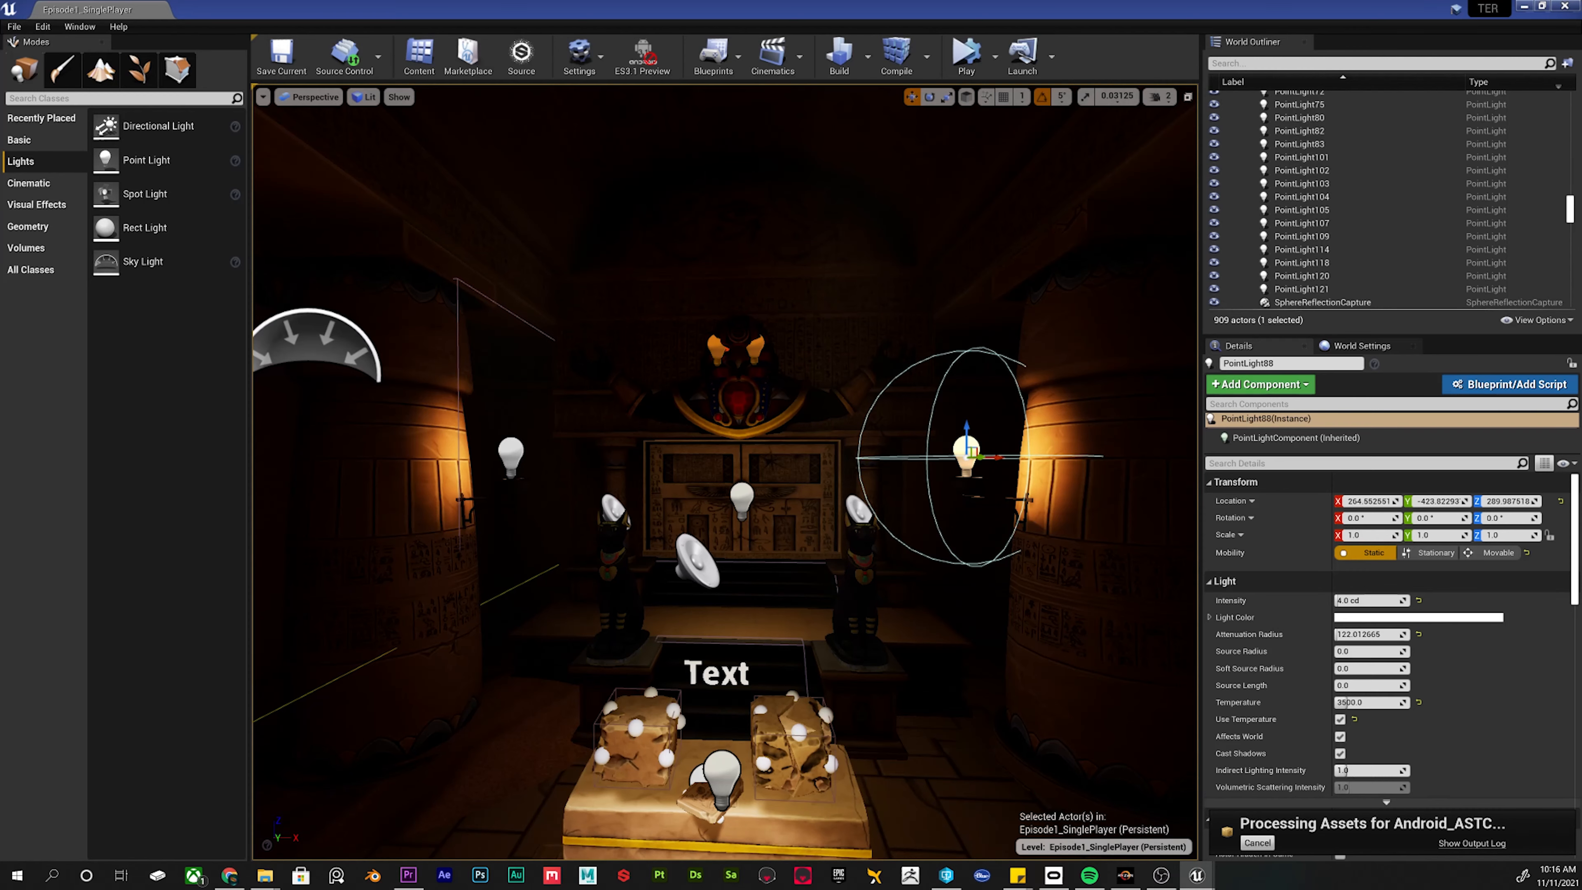
Bring the Output Log window over the editor to follow the asset cooking, and look up the developer tools.
drag(1581, 226, 353, 185)
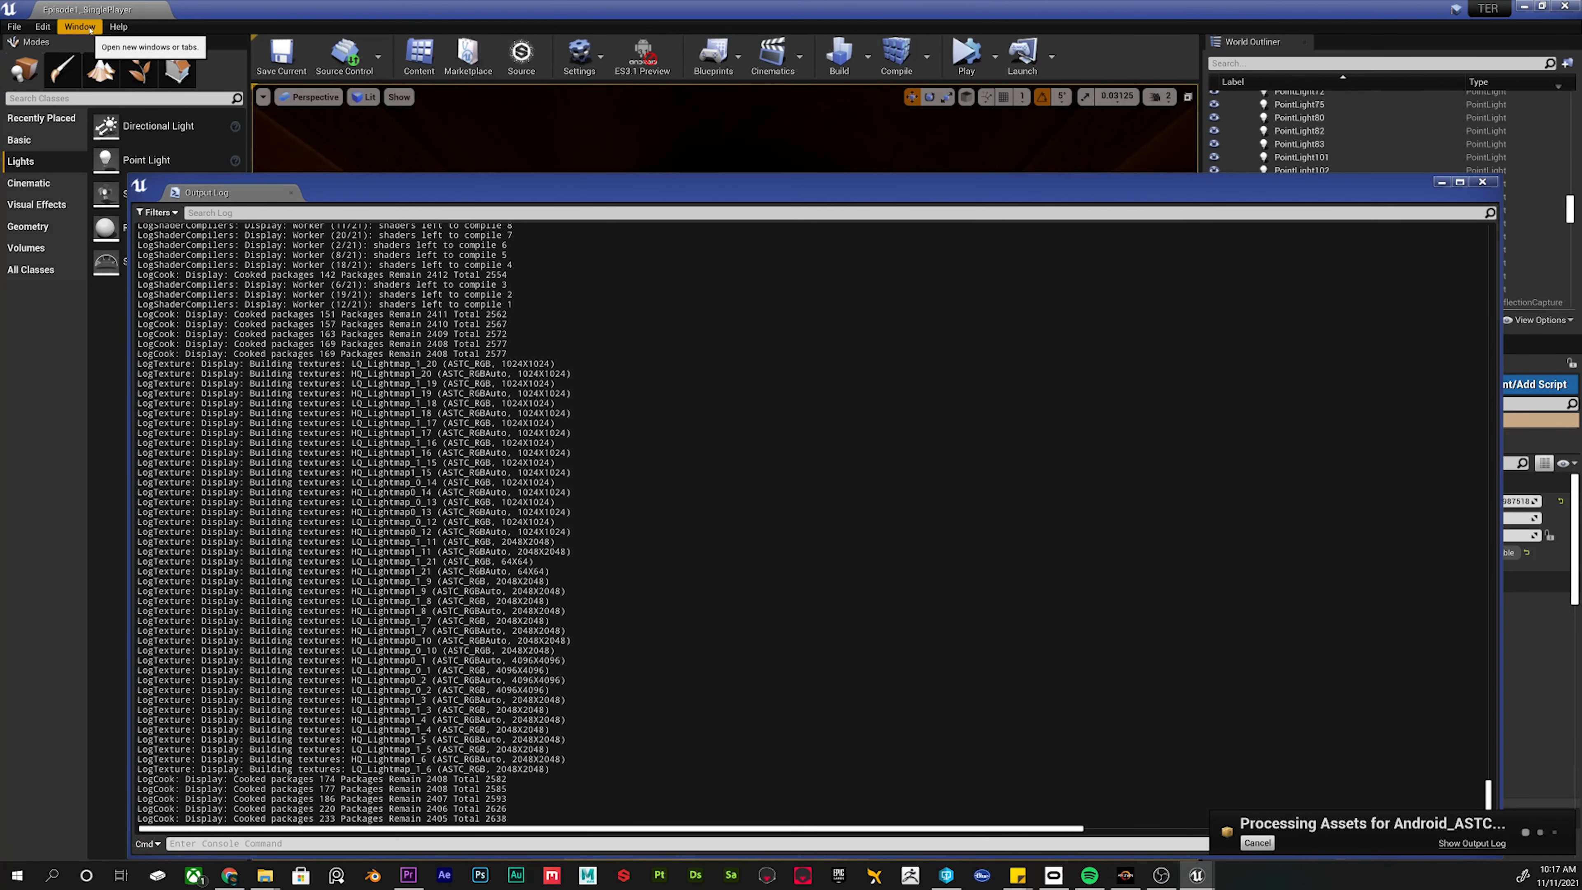
click(90, 28)
mouse_move(135, 262)
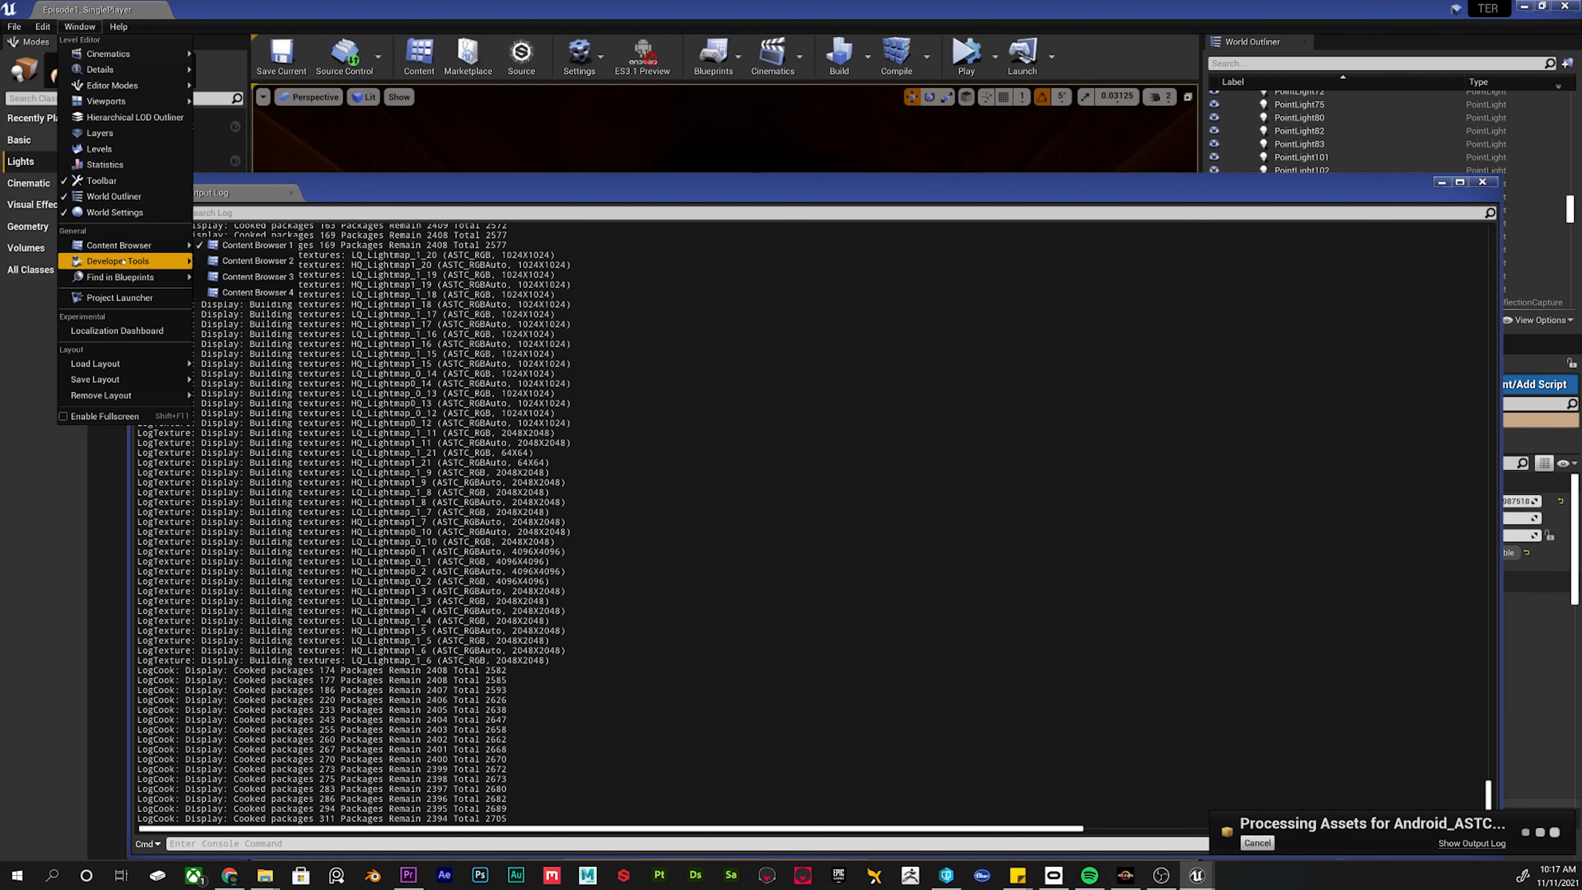
click(509, 189)
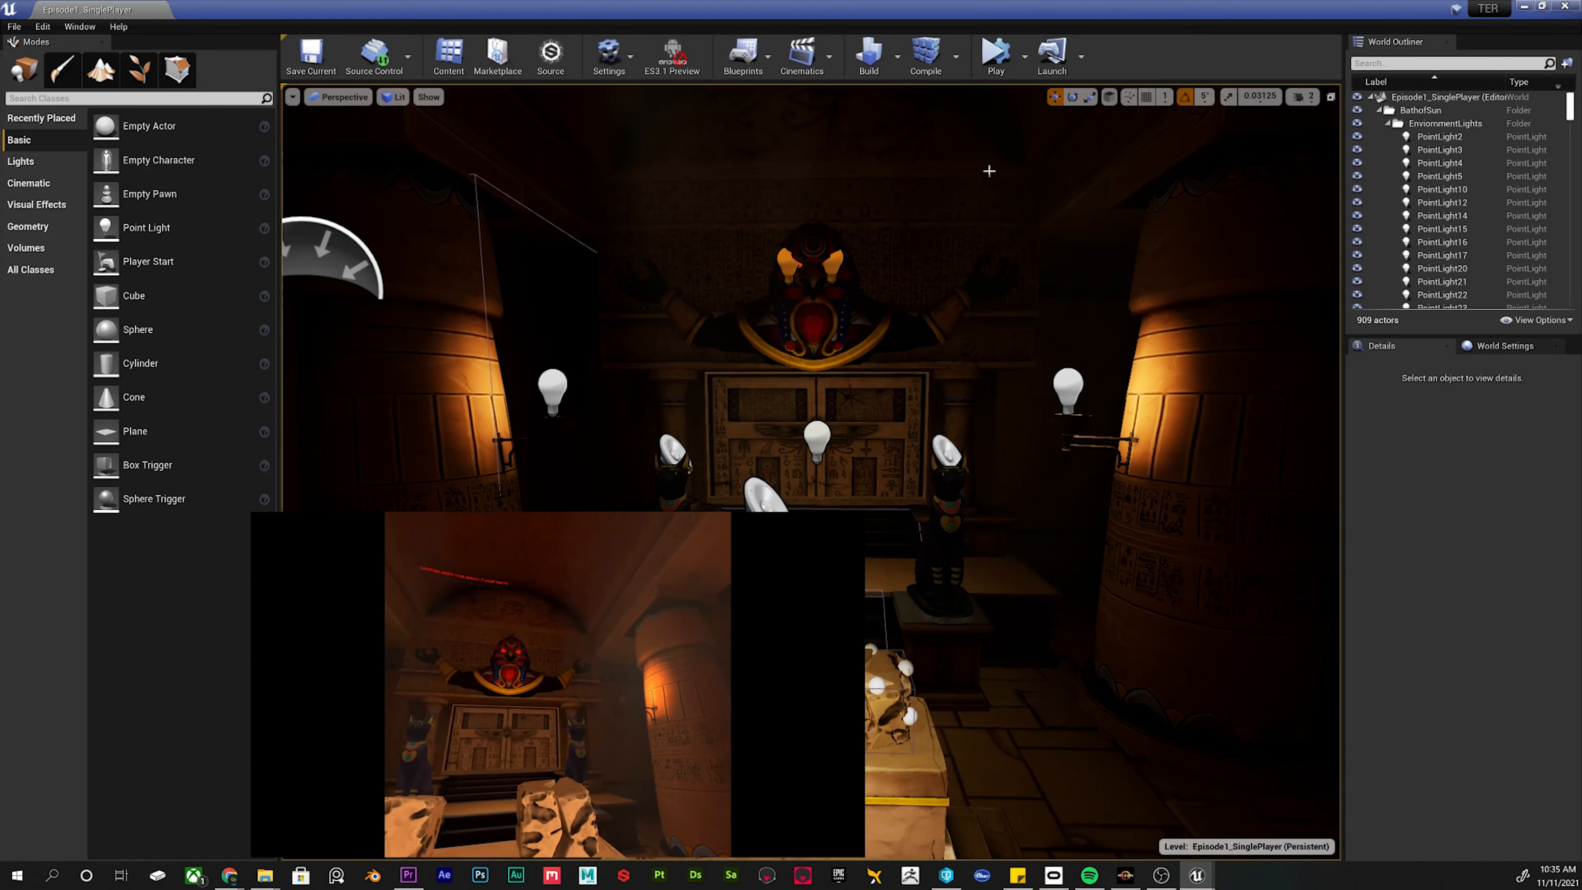
Inspect the static point light beside the floor bowl and the stationary point light above the altar.
mouse_move(962, 289)
right_down()
mouse_move(1034, 311)
mouse_move(1308, 311)
mouse_move(958, 299)
right_up()
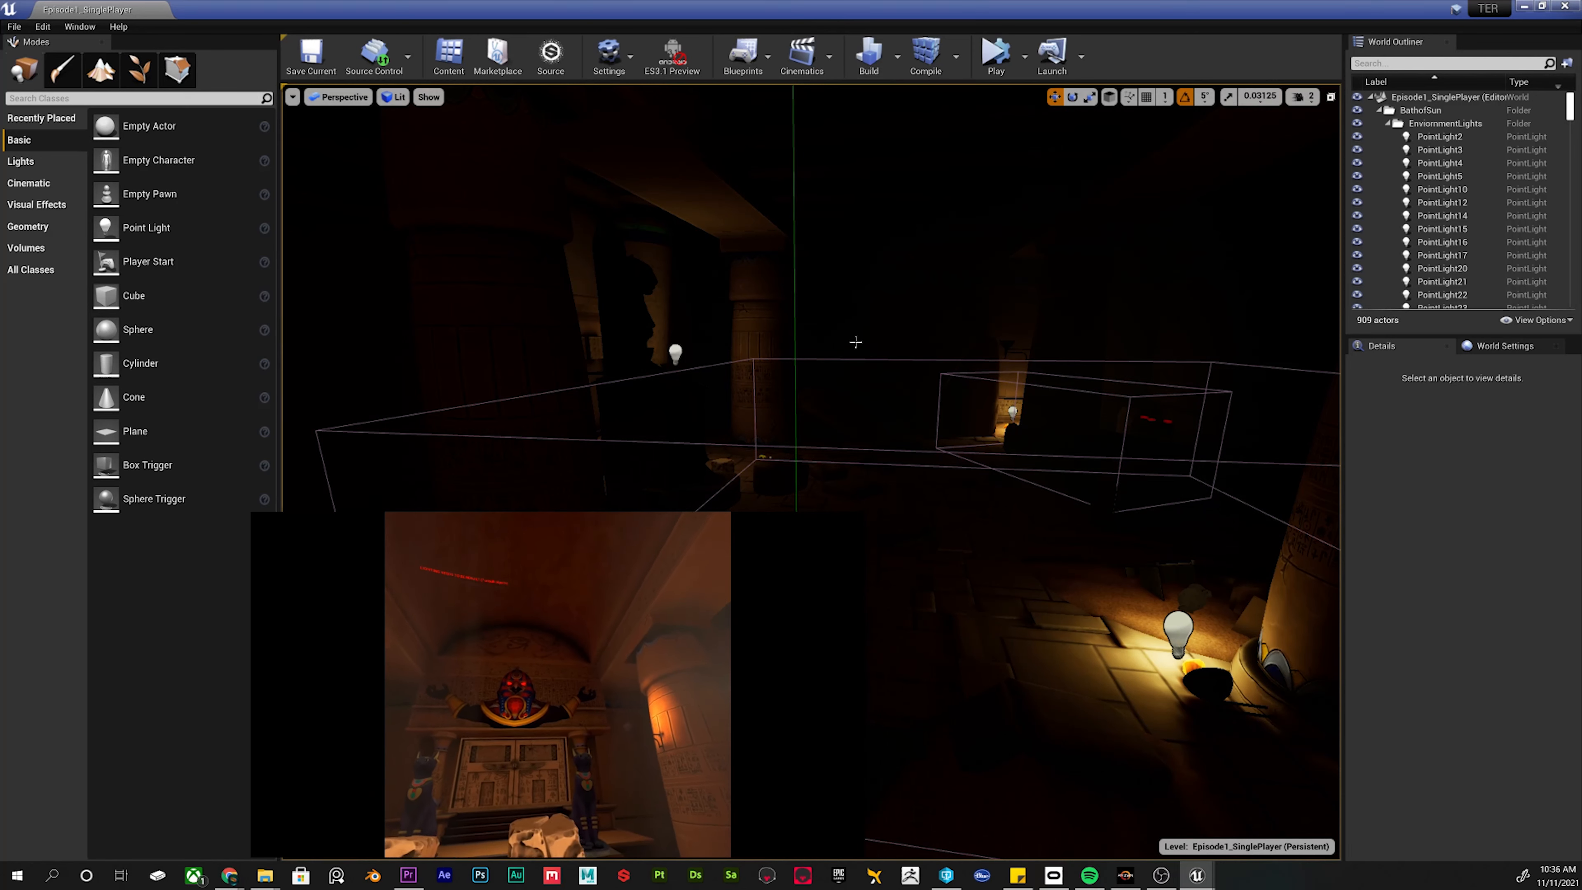
right_drag(897, 364, 929, 356)
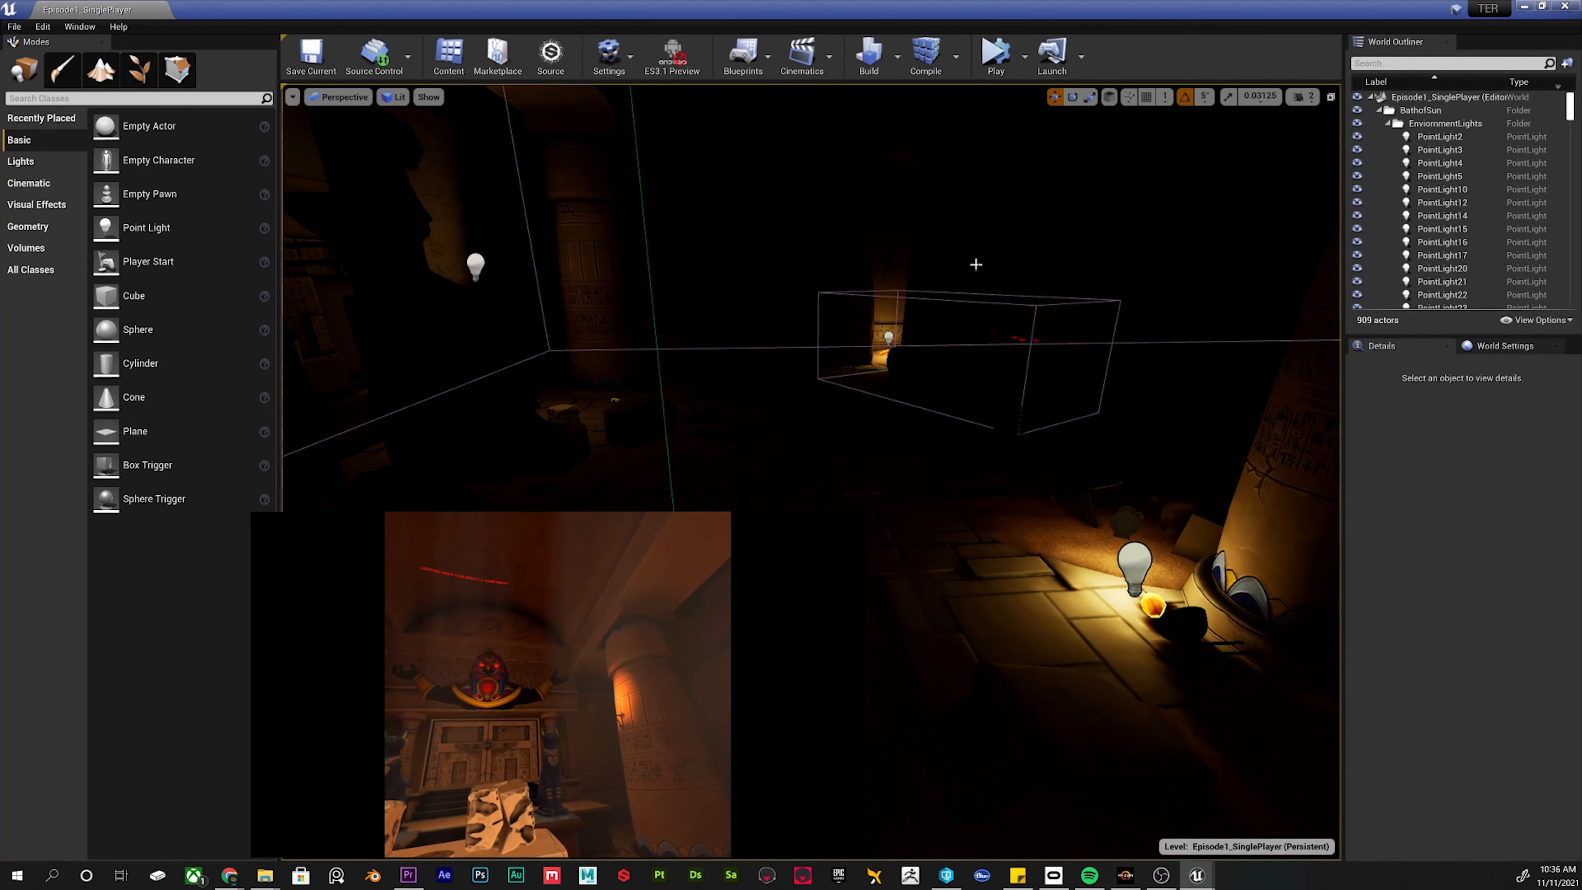
right_drag(975, 262, 1009, 274)
click(962, 492)
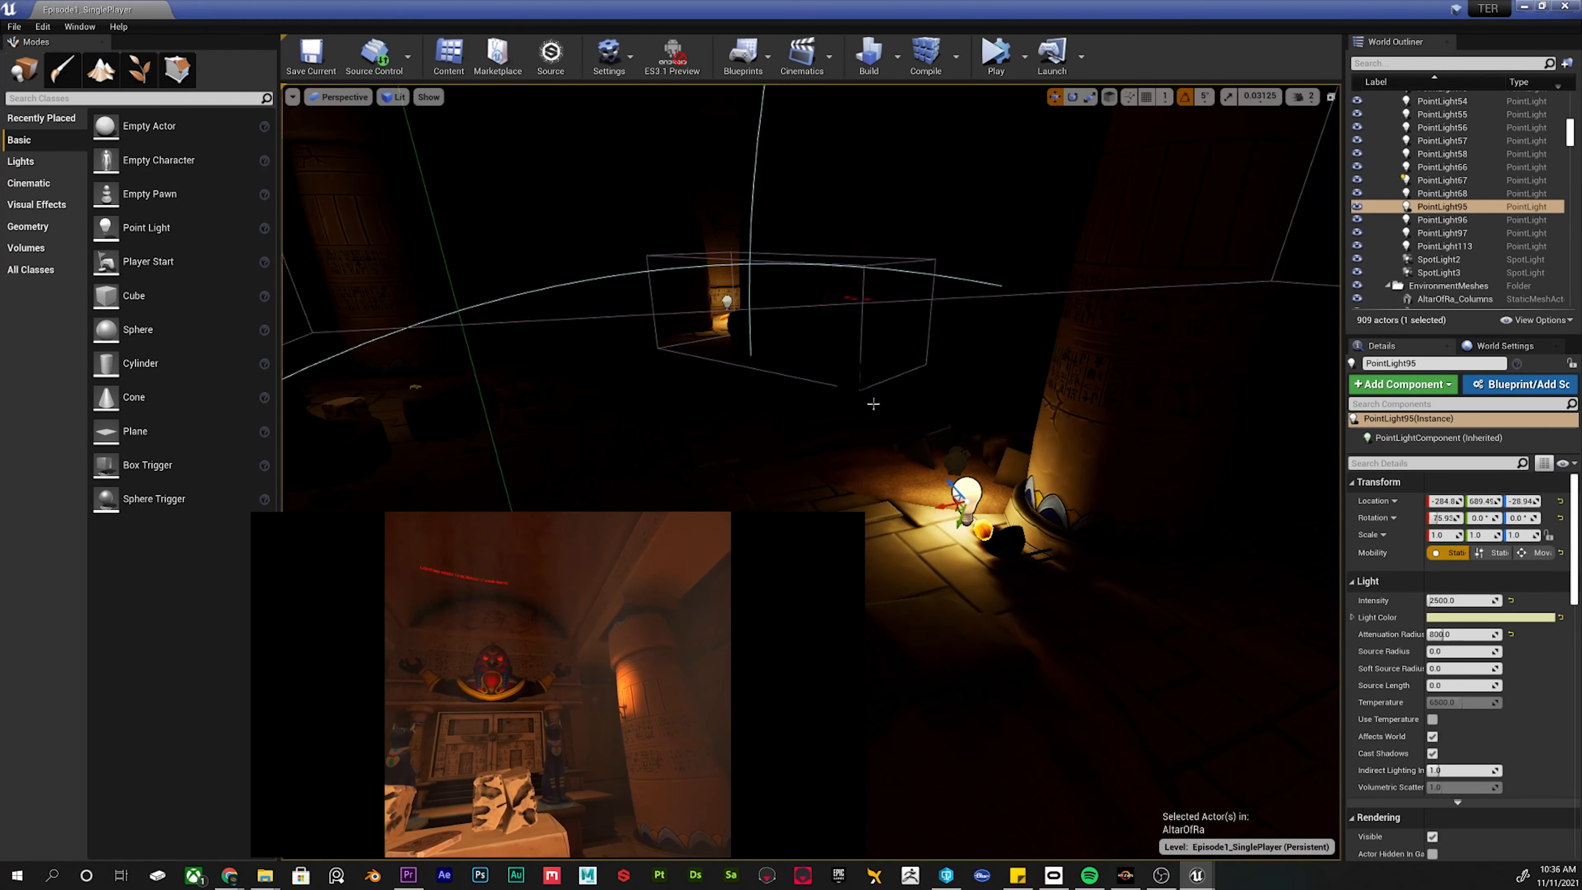
mouse_move(903, 414)
right_down()
mouse_move(1021, 436)
mouse_move(910, 400)
right_up()
click(911, 401)
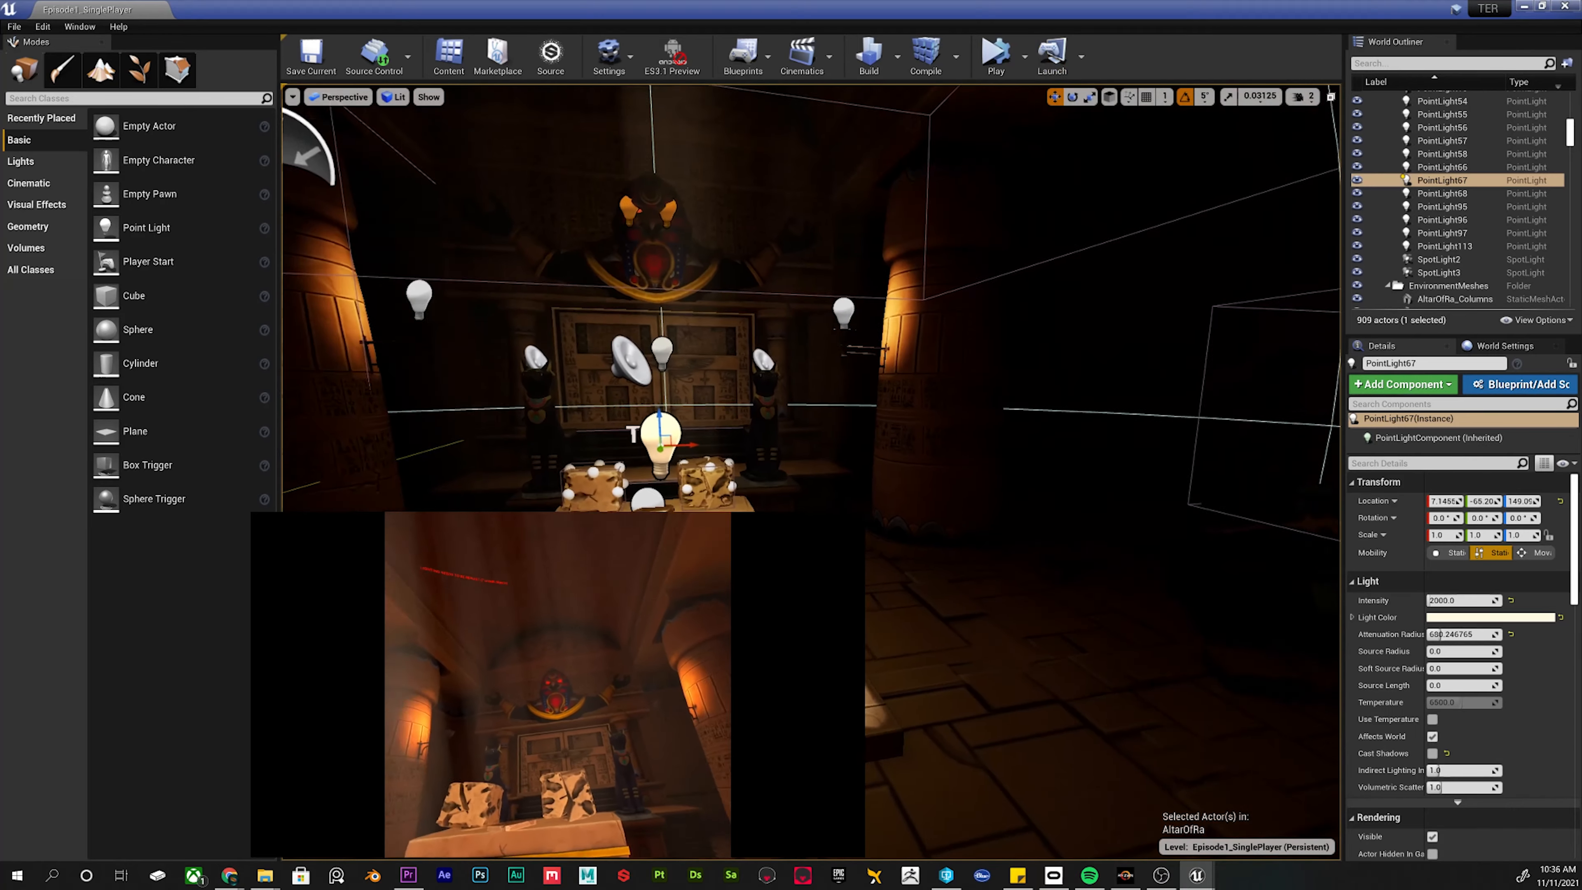
right_drag(809, 440, 623, 470)
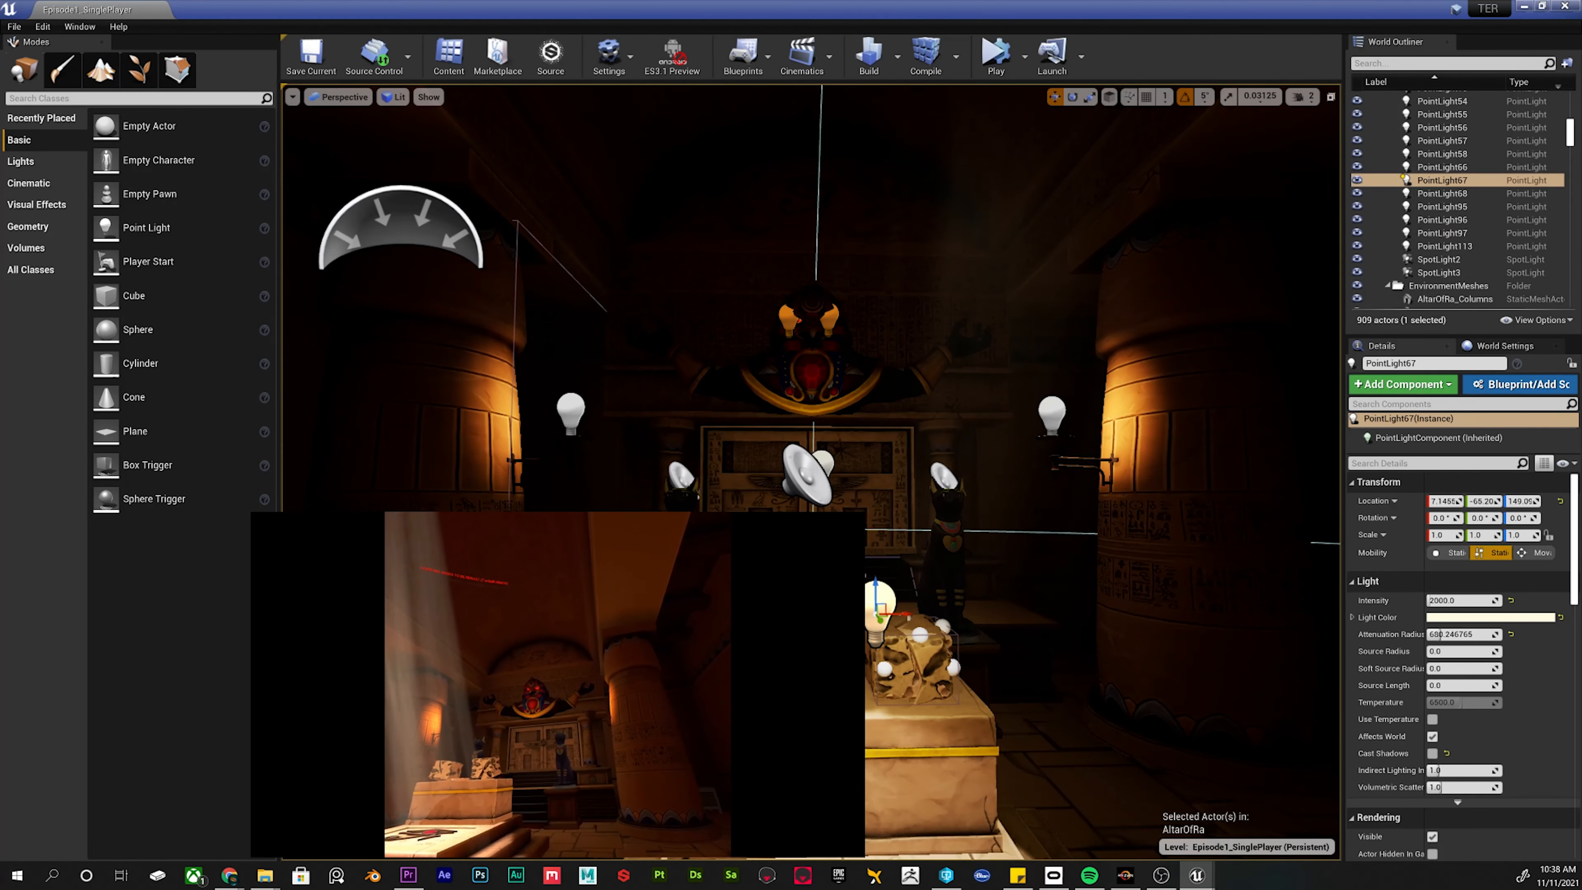
Shift the second column's point light slightly away from its column, to about X 257.7.
click(1052, 411)
mouse_move(1084, 416)
mouse_down()
mouse_move(780, 416)
mouse_move(1068, 408)
mouse_up()
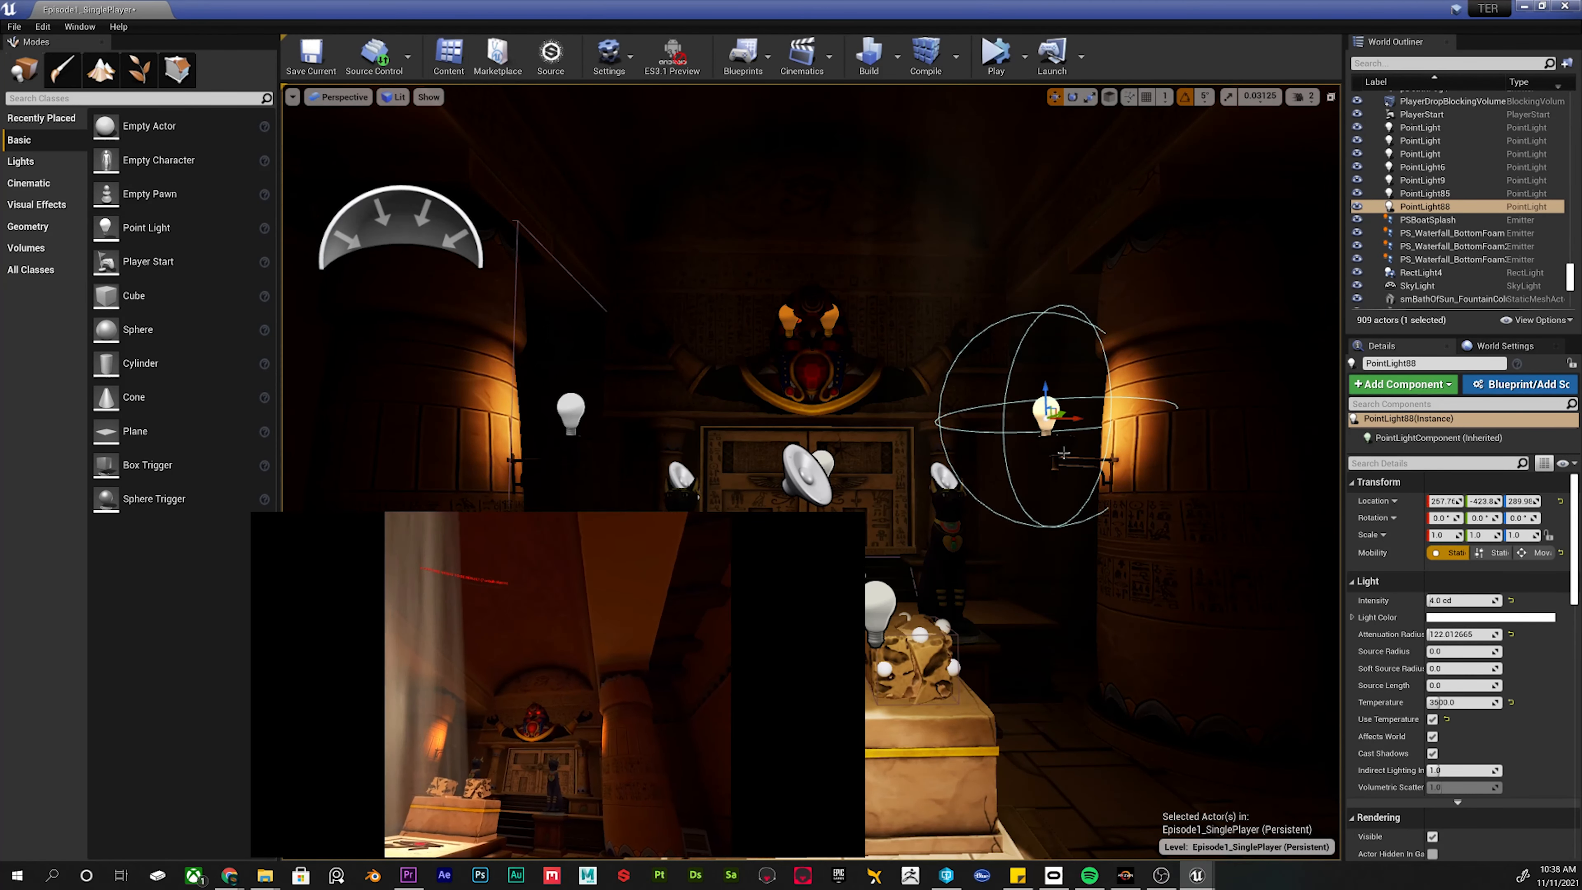
right_drag(1132, 431, 987, 449)
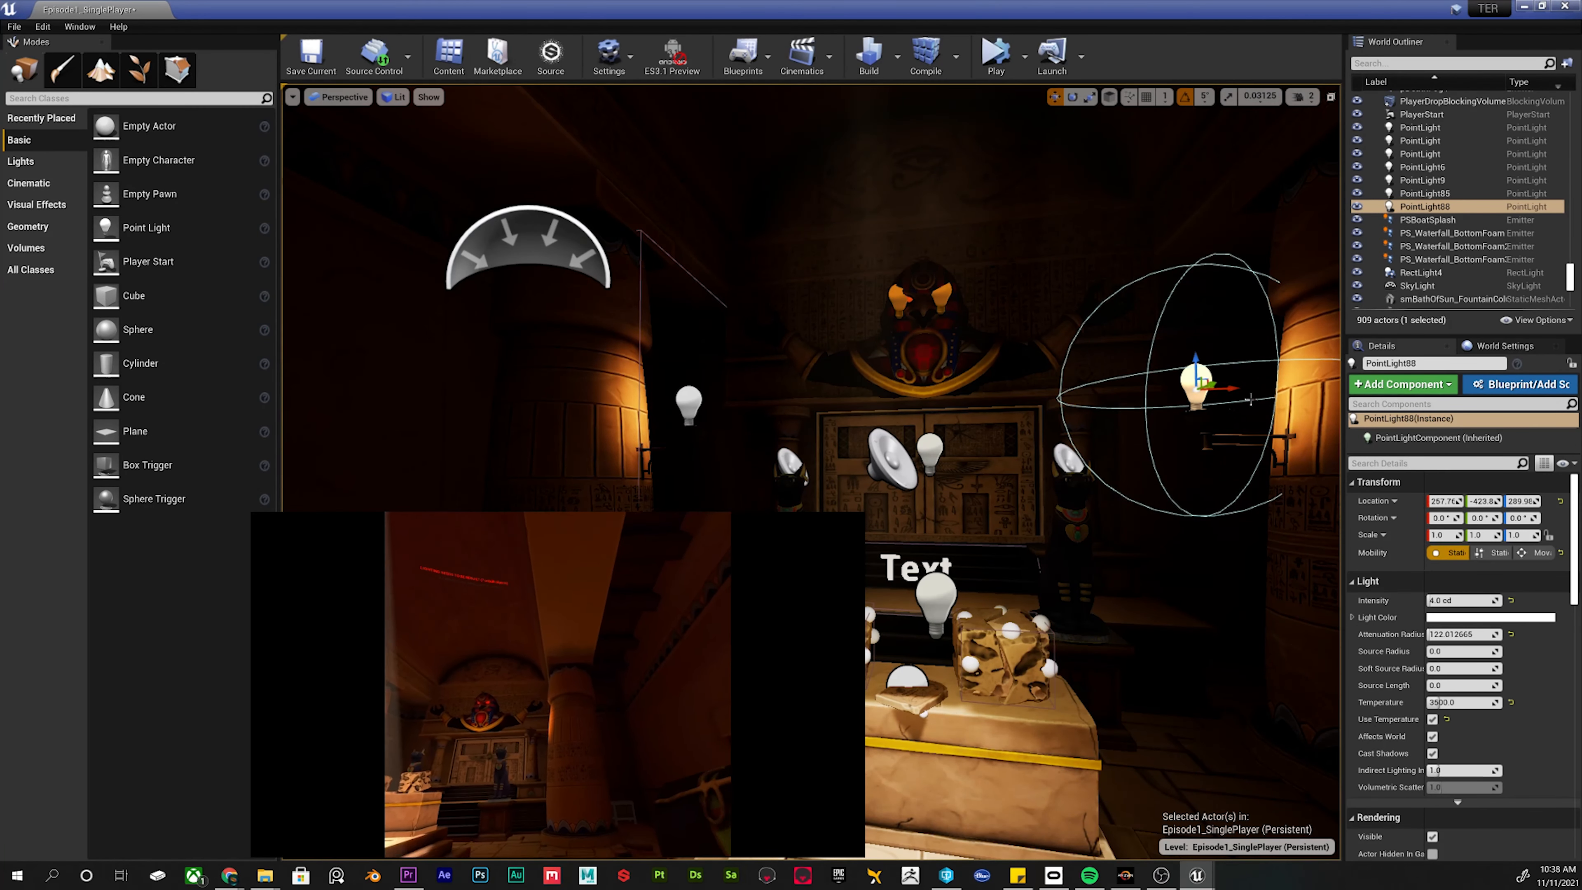
right_drag(1240, 414, 1297, 510)
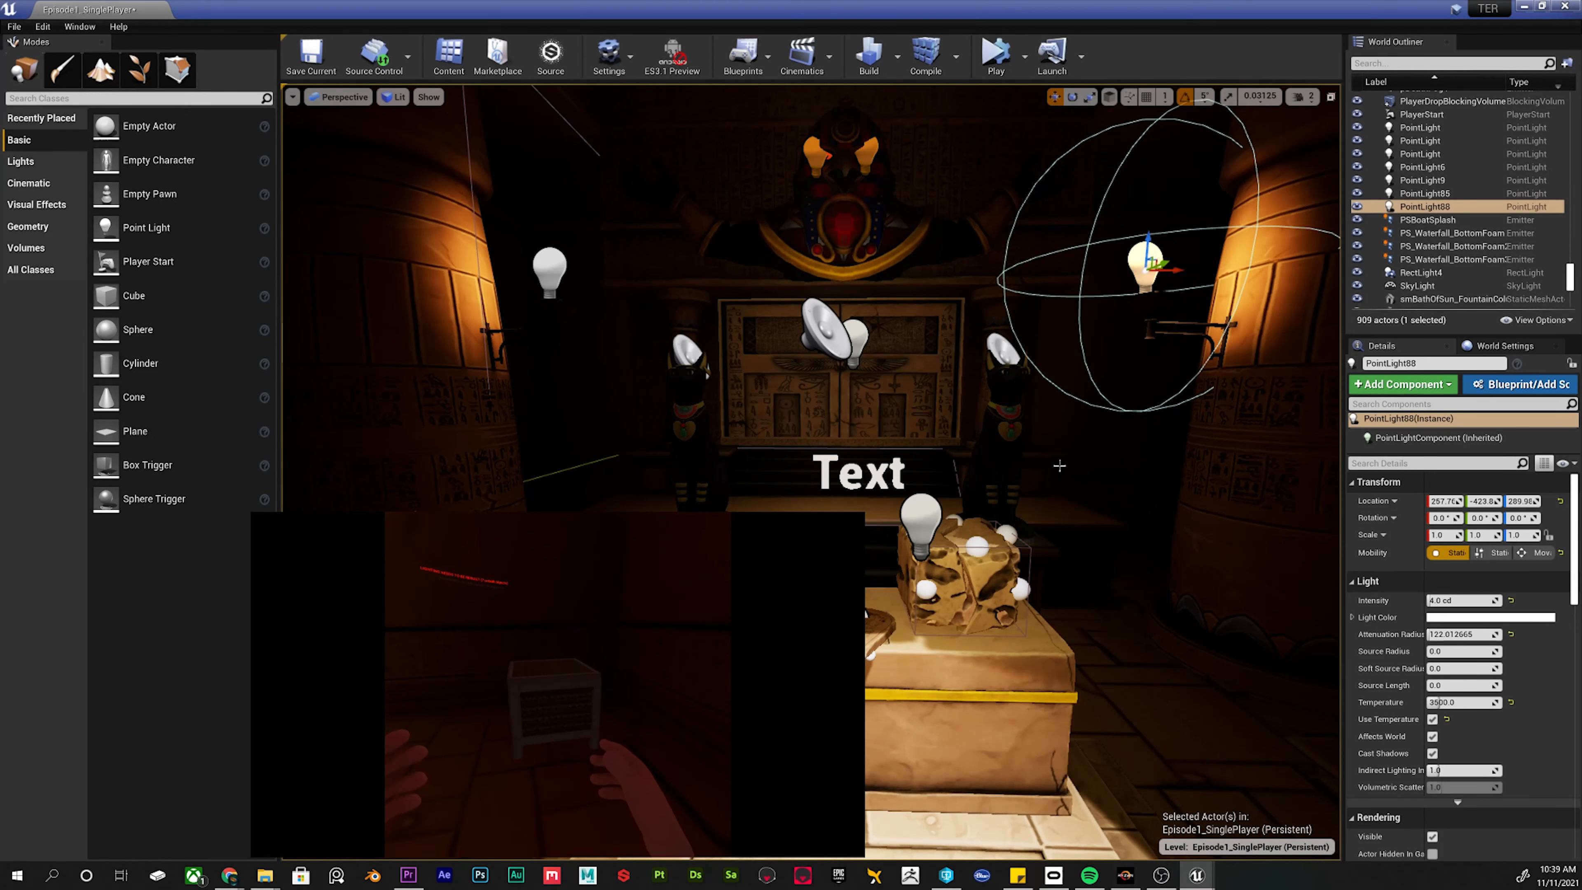
key(e)
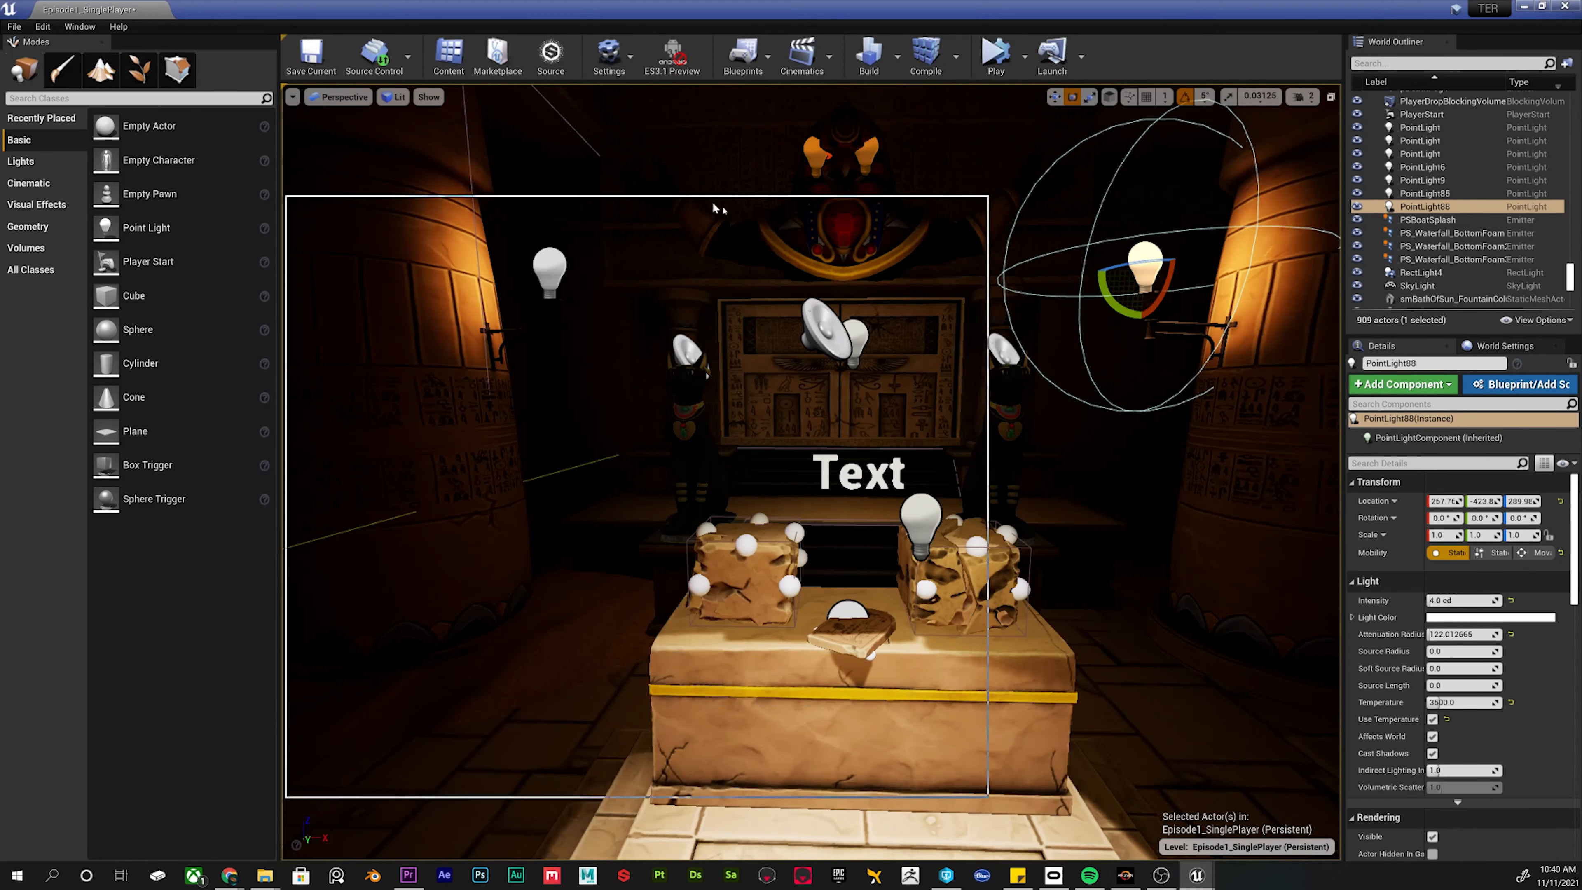
Bring up the M_GlobalInventory material graph and examine its overall layout and the Diffuse and Roughness groups.
key(alt+Tab)
double_click(789, 220)
right_drag(727, 335, 941, 364)
scroll(1116, 529, down, 3)
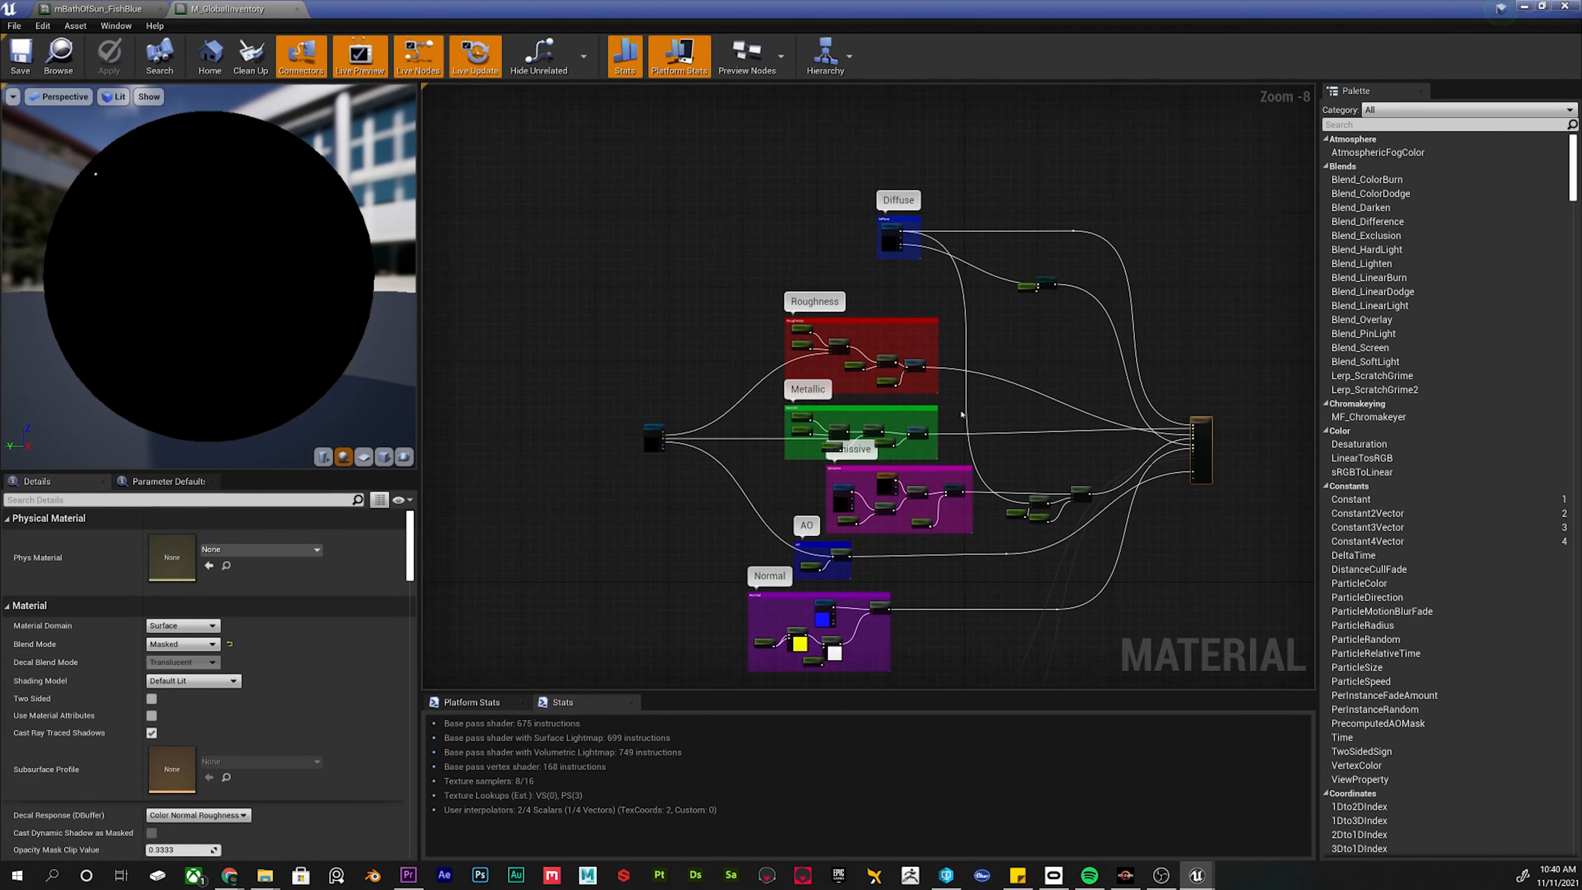
scroll(915, 312, up, 4)
right_drag(935, 243, 862, 461)
scroll(808, 389, up, 2)
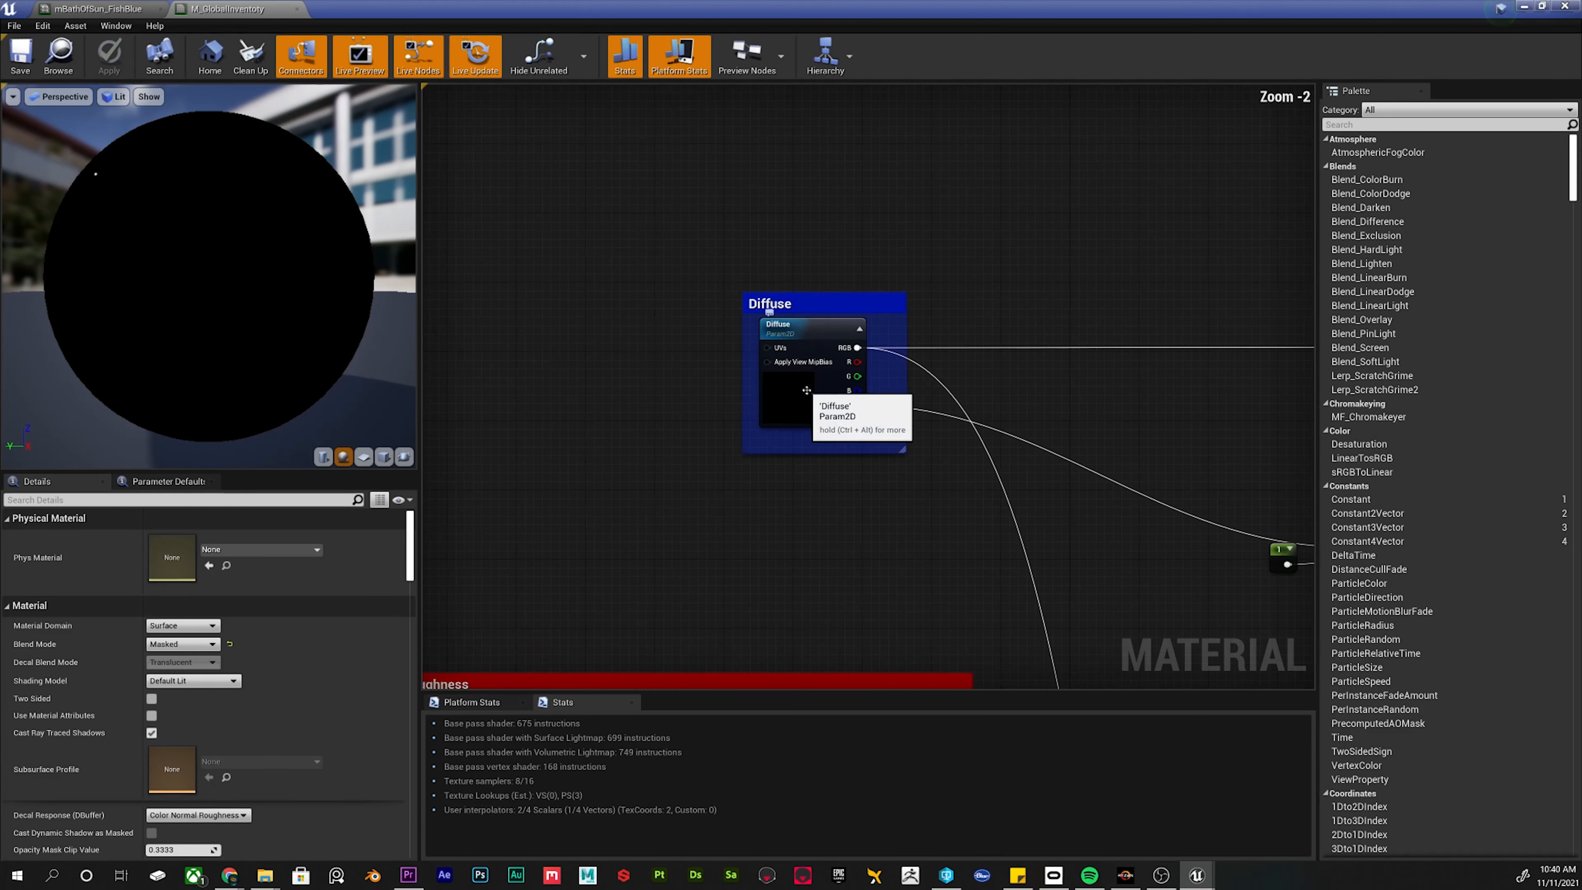
right_drag(808, 389, 1135, 166)
right_drag(949, 477, 763, 251)
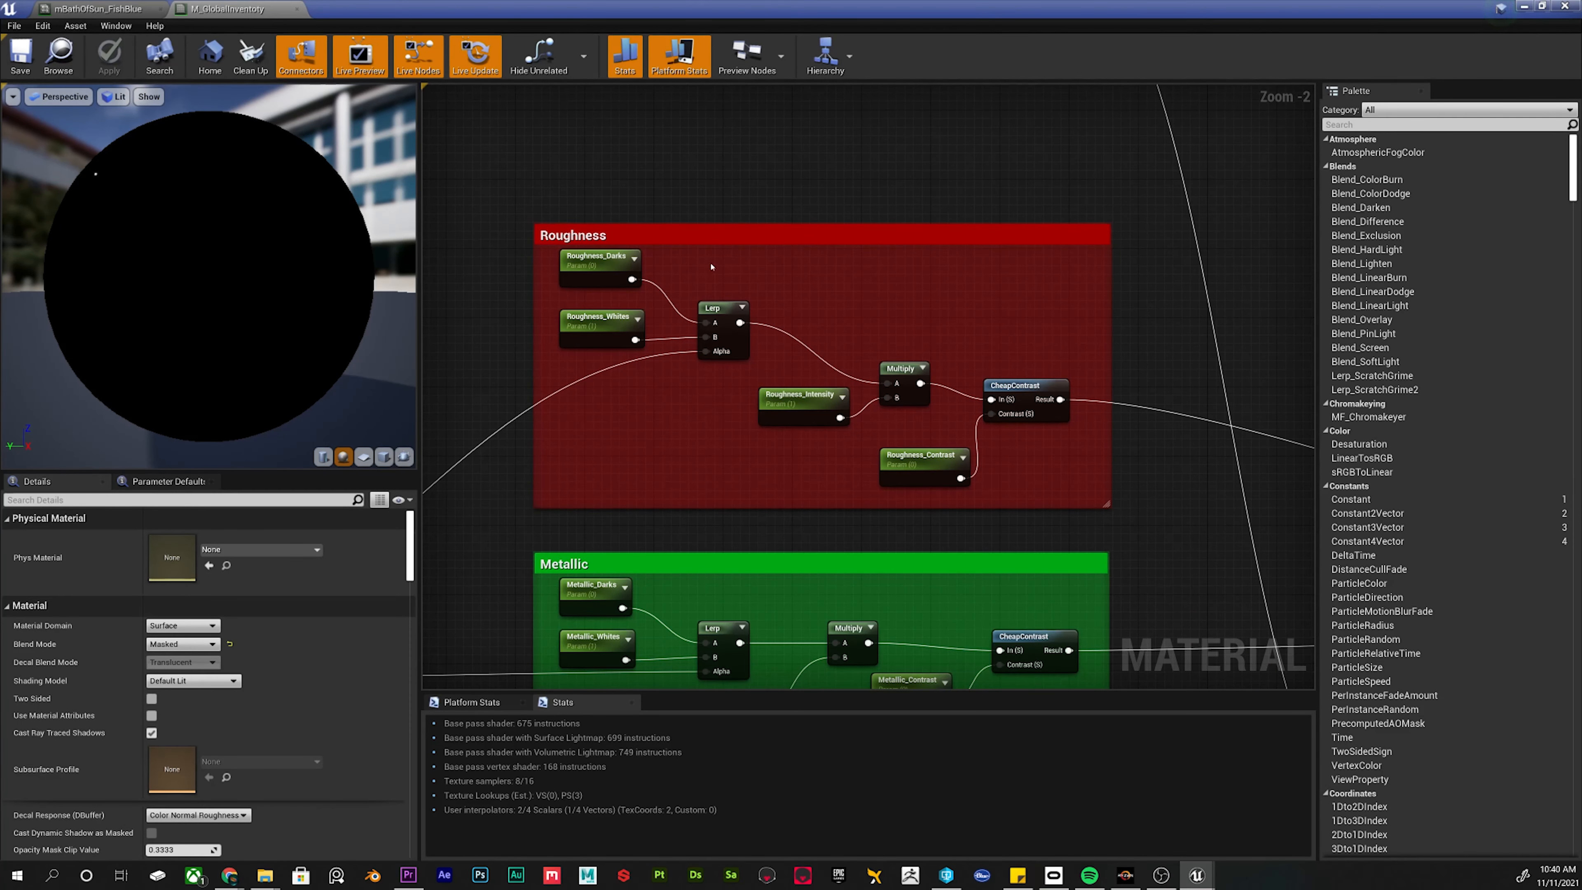
Examine the Metallic, Emissive, AO and Normal node groups of the M_GlobalInventory material.
right_drag(862, 528, 763, 315)
scroll(661, 345, up, 1)
right_drag(582, 471, 591, 295)
right_drag(774, 399, 1162, 237)
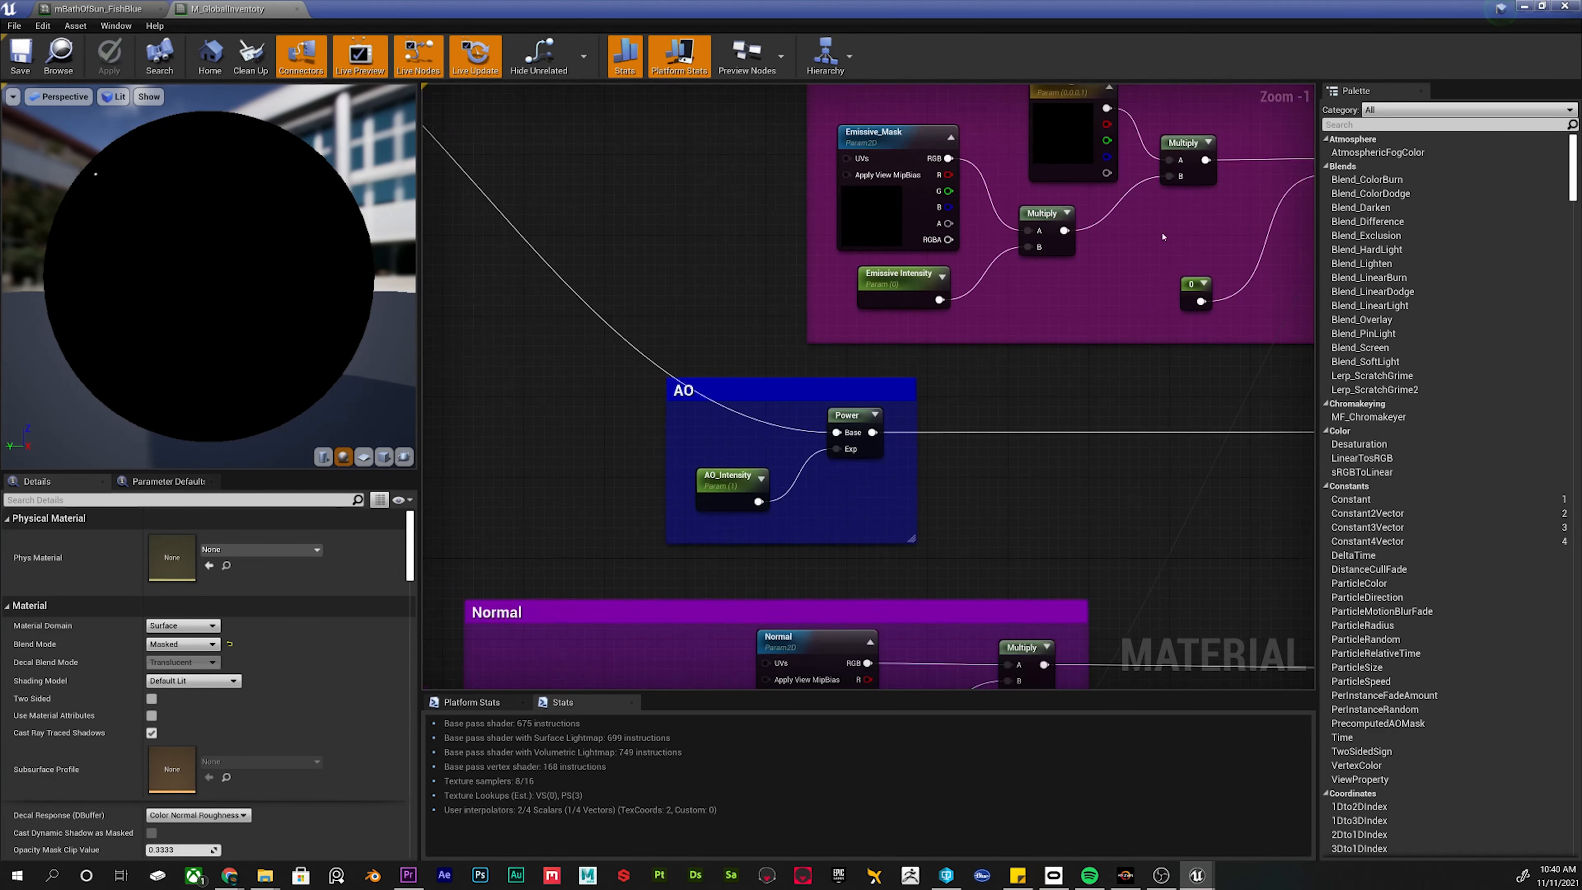
right_drag(940, 350, 880, 237)
right_drag(780, 368, 929, 95)
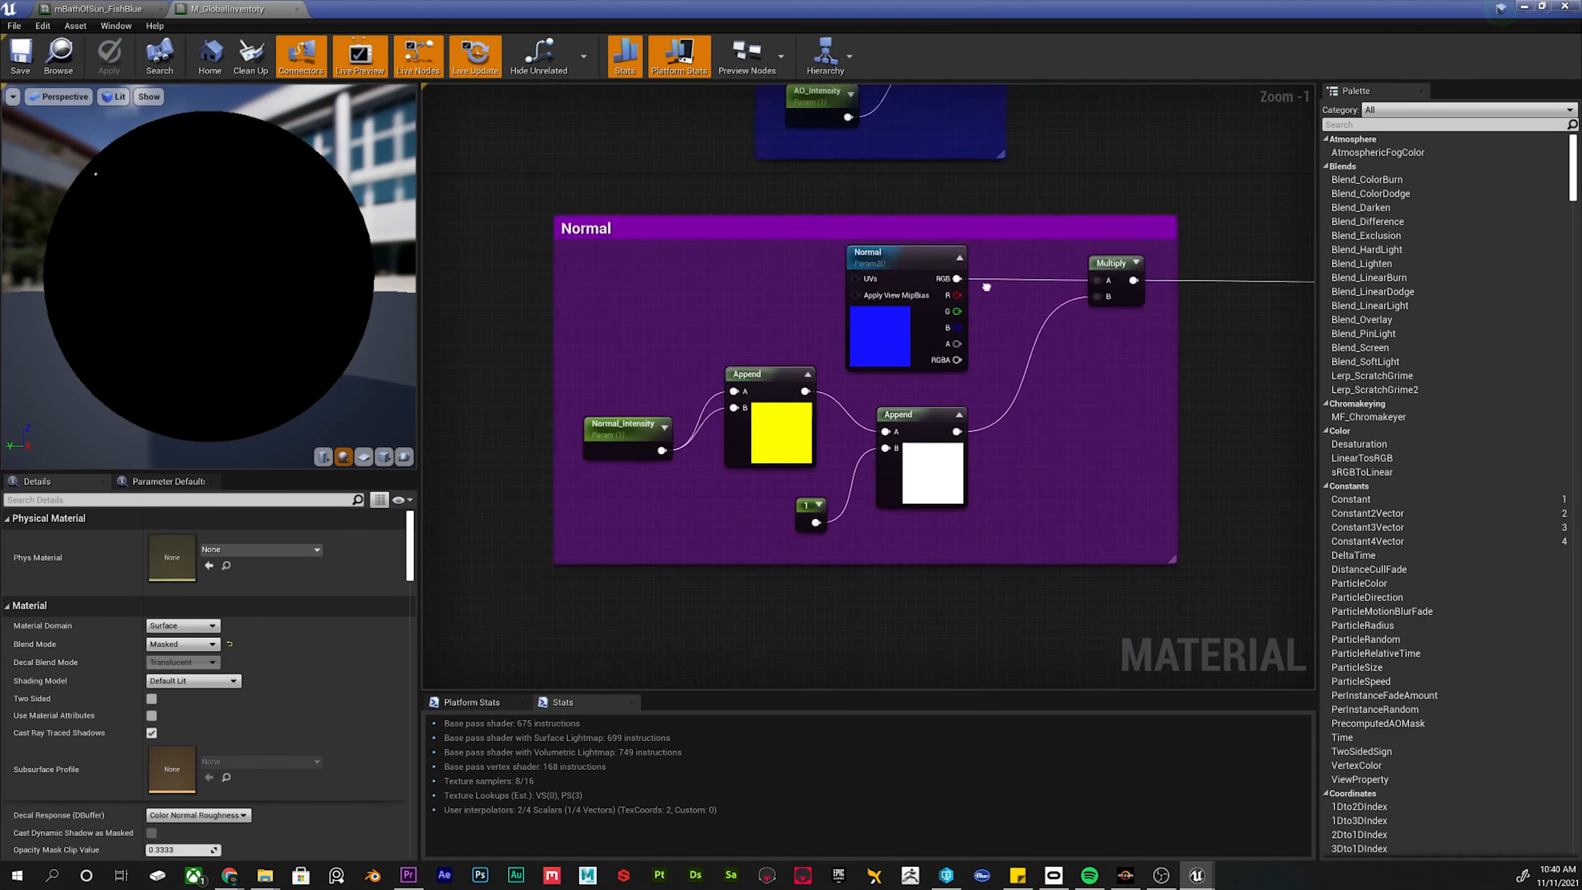
right_drag(985, 286, 857, 210)
Examine the Displacement node group and compare it with the neighbouring Normal group in the material graph.
scroll(770, 334, down, 8)
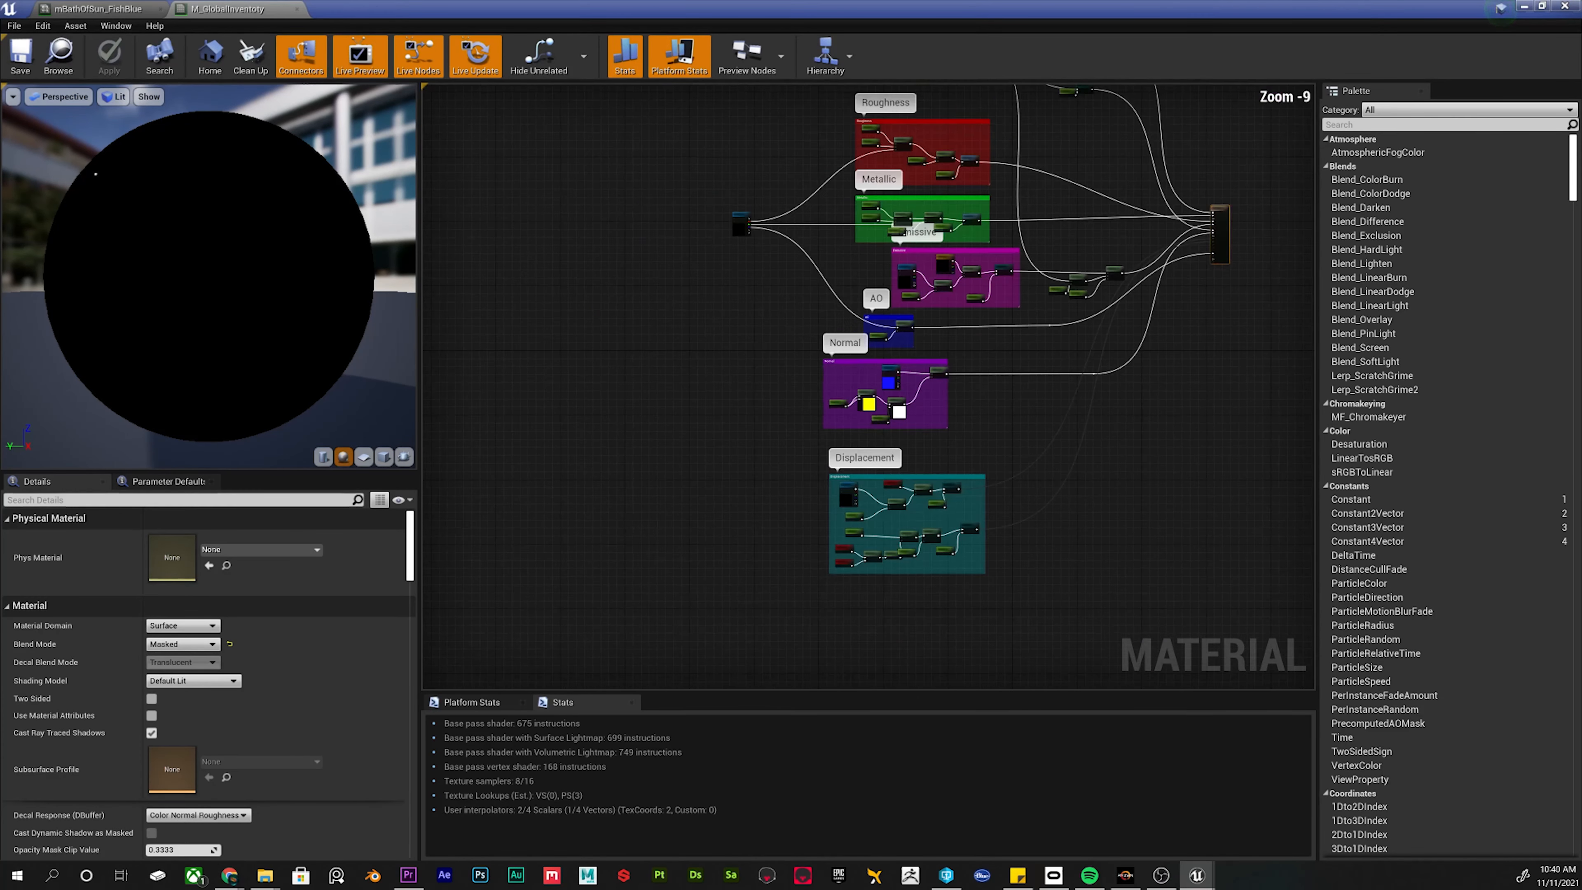
scroll(866, 424, up, 9)
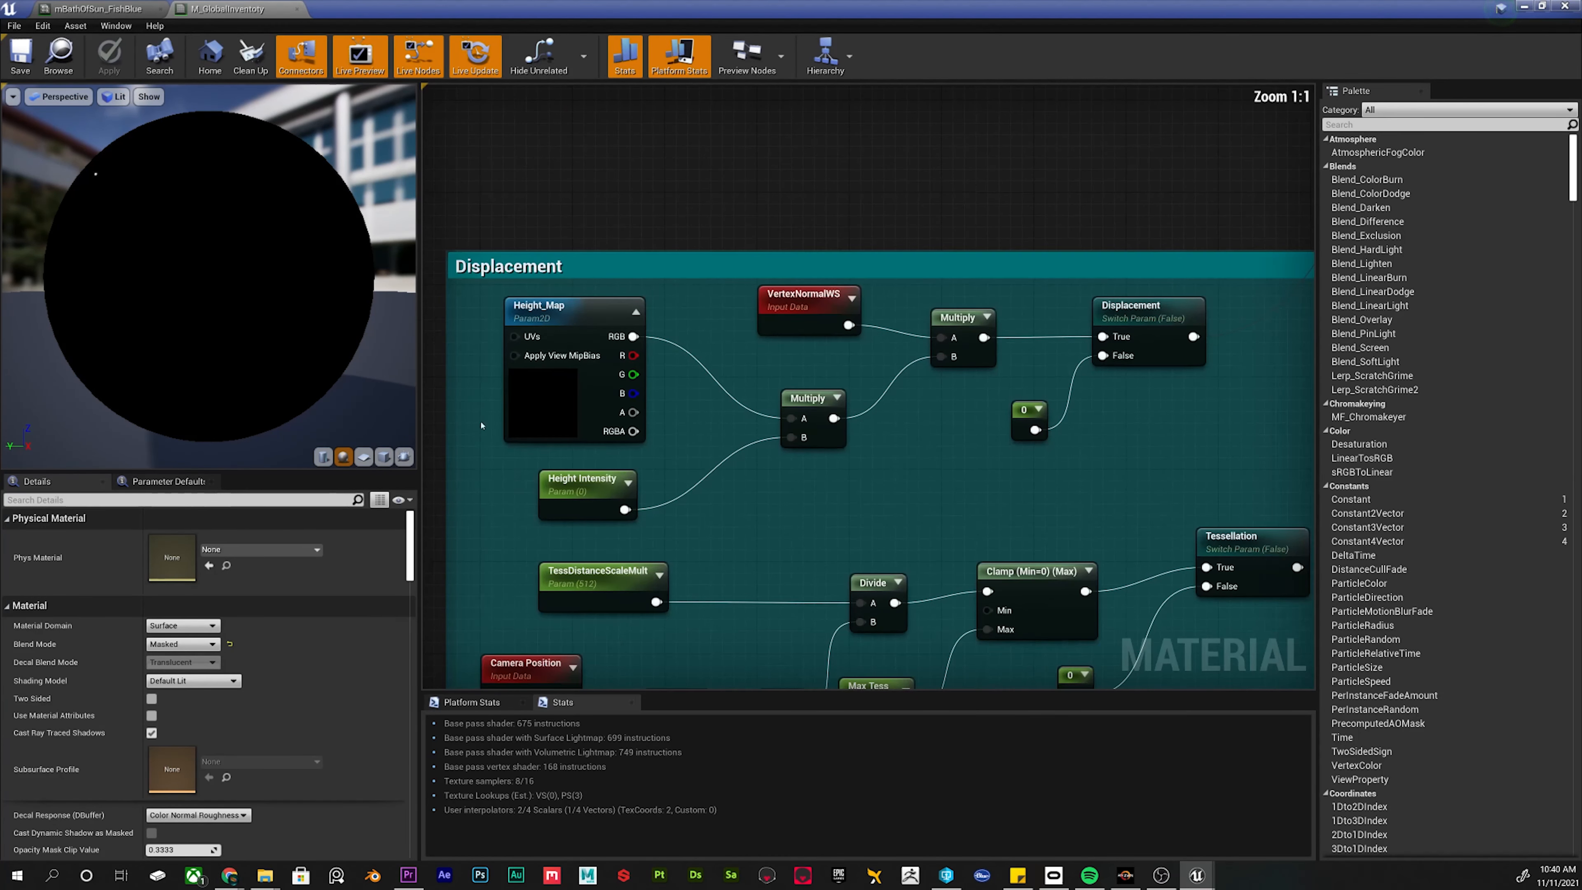
scroll(865, 424, down, 3)
right_drag(1063, 461, 1283, 580)
right_drag(810, 249, 781, 548)
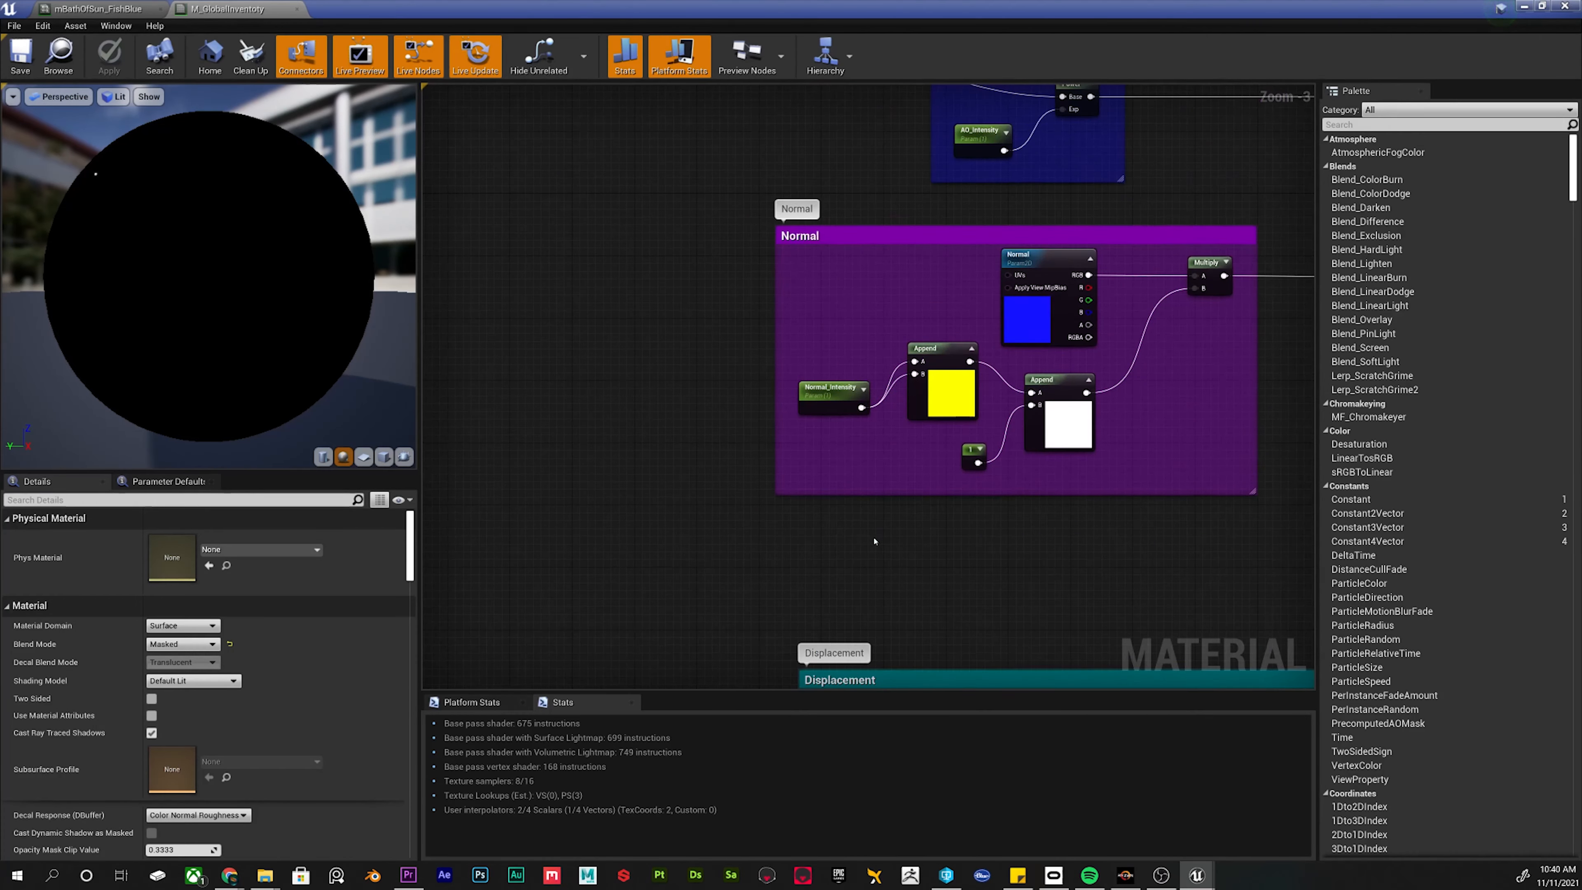
right_drag(781, 374, 869, 551)
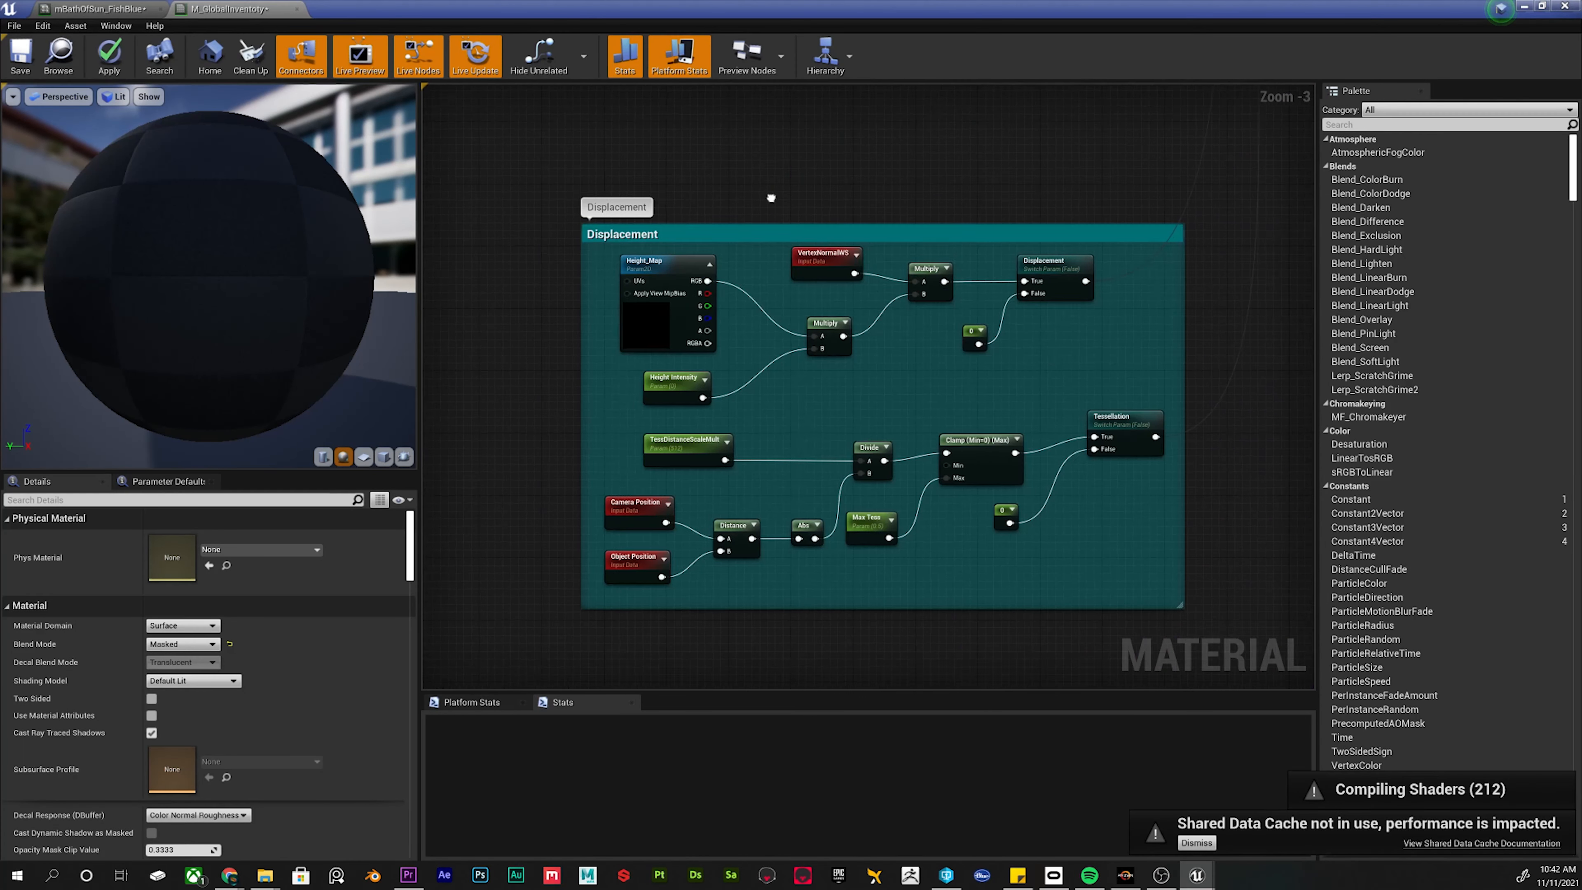
Inspect the RMO texture parameter and its channel connections to the Roughness, Metallic and AO groups.
right_drag(770, 199, 964, 470)
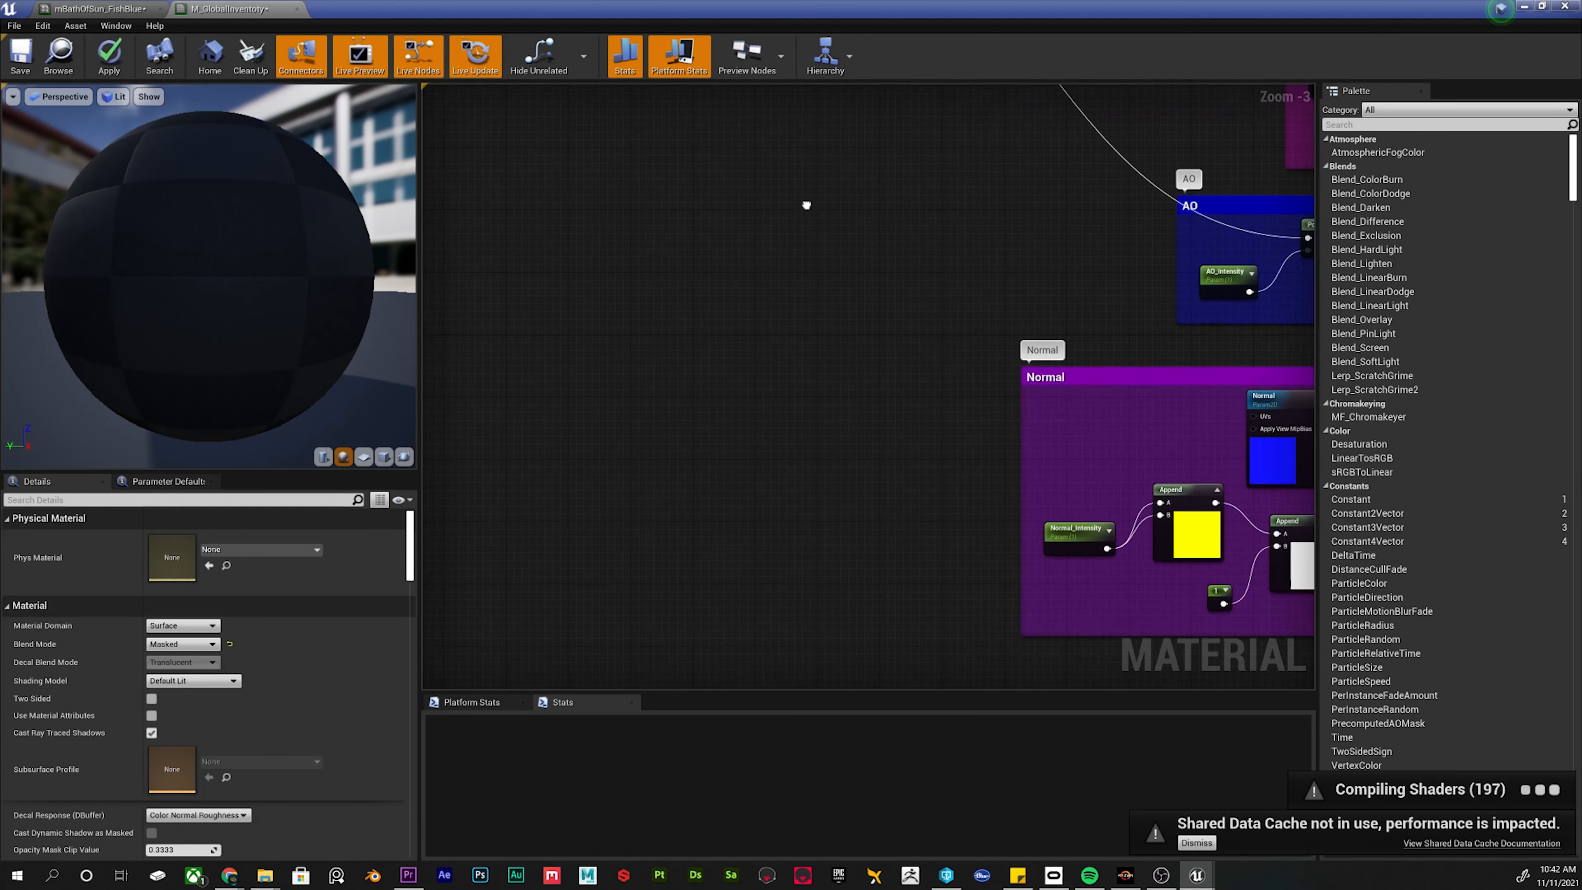
scroll(630, 368, up, 3)
click(685, 369)
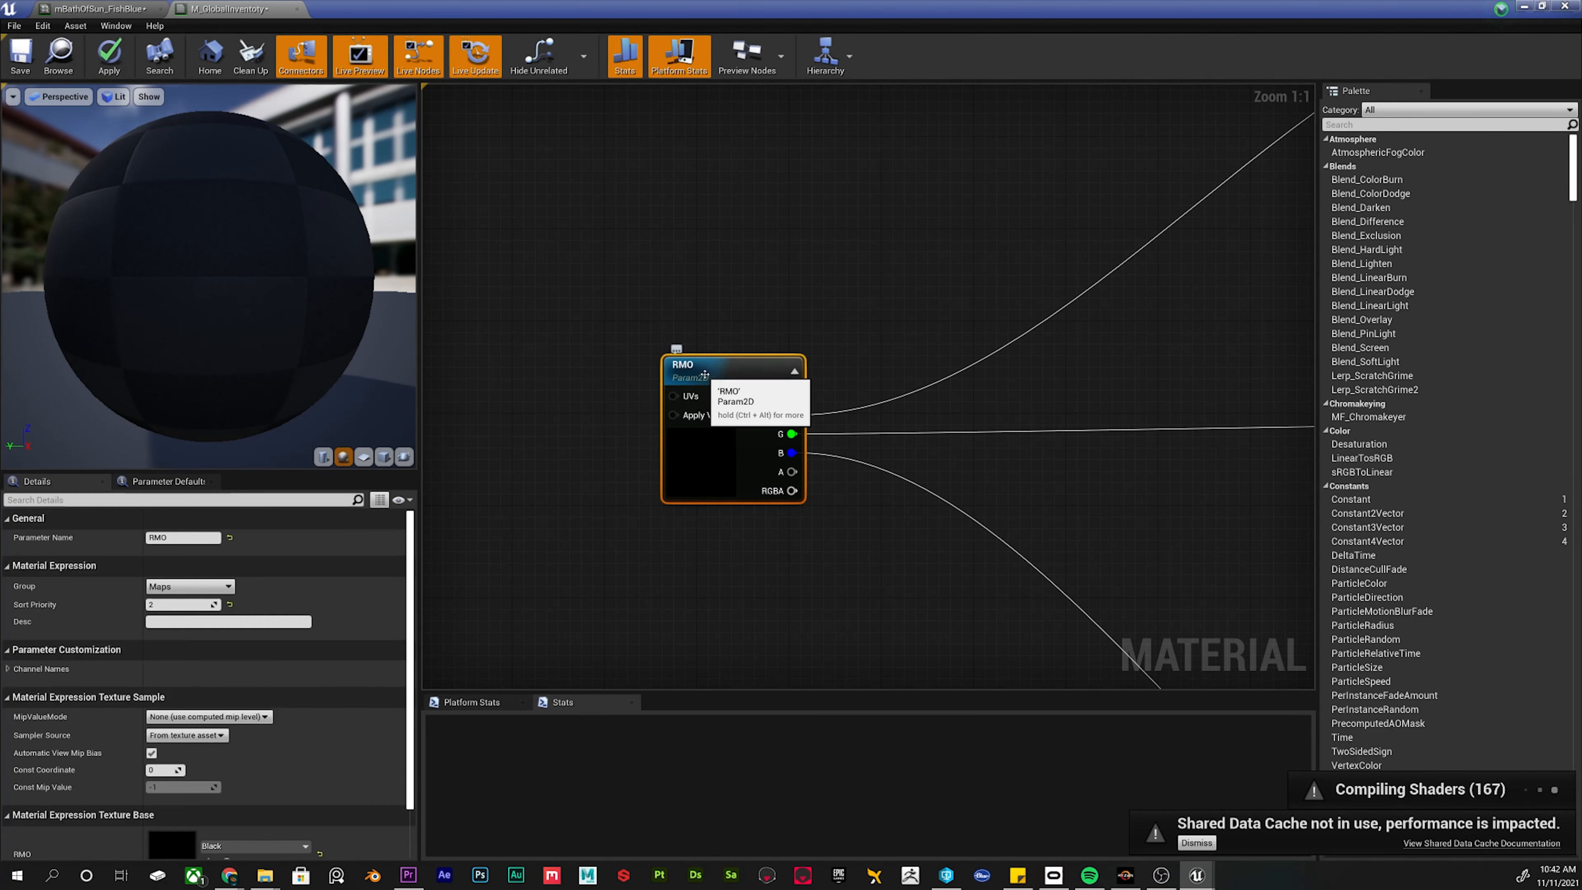
scroll(760, 369, down, 3)
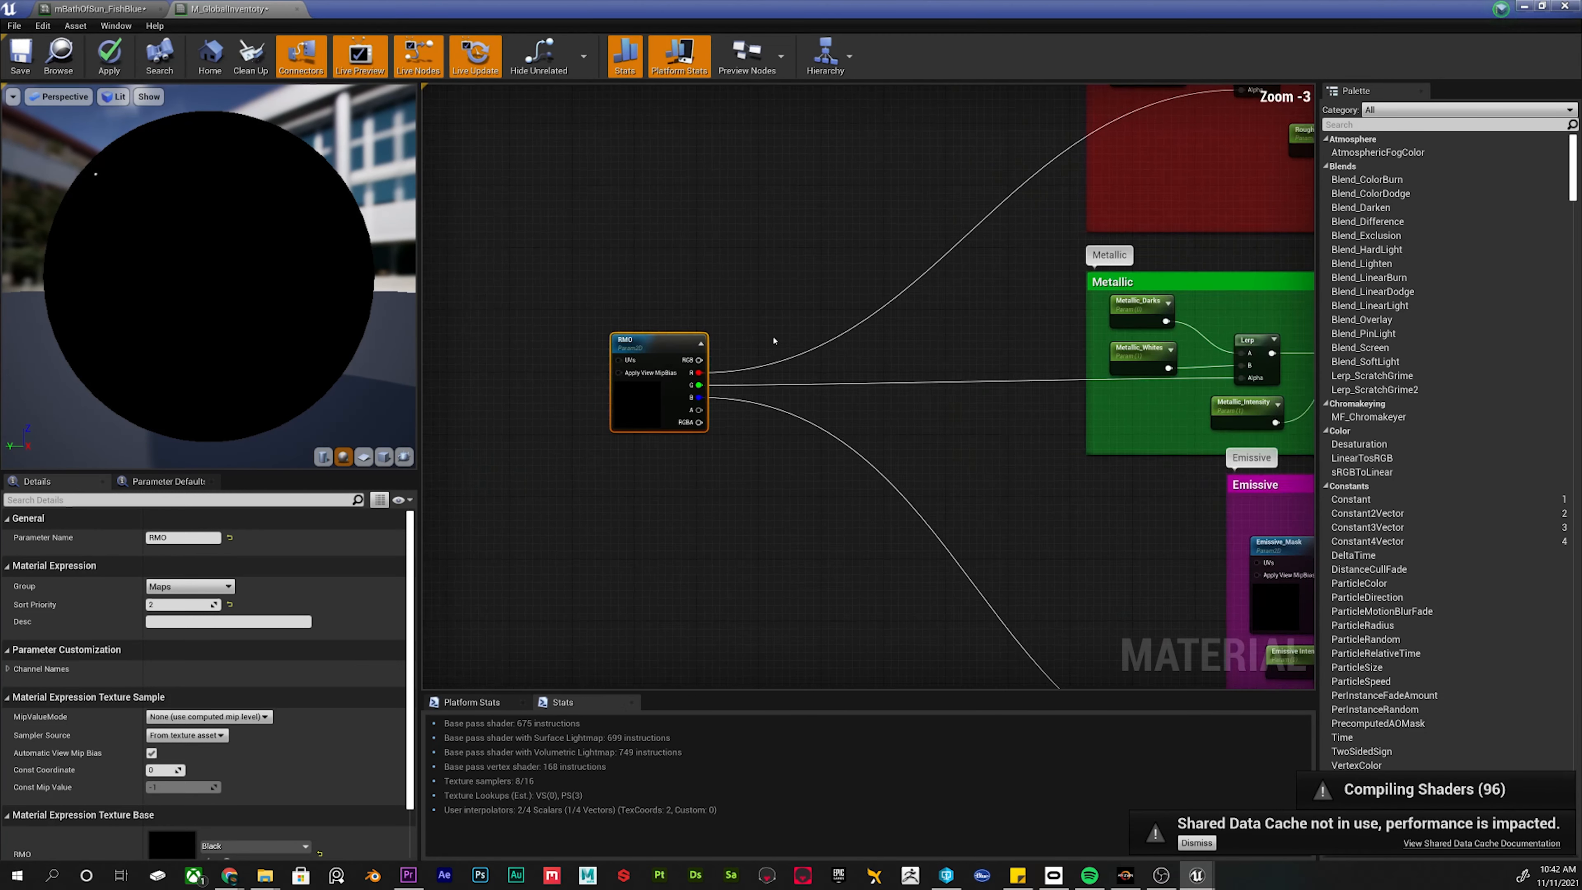
right_drag(1128, 394, 892, 269)
right_drag(897, 498, 797, 518)
scroll(903, 203, down, 6)
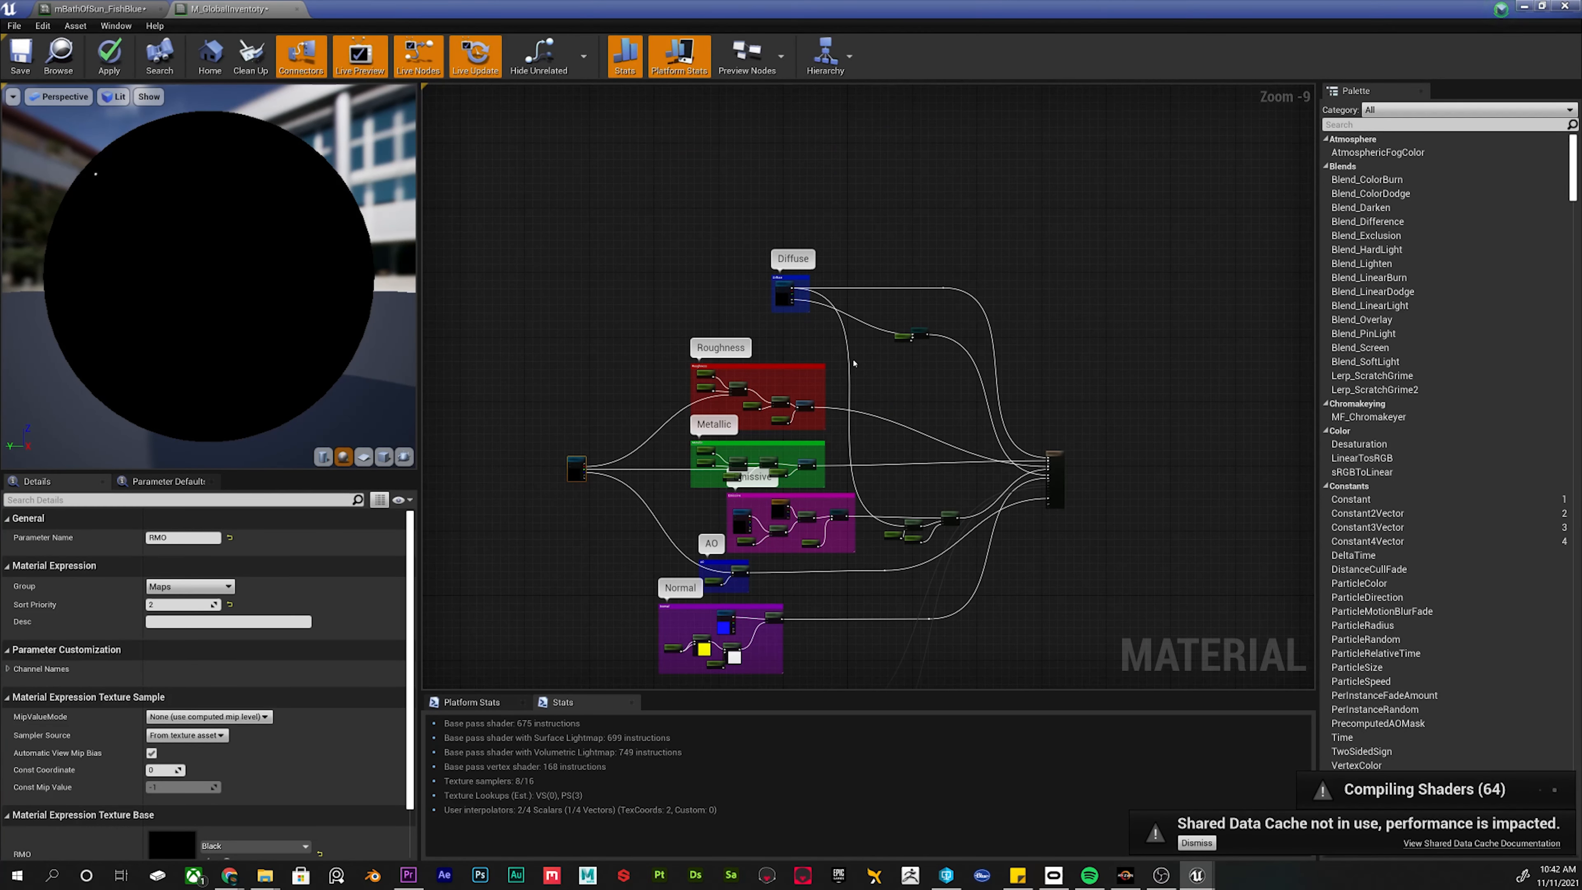
Trace the Diffuse texture's RGB and alpha outputs through the Alpha switch to the M_GlobalInventory output node.
scroll(861, 369, up, 2)
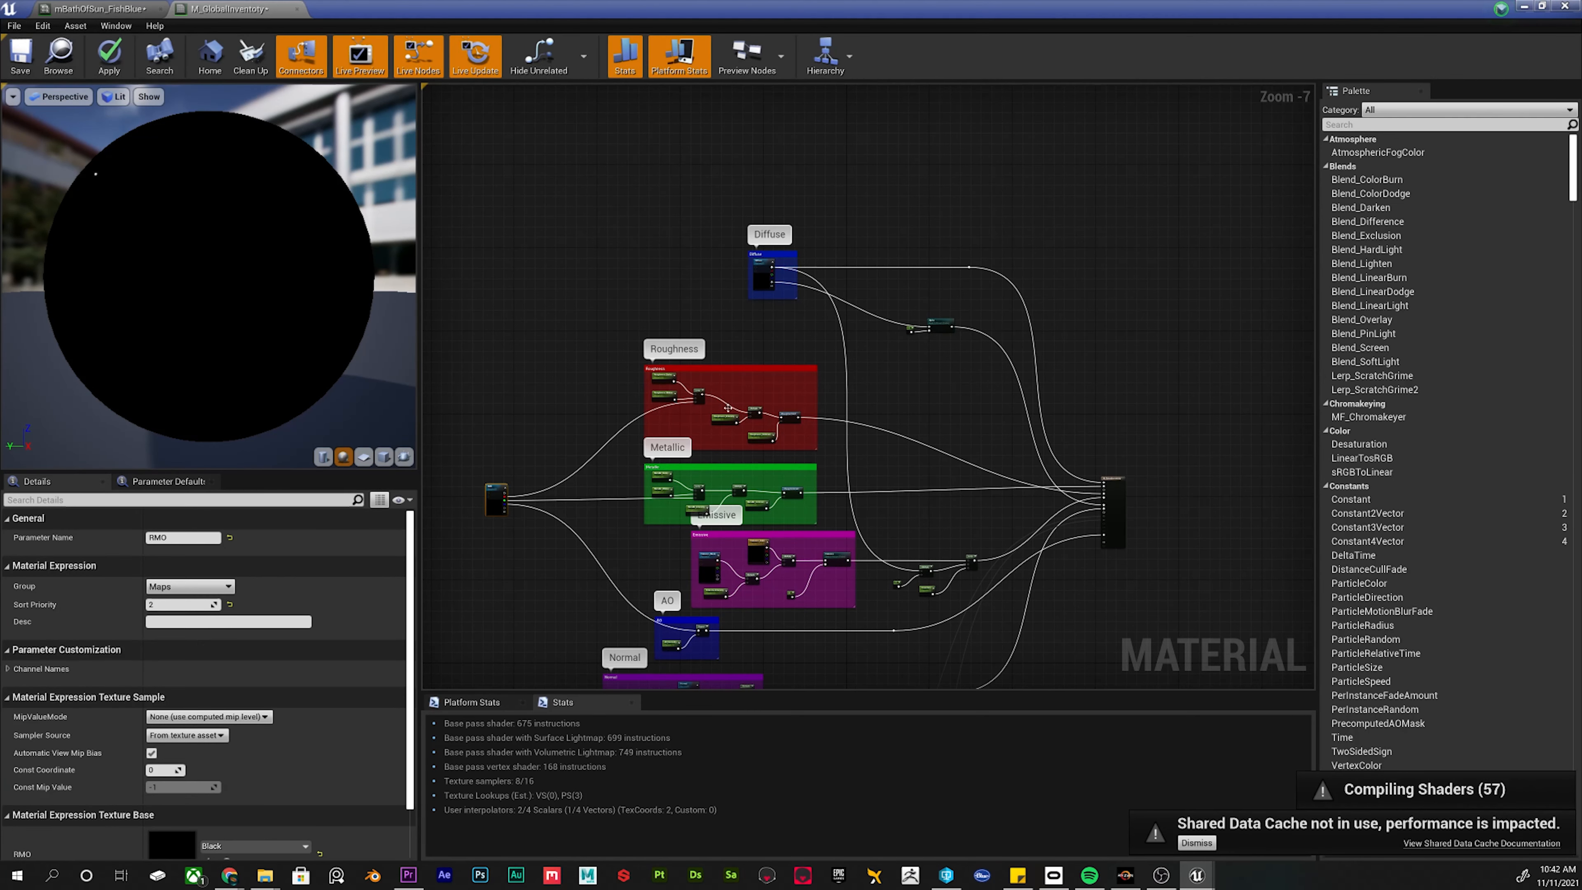
right_drag(922, 375, 858, 363)
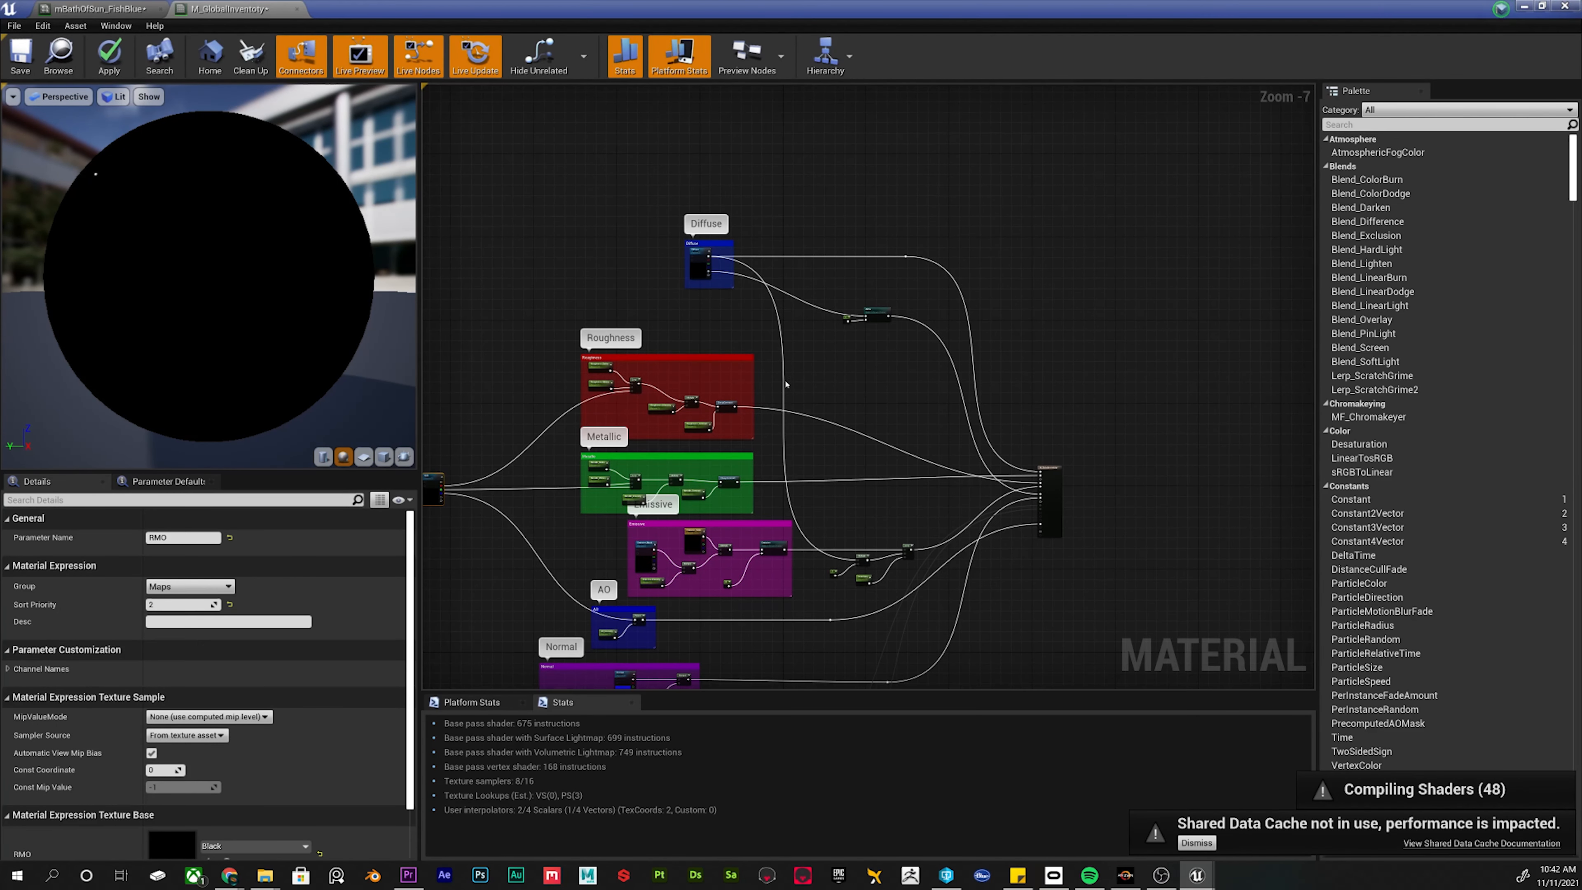
scroll(770, 354, up, 4)
right_drag(787, 308, 593, 452)
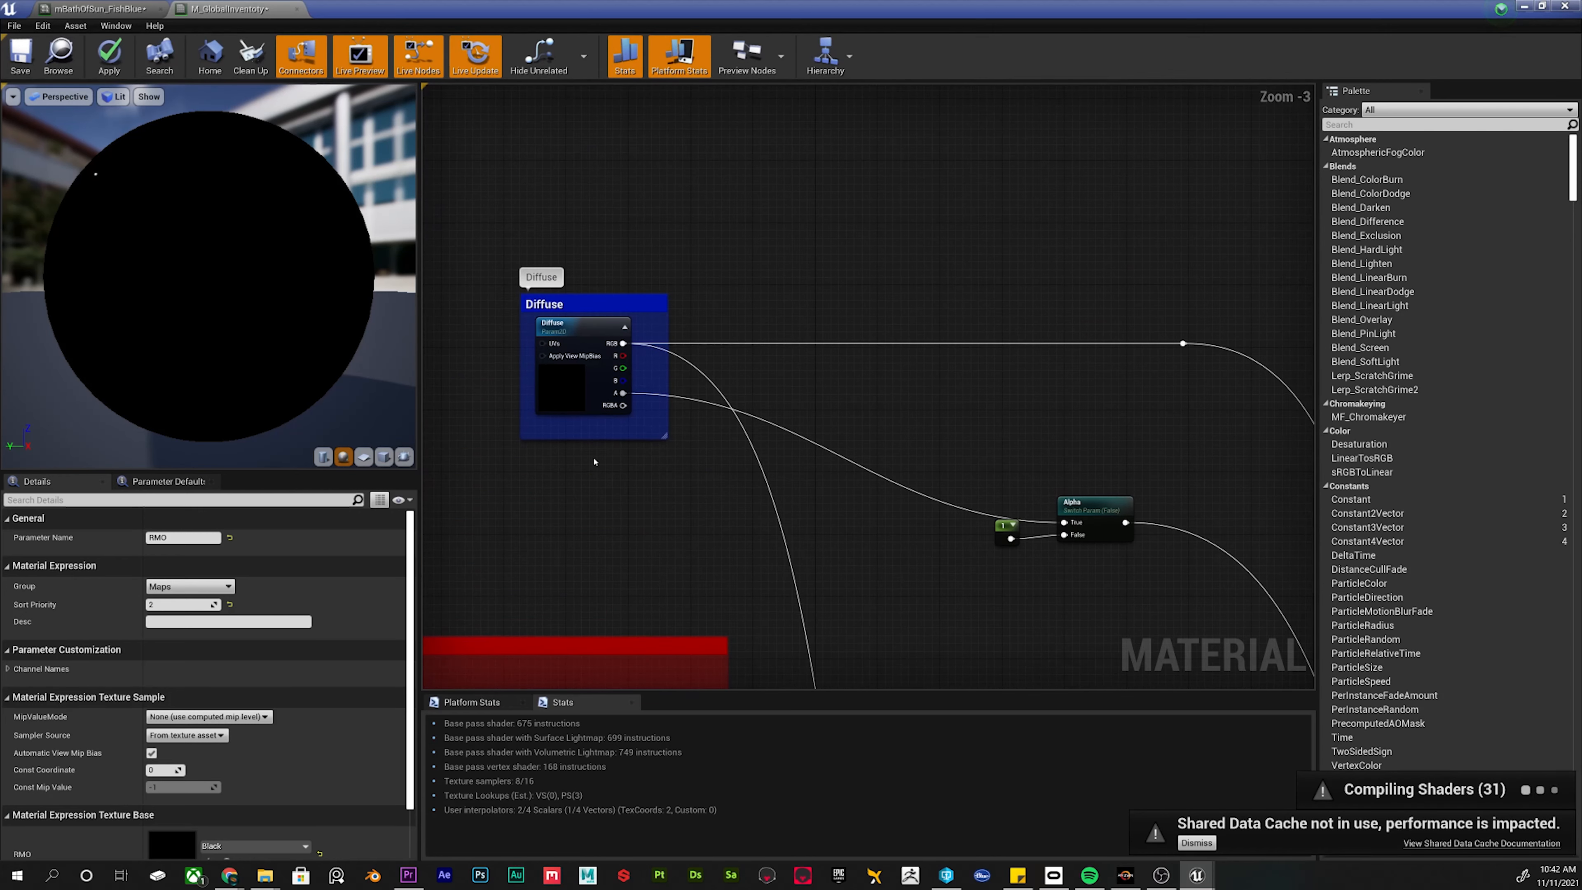
right_drag(549, 324, 472, 257)
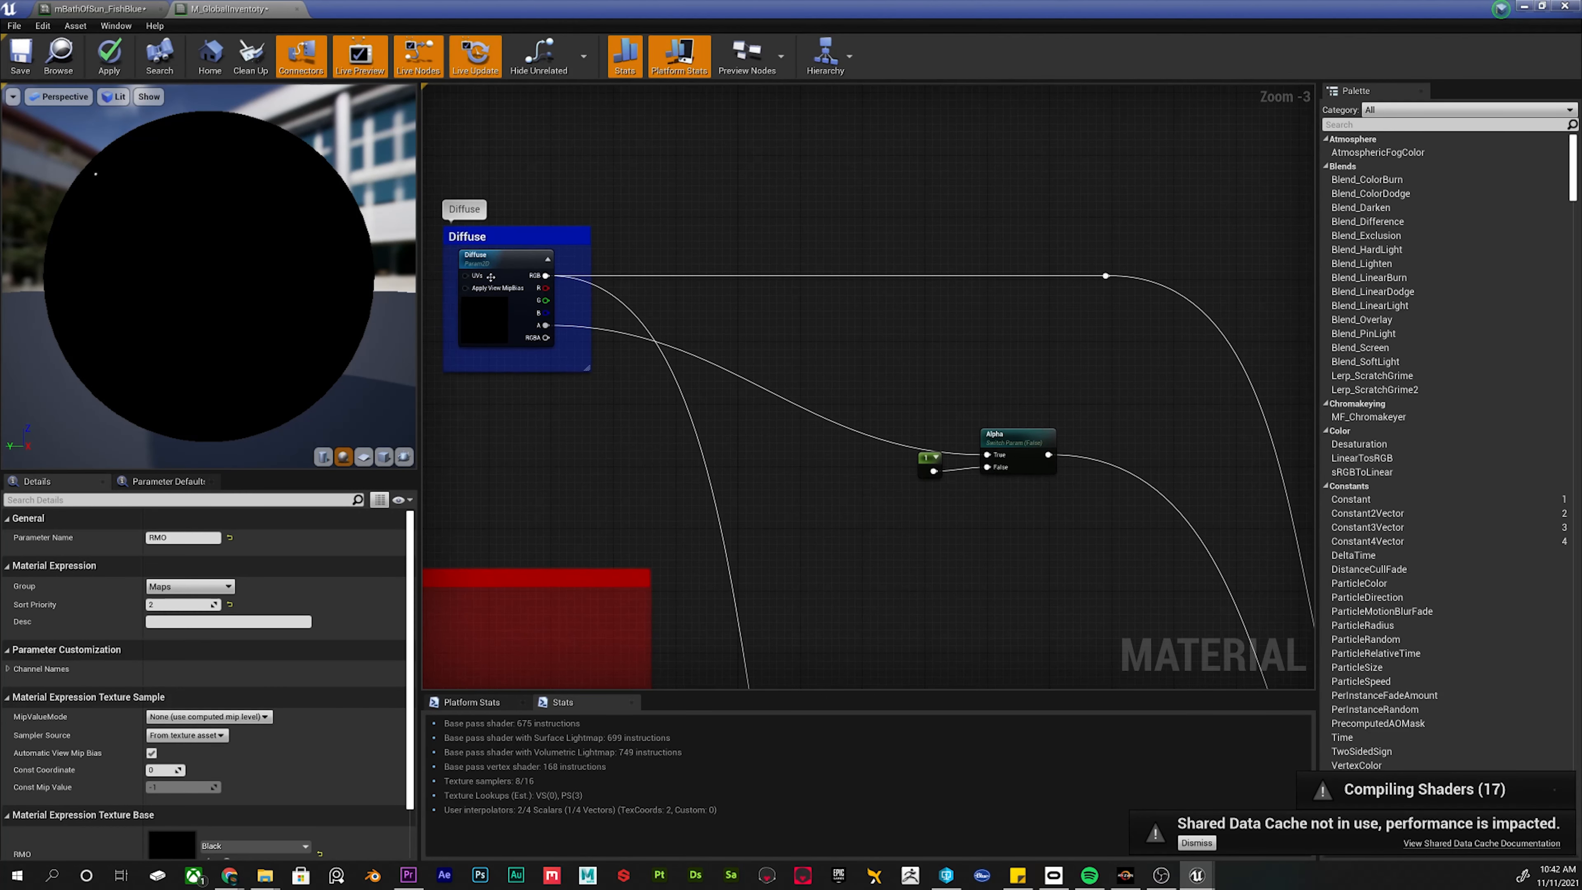
right_drag(944, 434, 881, 300)
right_drag(1021, 623, 825, 311)
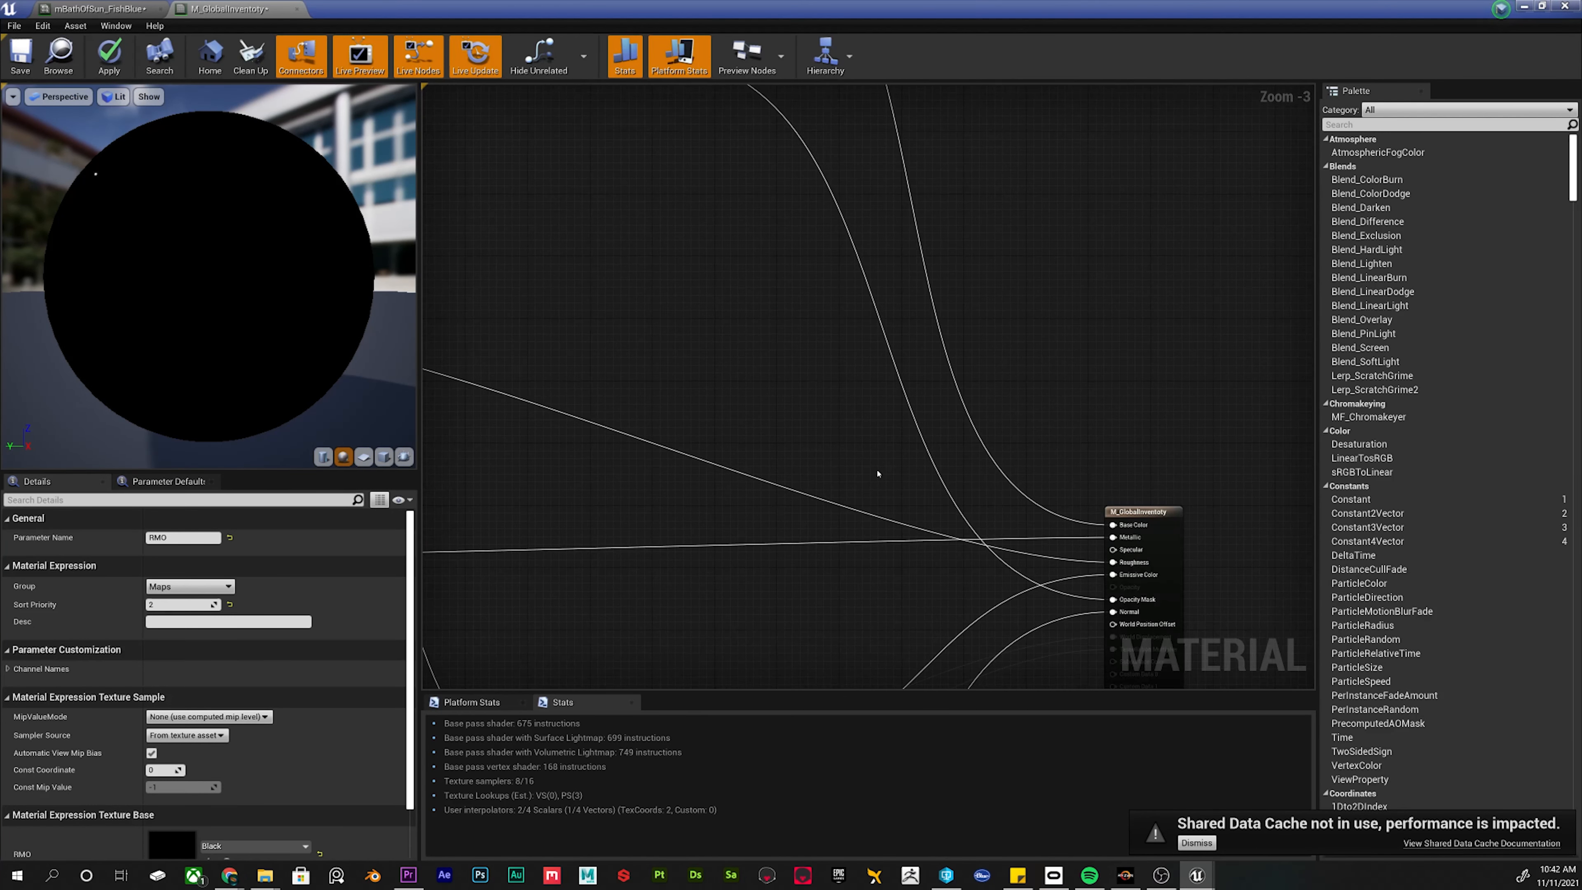
right_drag(1095, 658, 906, 457)
right_drag(792, 355, 1271, 561)
right_drag(1051, 274, 927, 484)
right_drag(743, 285, 1069, 334)
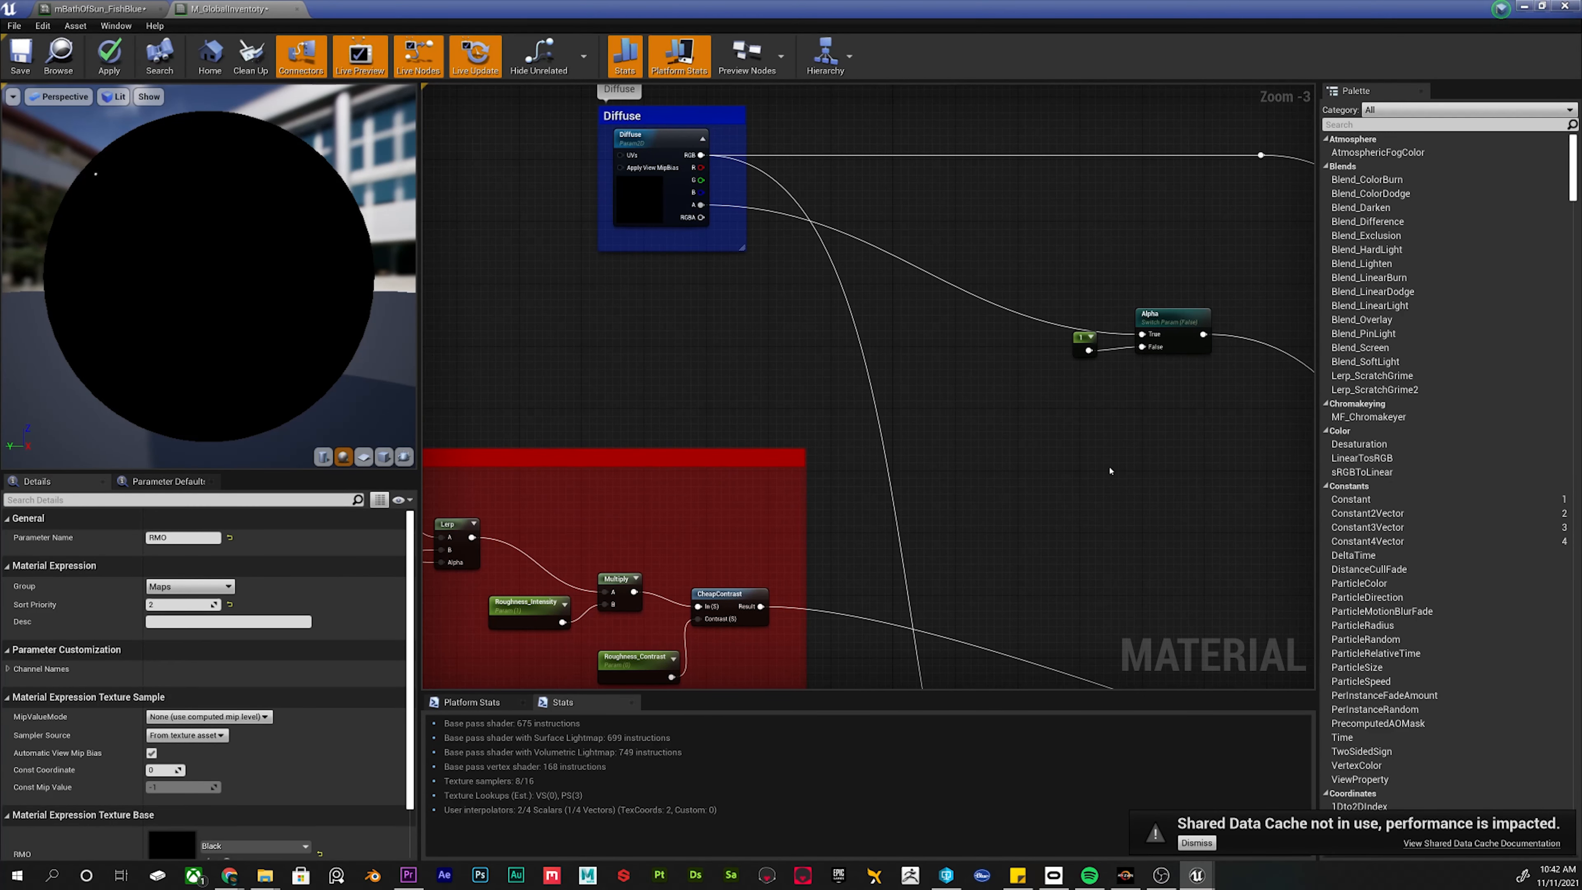
right_drag(1110, 471, 1017, 460)
Examine the Emissive group's mask, color and intensity parameters and their path through the Emissive switch.
scroll(1017, 459, down, 3)
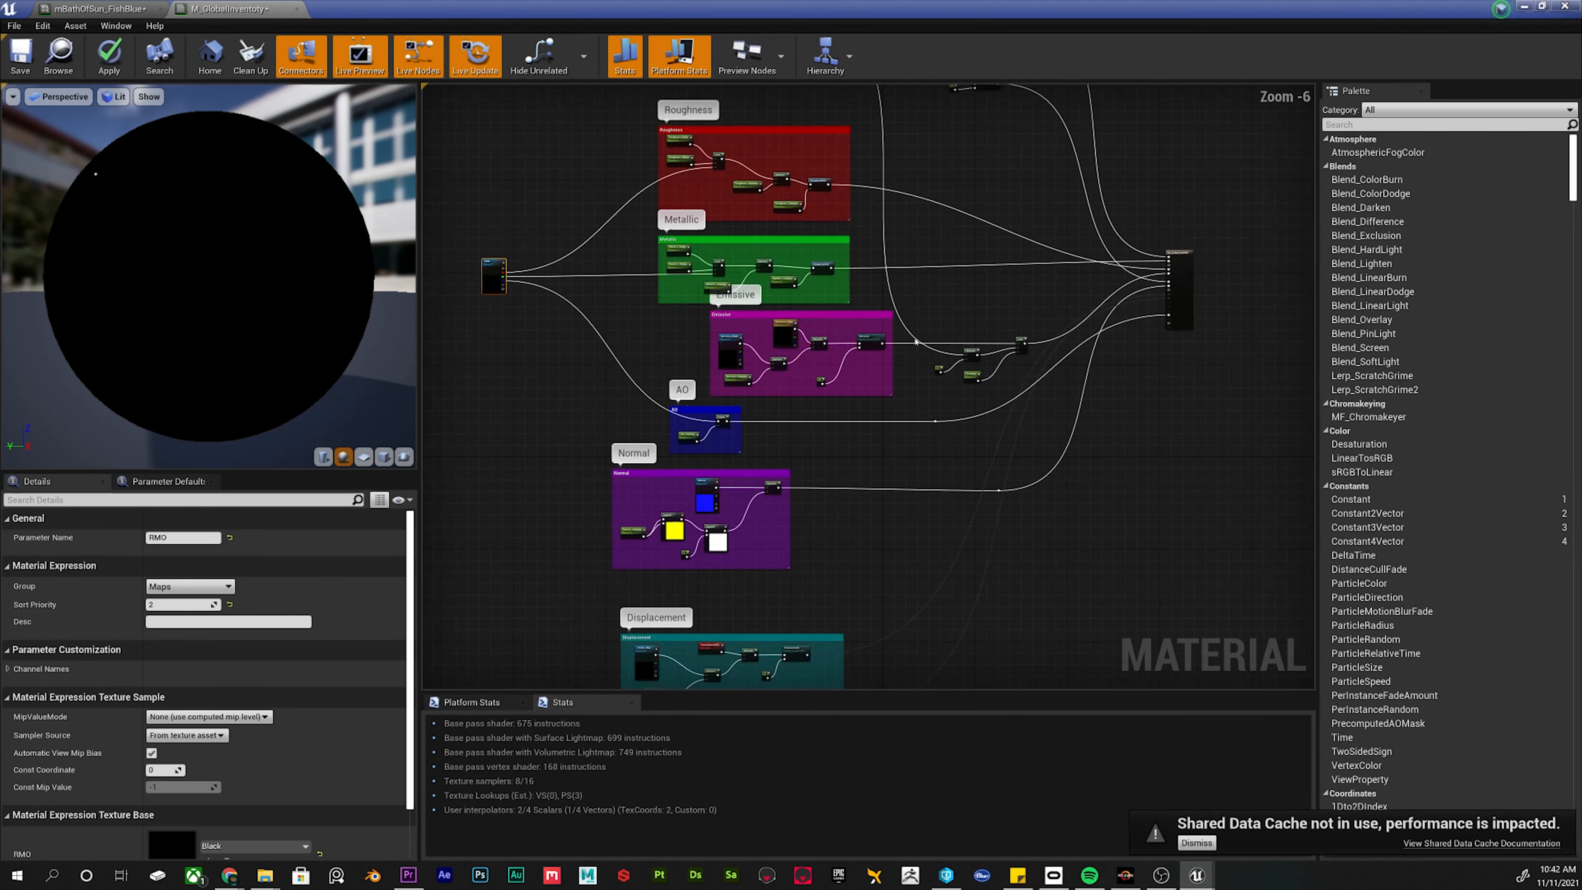
scroll(916, 341, up, 3)
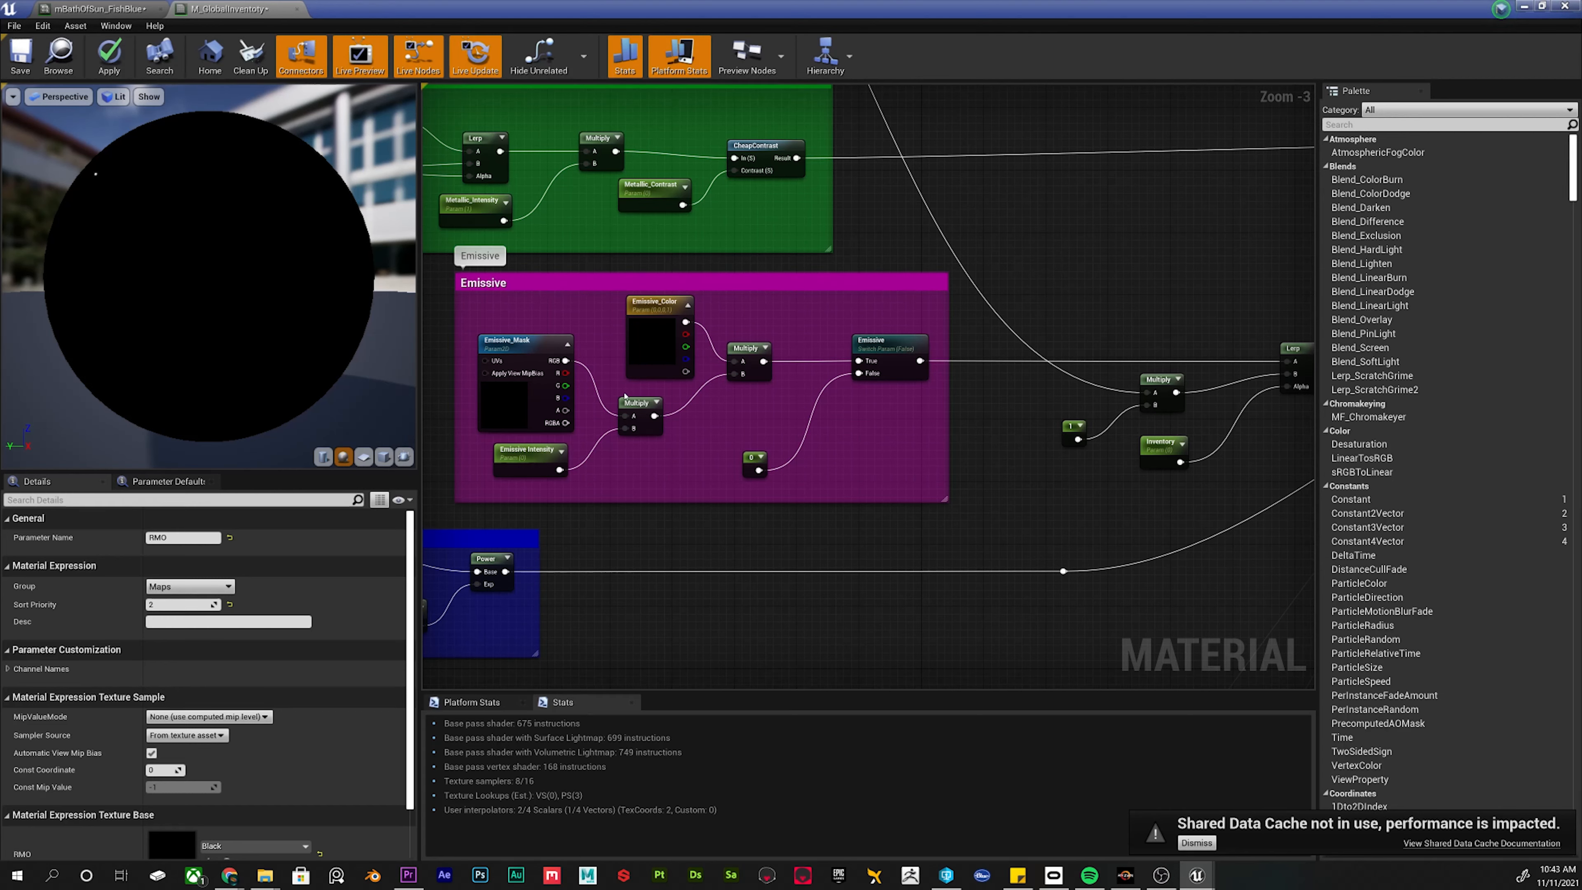
right_drag(657, 356, 591, 351)
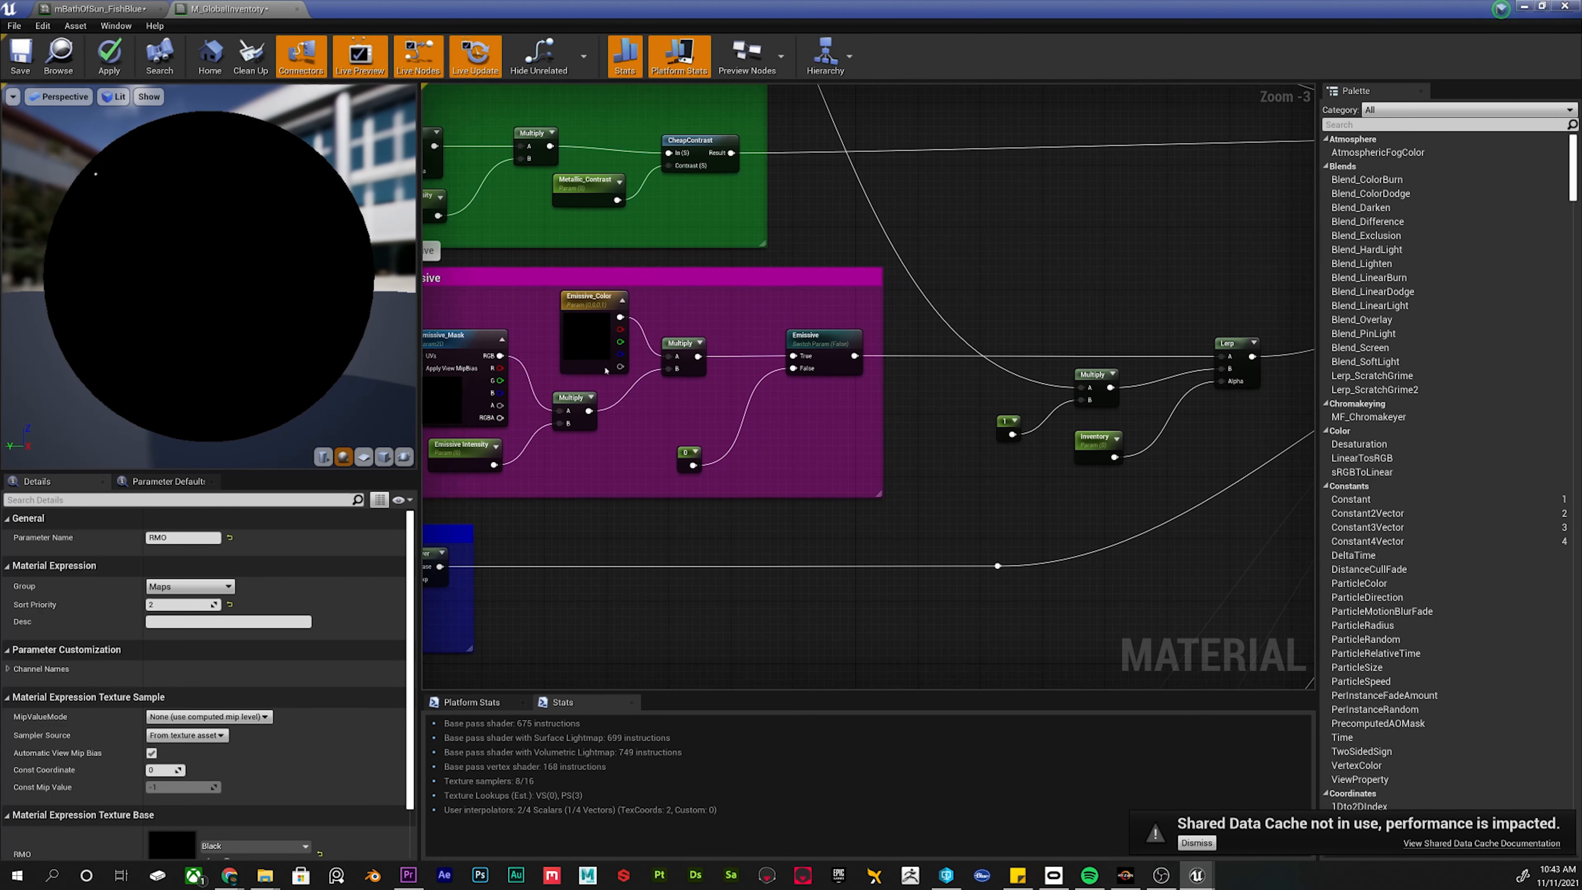
right_drag(763, 312, 849, 284)
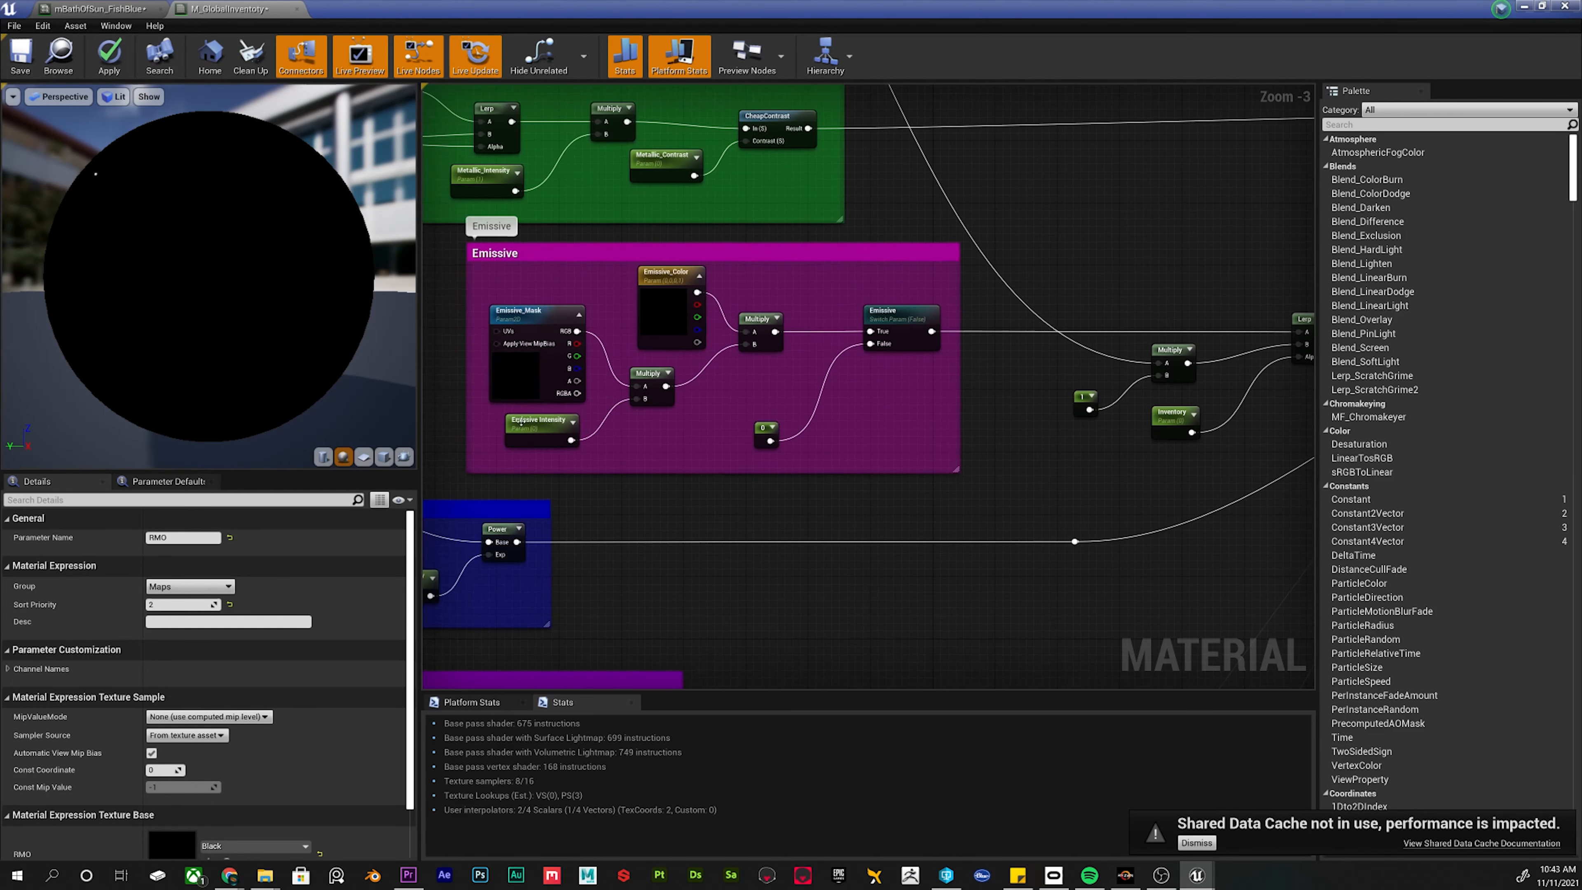
right_drag(765, 375, 666, 365)
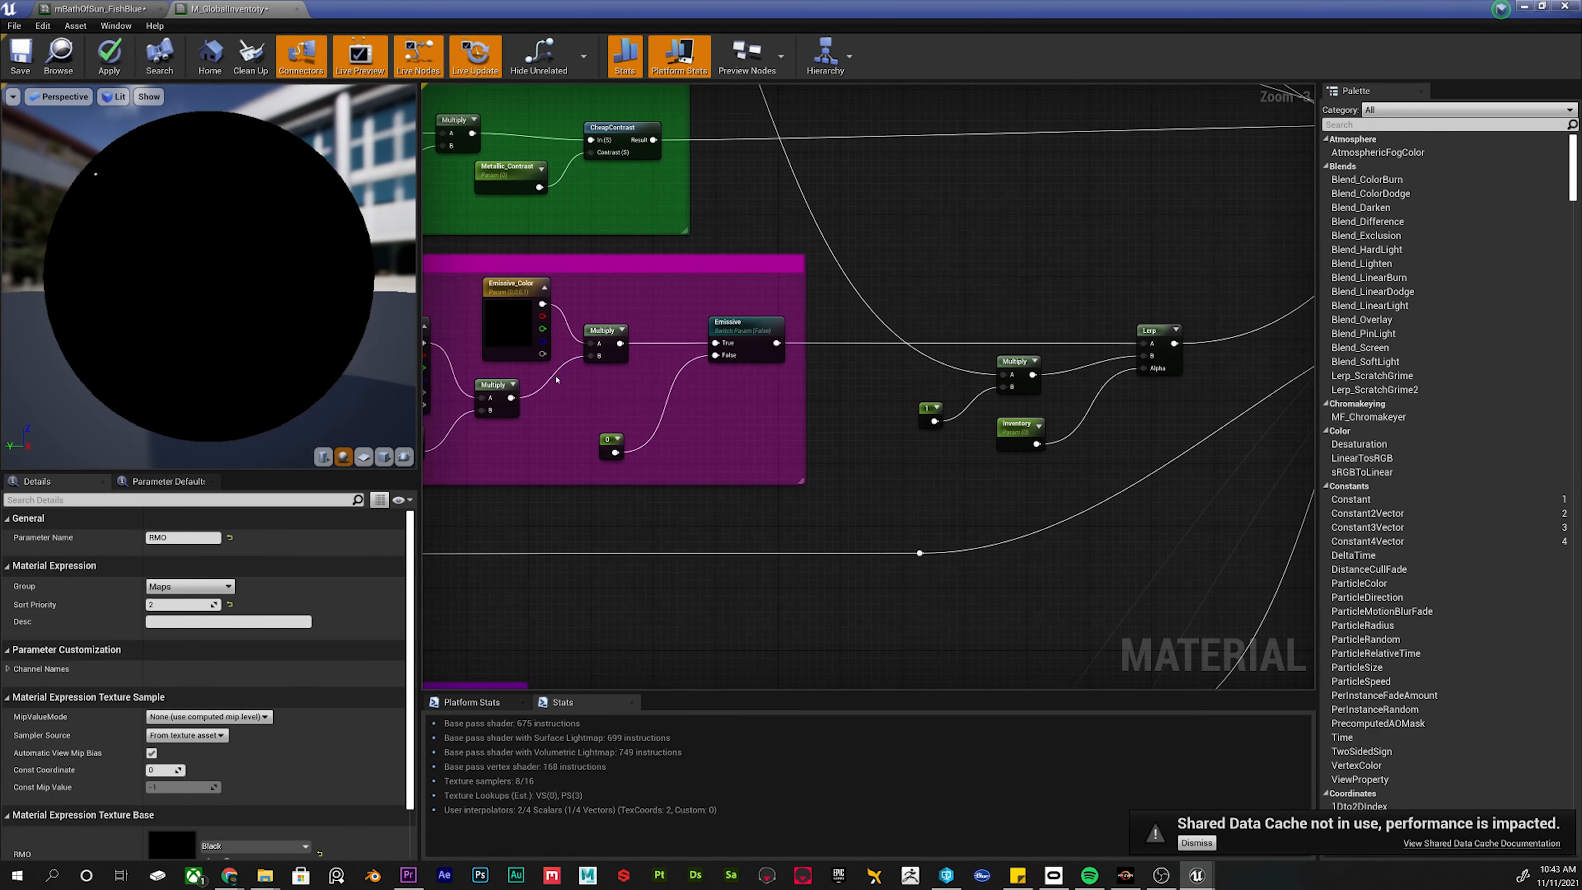
In the mBathOfSun_FishBlue material instance, turn on the Emissive switch and enable the Emissive_Mask override.
click(105, 9)
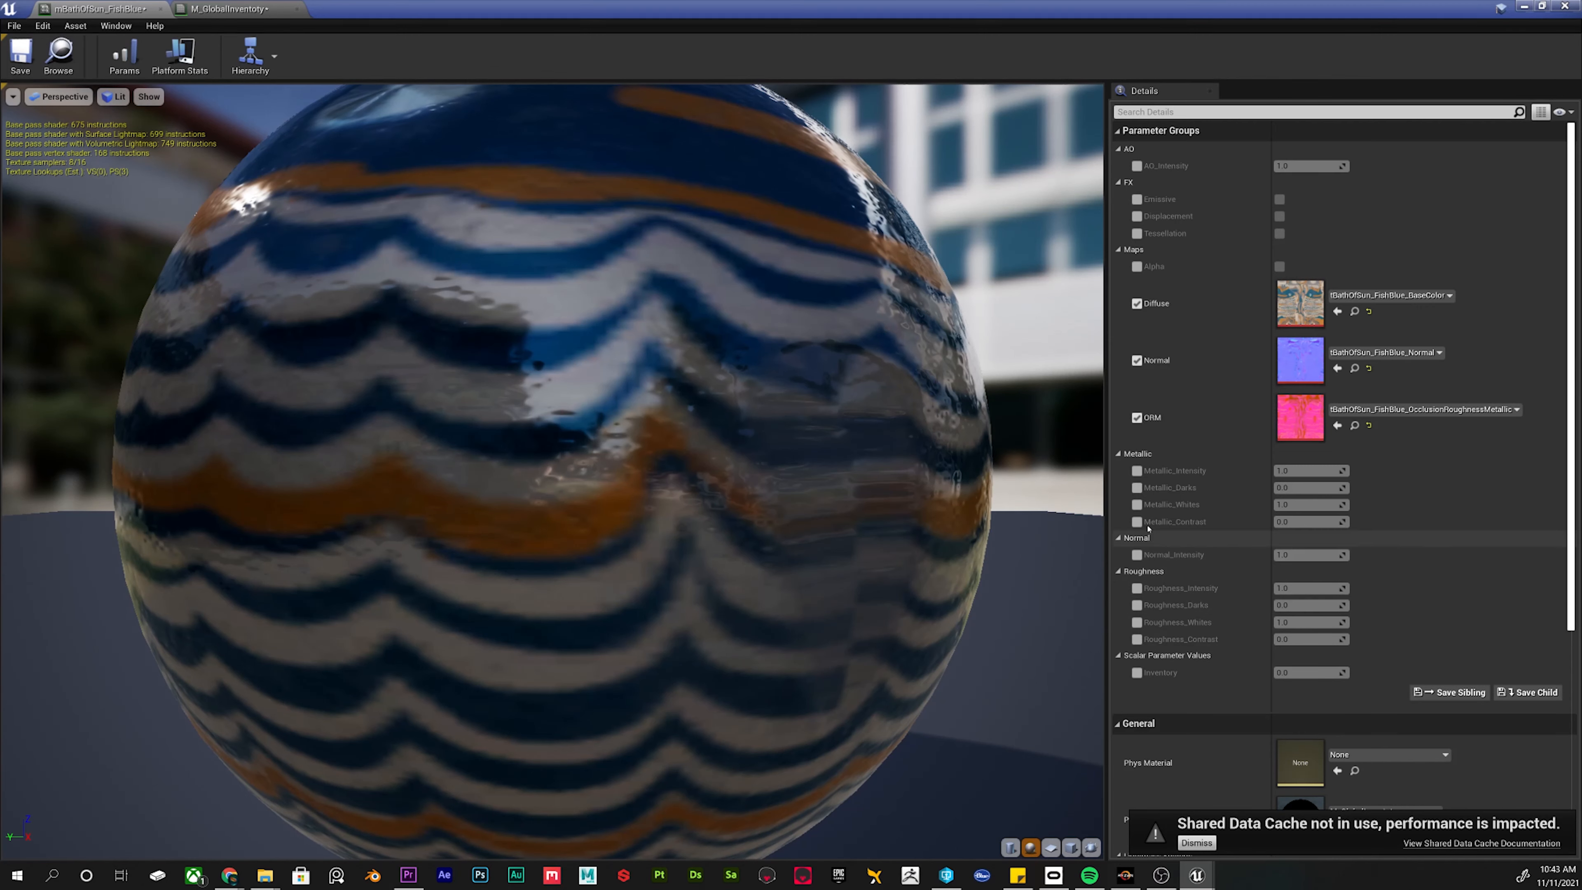
click(1137, 199)
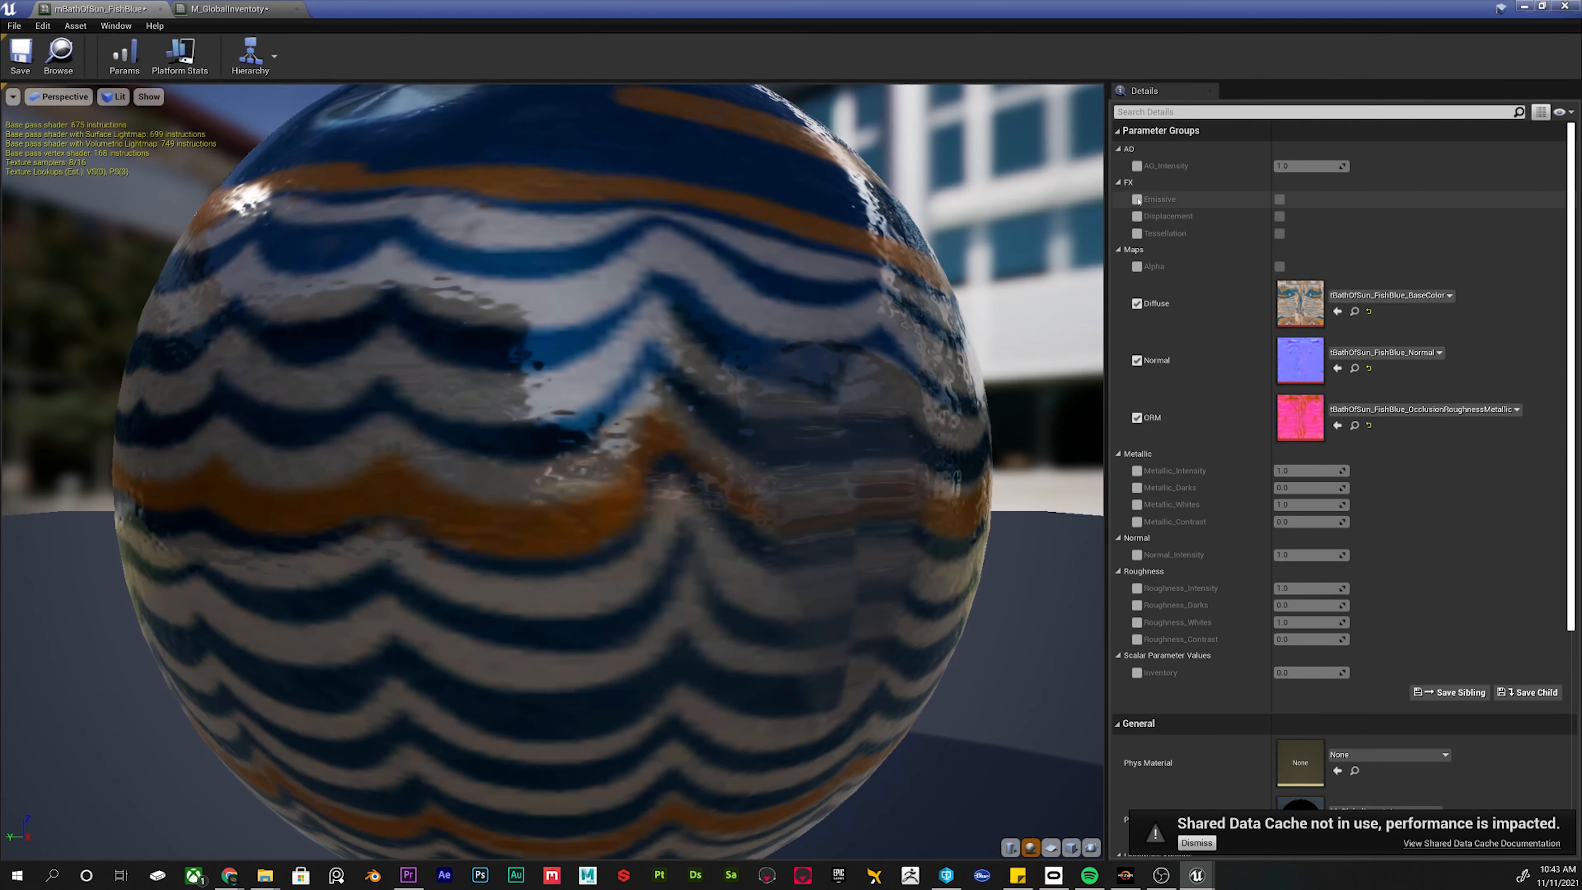
click(1279, 200)
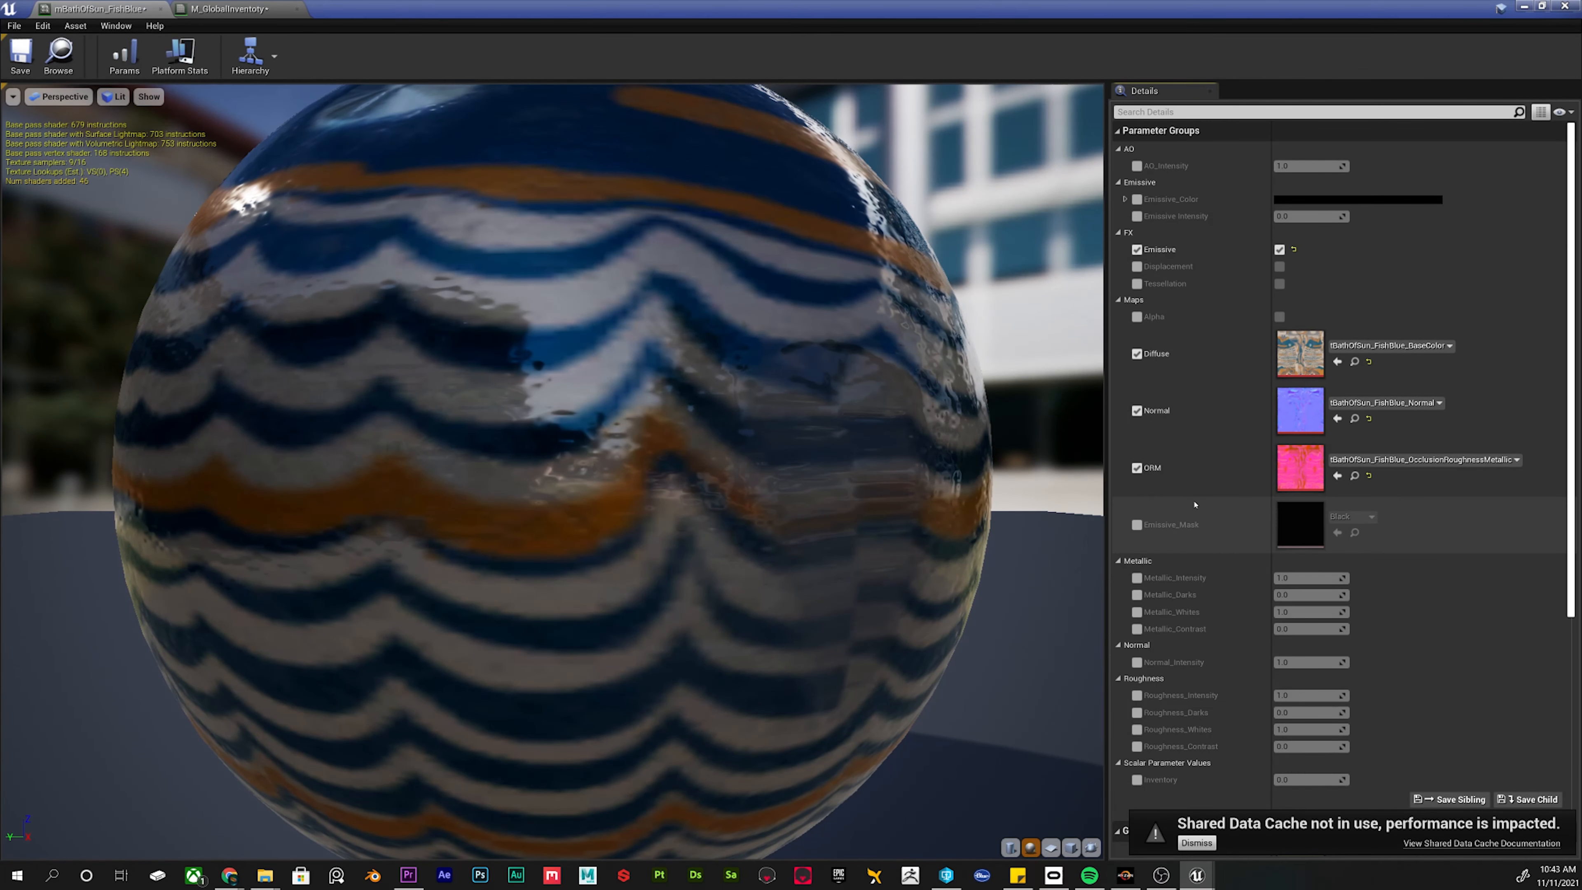
click(1136, 524)
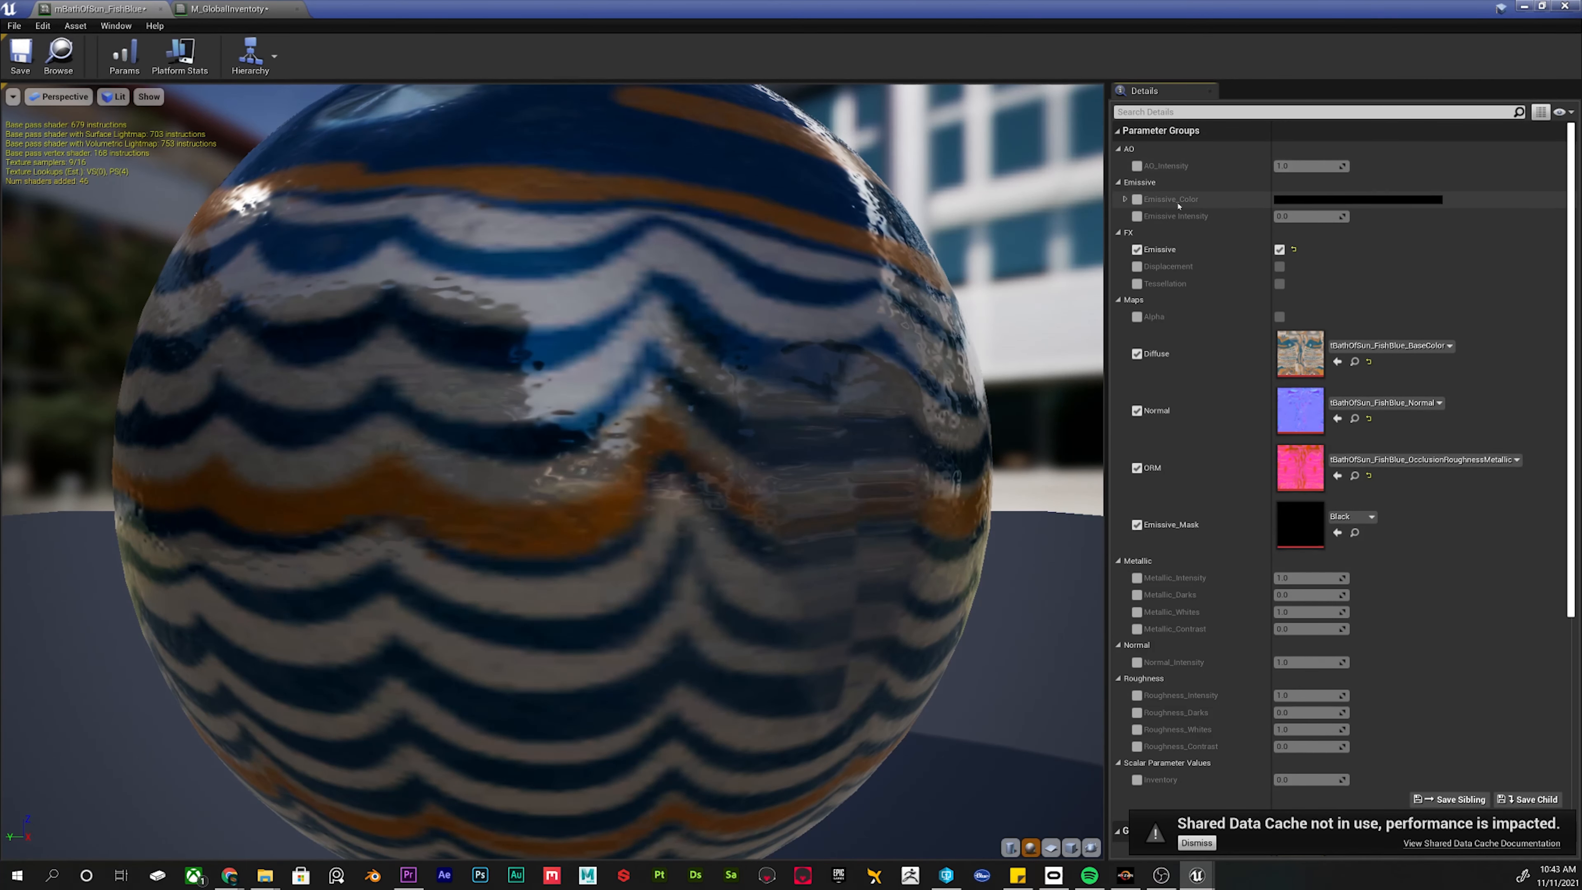
Enable the Emissive_Color and Emissive Intensity overrides, and turn both off again.
click(1137, 198)
click(1137, 215)
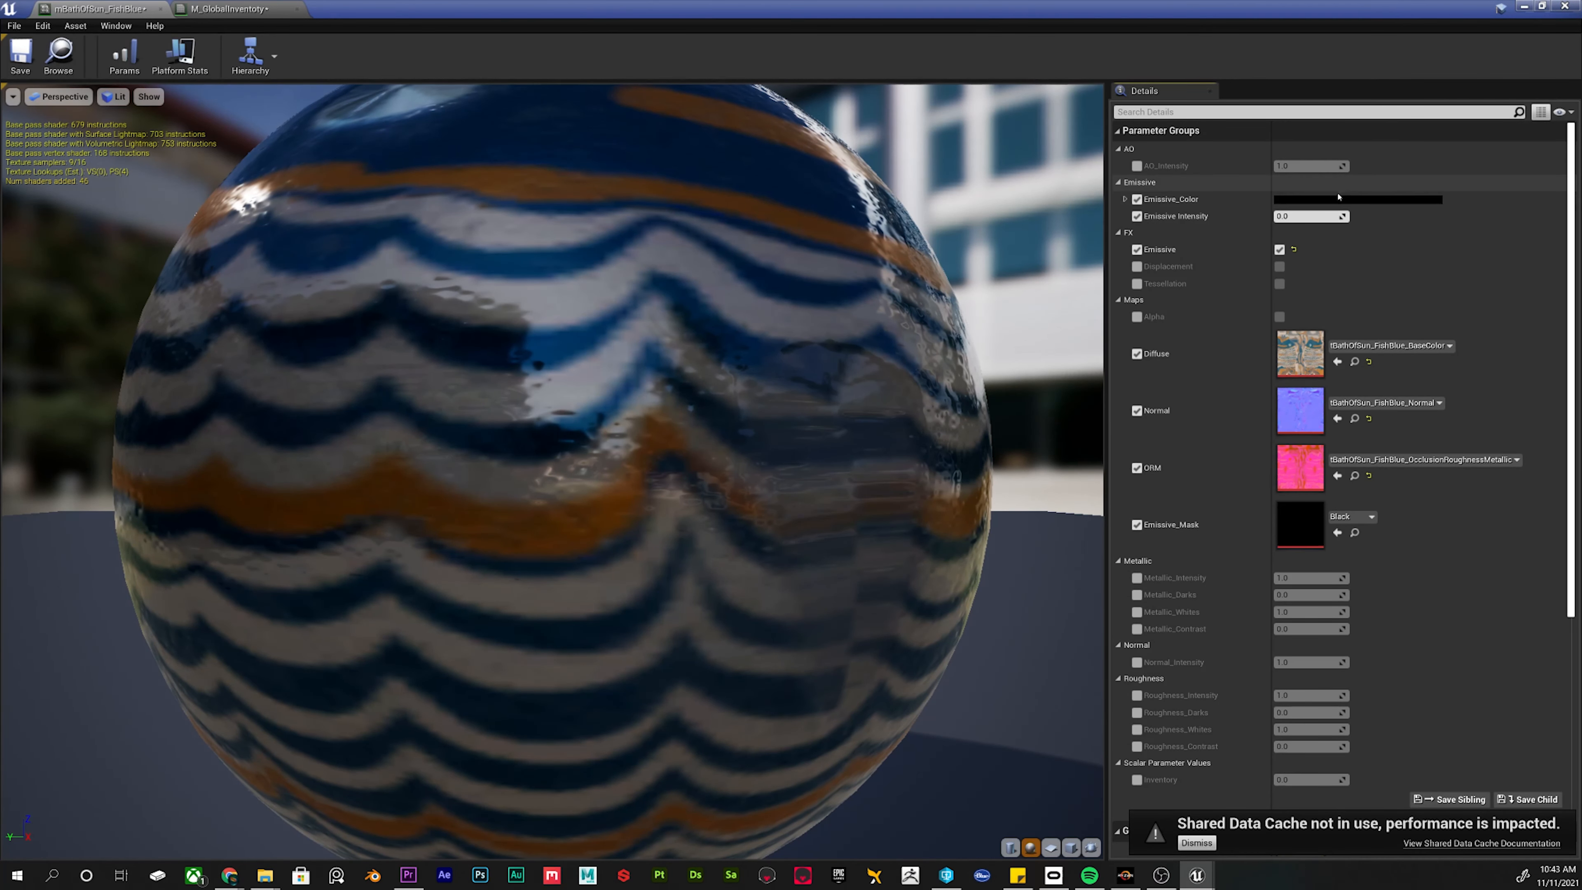
click(1137, 199)
click(1137, 216)
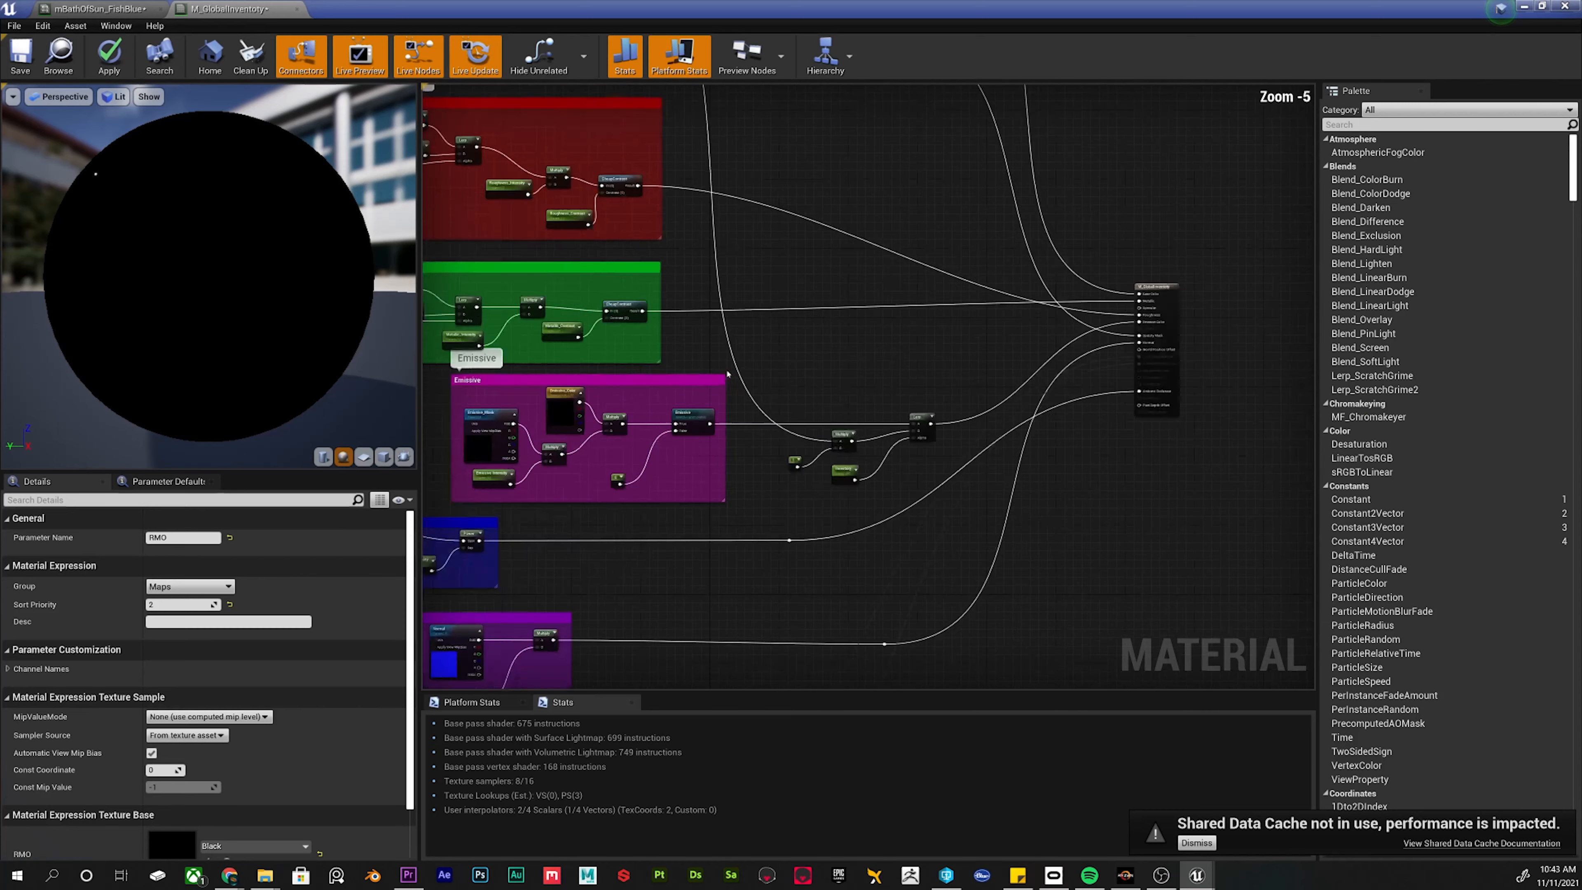
Return to the M_GlobalInventory graph and examine how the Emissive group feeds the Lerp node before the material output.
scroll(727, 375, down, 1)
right_drag(819, 342, 833, 399)
scroll(784, 424, up, 2)
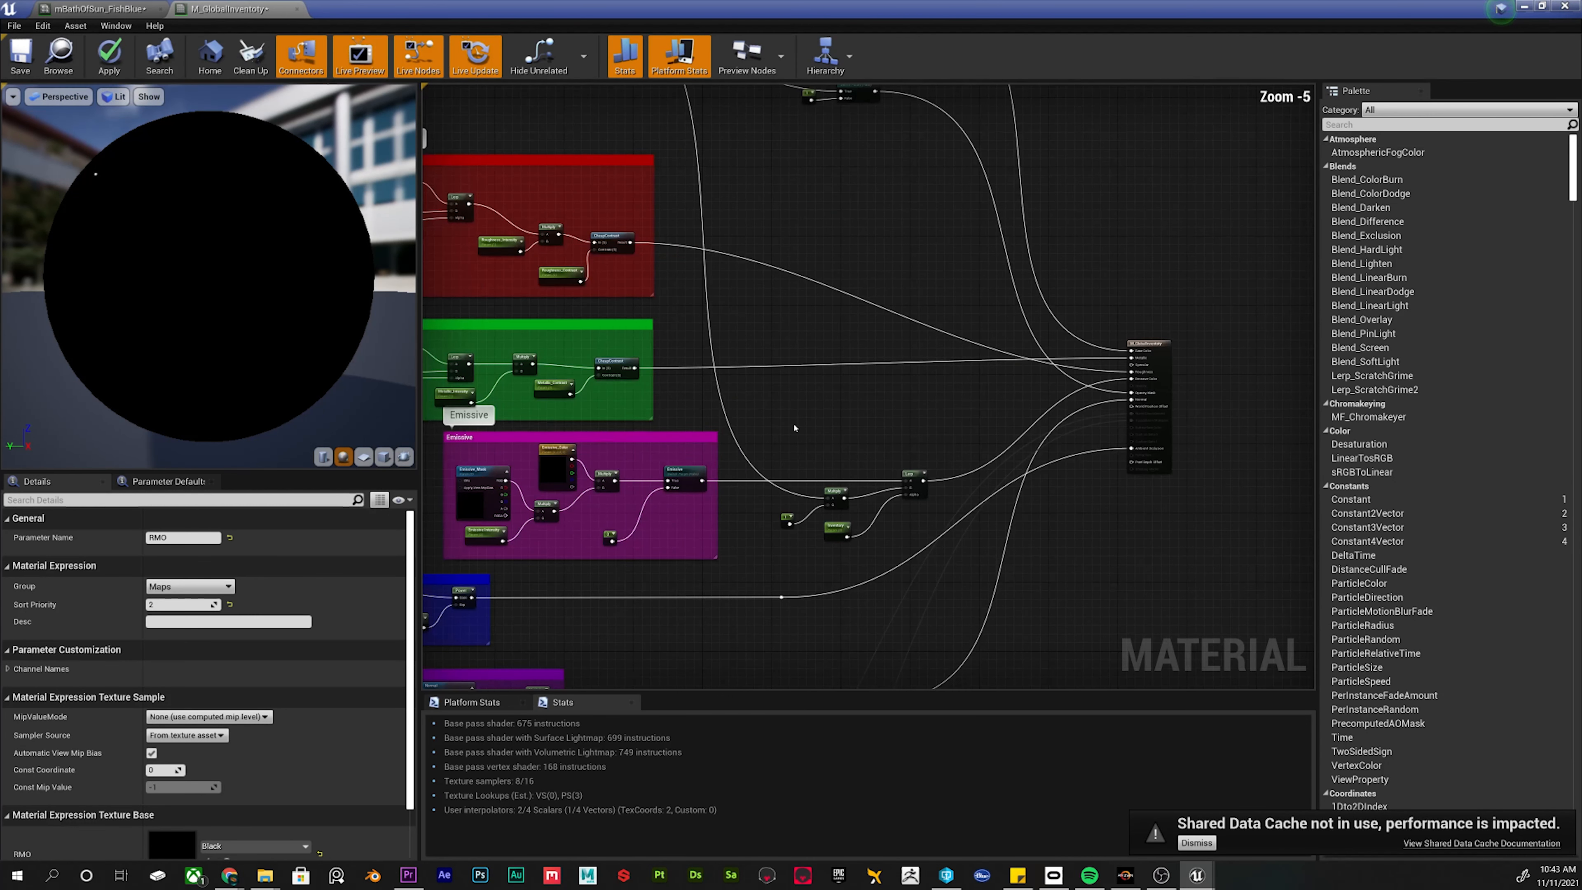
right_drag(781, 294, 804, 436)
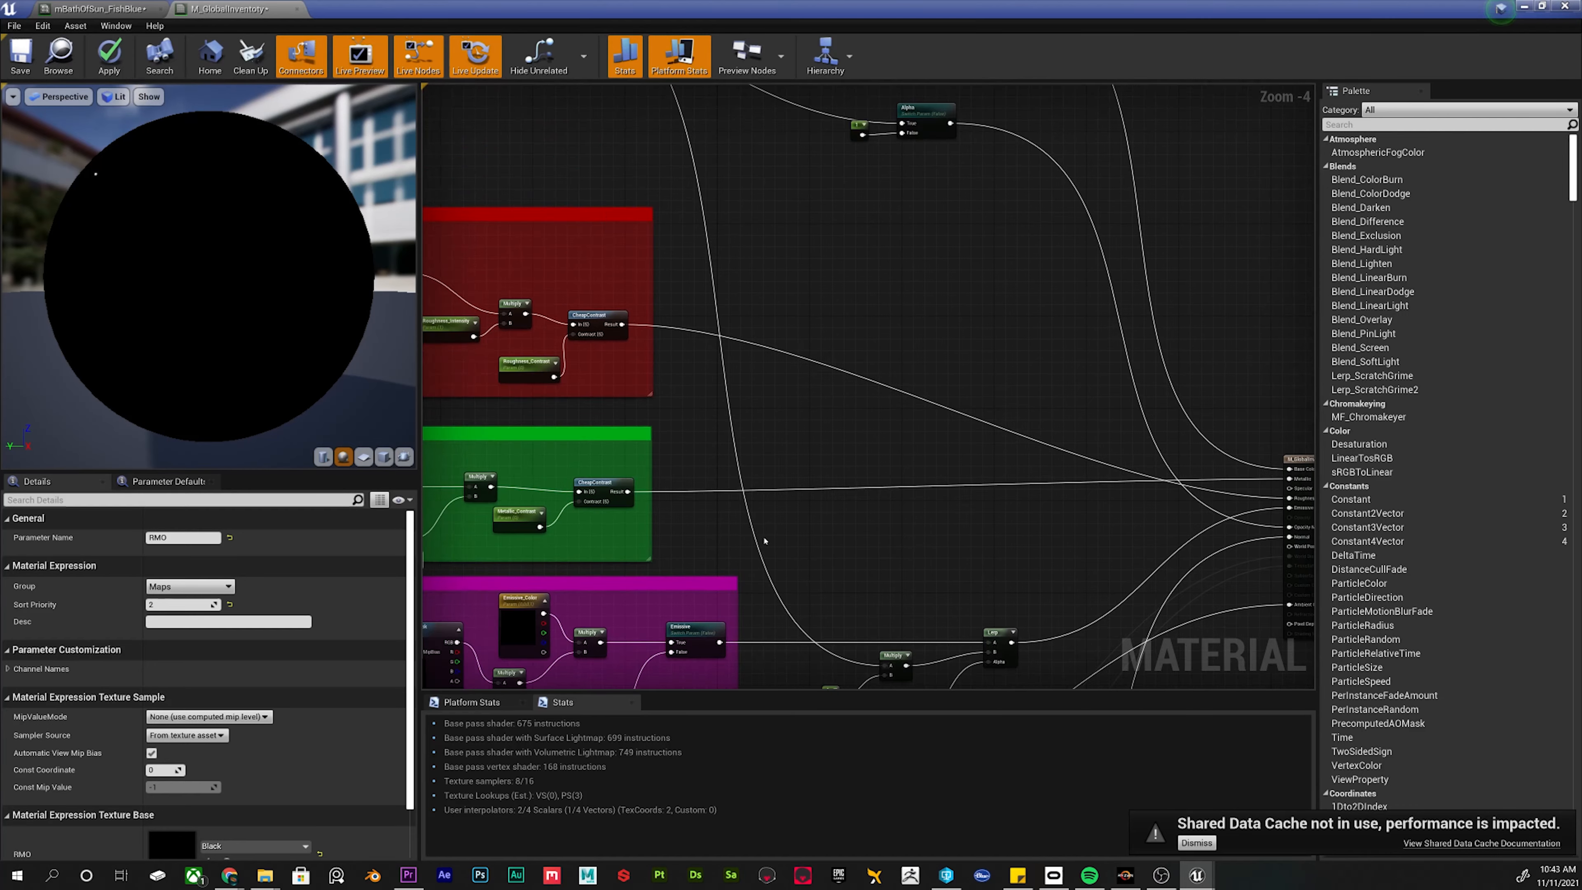
right_drag(808, 590, 985, 302)
right_drag(1278, 353, 899, 389)
scroll(901, 389, up, 2)
right_drag(752, 387, 1223, 310)
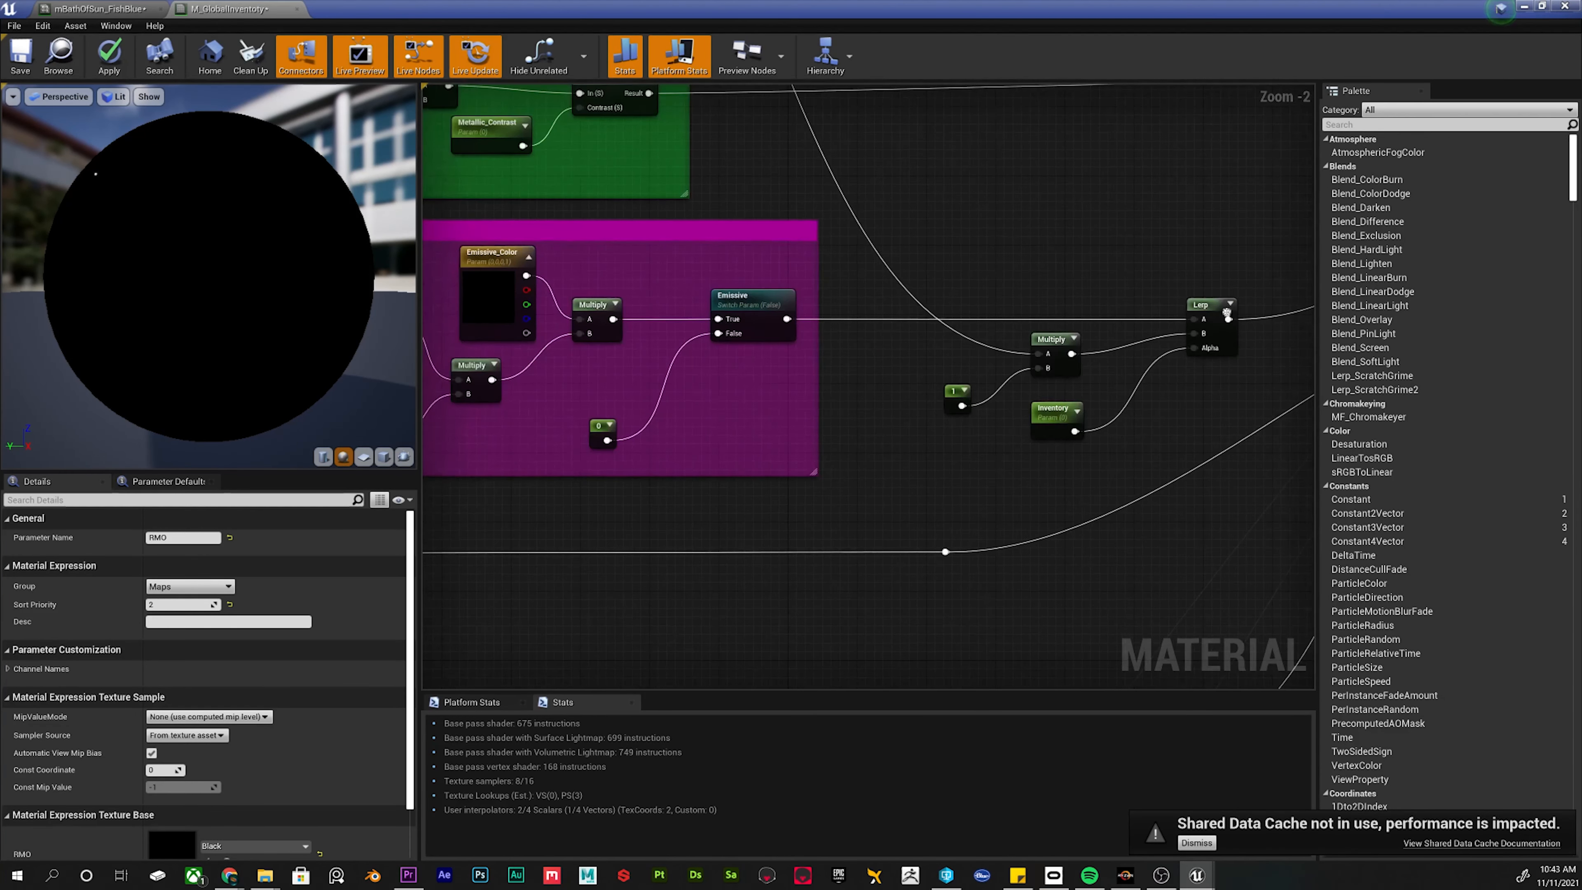
right_drag(611, 284, 902, 311)
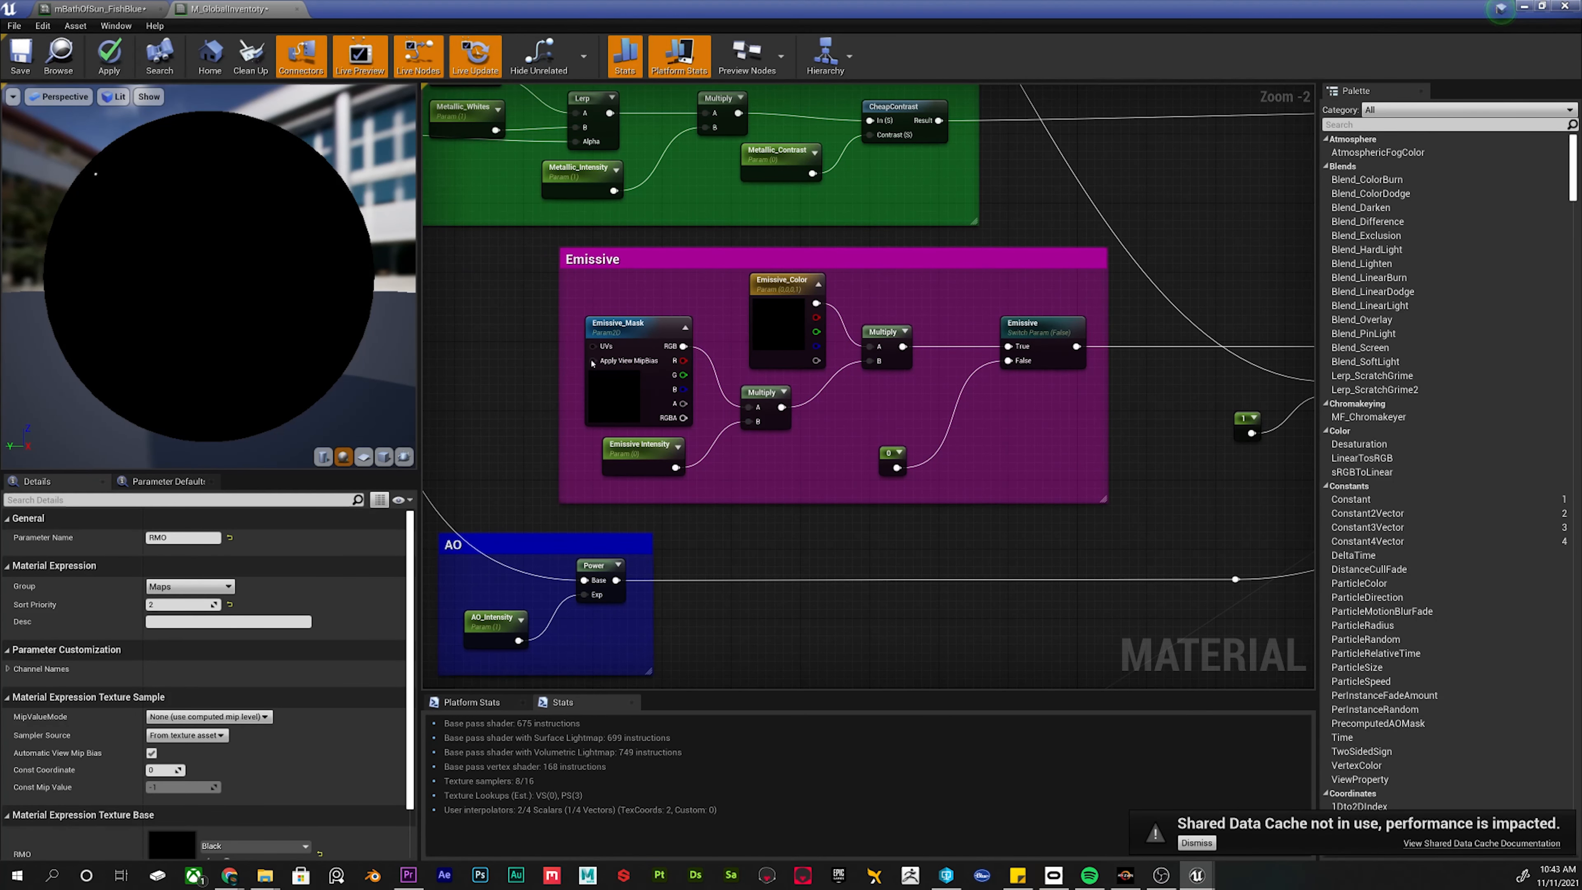
Trace the Diffuse texture's RGB connection to the Multiply node beside the Inventory parameter.
right_drag(1163, 378, 522, 411)
right_drag(655, 283, 905, 586)
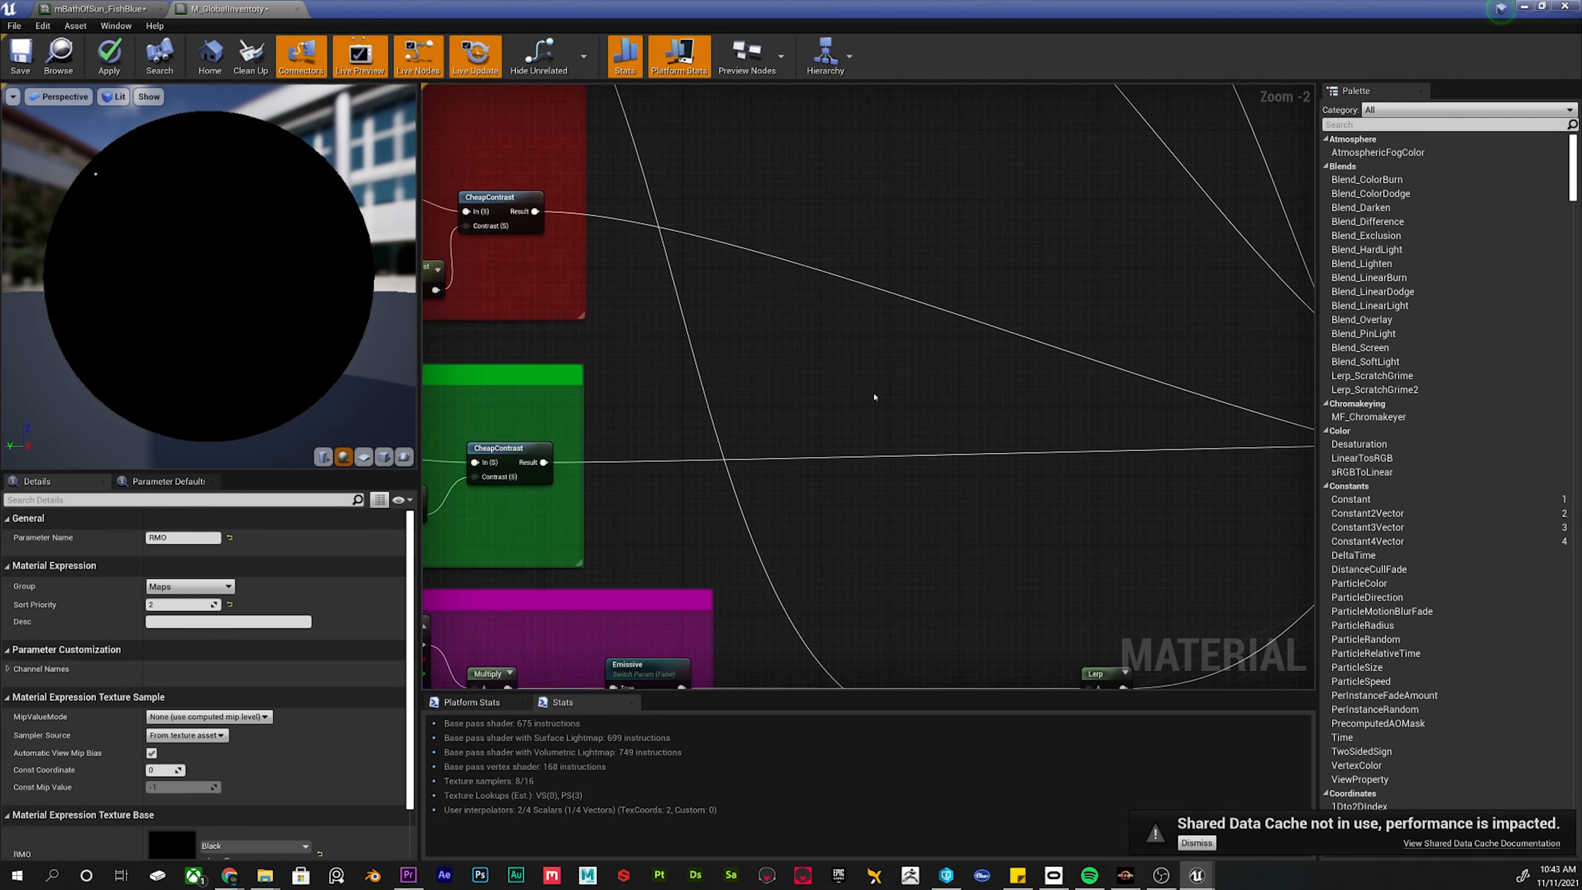
right_drag(787, 189, 905, 636)
right_drag(748, 273, 800, 474)
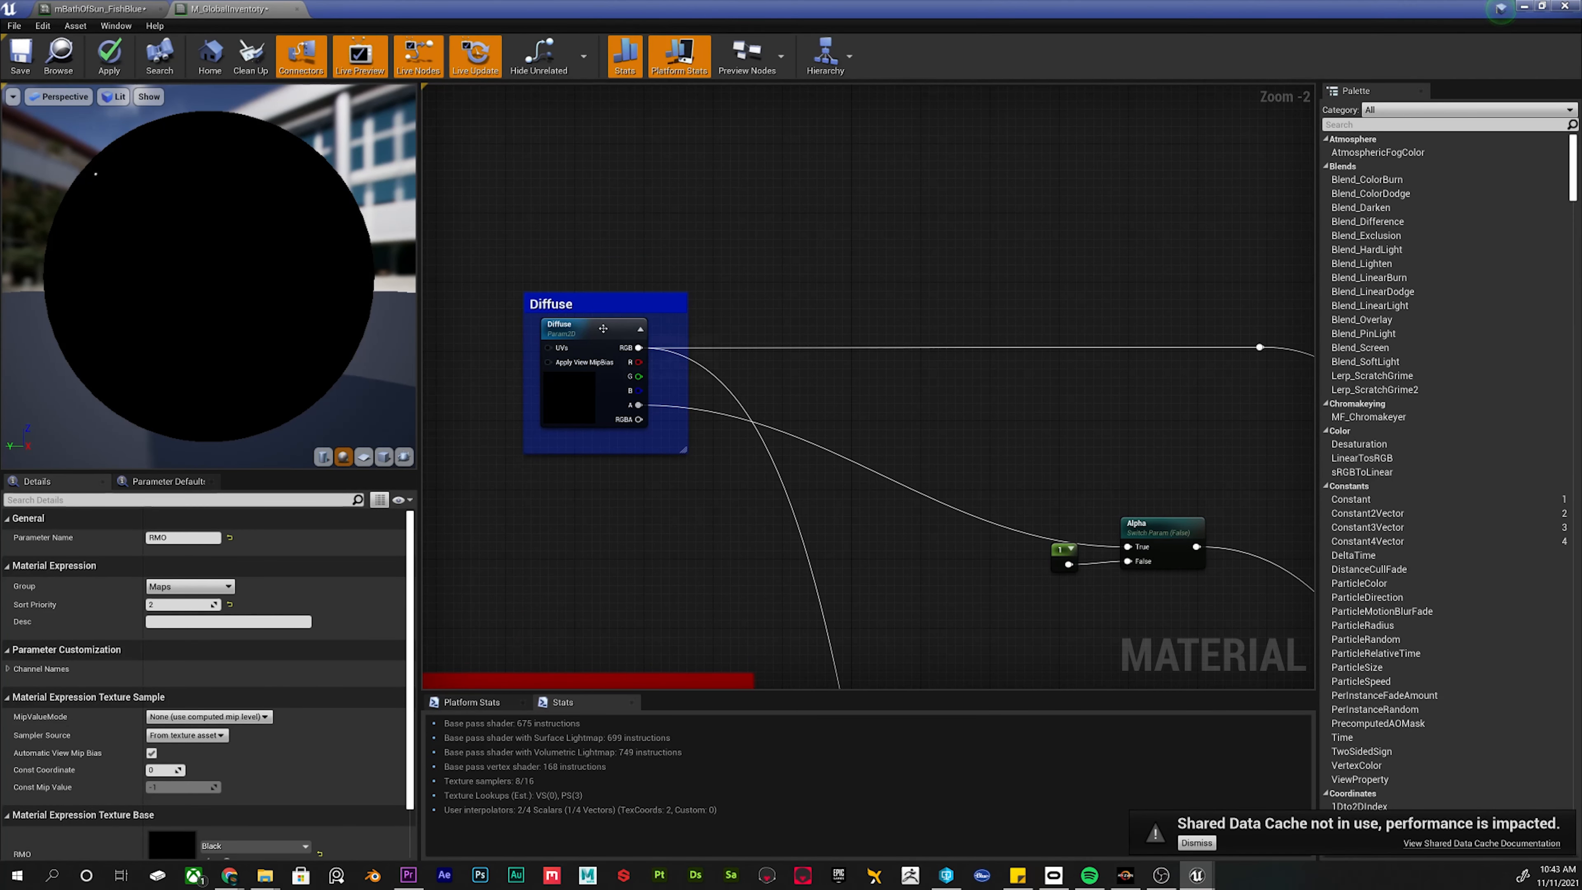
right_drag(1003, 579, 829, 191)
right_drag(812, 434, 766, 103)
right_drag(864, 560, 803, 230)
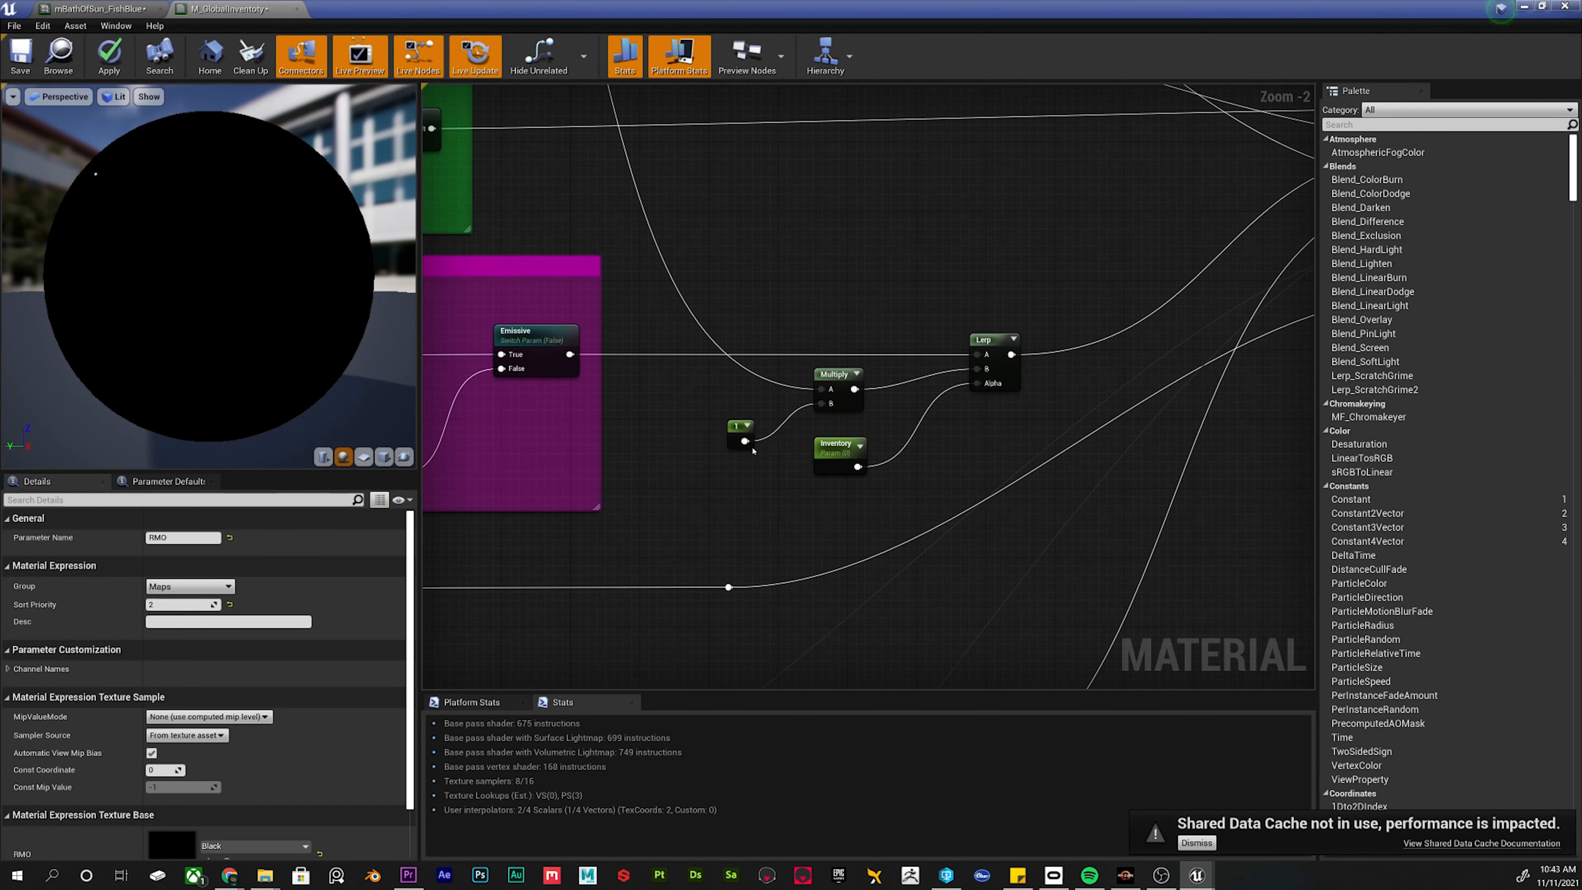
Examine the Multiply, Inventory and Lerp nodes and follow the Lerp output to the material's Emissive Color input.
right_drag(885, 480, 839, 440)
scroll(787, 446, up, 2)
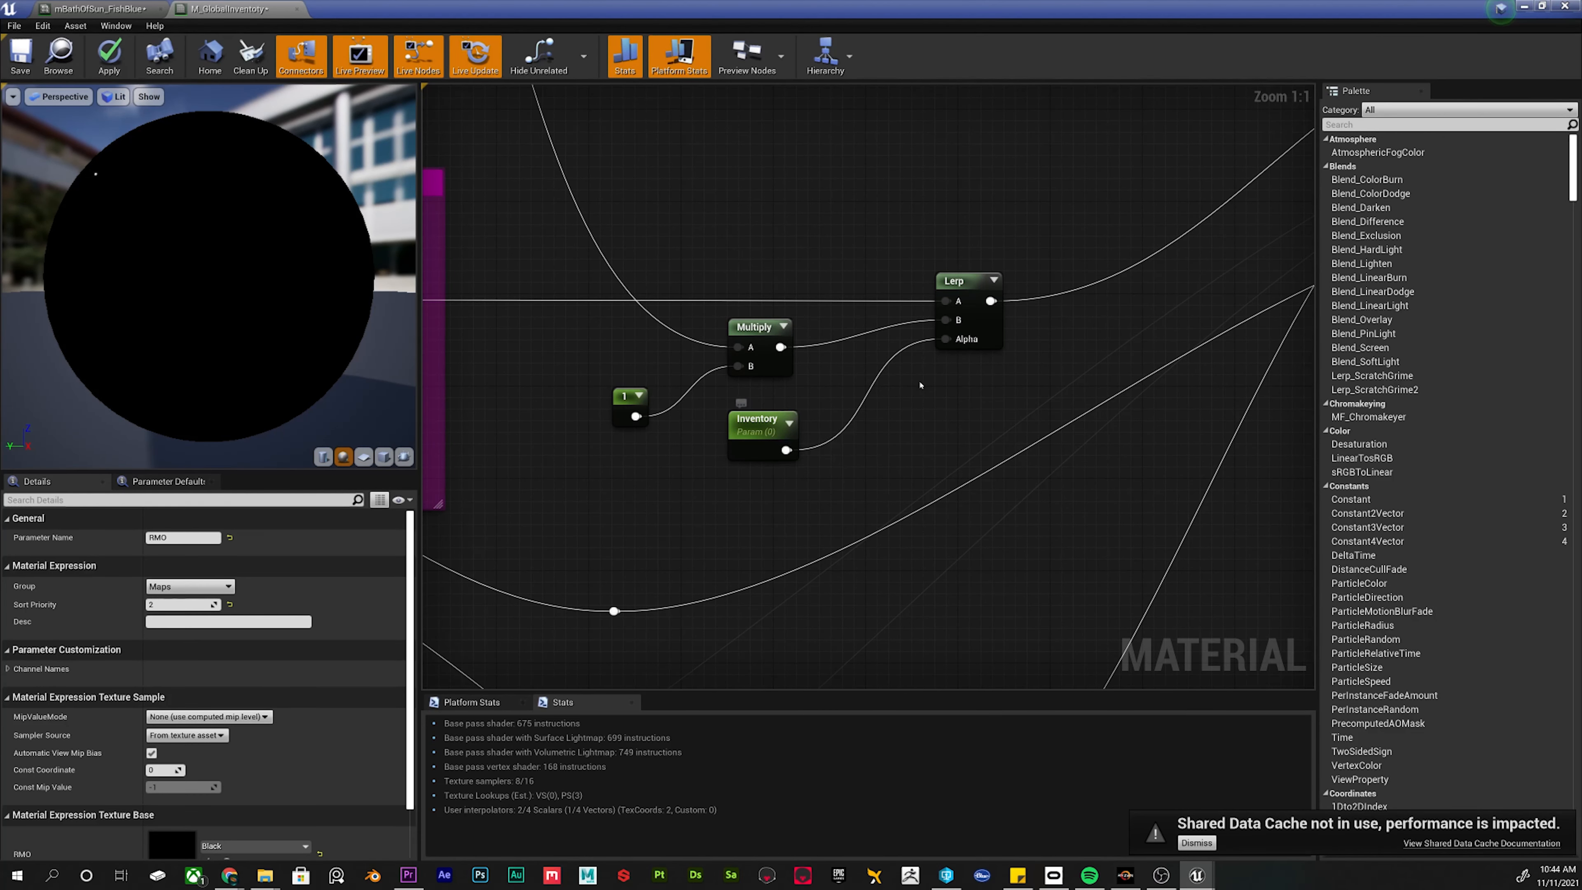
right_drag(897, 377, 799, 421)
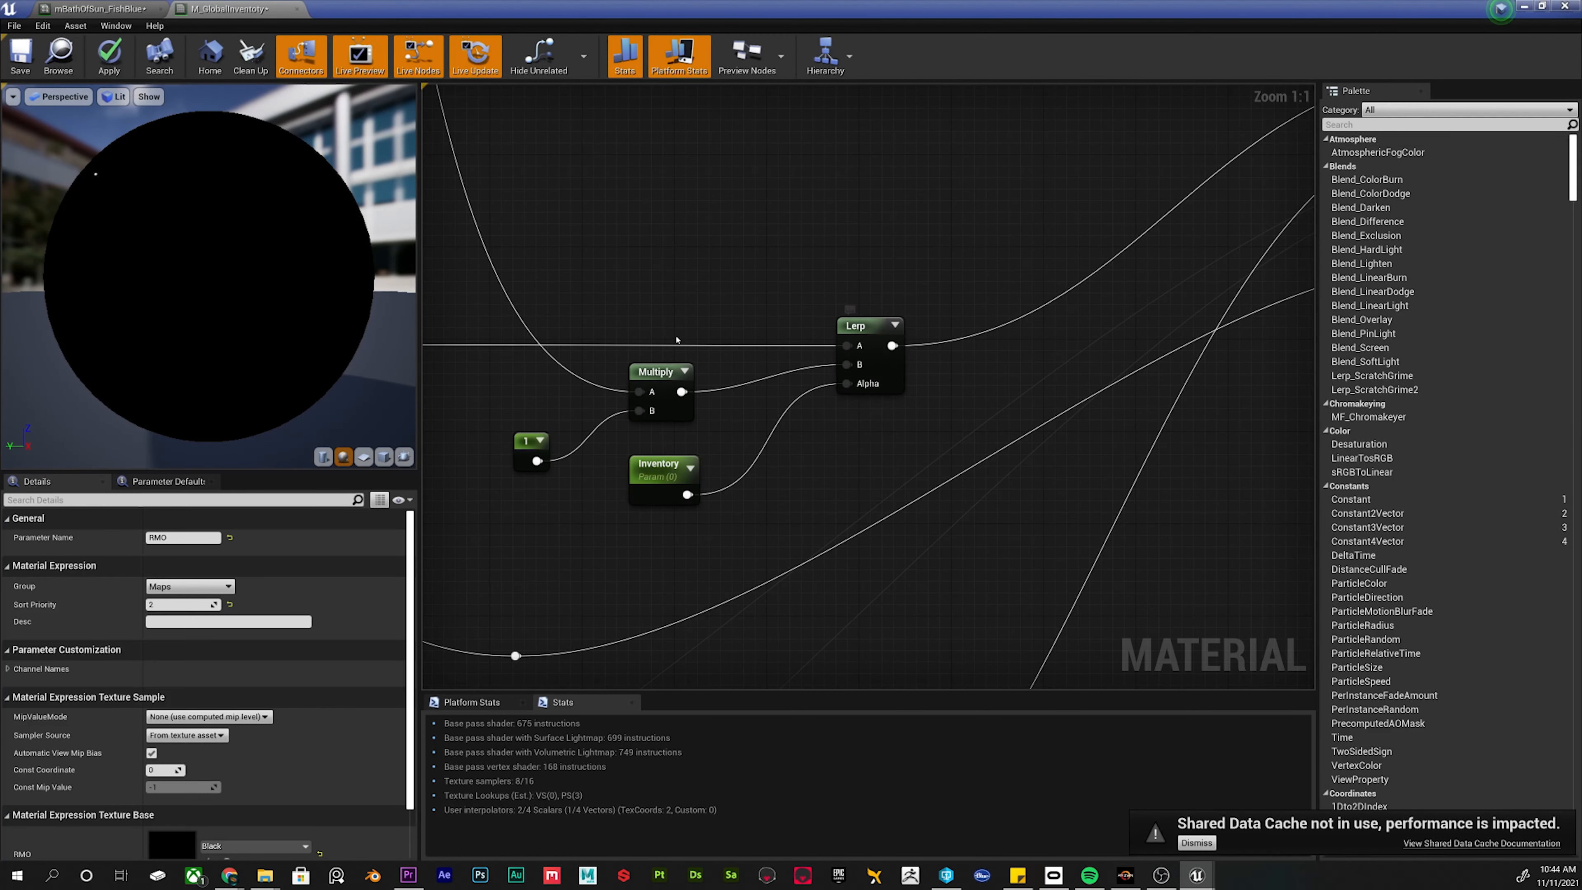
scroll(677, 339, down, 5)
scroll(621, 357, up, 2)
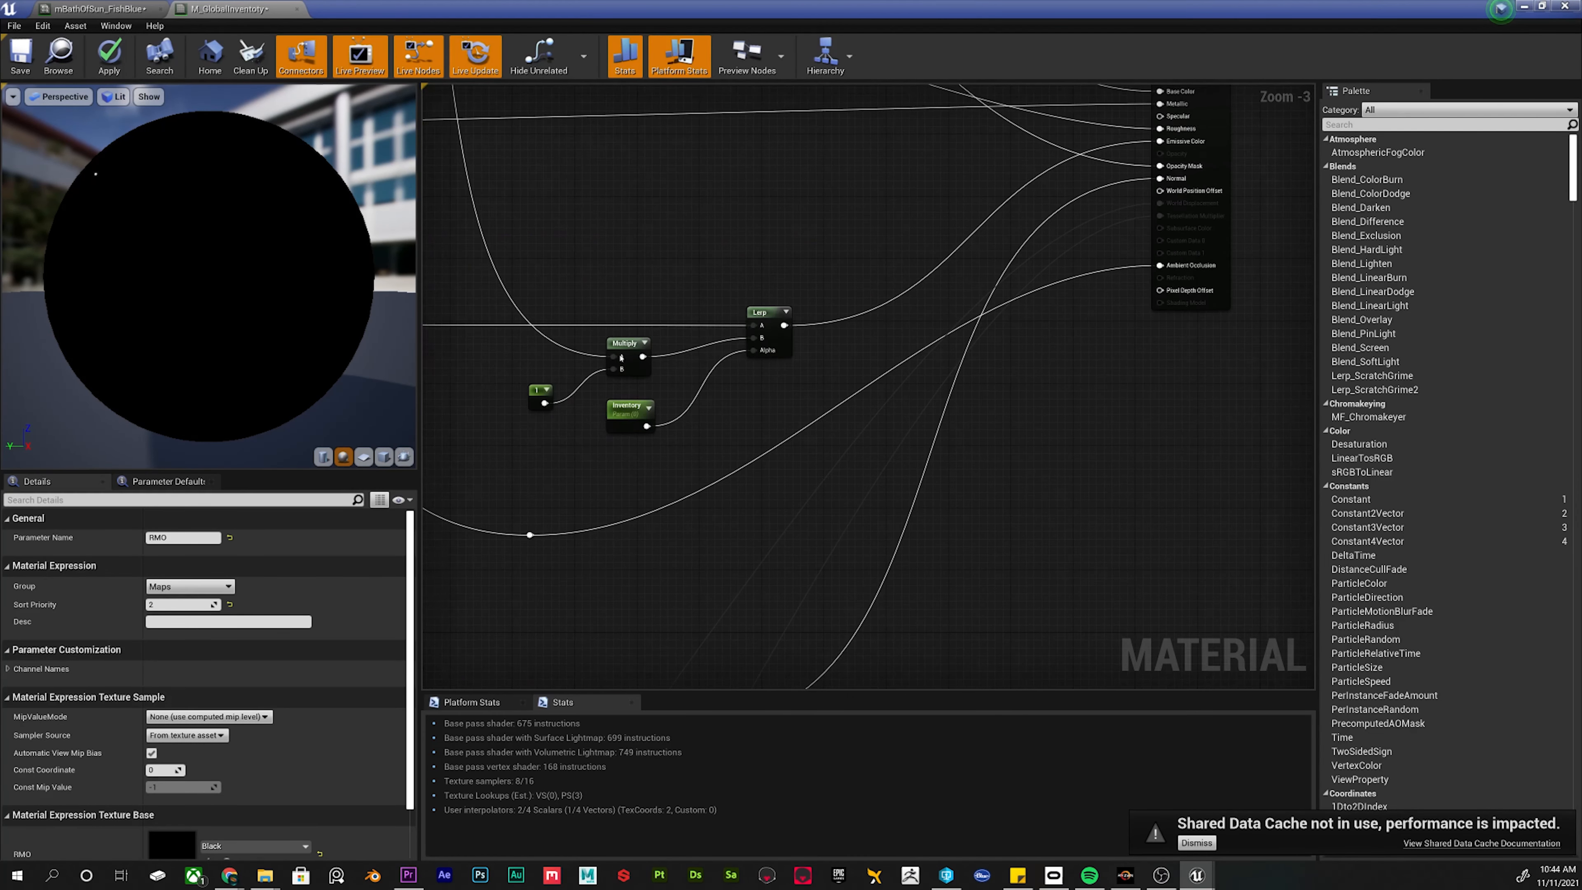
scroll(764, 358, down, 6)
right_drag(716, 288, 768, 511)
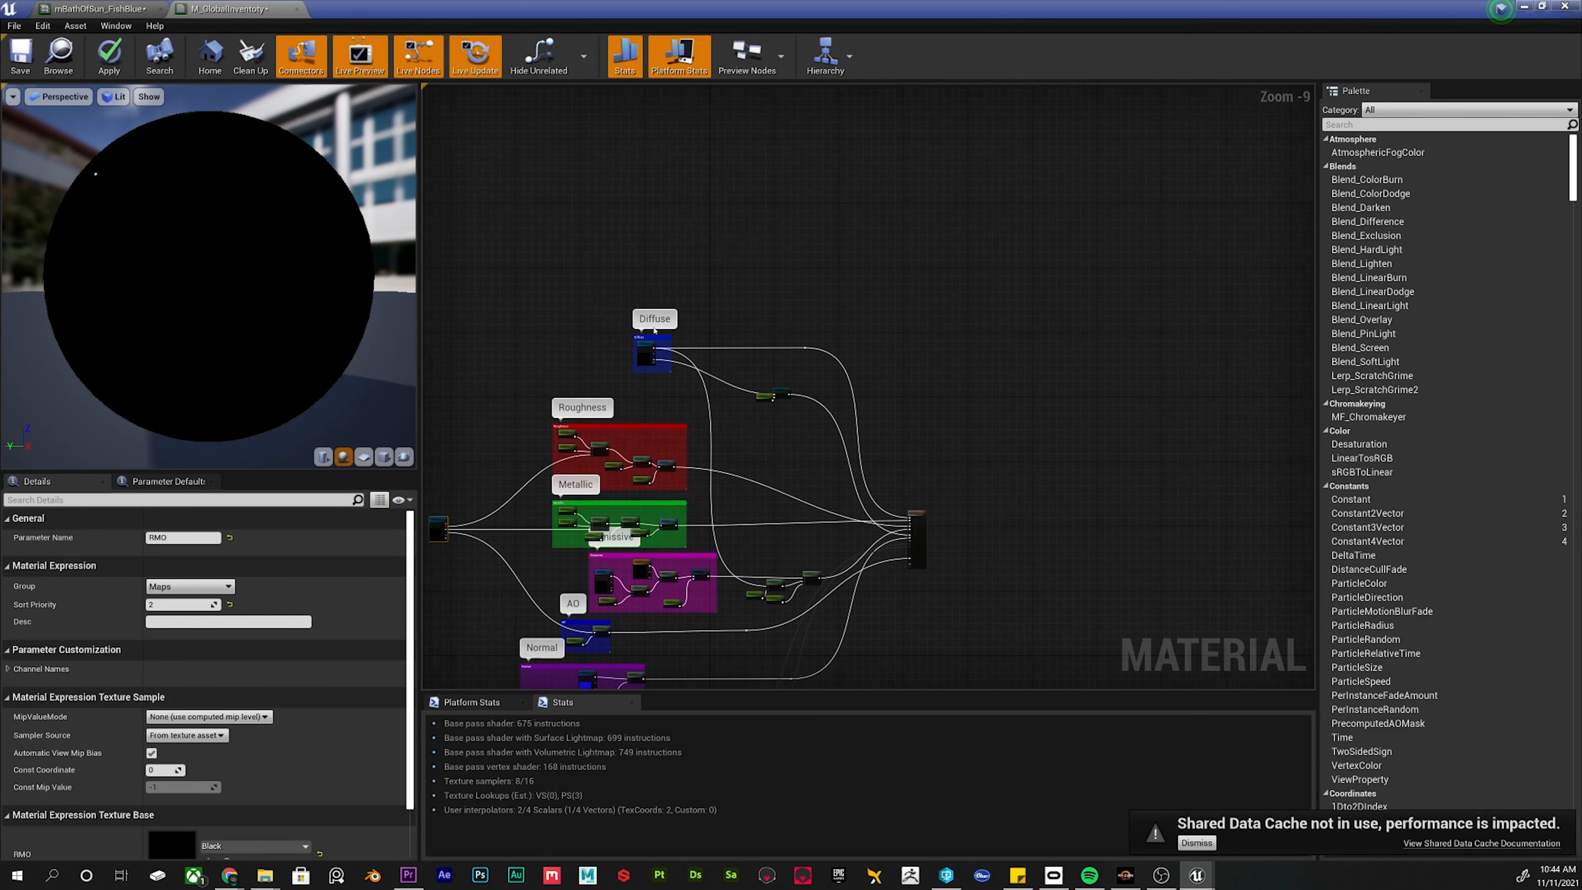
scroll(767, 511, up, 1)
scroll(767, 511, up, 7)
right_drag(865, 492, 870, 287)
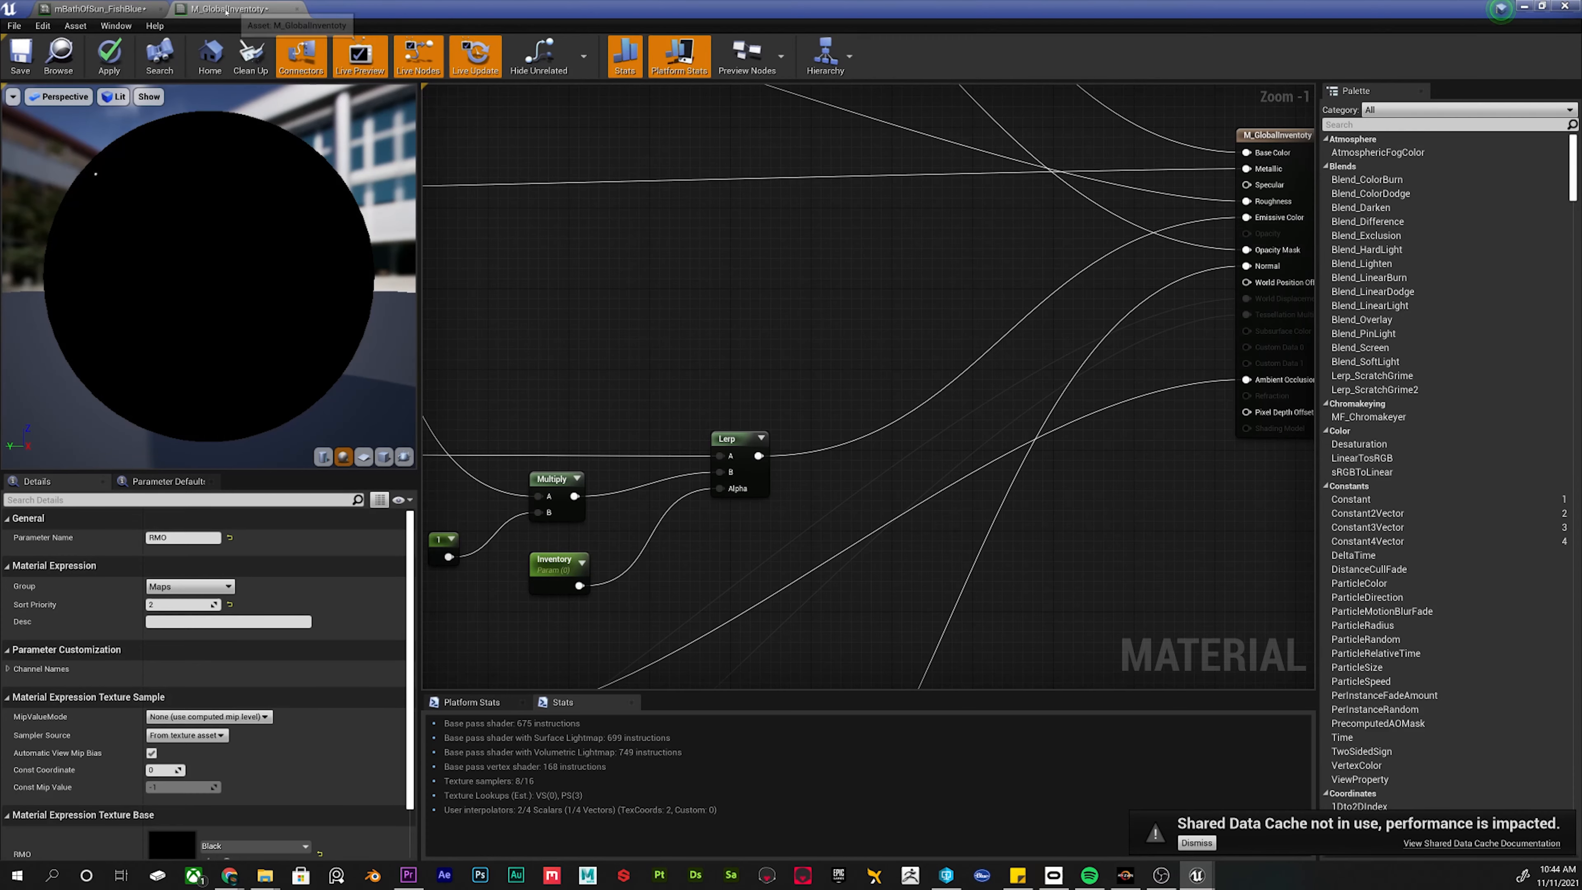
Enable the Inventory parameter override in the mBathOfSun_FishBlue material instance.
click(124, 9)
scroll(745, 431, down, 5)
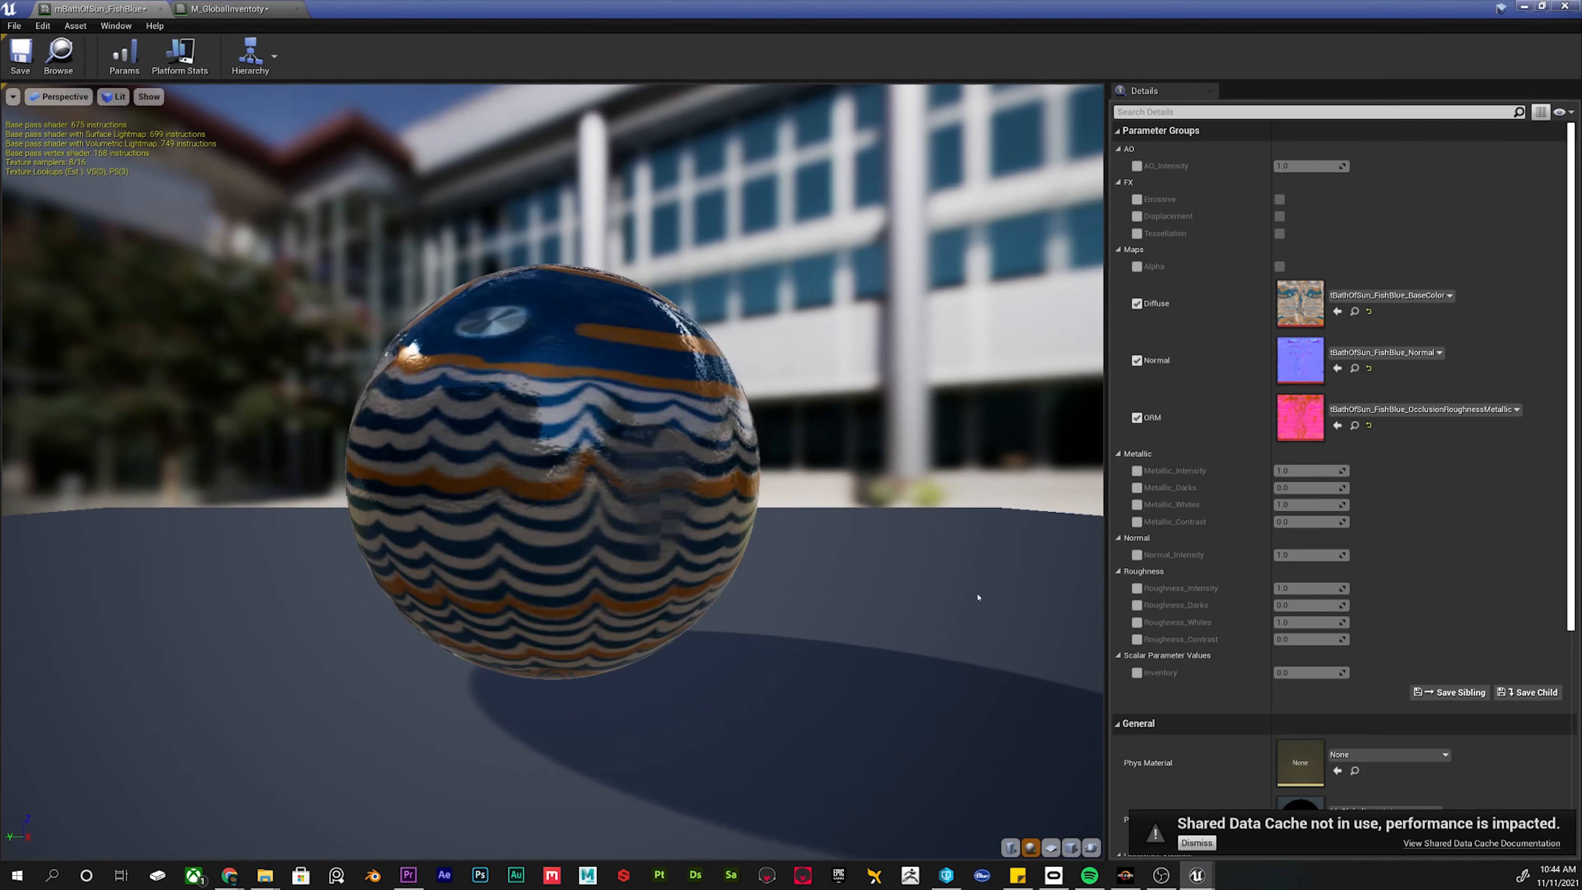
click(1137, 672)
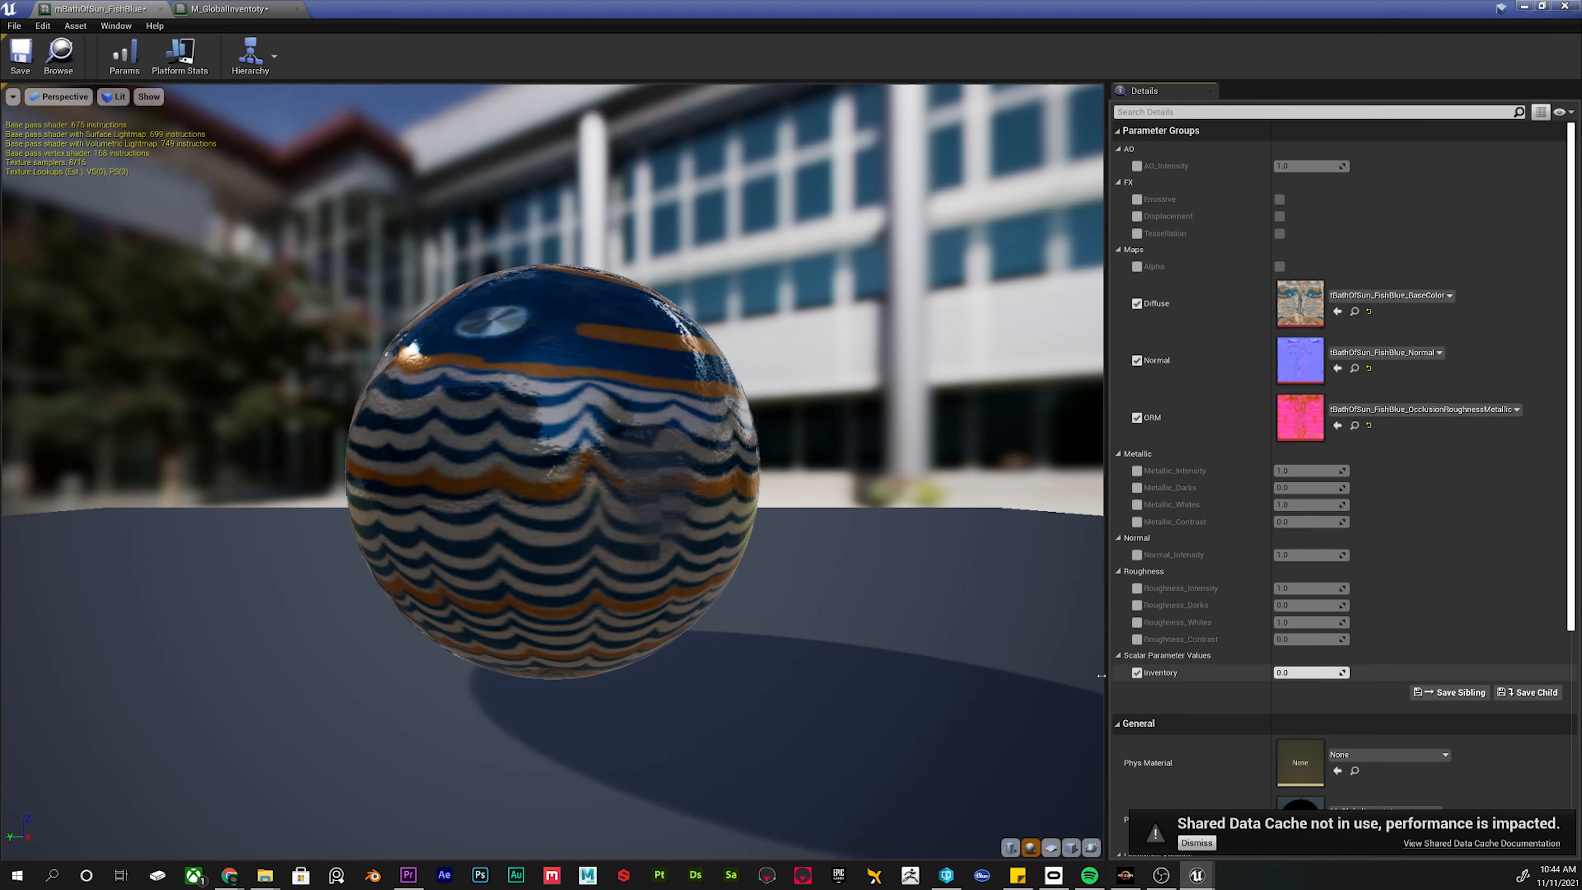
Try the Inventory parameter at 1 in the material instance and inspect the preview sphere.
click(1296, 672)
text(1)
key(Return)
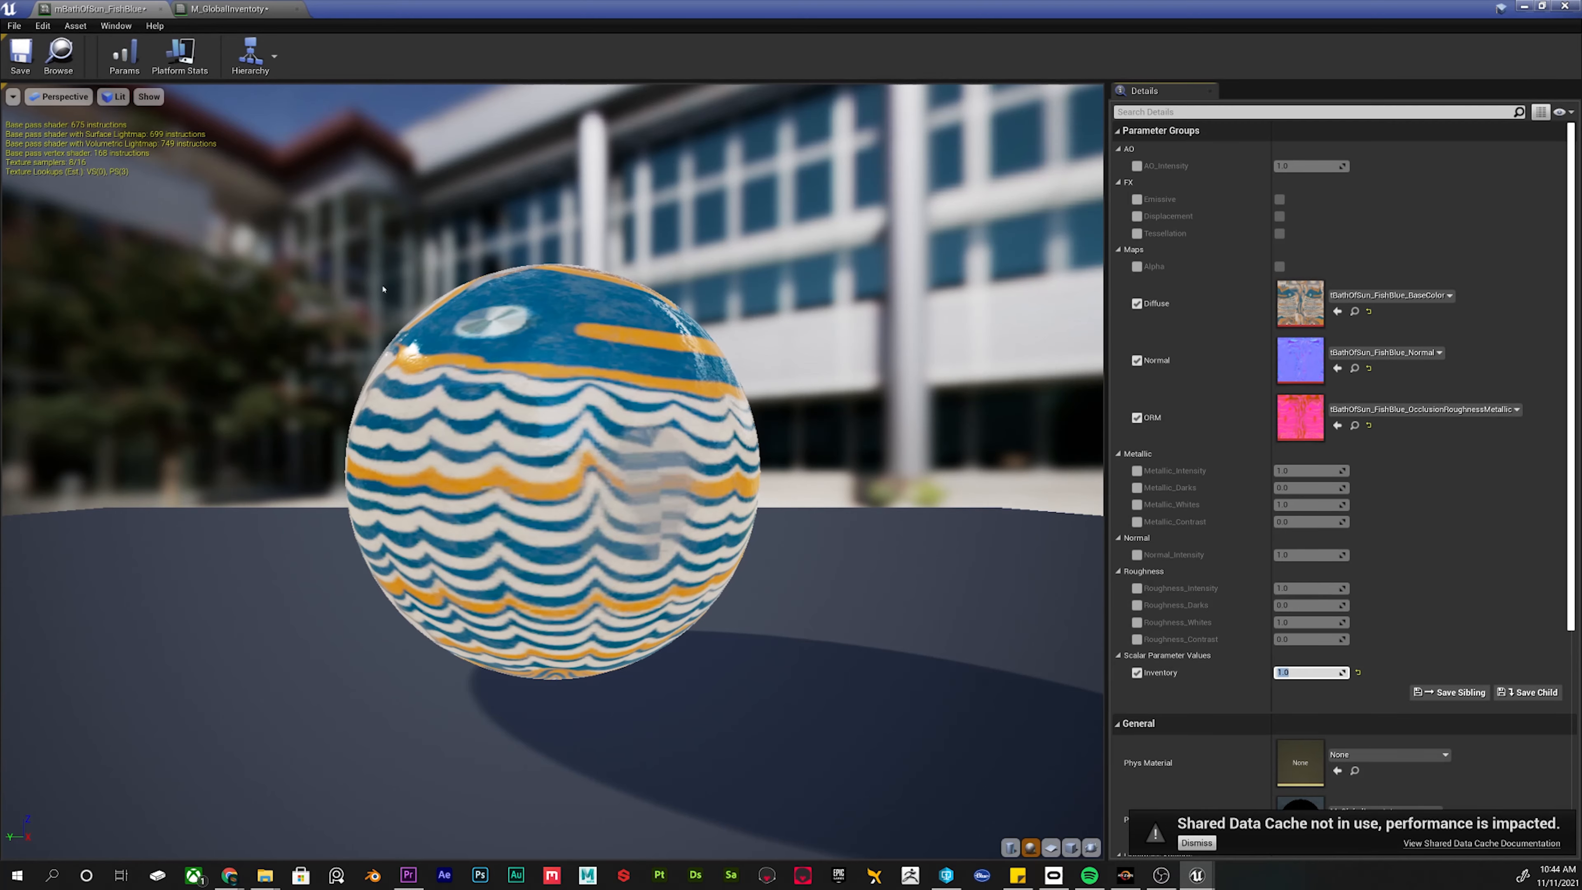
drag(461, 372, 700, 514)
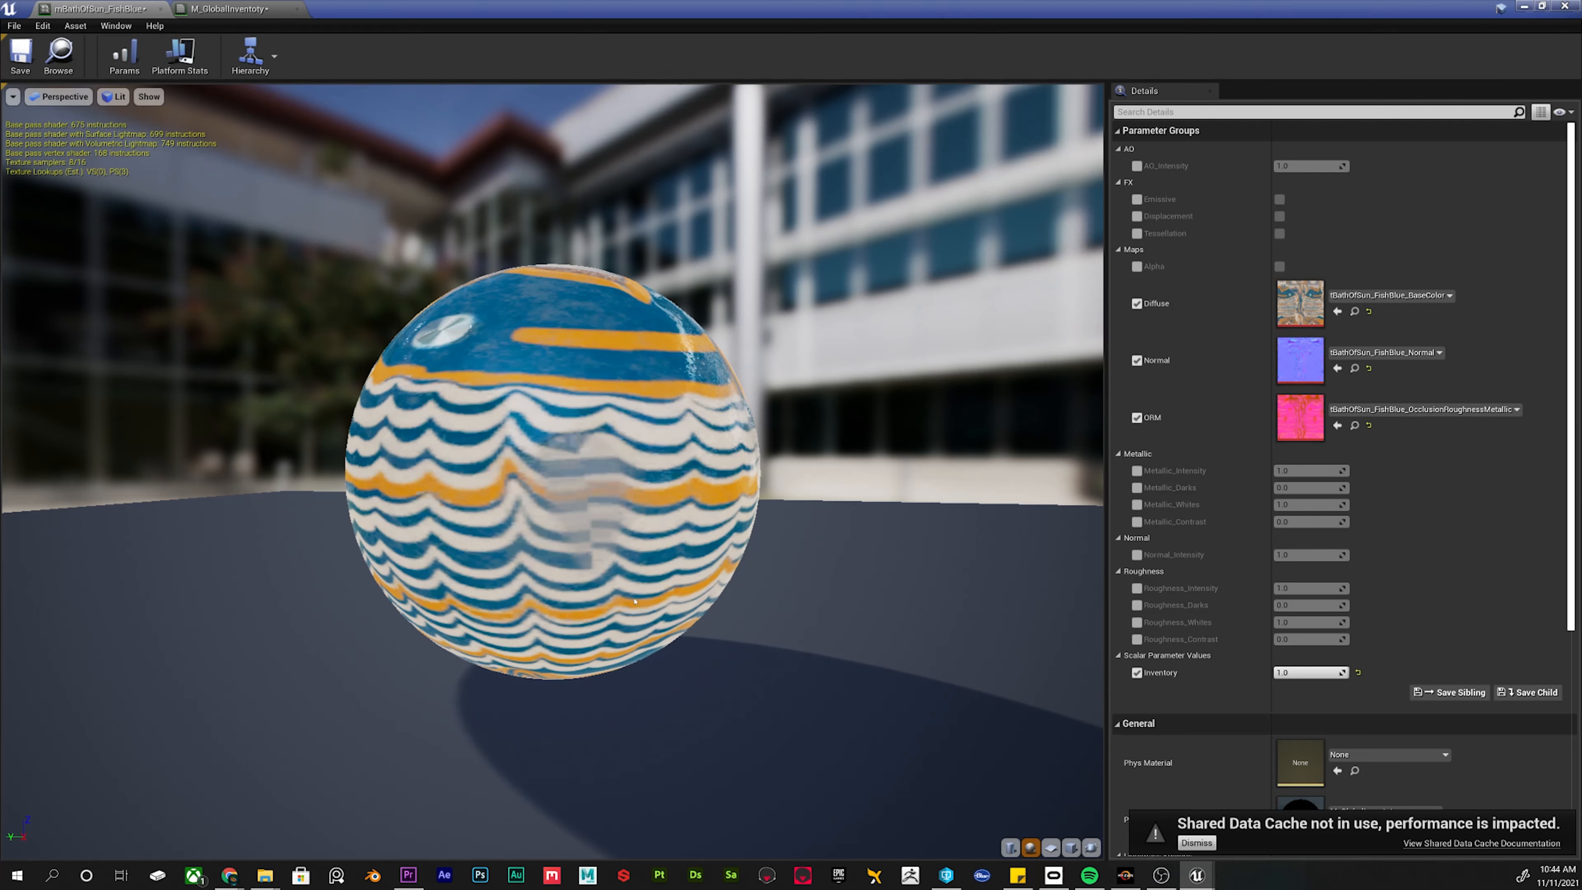
Set the Inventory parameter back to 0 and minimize the material instance editor.
click(1308, 673)
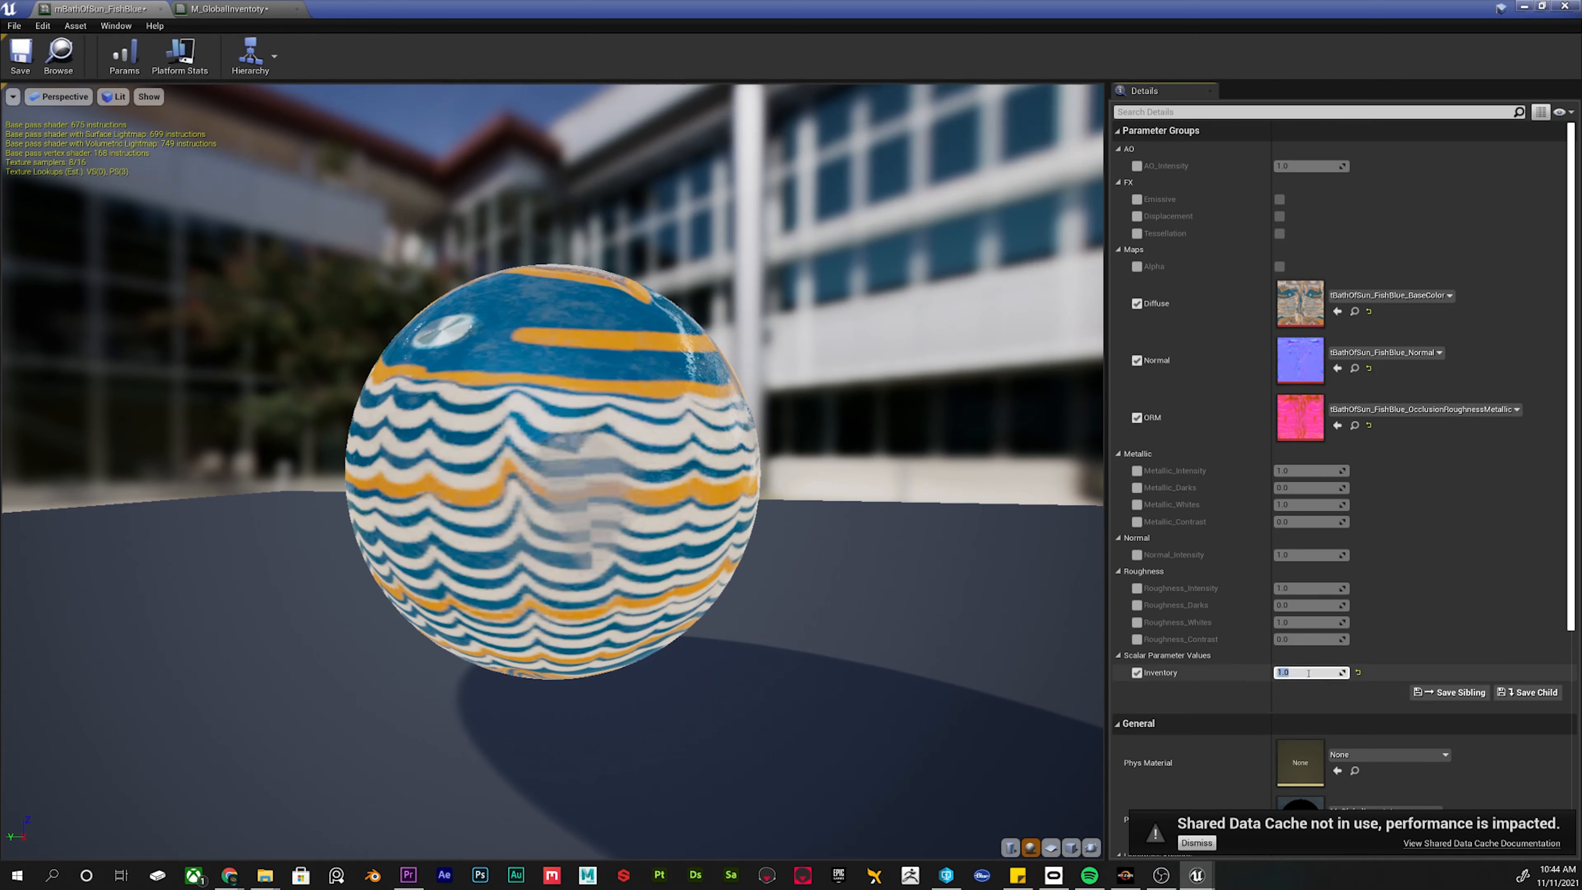
text(0)
key(Return)
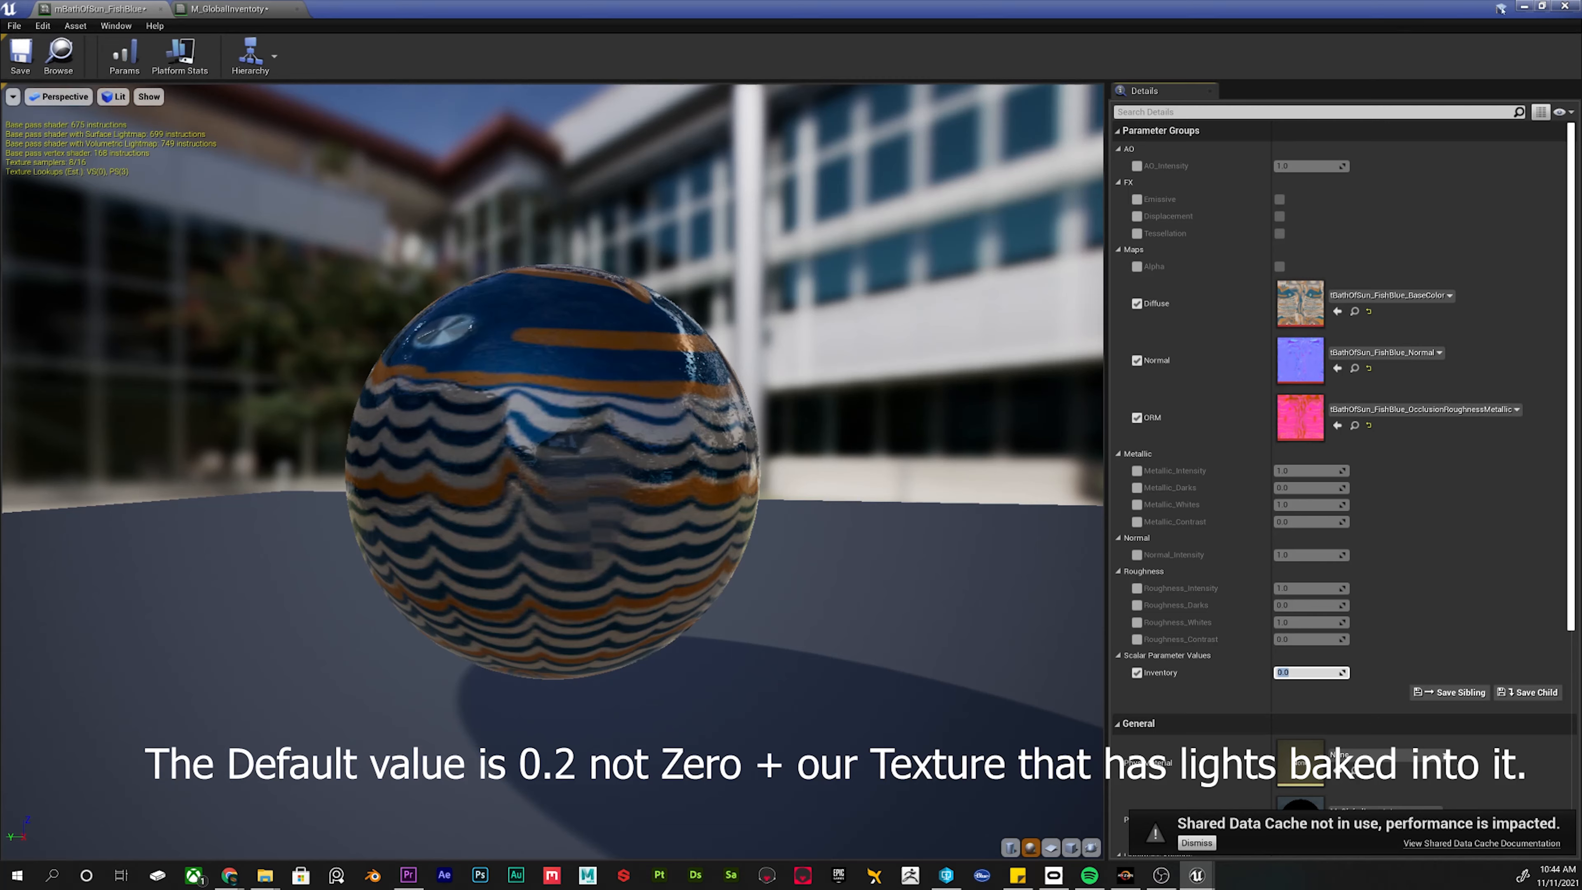
click(1524, 6)
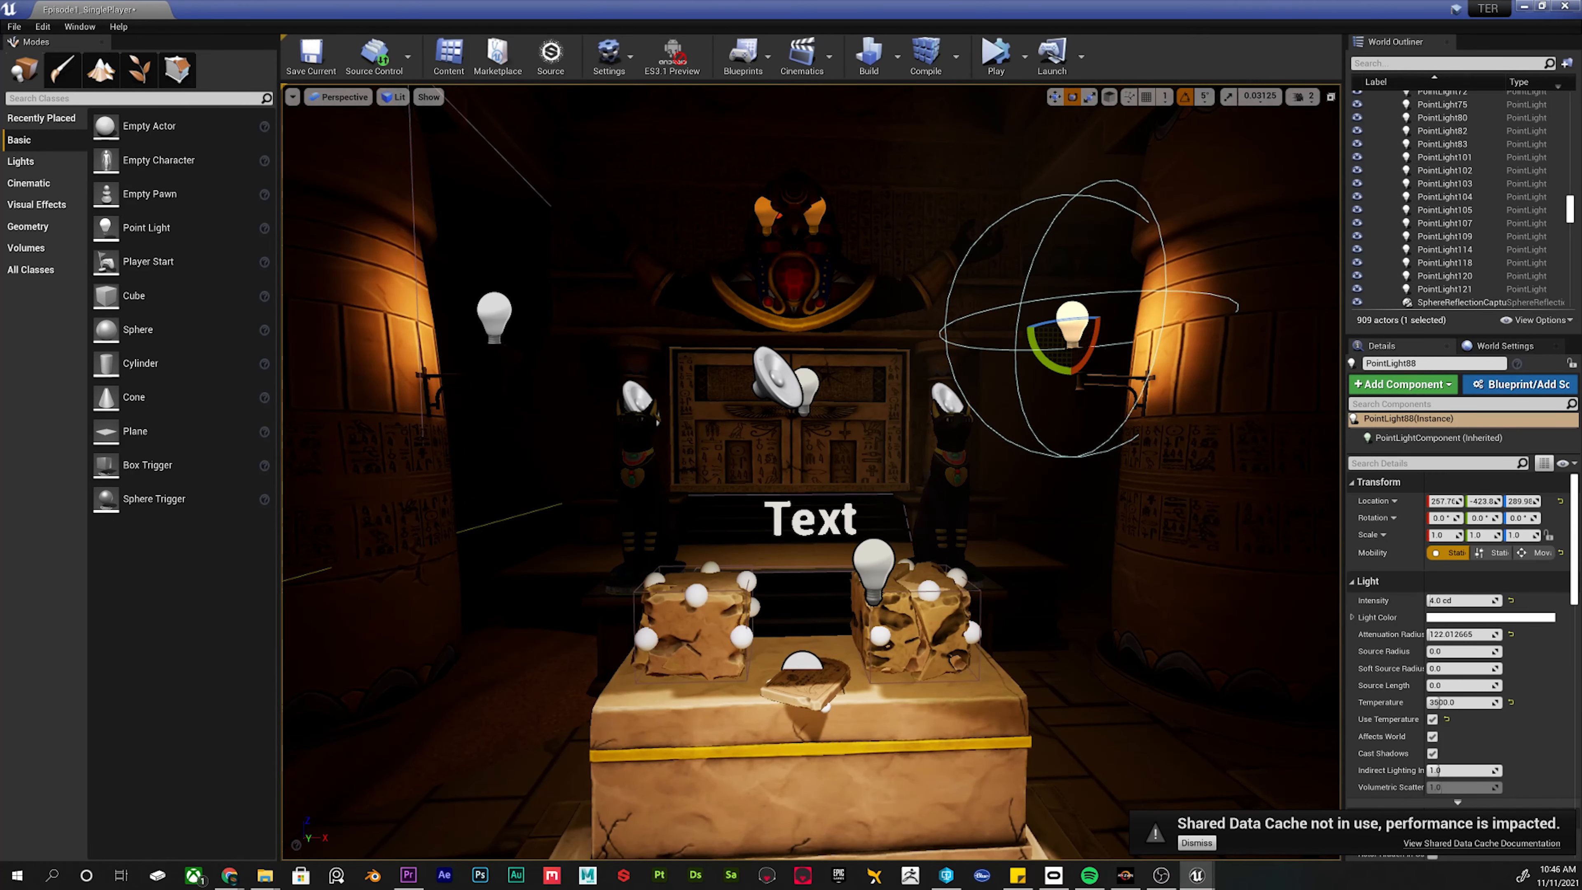
Bring up the Content Browser, maximize it and browse to the Rocks meshes in Egyptian_Theme_Pack.
drag(884, 889, 695, 160)
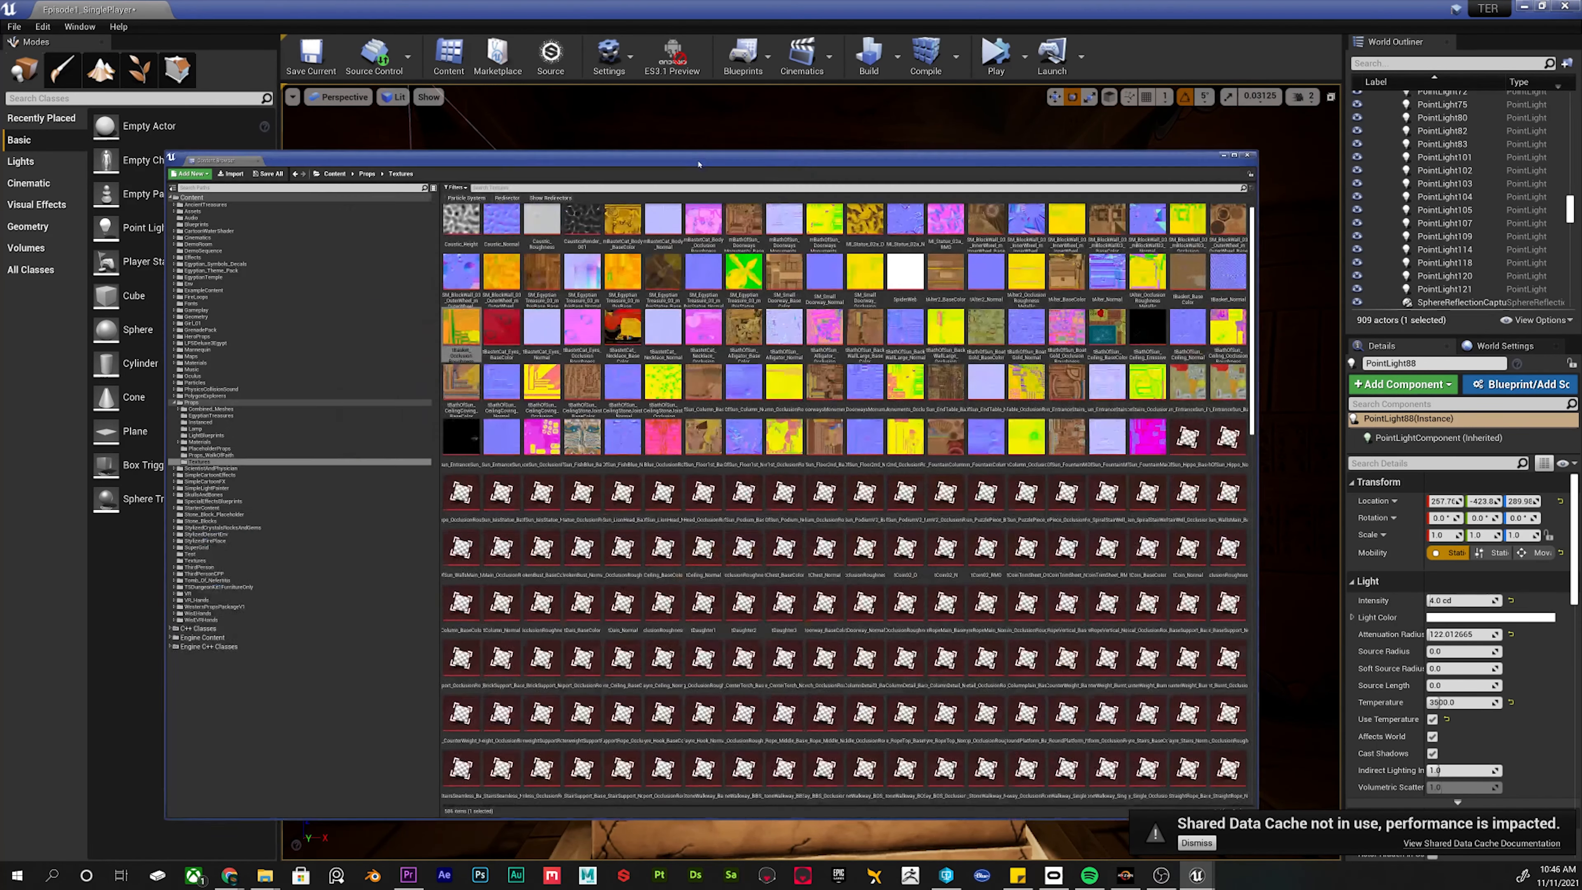
double_click(696, 159)
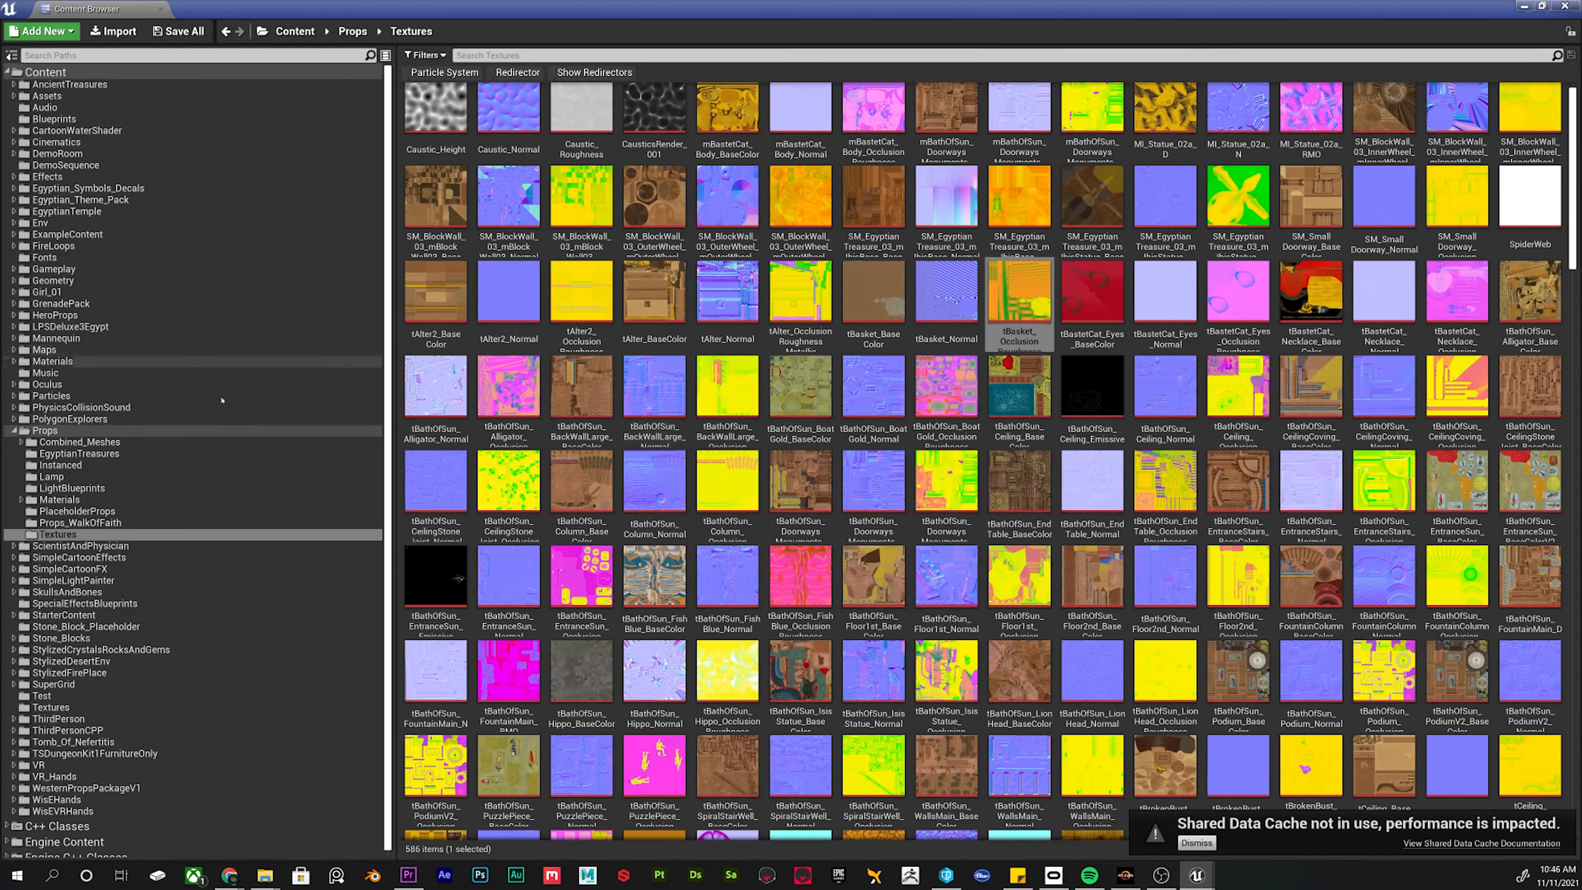
click(36, 201)
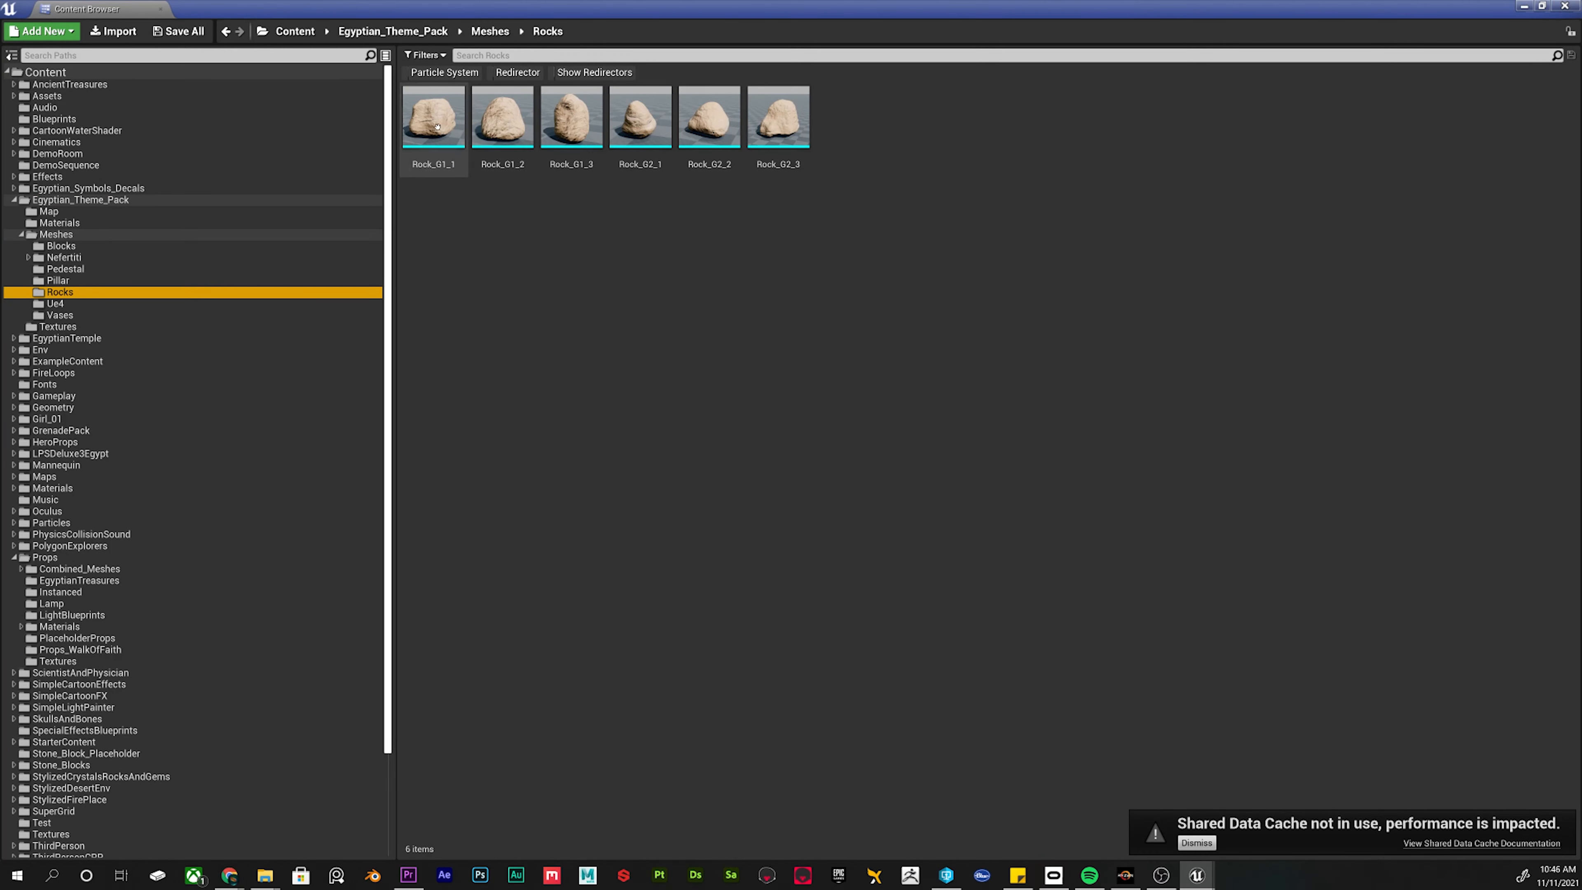
Examine the Rock_G1 and Rock_G2 static meshes in the Rocks folder one by one.
click(428, 134)
click(512, 137)
click(644, 140)
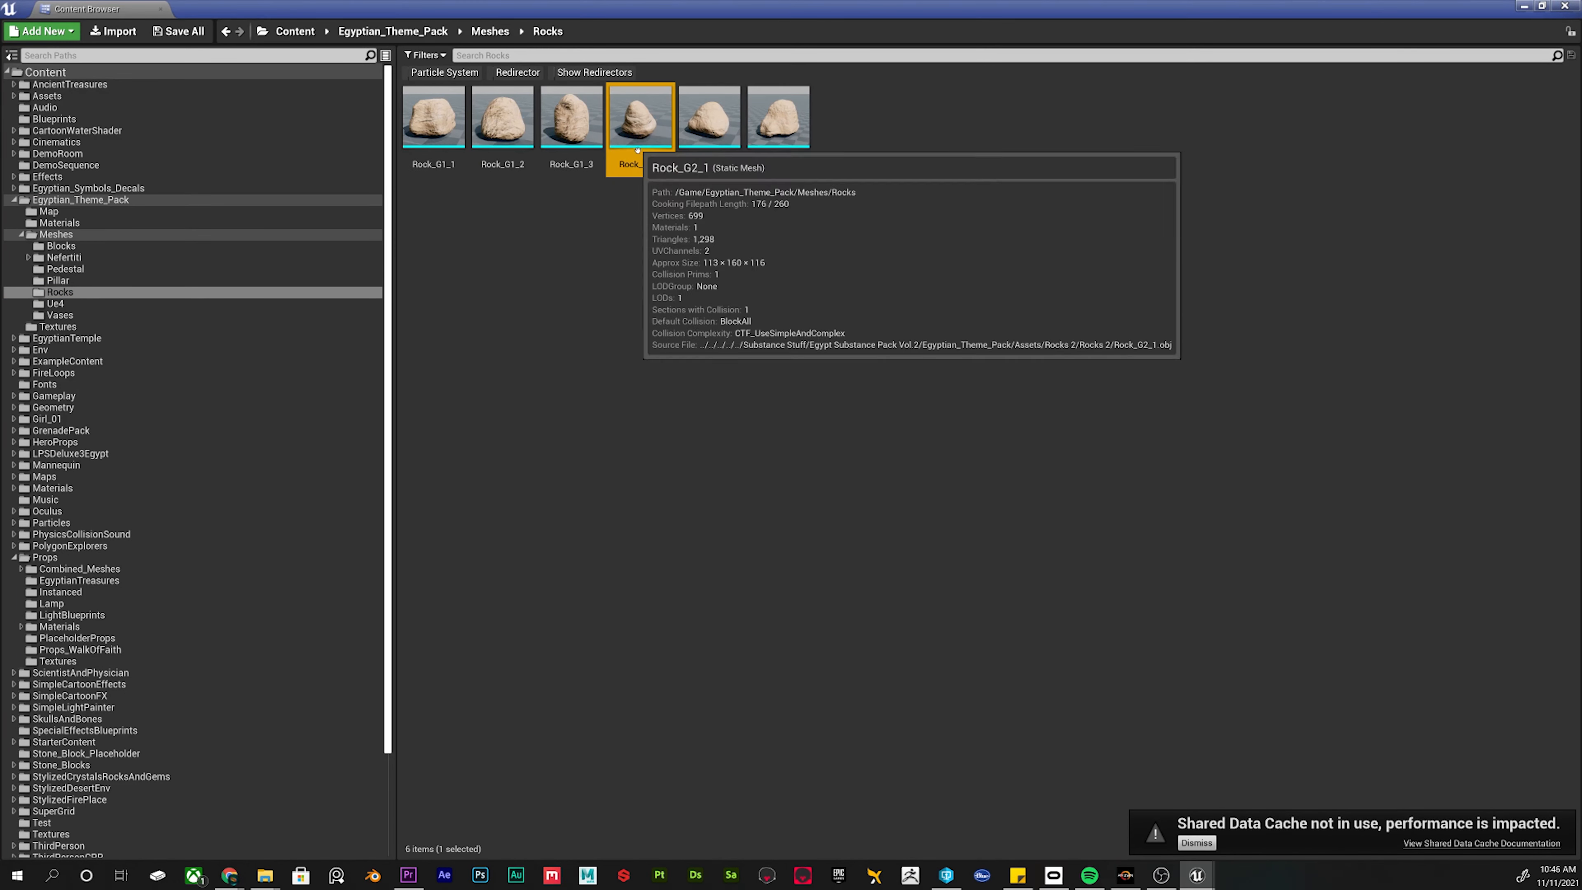
click(727, 145)
click(779, 131)
click(710, 131)
click(642, 131)
click(572, 131)
click(502, 131)
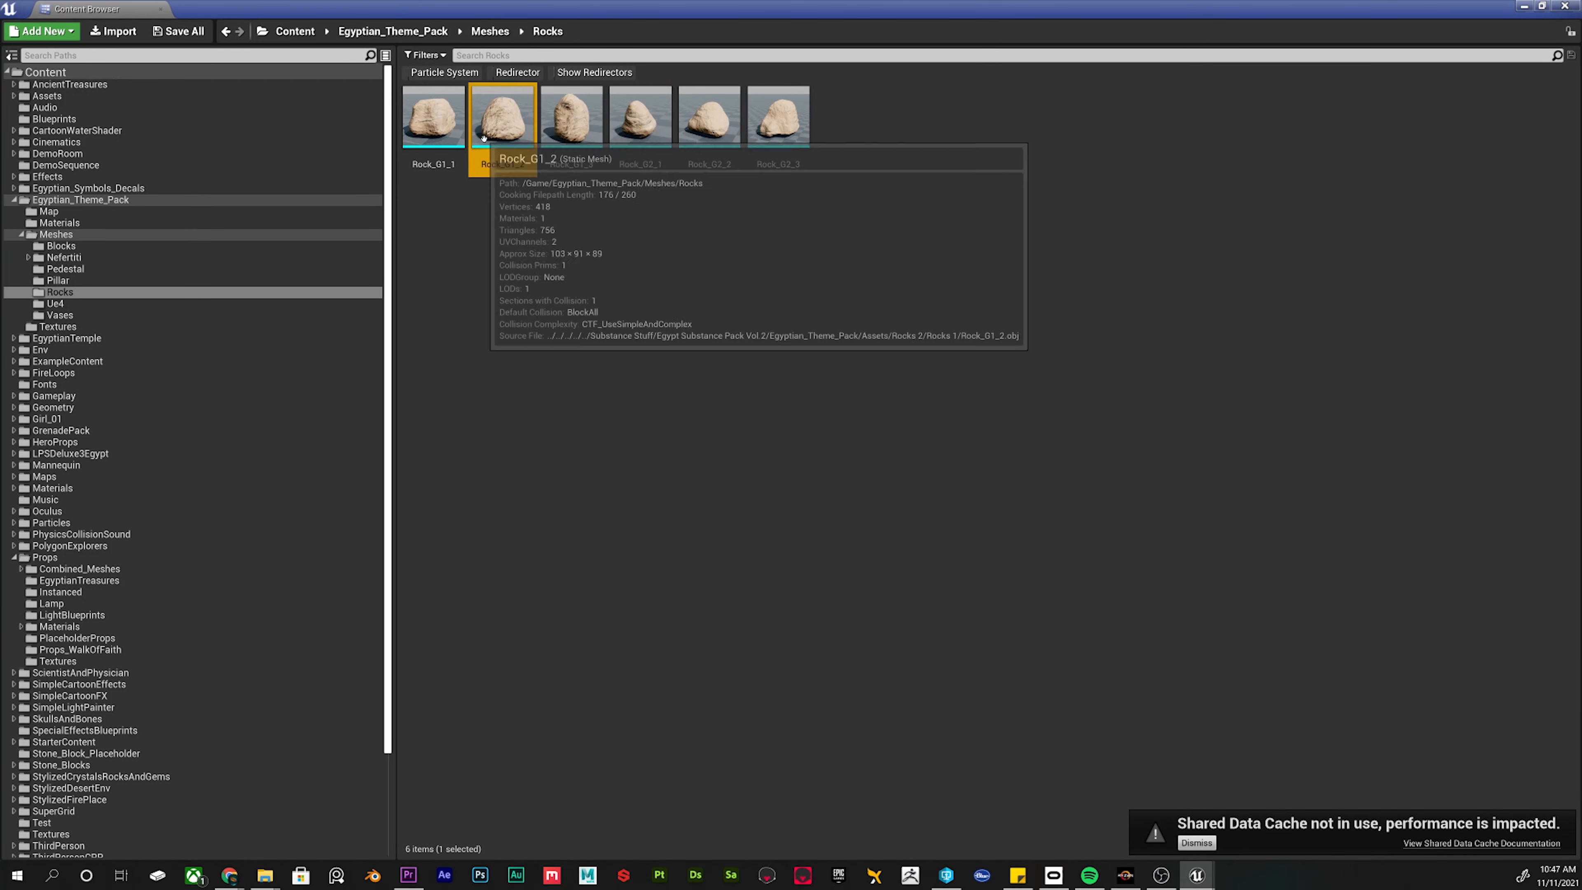
click(431, 131)
click(568, 128)
click(588, 233)
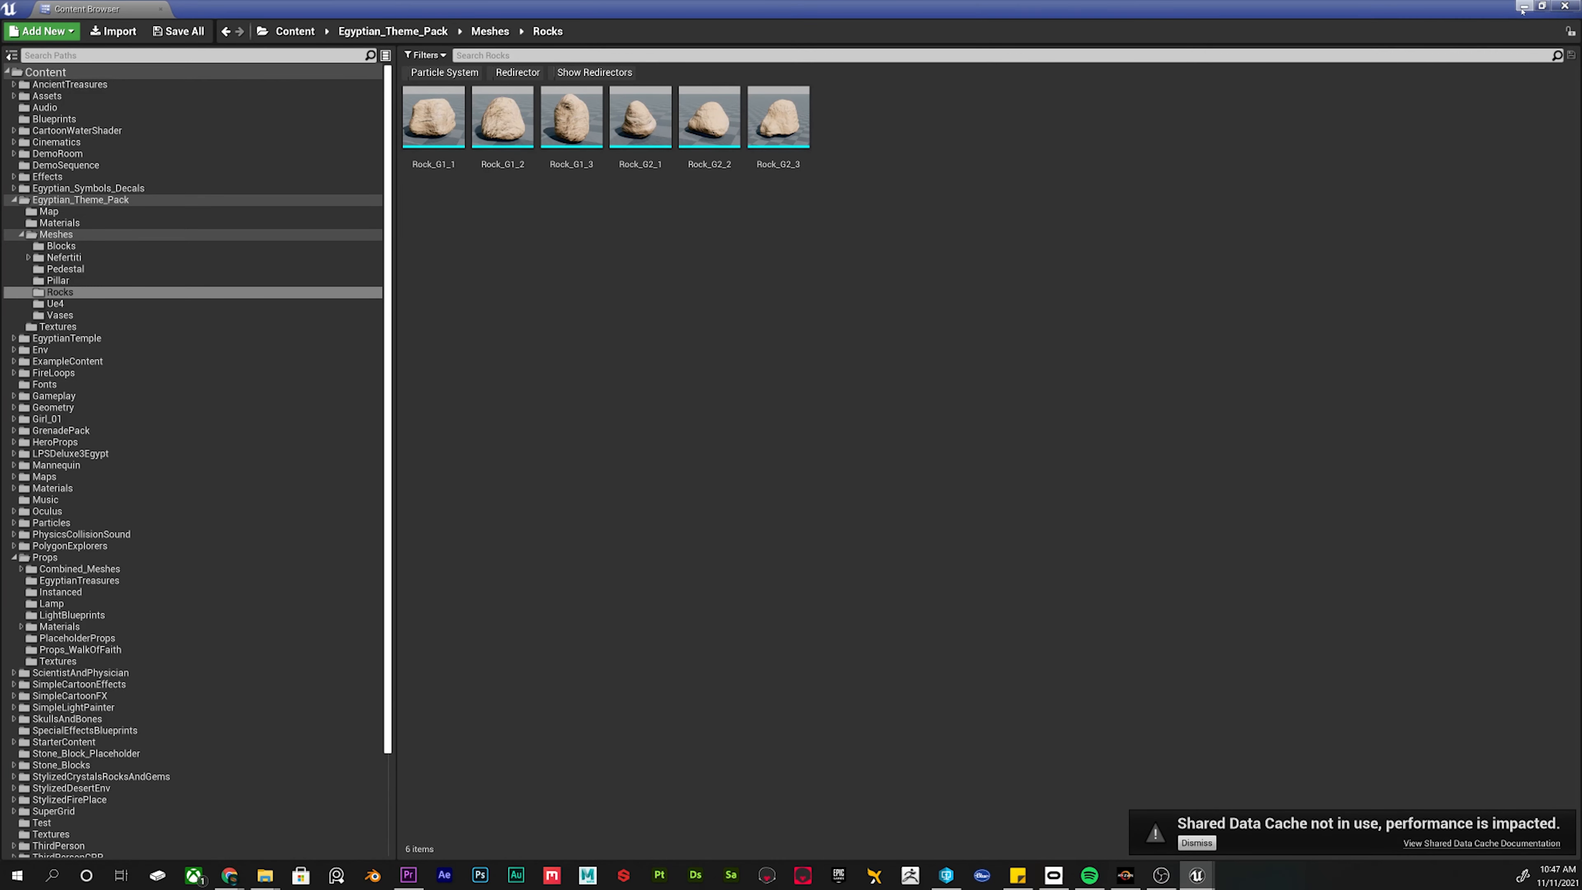
Open the Egyptian_Theme_Pack Textures folder, compare the Egypt_Cliff_4 basecolor, normal and metallic textures, and minimize the Content Browser.
click(287, 327)
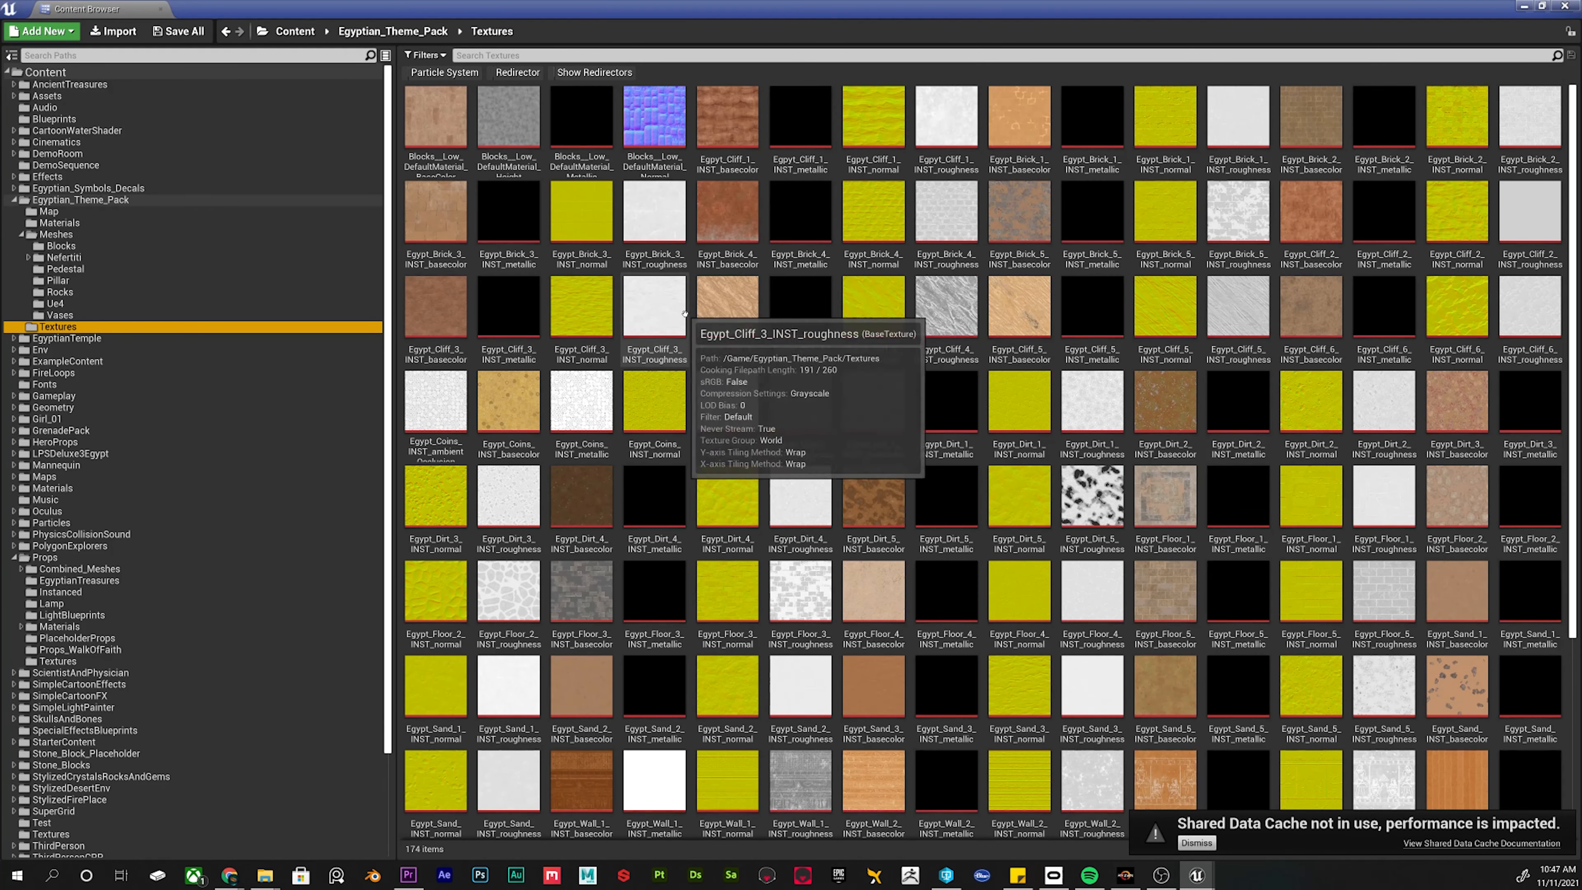
click(726, 308)
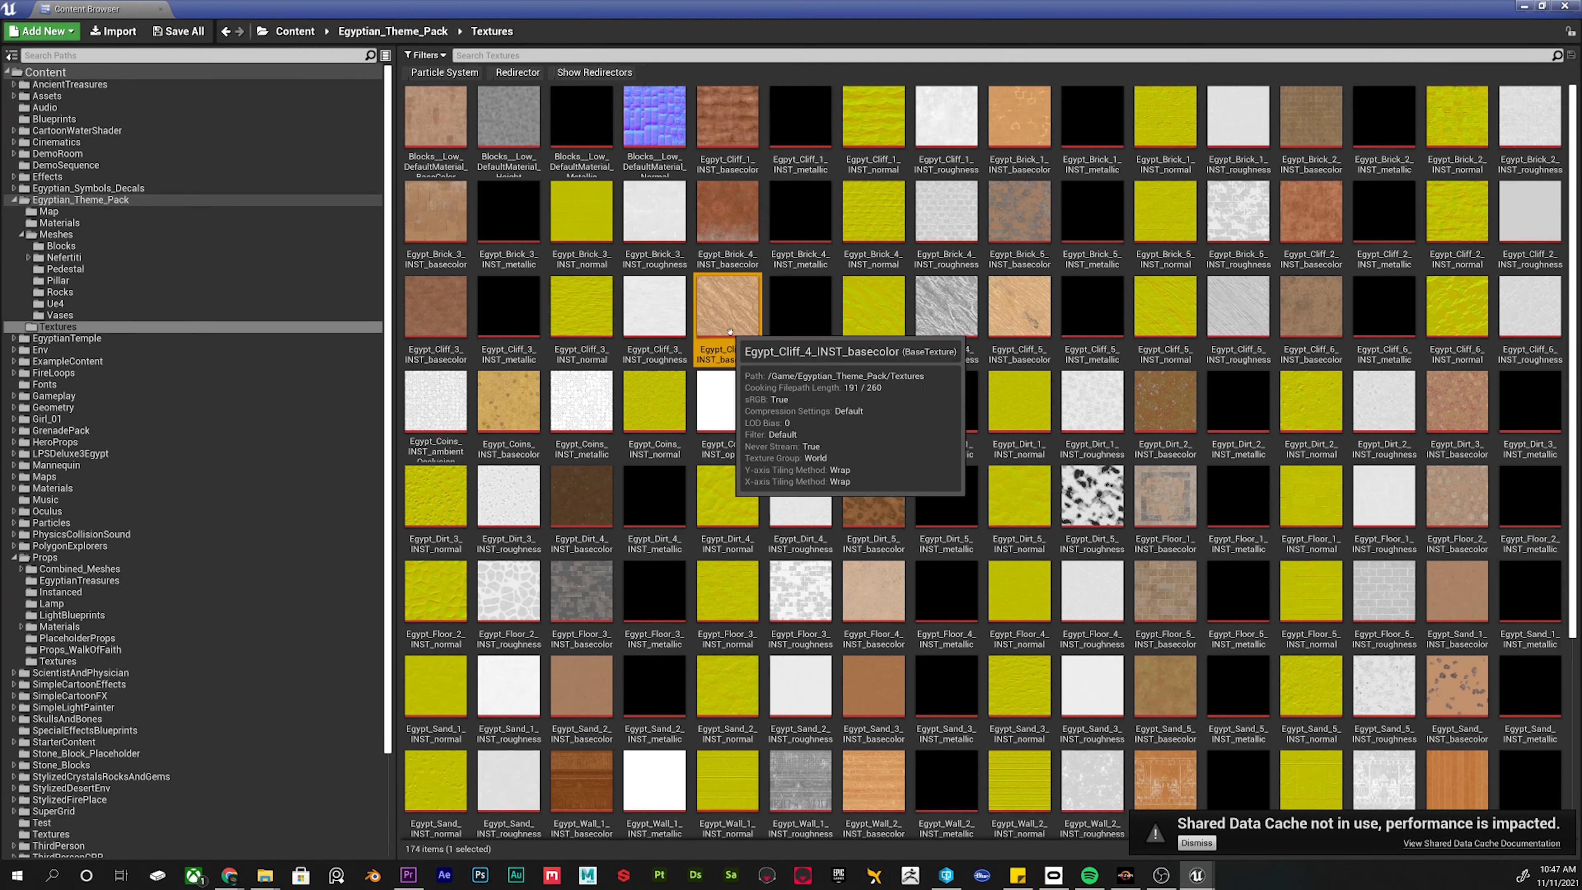
click(885, 313)
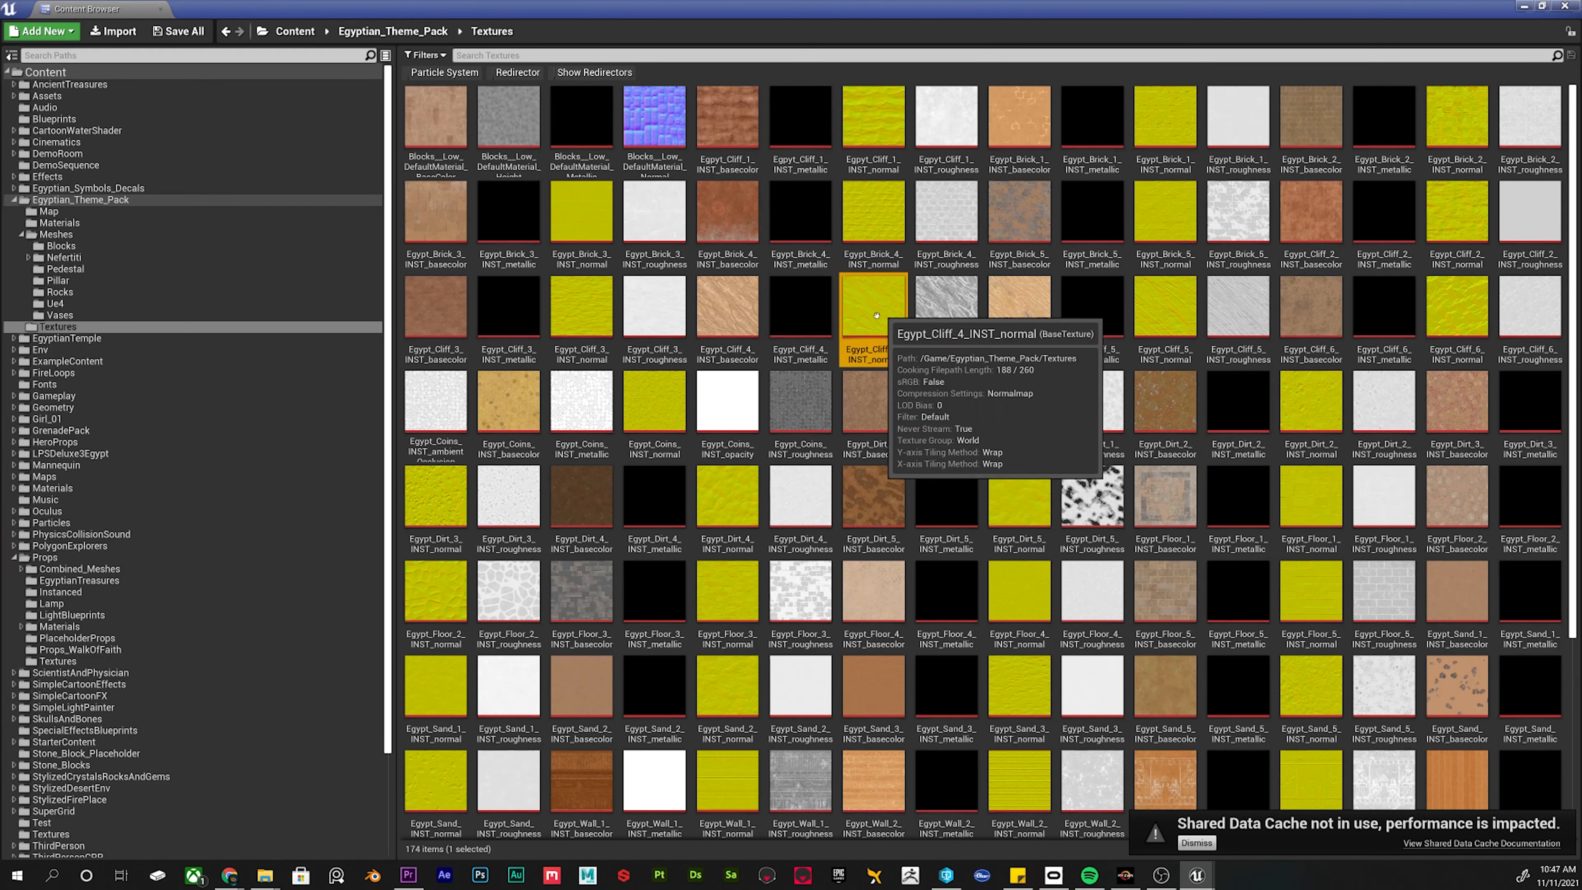
click(774, 315)
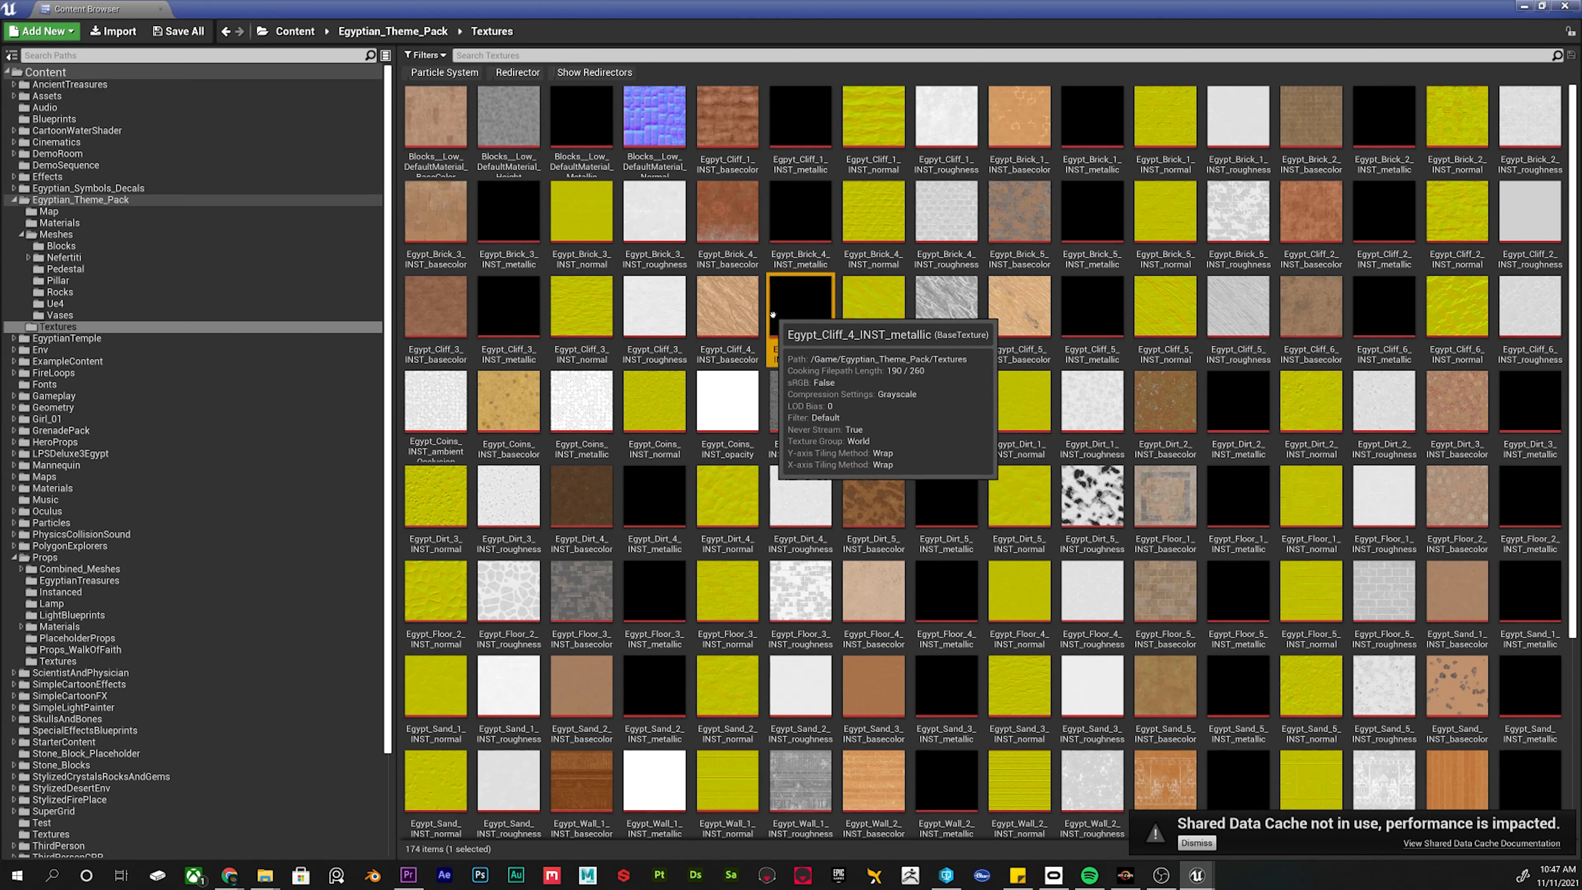
click(738, 323)
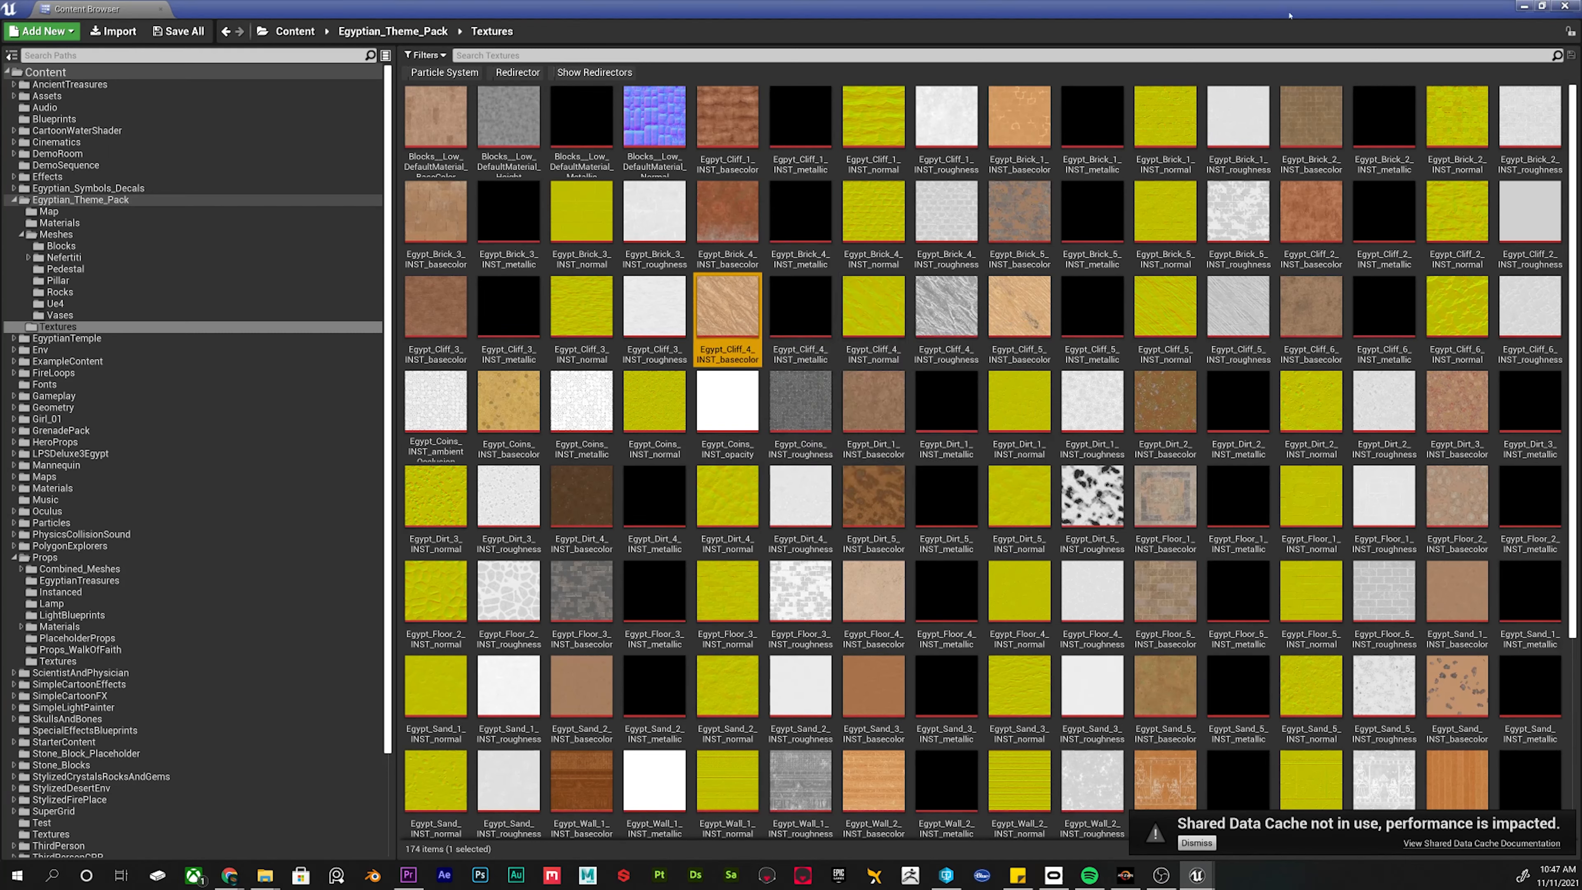
click(1524, 6)
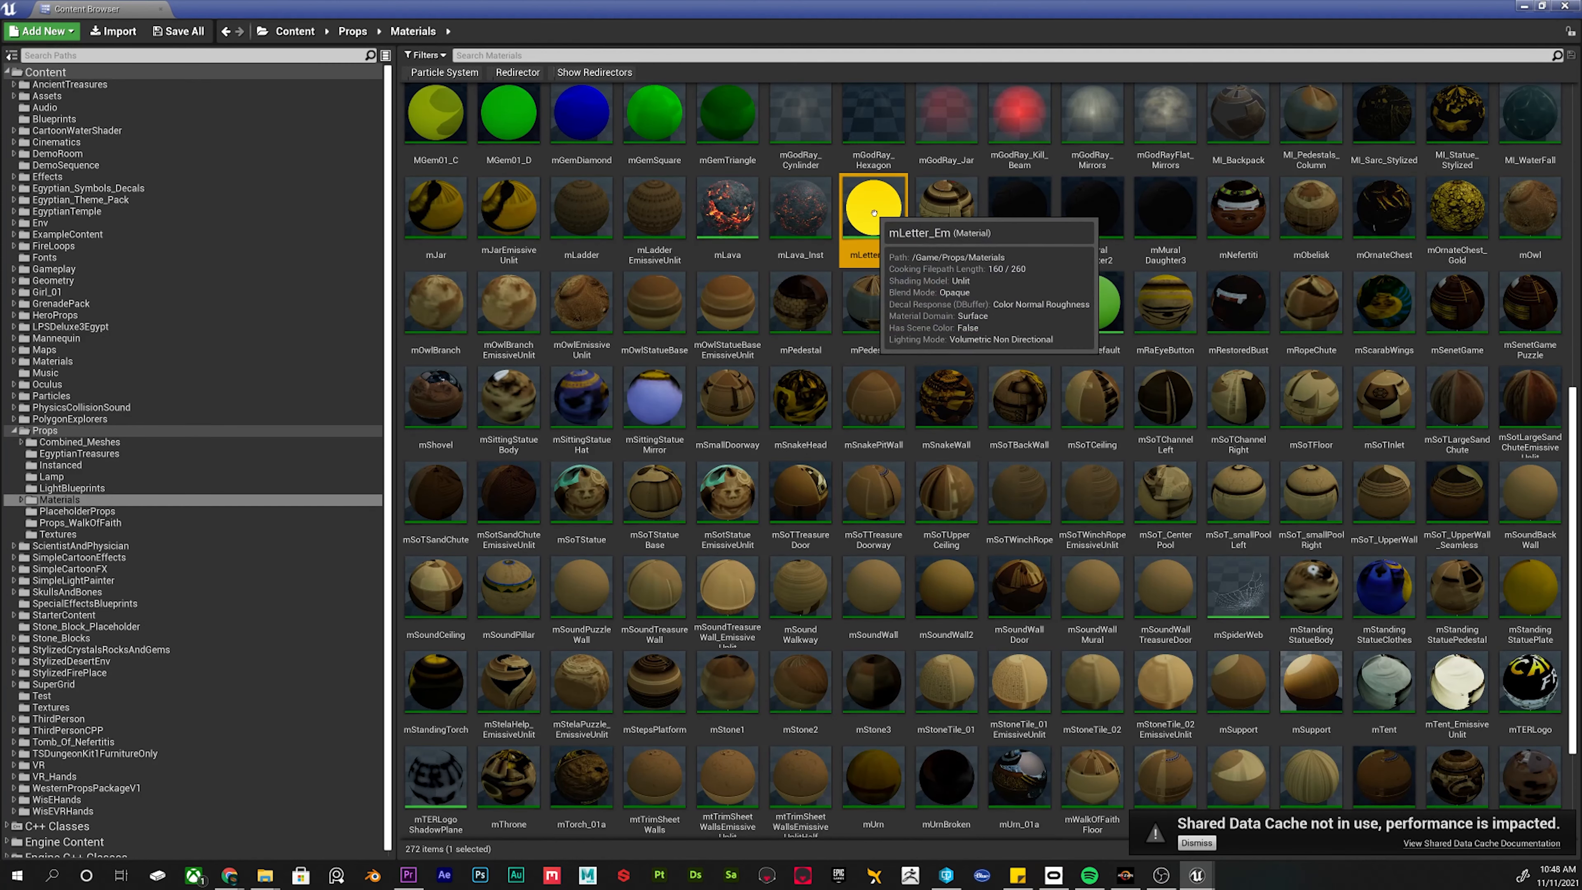
Open the mLetter_Em material and trace the Bottom Color parameter through the Multiply and Lerp nodes to Emissive Color.
double_click(863, 215)
right_drag(555, 303, 796, 274)
scroll(984, 349, down, 4)
scroll(823, 352, up, 3)
right_drag(588, 343, 703, 317)
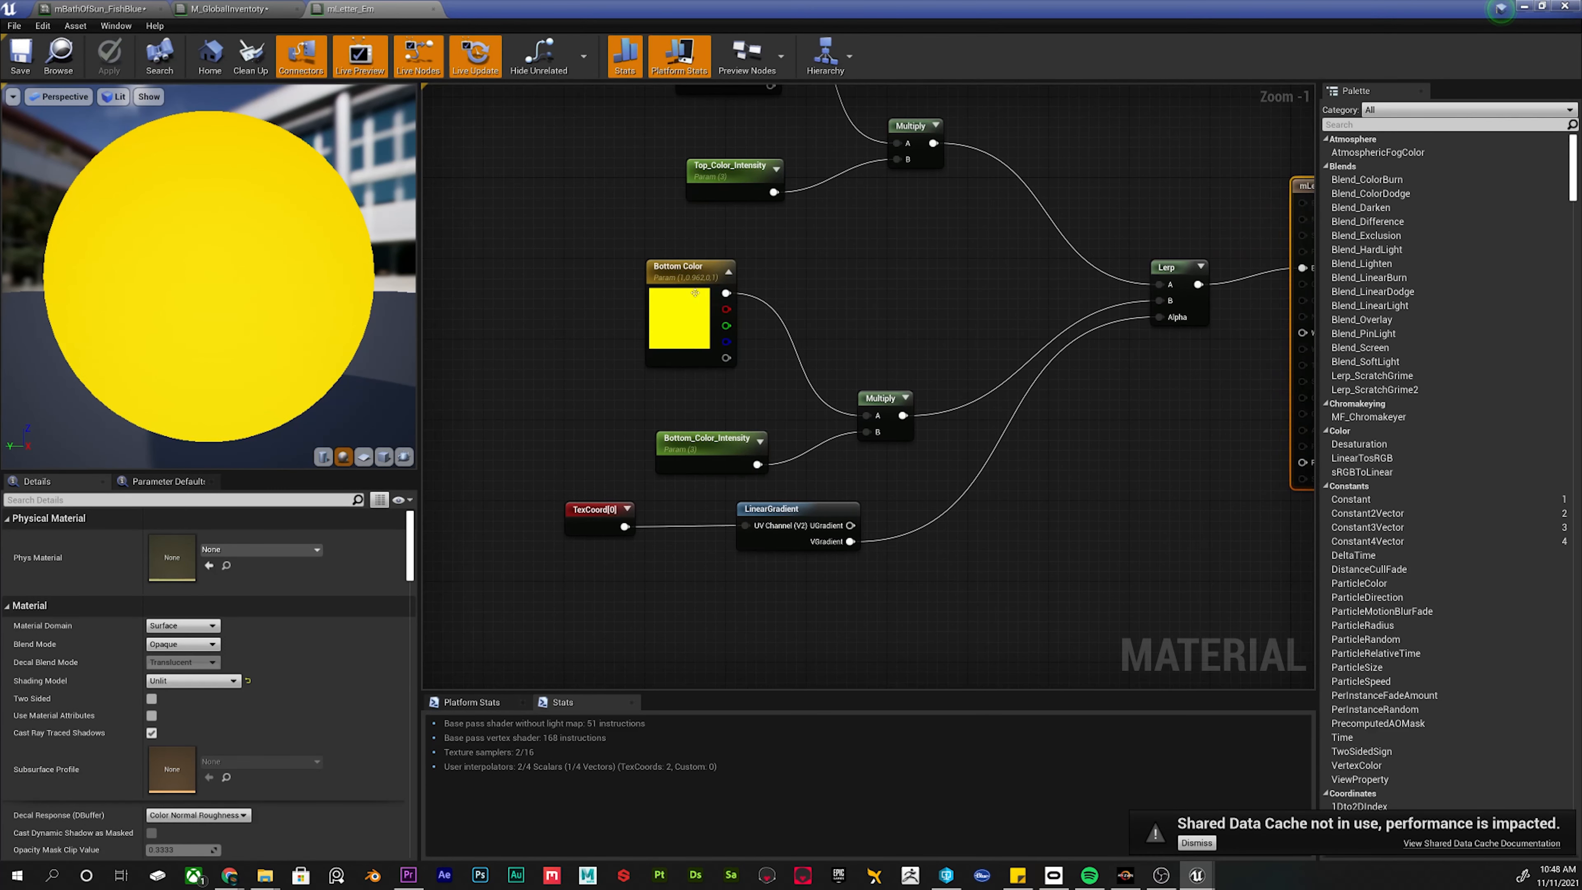
click(669, 311)
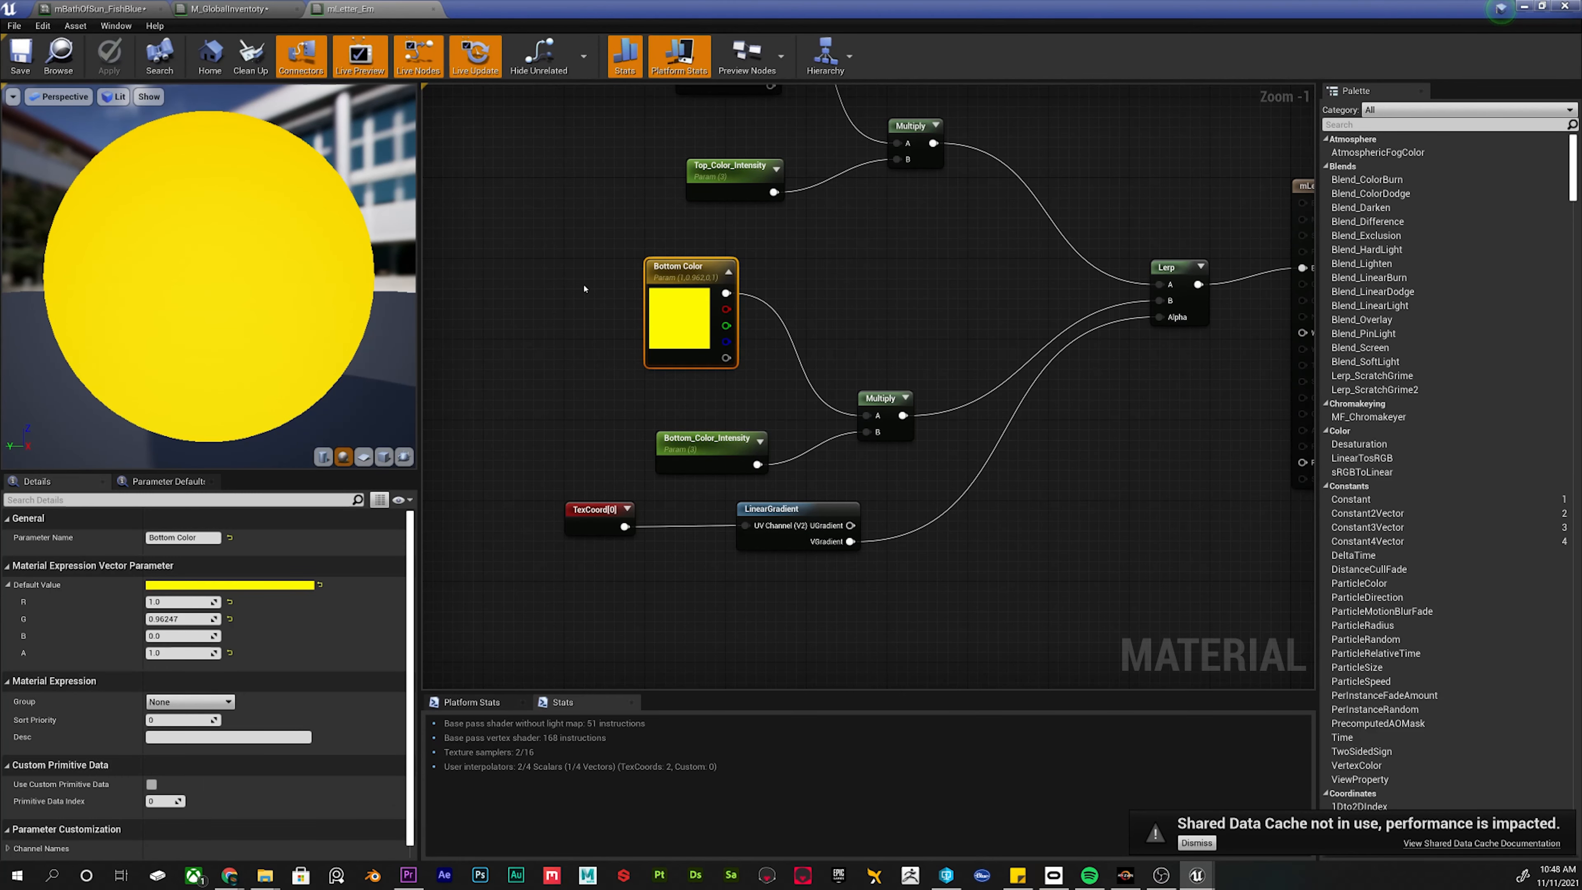
right_drag(884, 266, 643, 290)
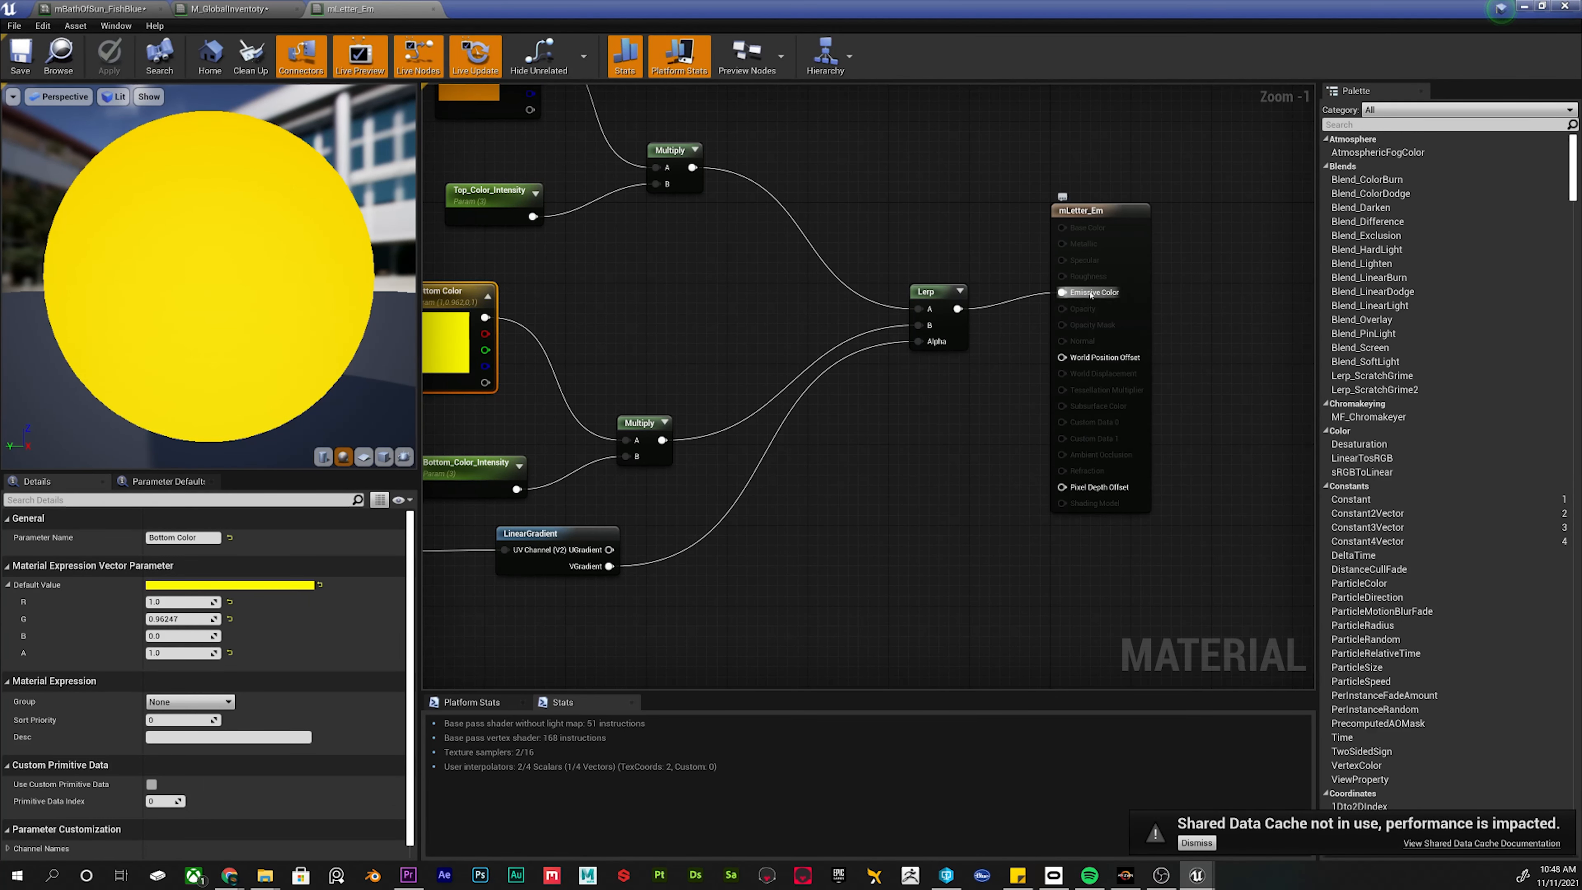
scroll(1216, 285, down, 3)
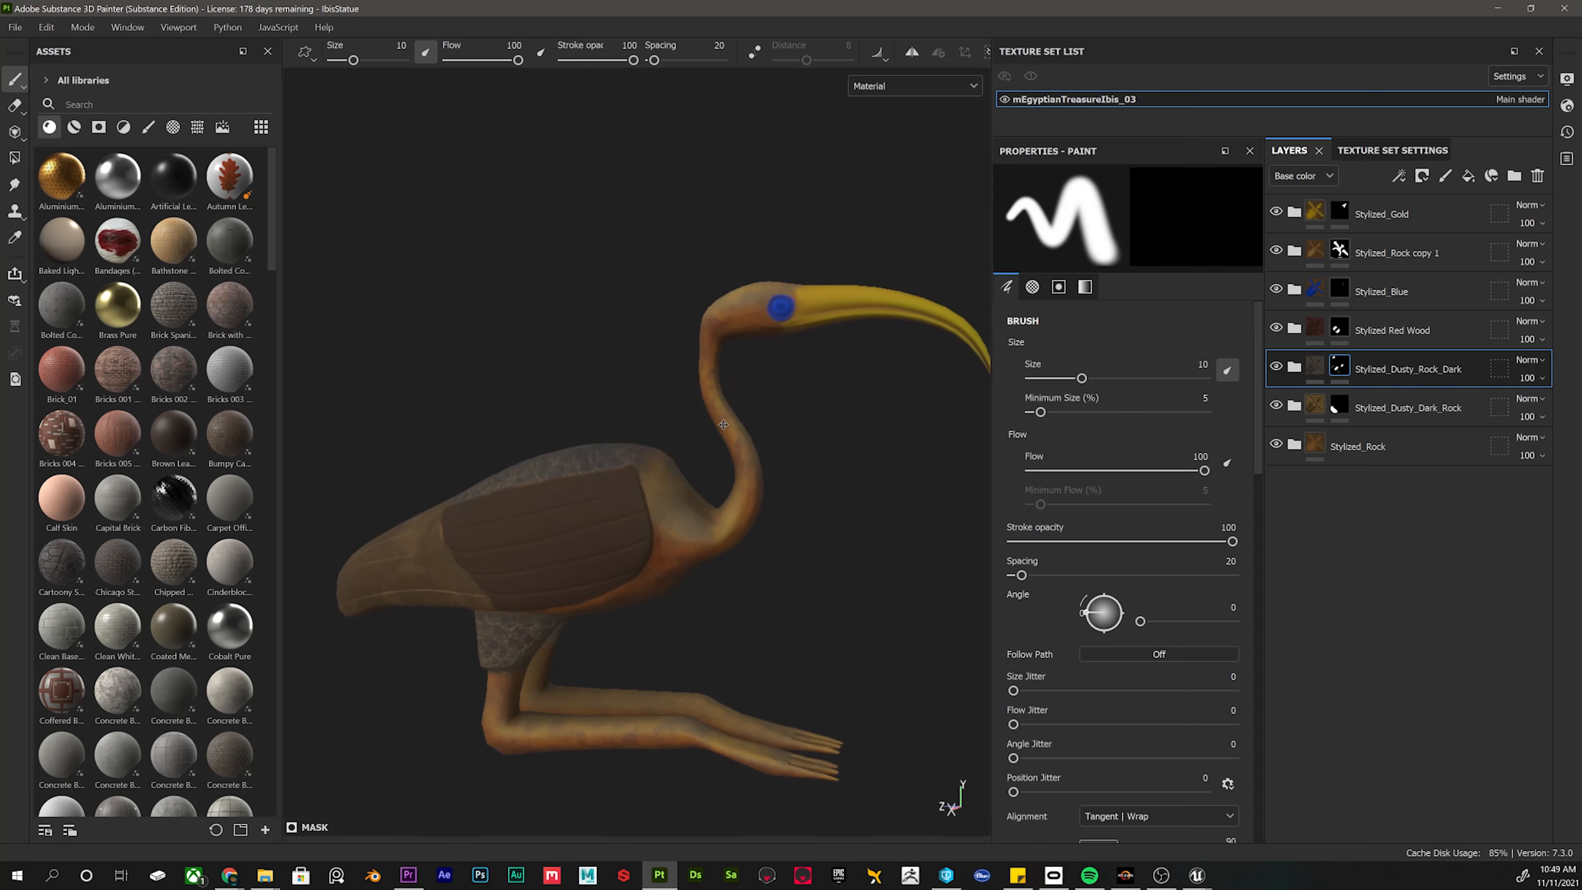
Inspect the ibis statue in Substance 3D Painter and expand the Stylized_Dusty_Rock_Dark layer group.
mouse_move(723, 425)
alt+mouse_down()
mouse_move(648, 450)
mouse_move(697, 437)
alt+mouse_up()
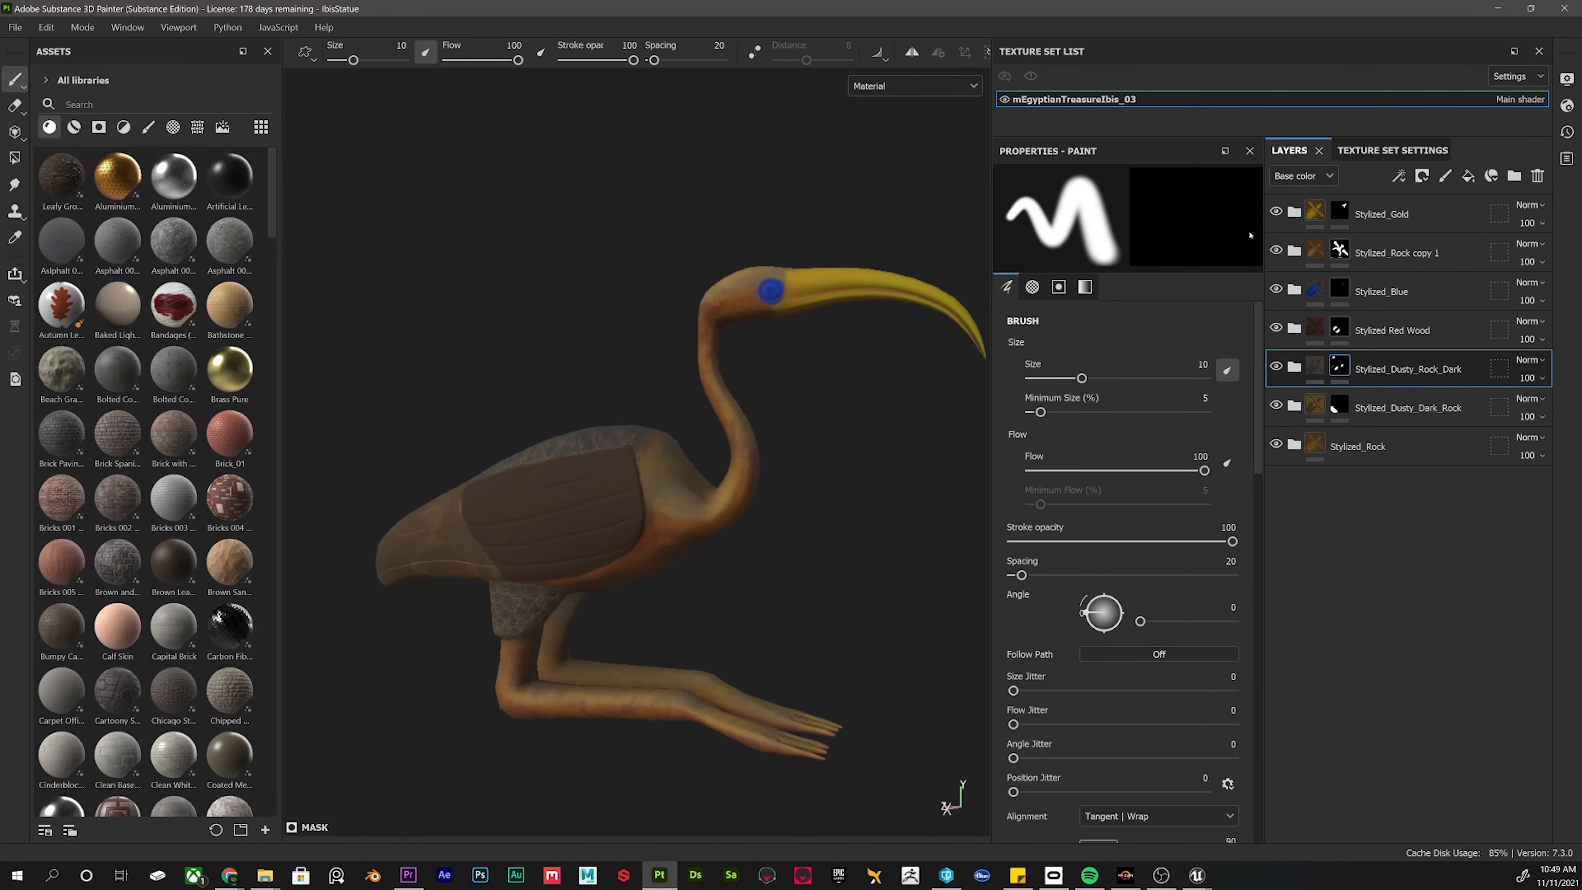
click(1294, 367)
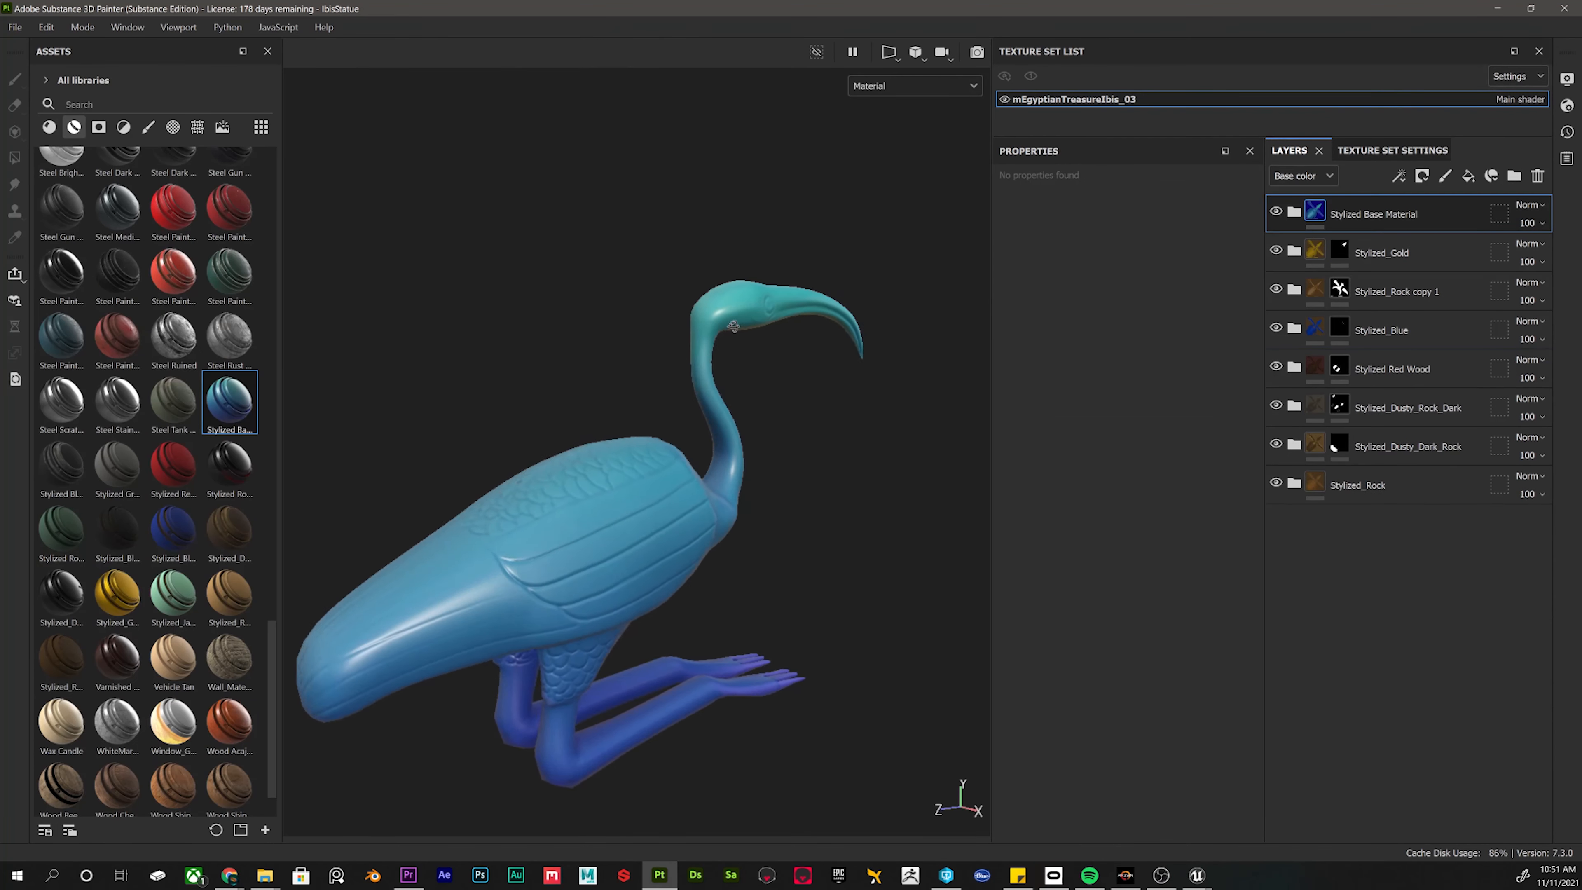
Expand the Stylized Base Material group, select its Baked Lighting layer and review the available baked lighting filters and the layer's fill properties.
alt+drag(733, 326, 548, 330)
click(1295, 212)
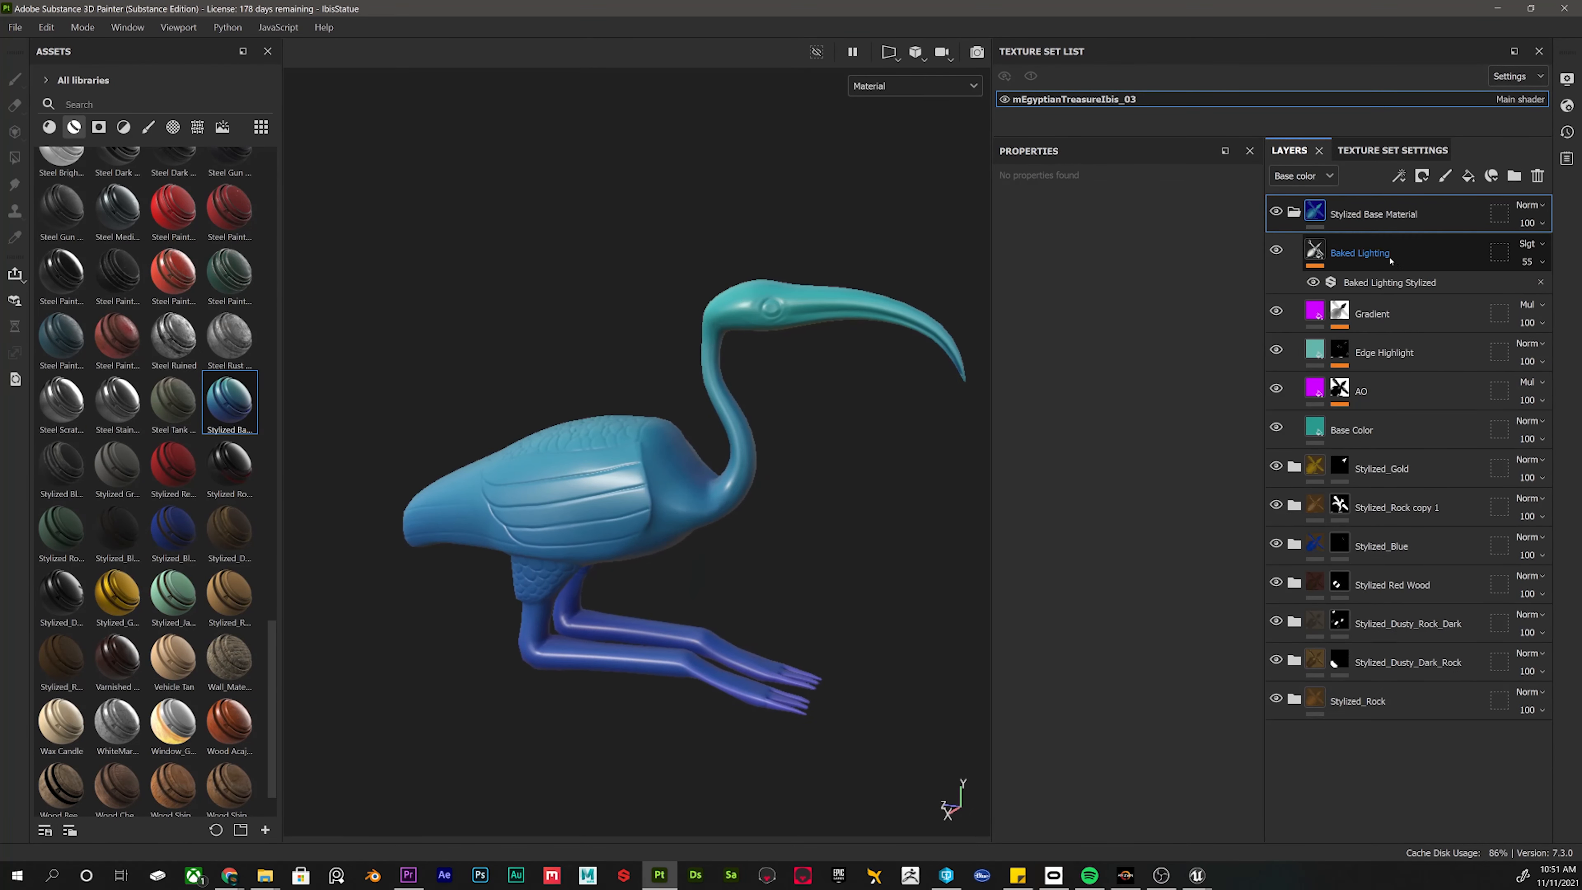
click(1362, 254)
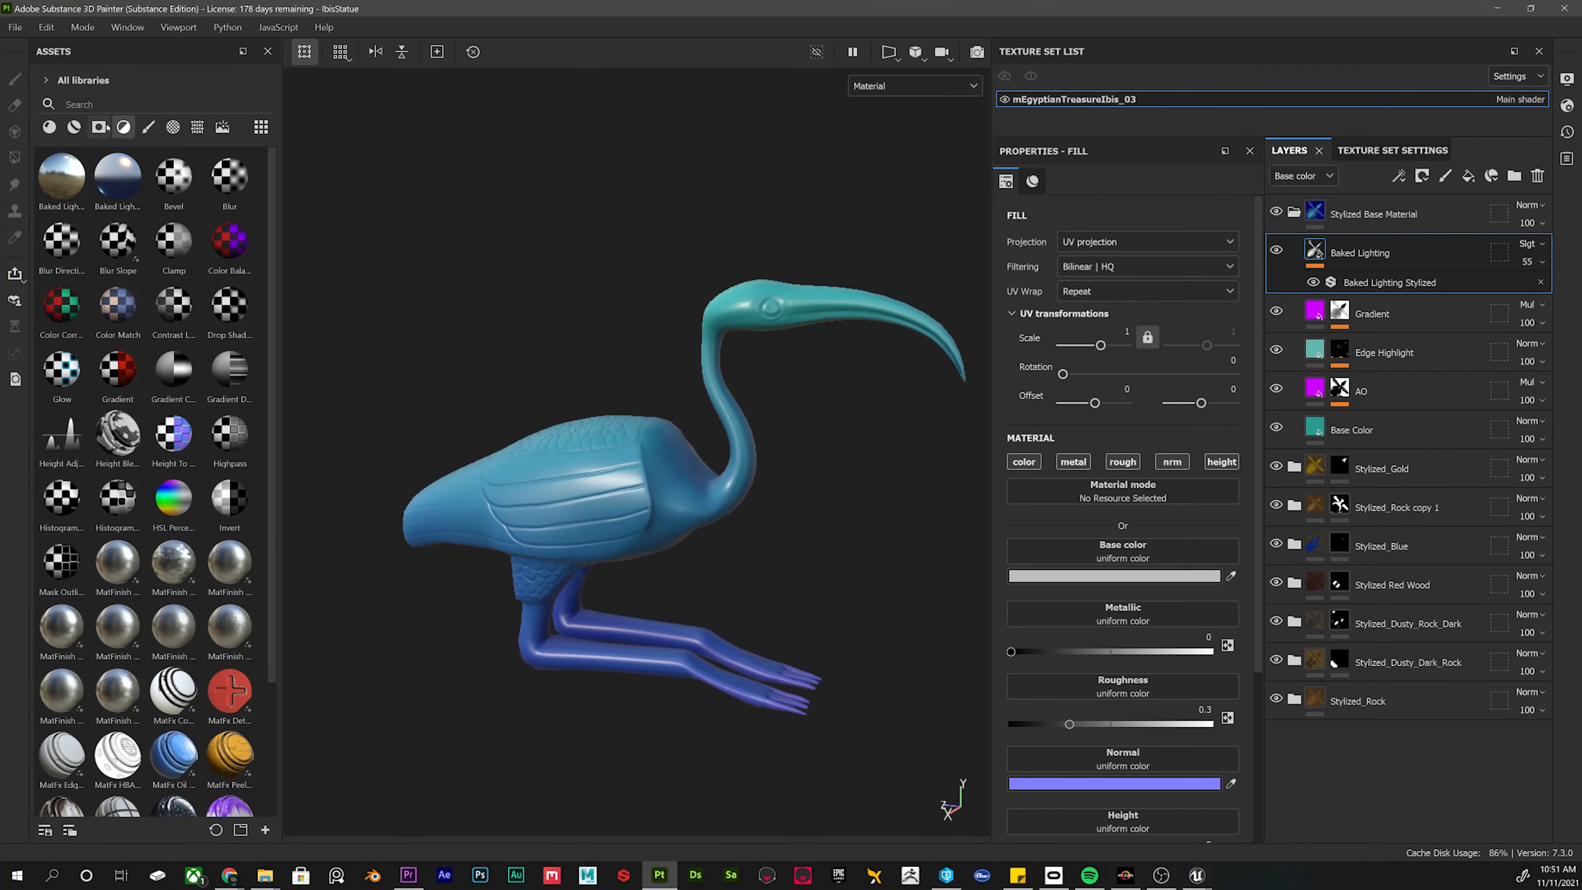
click(67, 178)
click(129, 180)
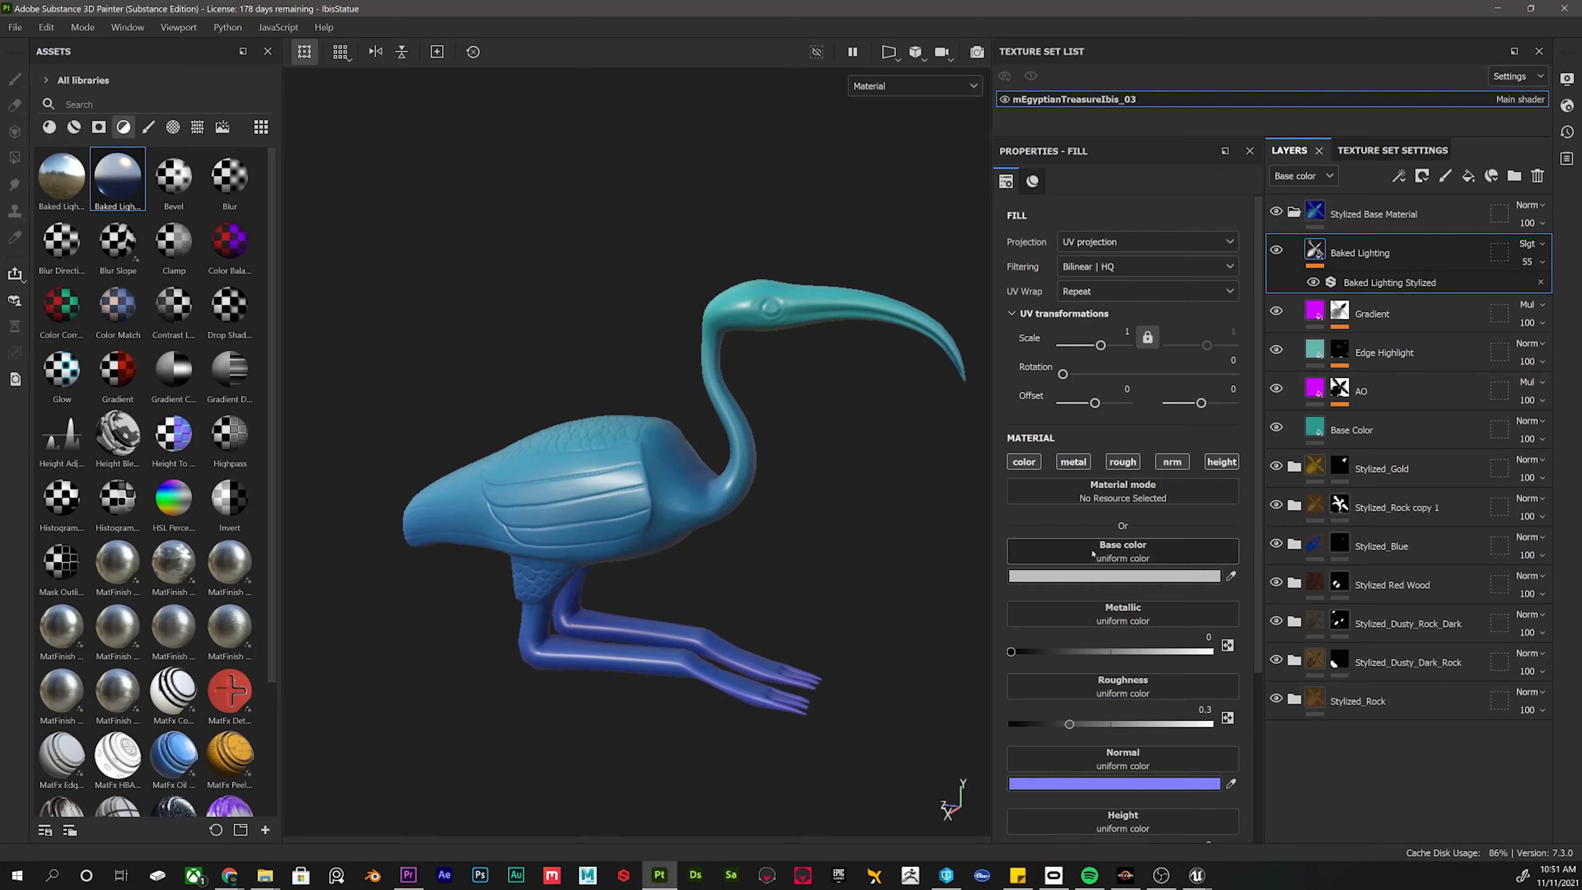
scroll(1092, 552, down, 3)
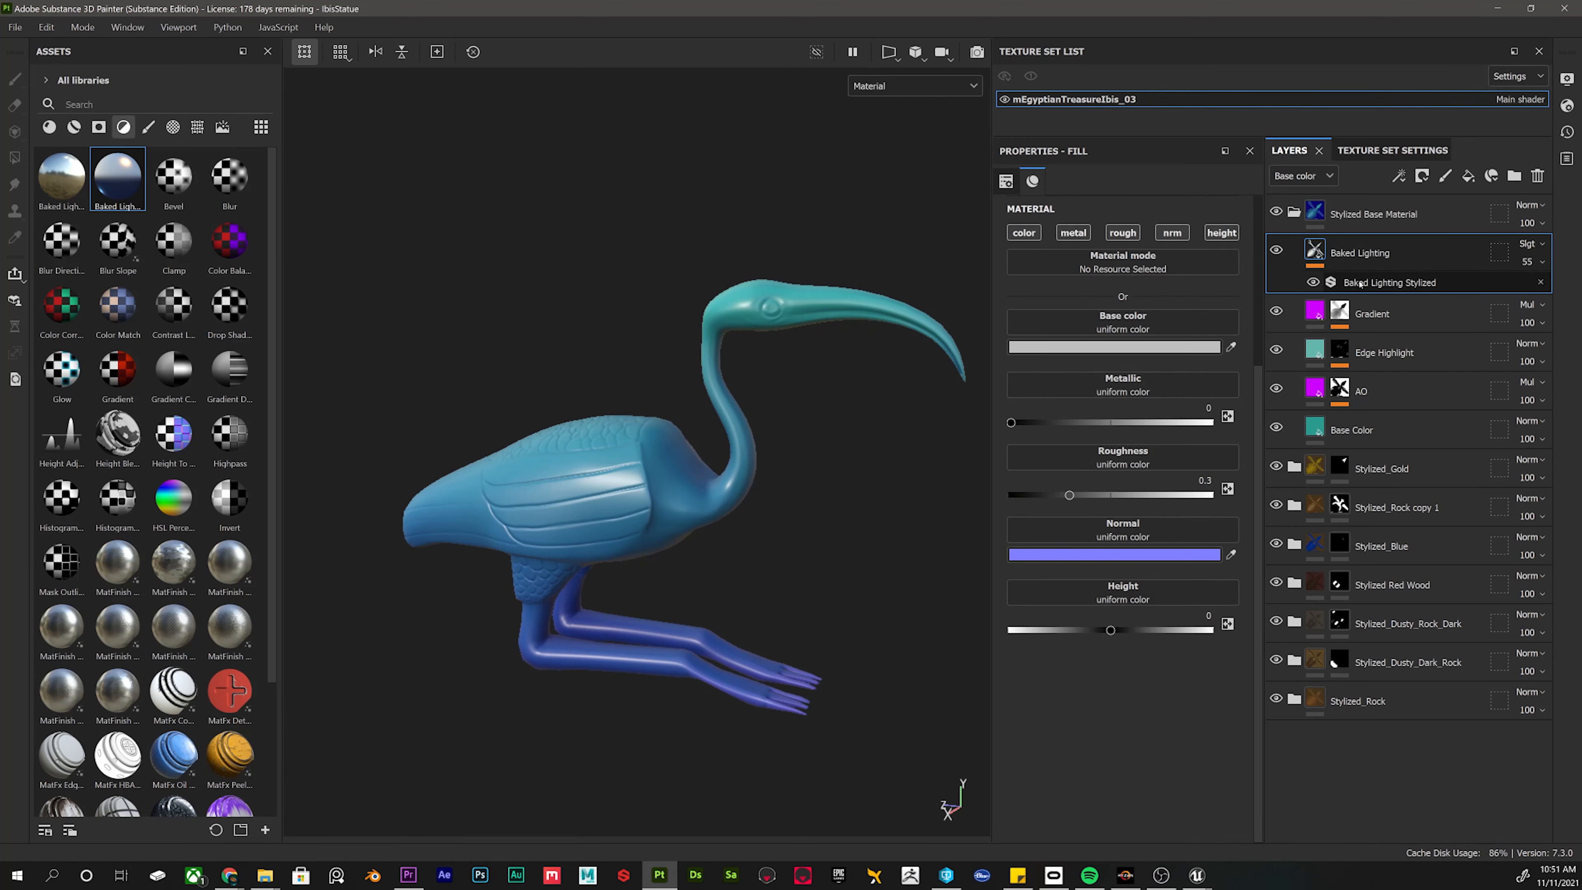
Select the Baked Lighting Stylized filter and set its Sun Intensity to 2.91.
click(1404, 283)
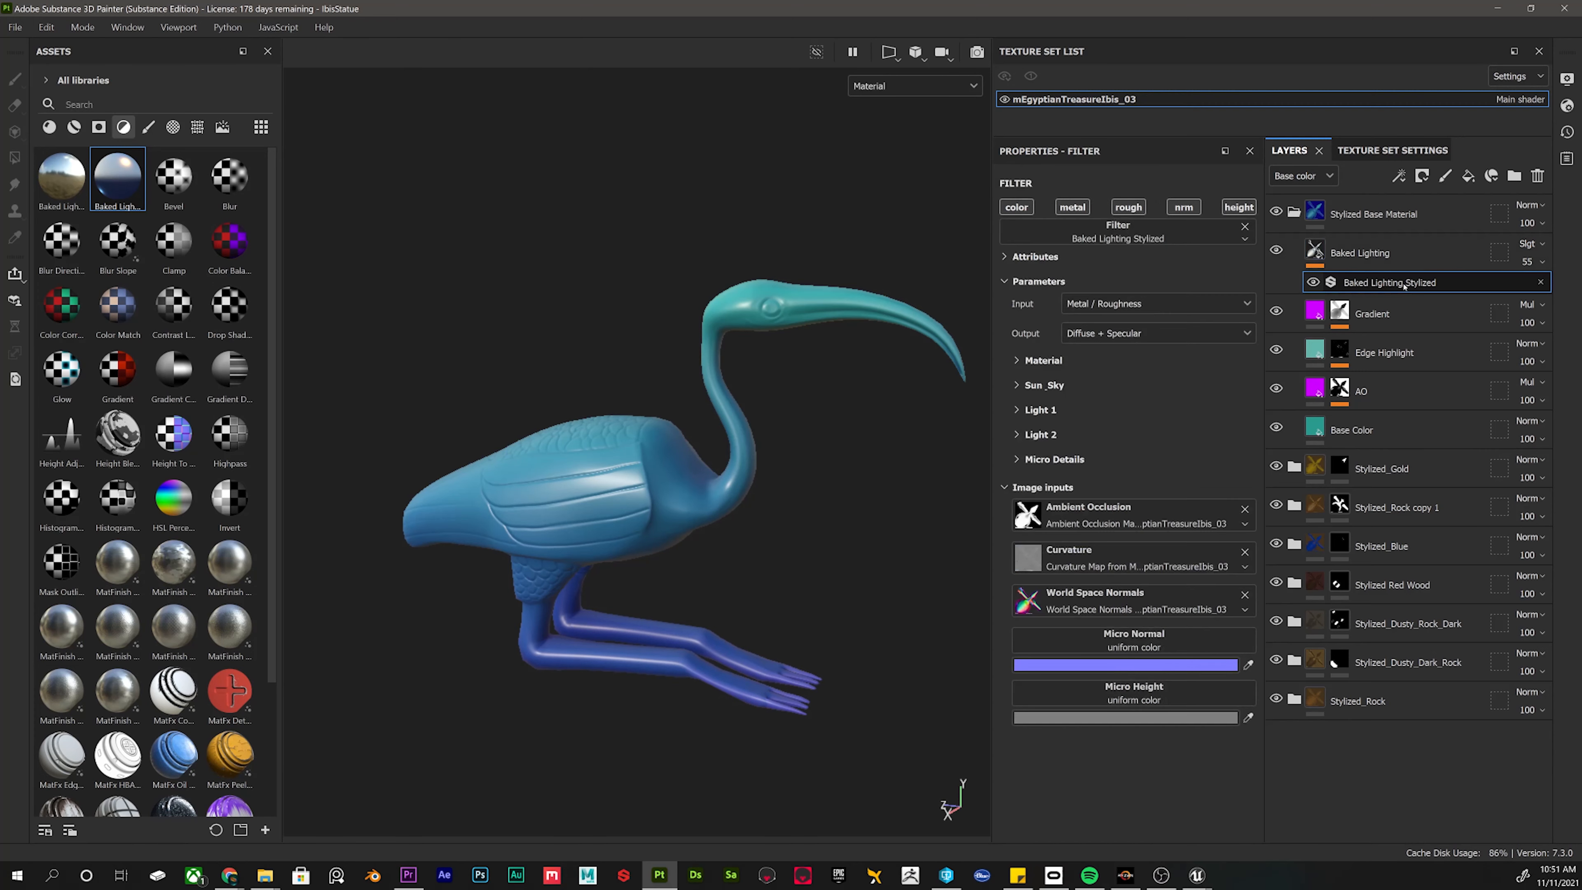
click(1021, 386)
drag(1057, 425, 1091, 425)
scroll(1091, 598, down, 3)
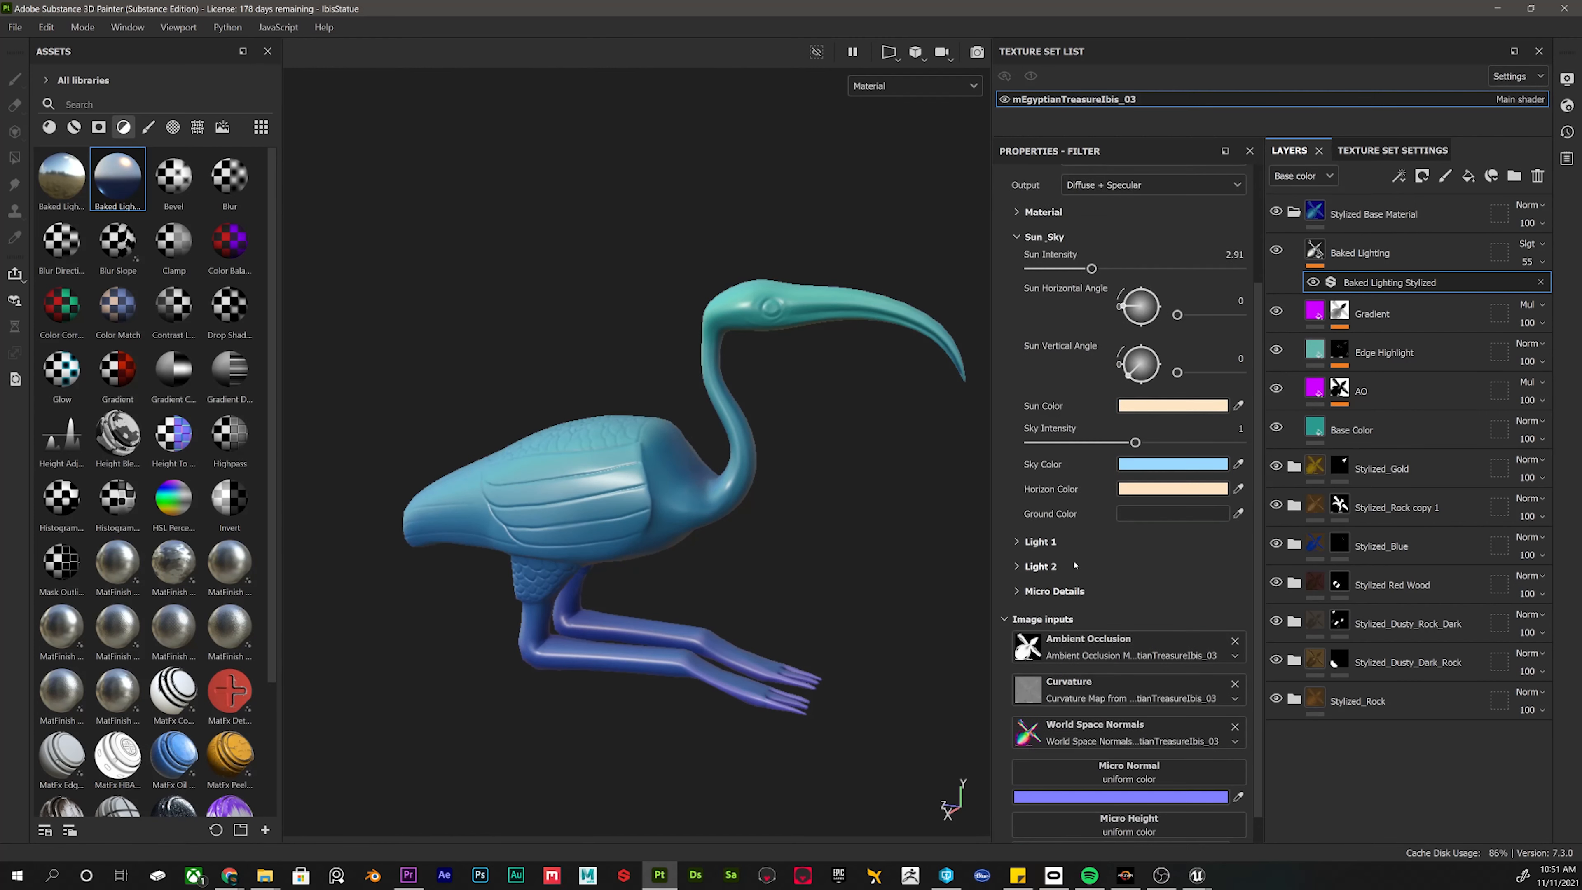
Set Light 1 of the baked lighting filter to an intensity of 0.98 and the red color FF0000.
click(1041, 542)
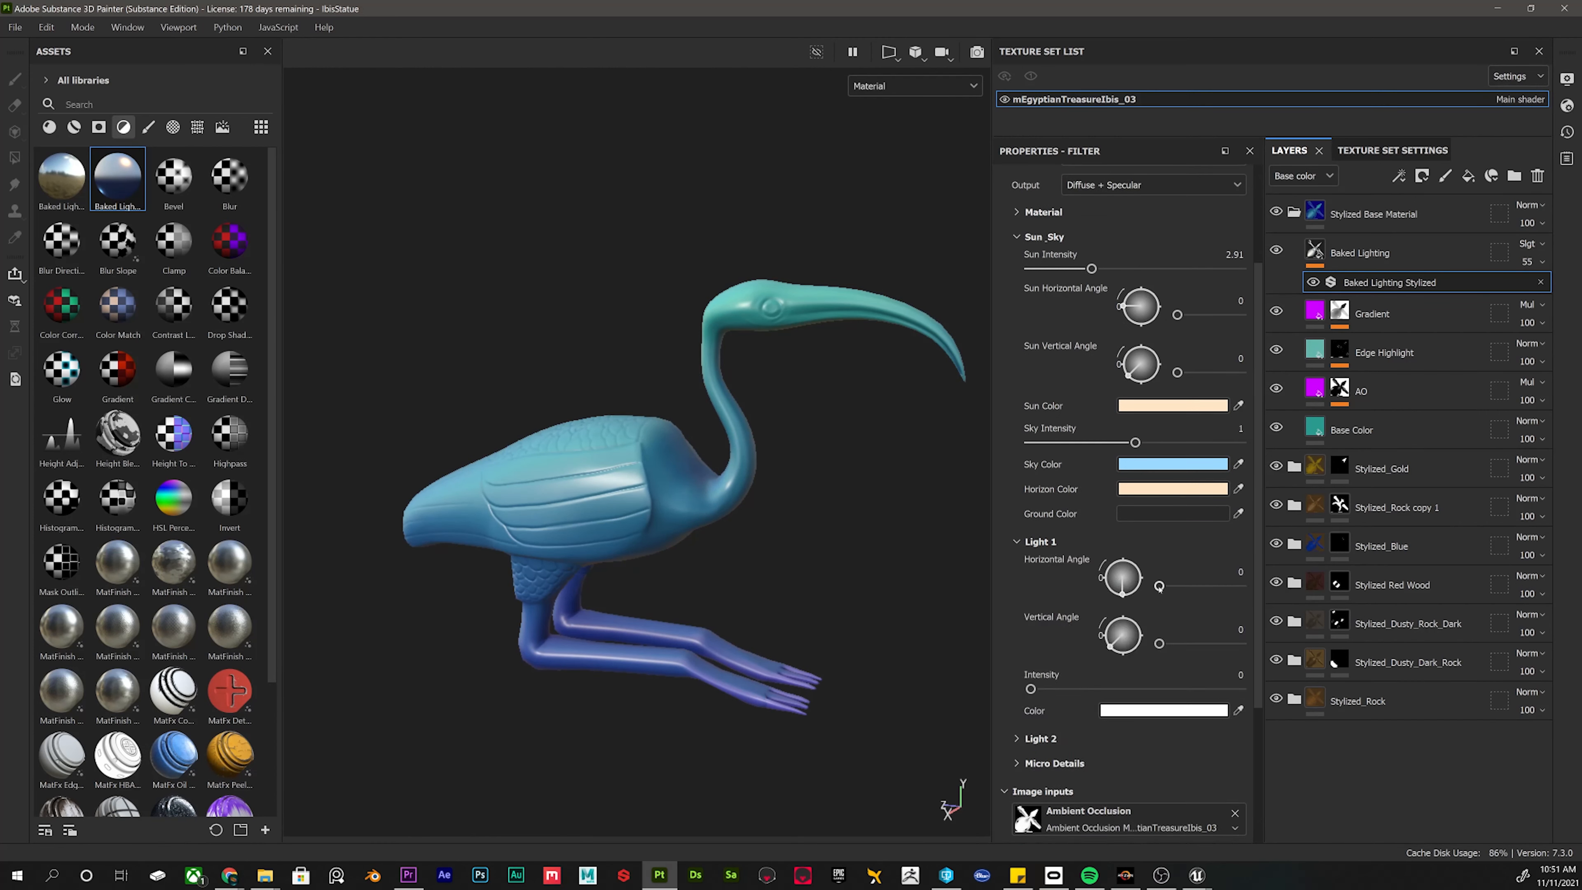
drag(1159, 586, 1154, 588)
drag(1031, 688, 1132, 689)
click(1143, 711)
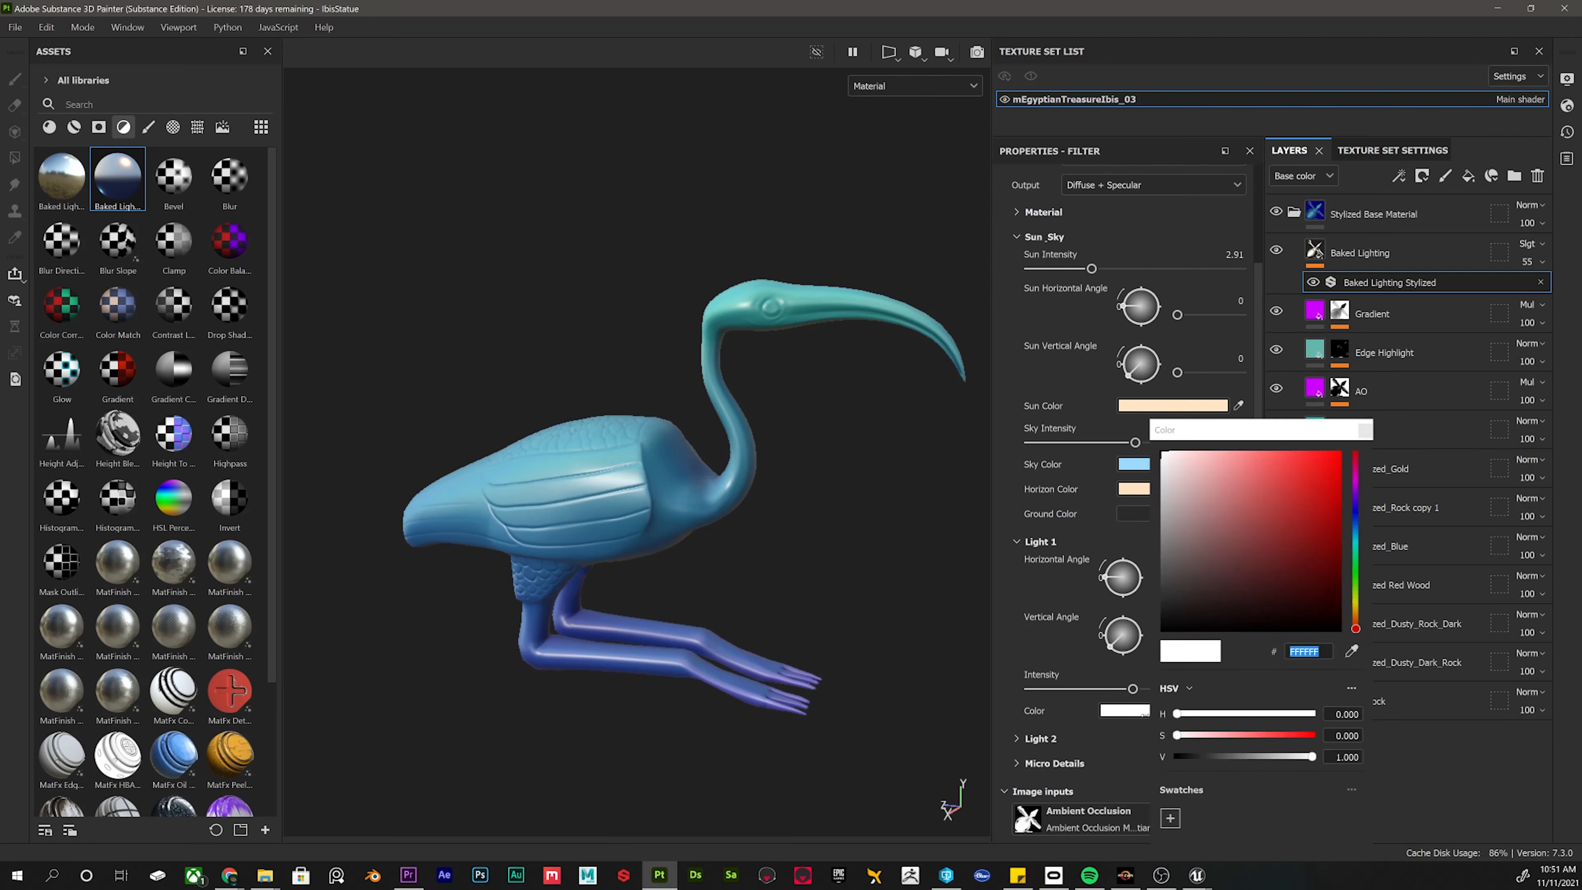
text(FF0000)
click(1365, 430)
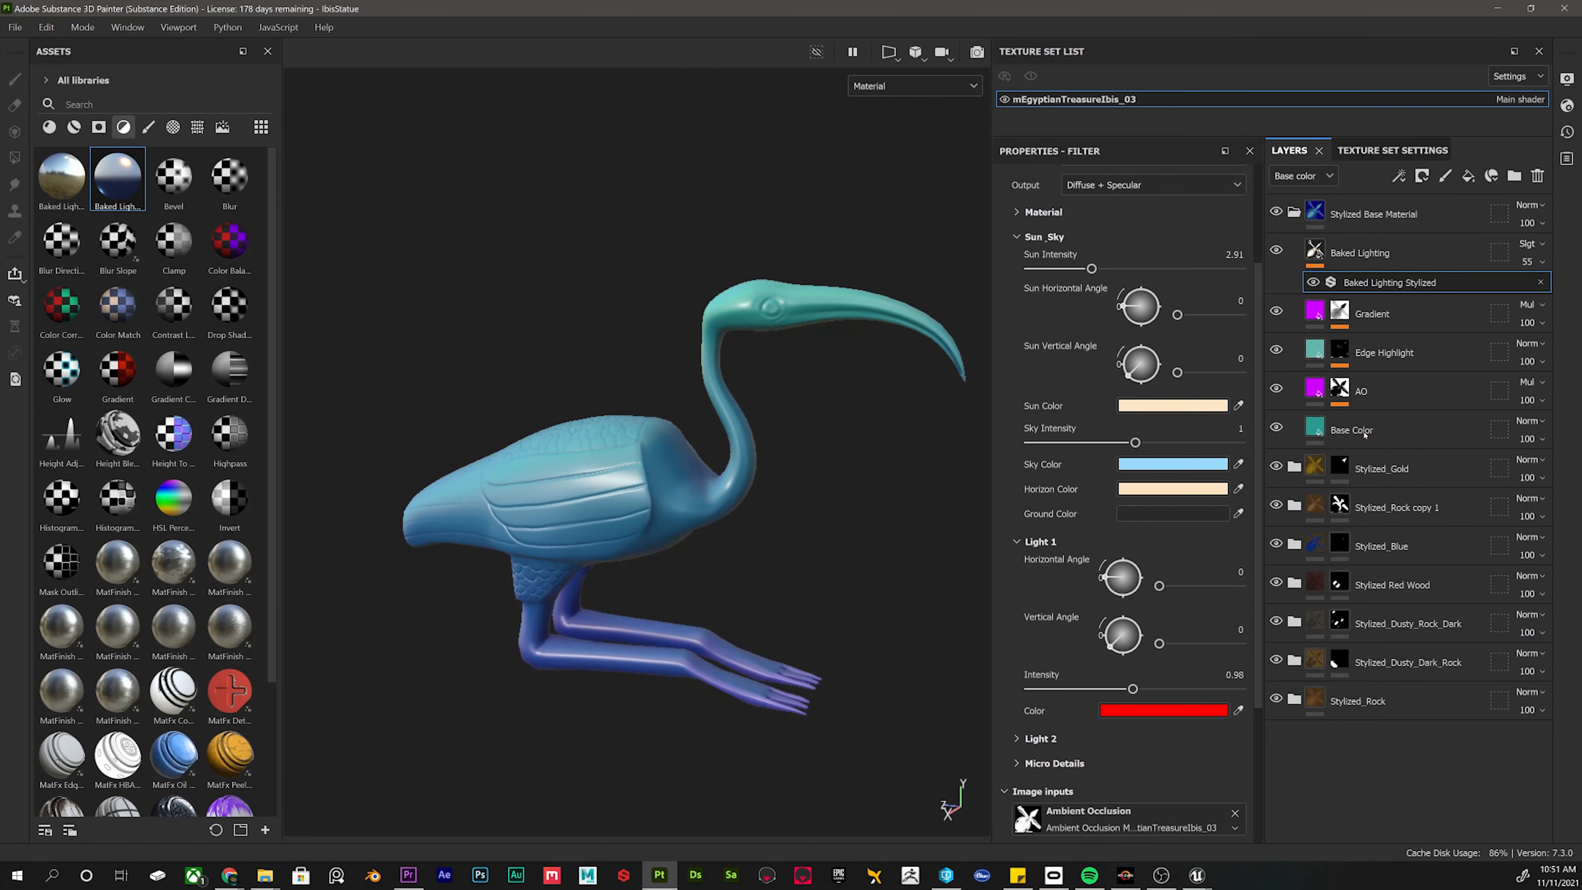
Set Light 1's horizontal angle to 253 and vertical angle to 7, and check the shading on the ibis.
drag(1160, 586, 1216, 586)
drag(1158, 643, 1037, 625)
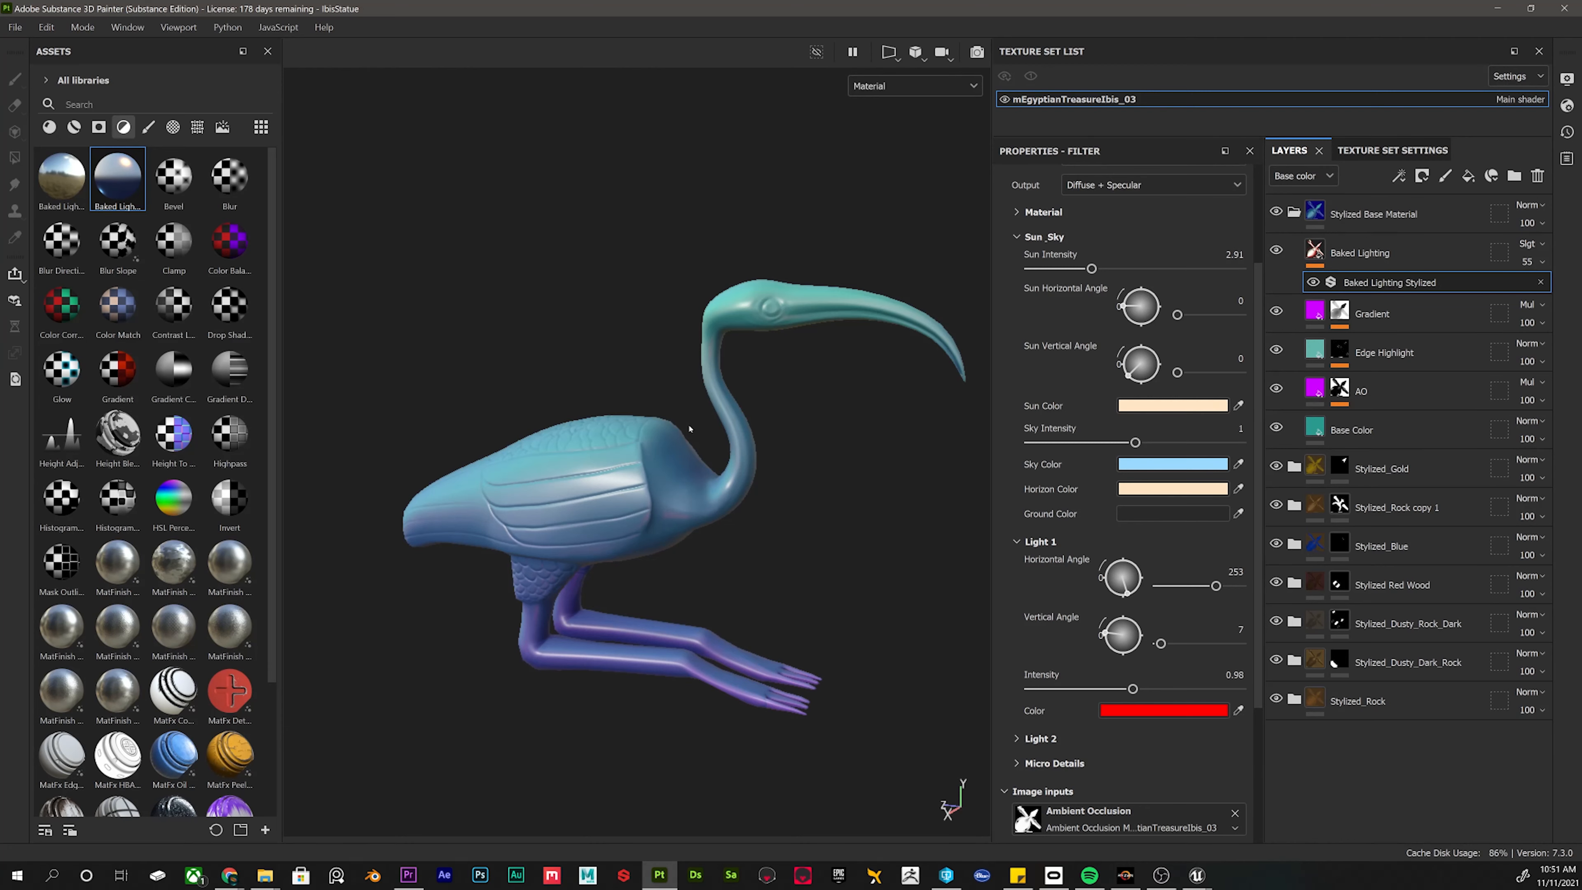
alt+drag(690, 429, 747, 530)
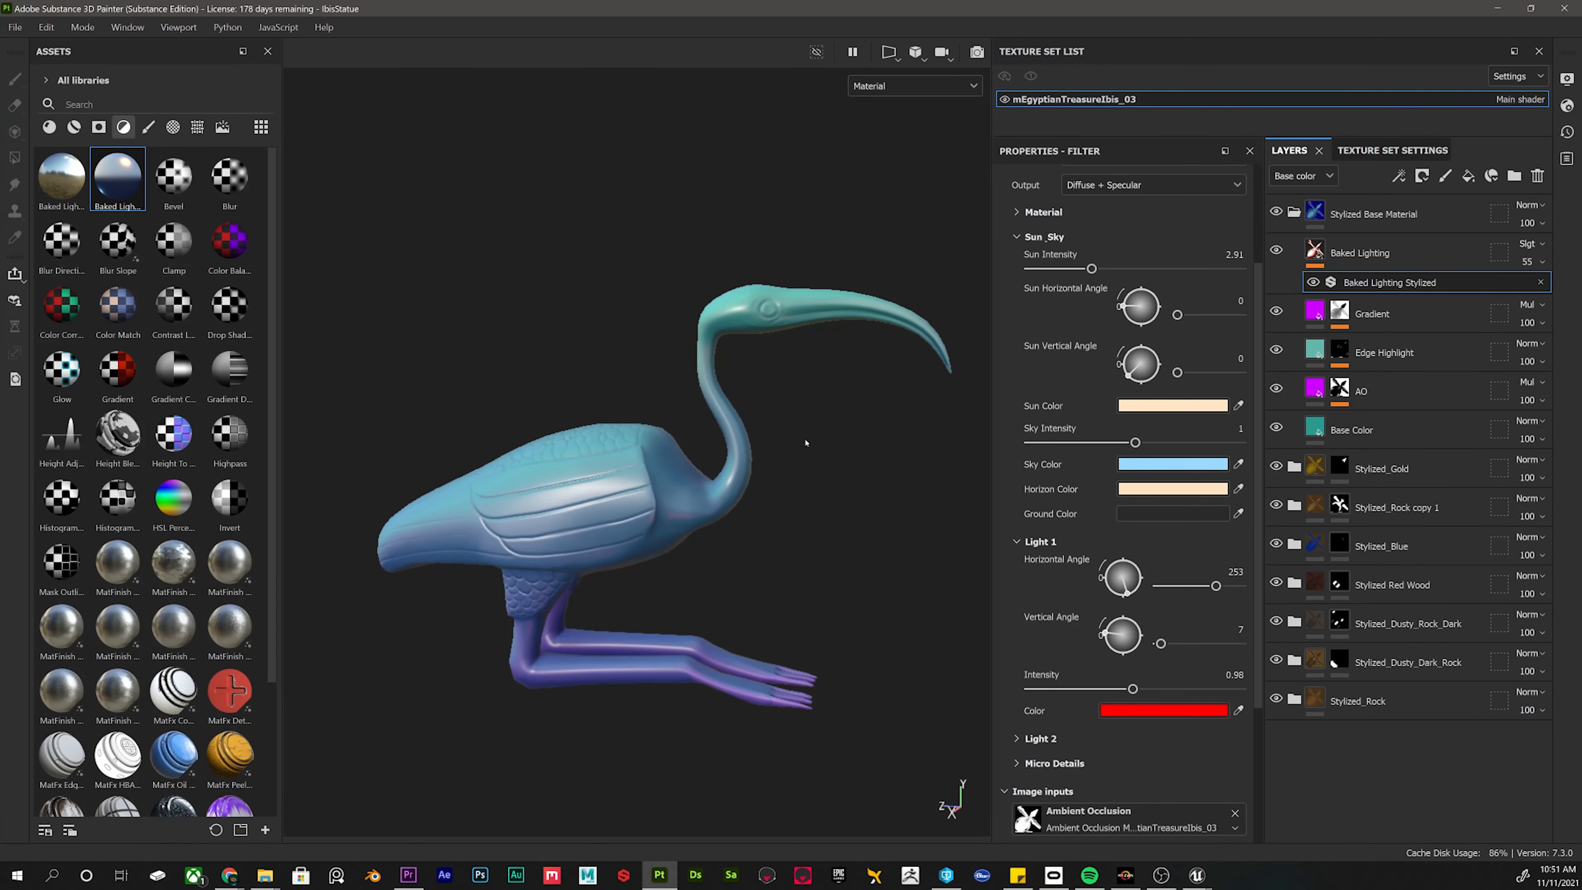
click(15, 27)
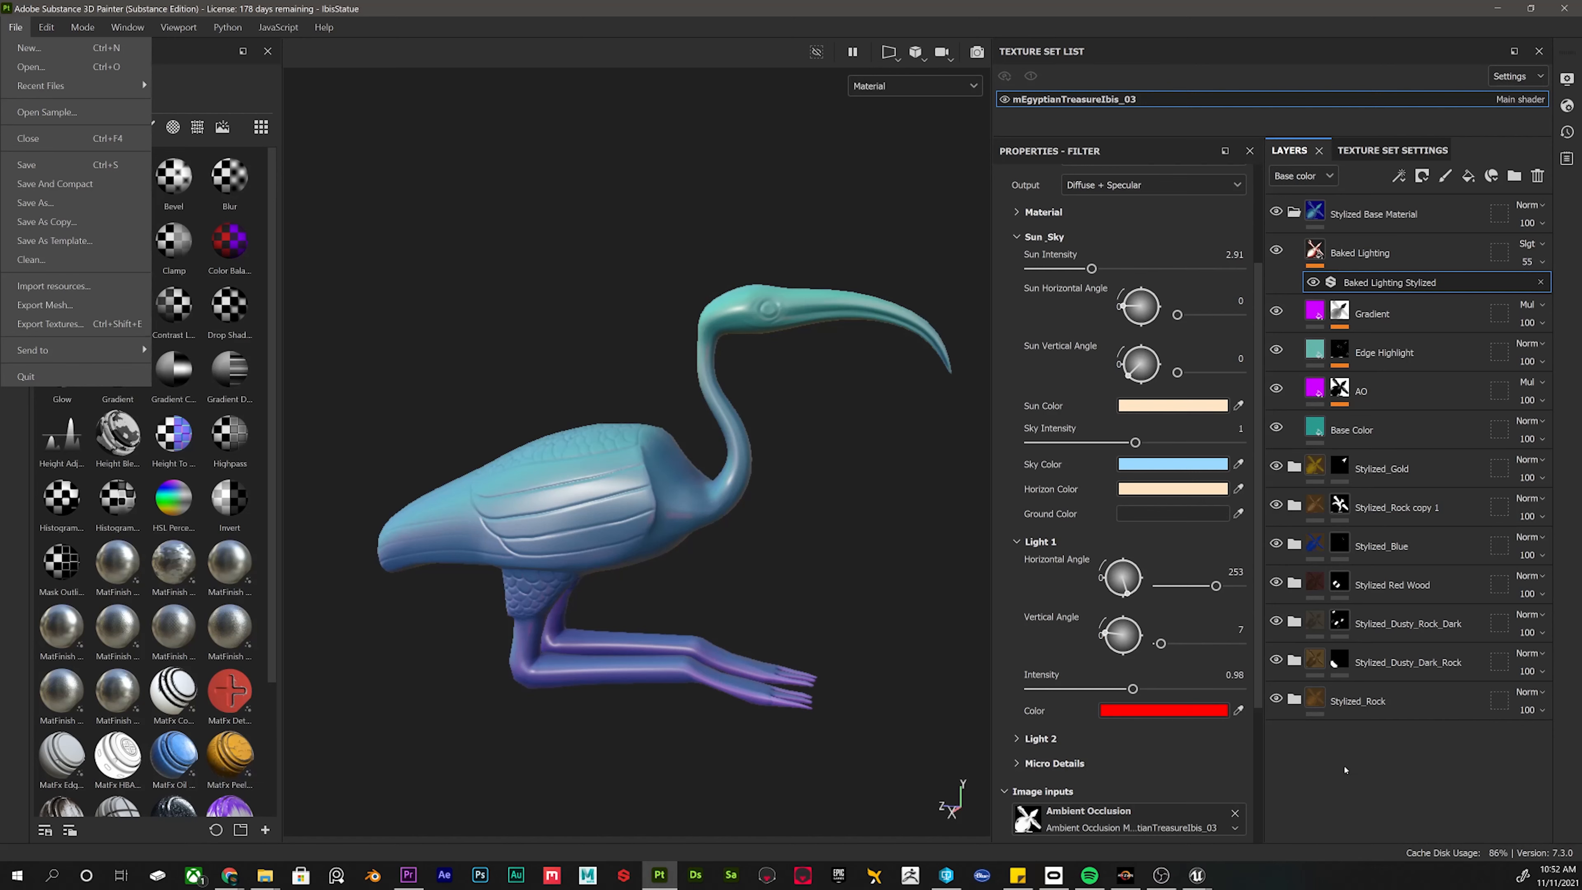
click(535, 220)
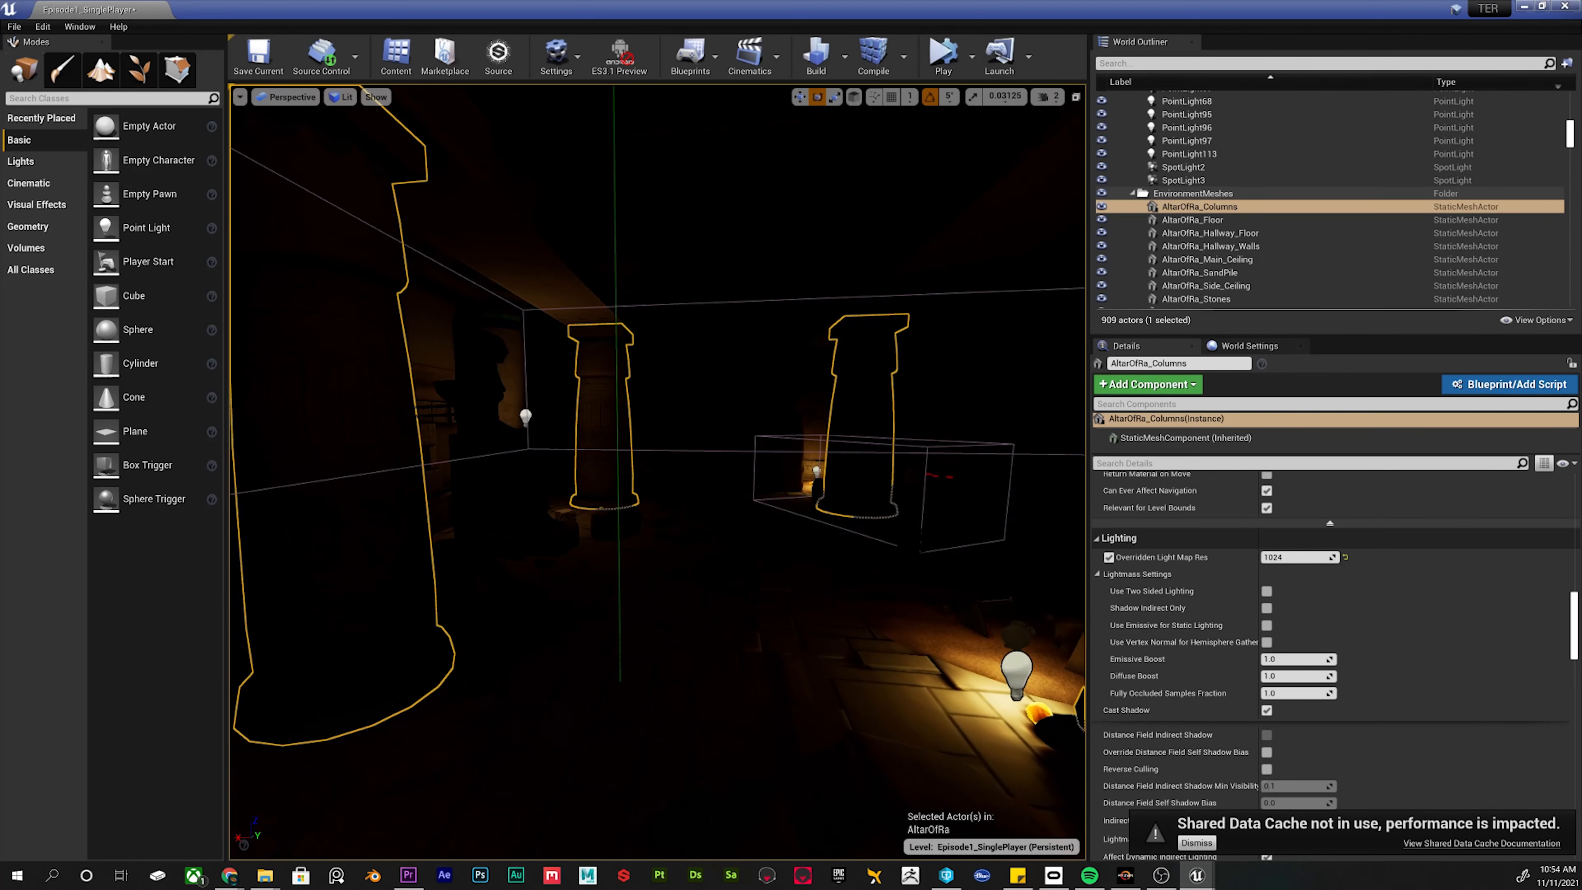
Add a Spot Light to the dark Altar of Ra hall in the Unreal level.
click(25, 161)
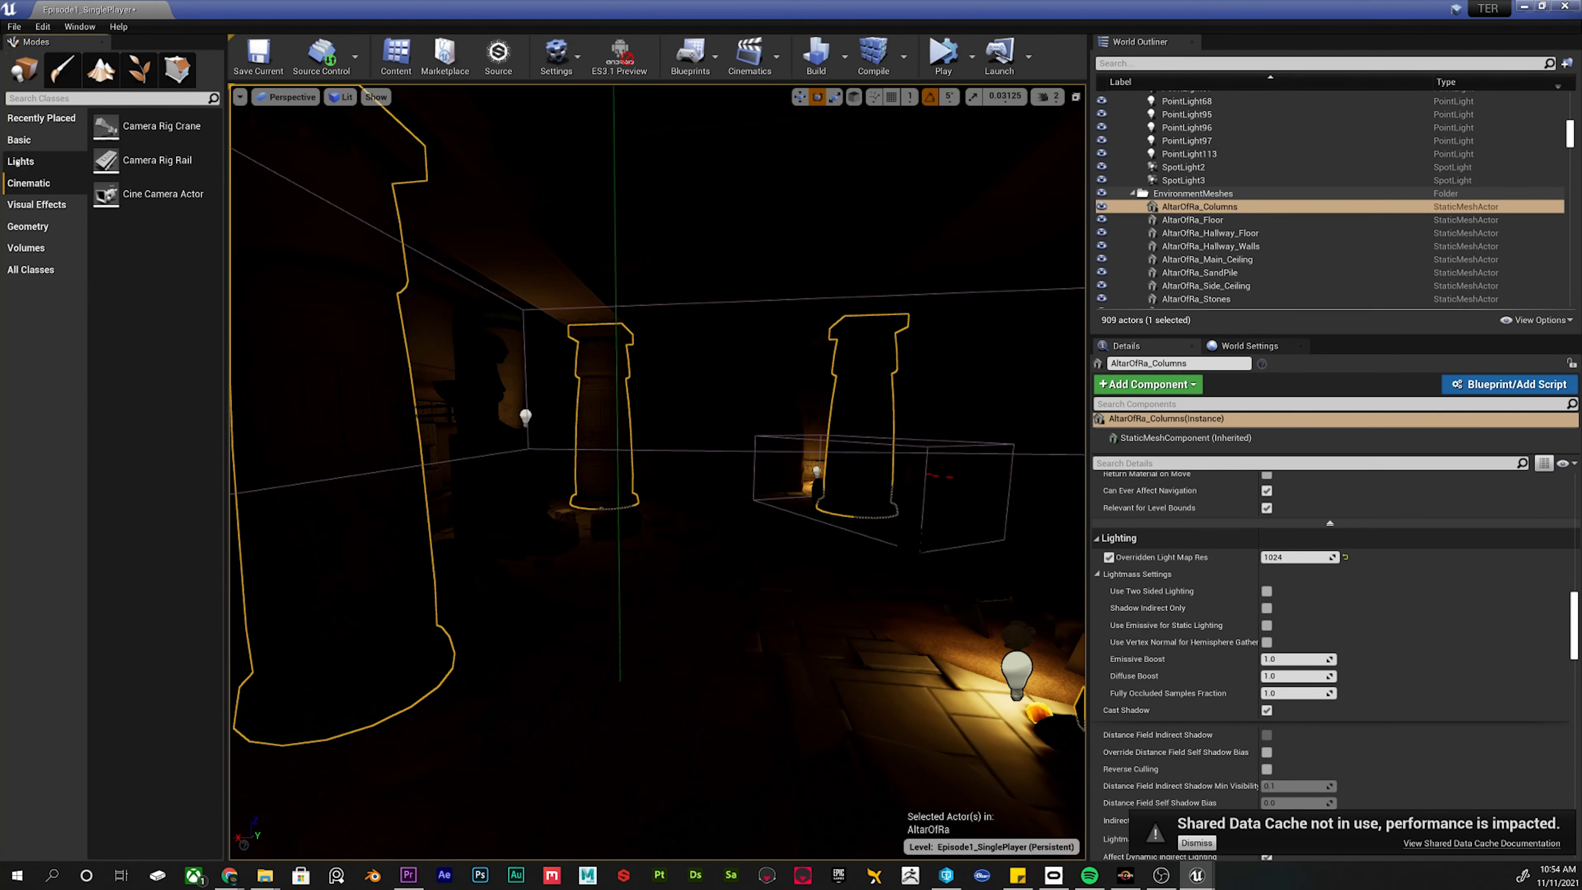
mouse_move(139, 194)
mouse_down()
mouse_move(722, 539)
mouse_move(629, 616)
mouse_move(629, 249)
mouse_move(629, 349)
mouse_move(597, 390)
mouse_move(614, 411)
mouse_up()
key(e)
key(w)
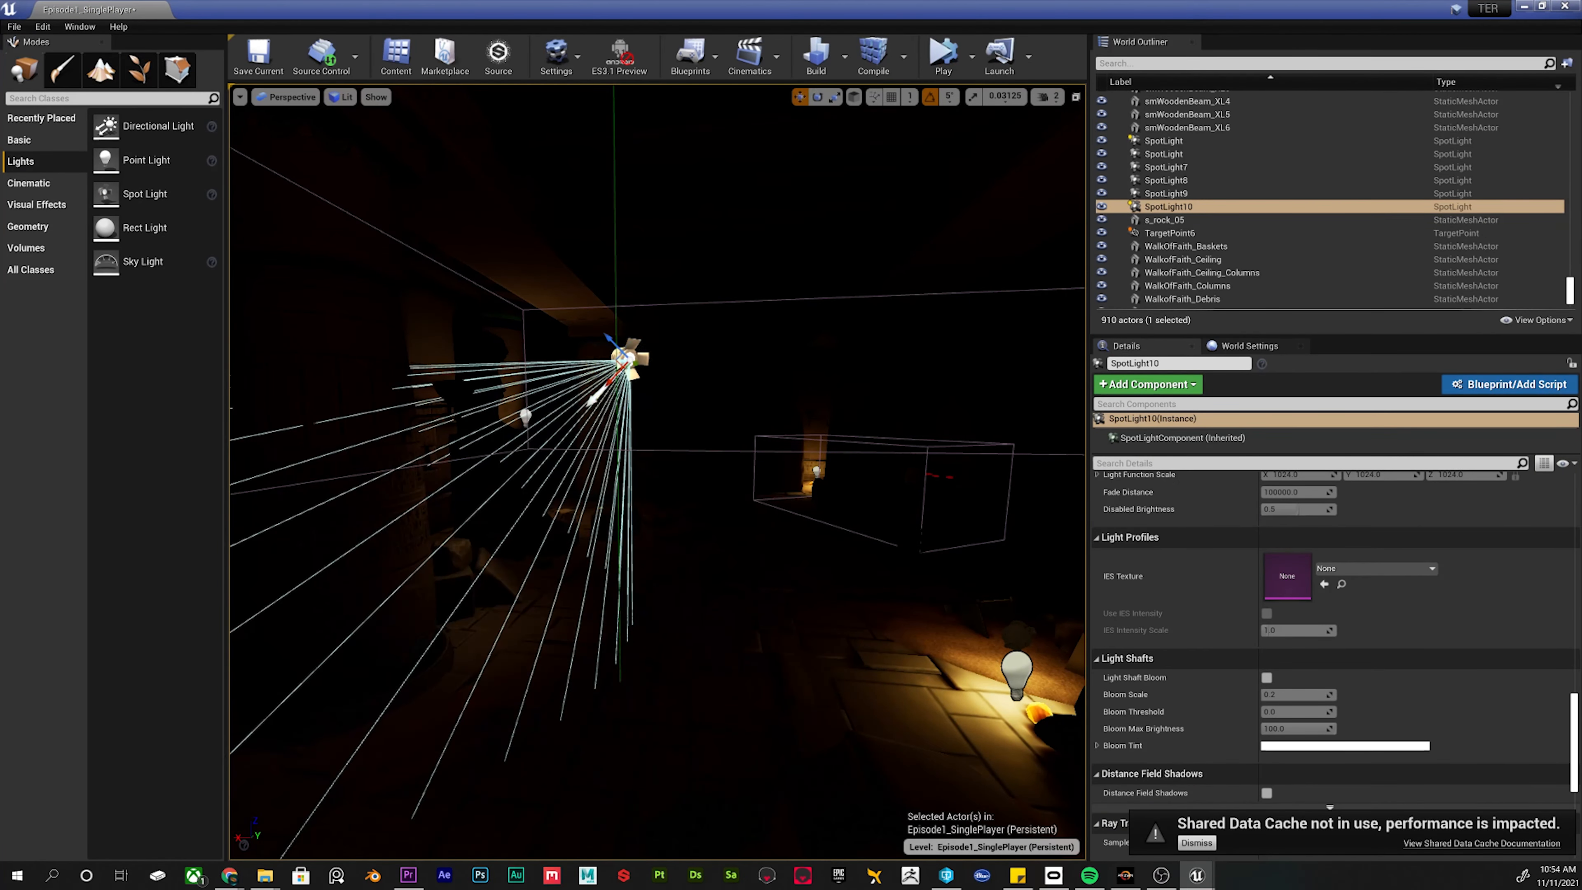
Move the spot light near the ceiling in front of the seated lion-headed statue and tilt it about 50 degrees down towards it.
right_drag(614, 411, 436, 405)
drag(832, 359, 872, 265)
key(e)
key(w)
right_drag(809, 301, 871, 285)
Set the spot light's intensity to 60 cd and open its light color picker, closing it without a change.
scroll(1311, 579, up, 6)
scroll(1311, 578, up, 10)
drag(1289, 600, 1297, 601)
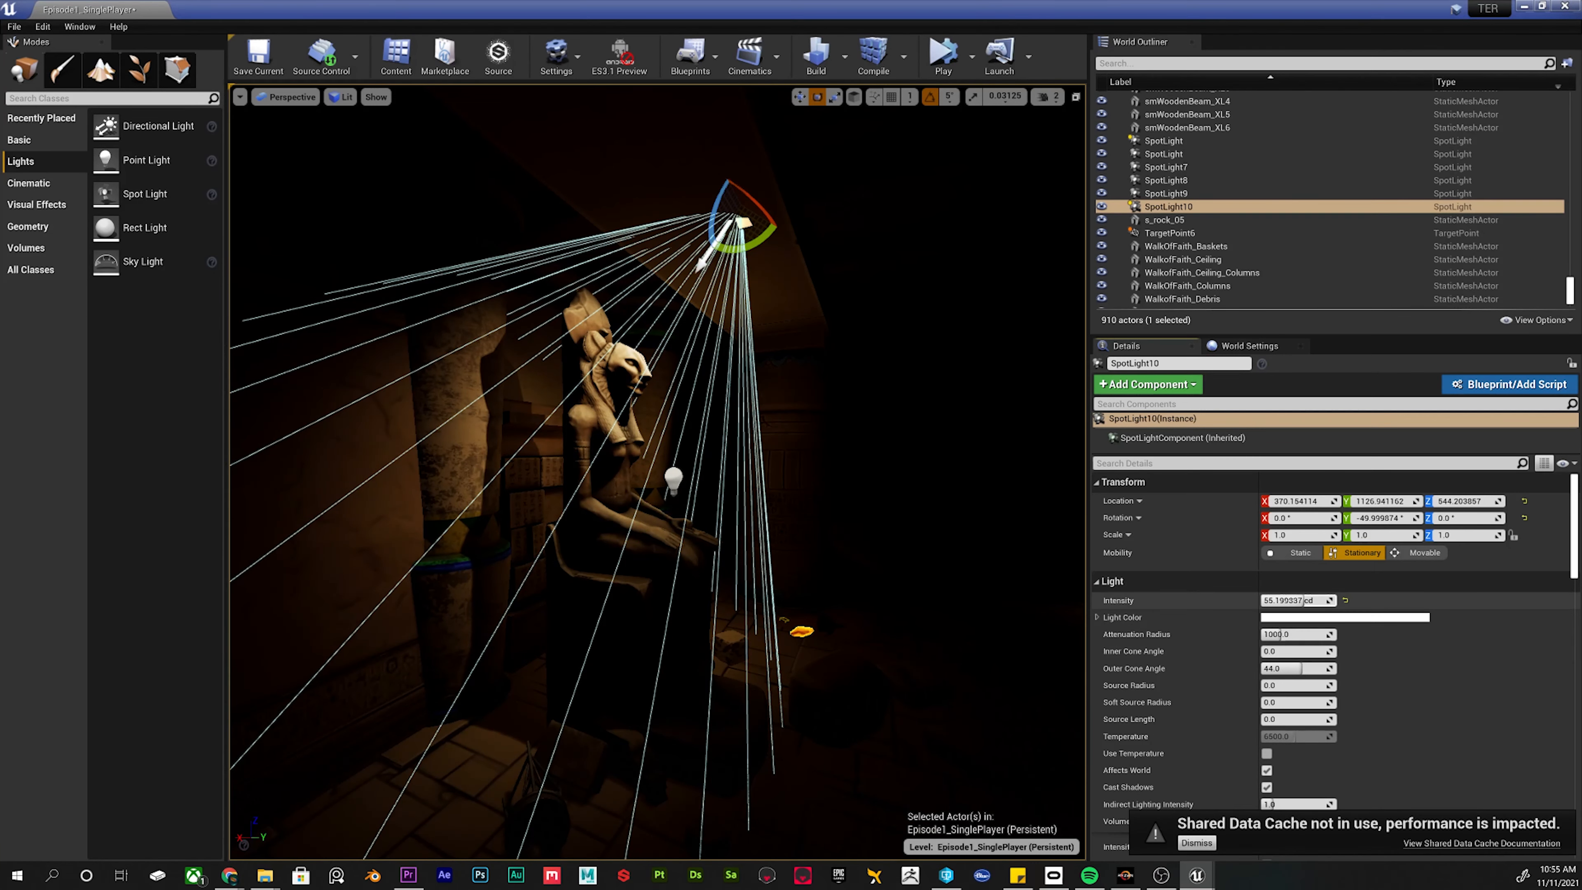
click(1297, 600)
text(60)
key(Return)
click(1315, 617)
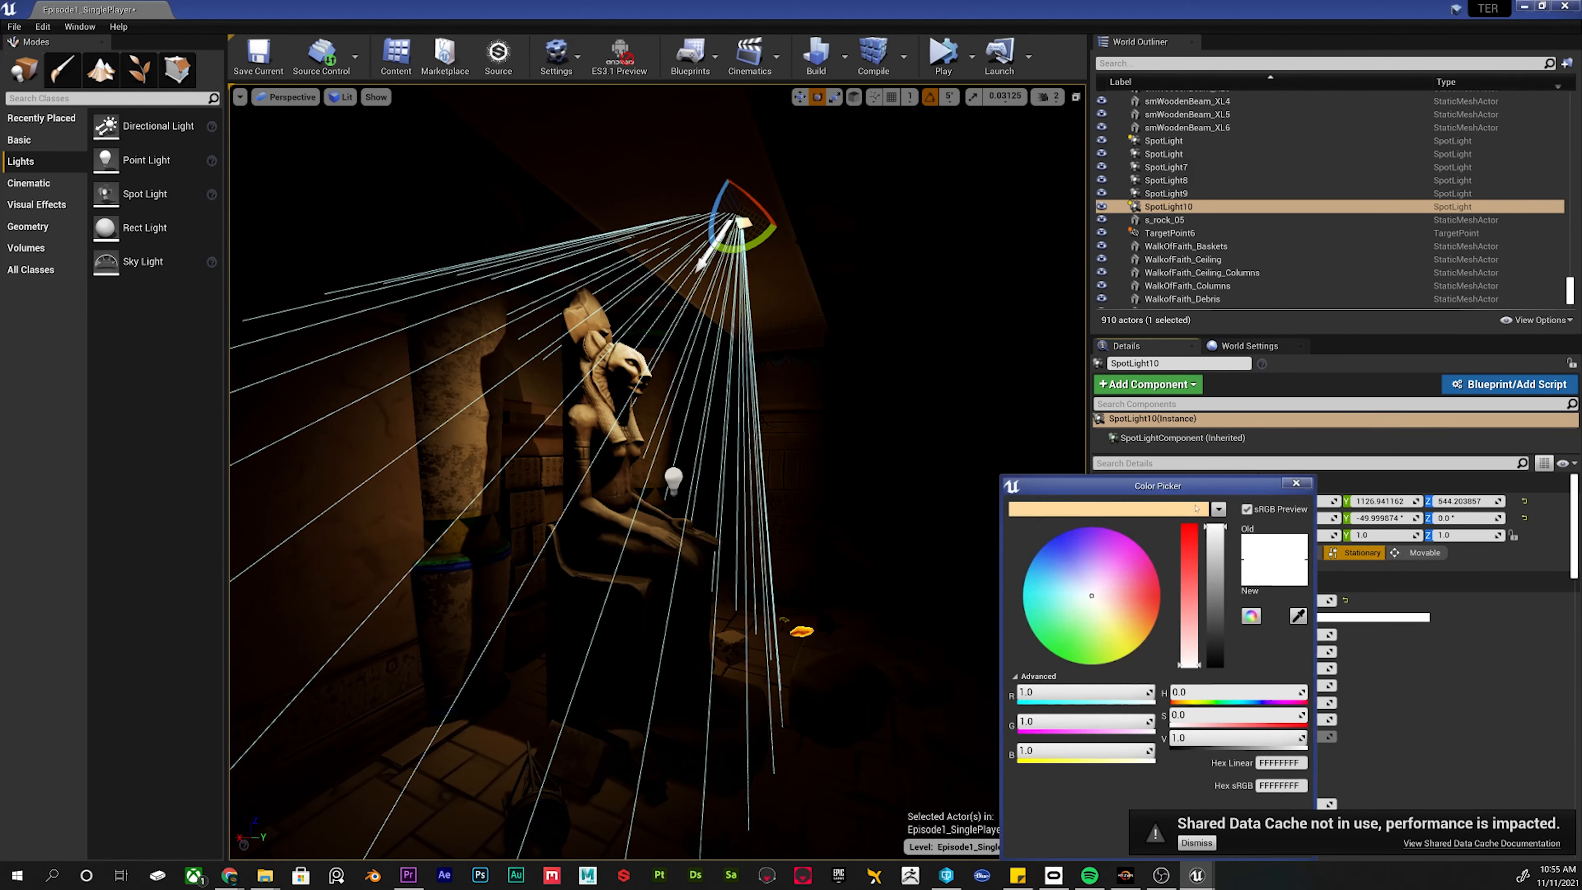
click(1305, 481)
Set the spot light's Indirect Lighting Intensity to 3.
scroll(1184, 723, down, 4)
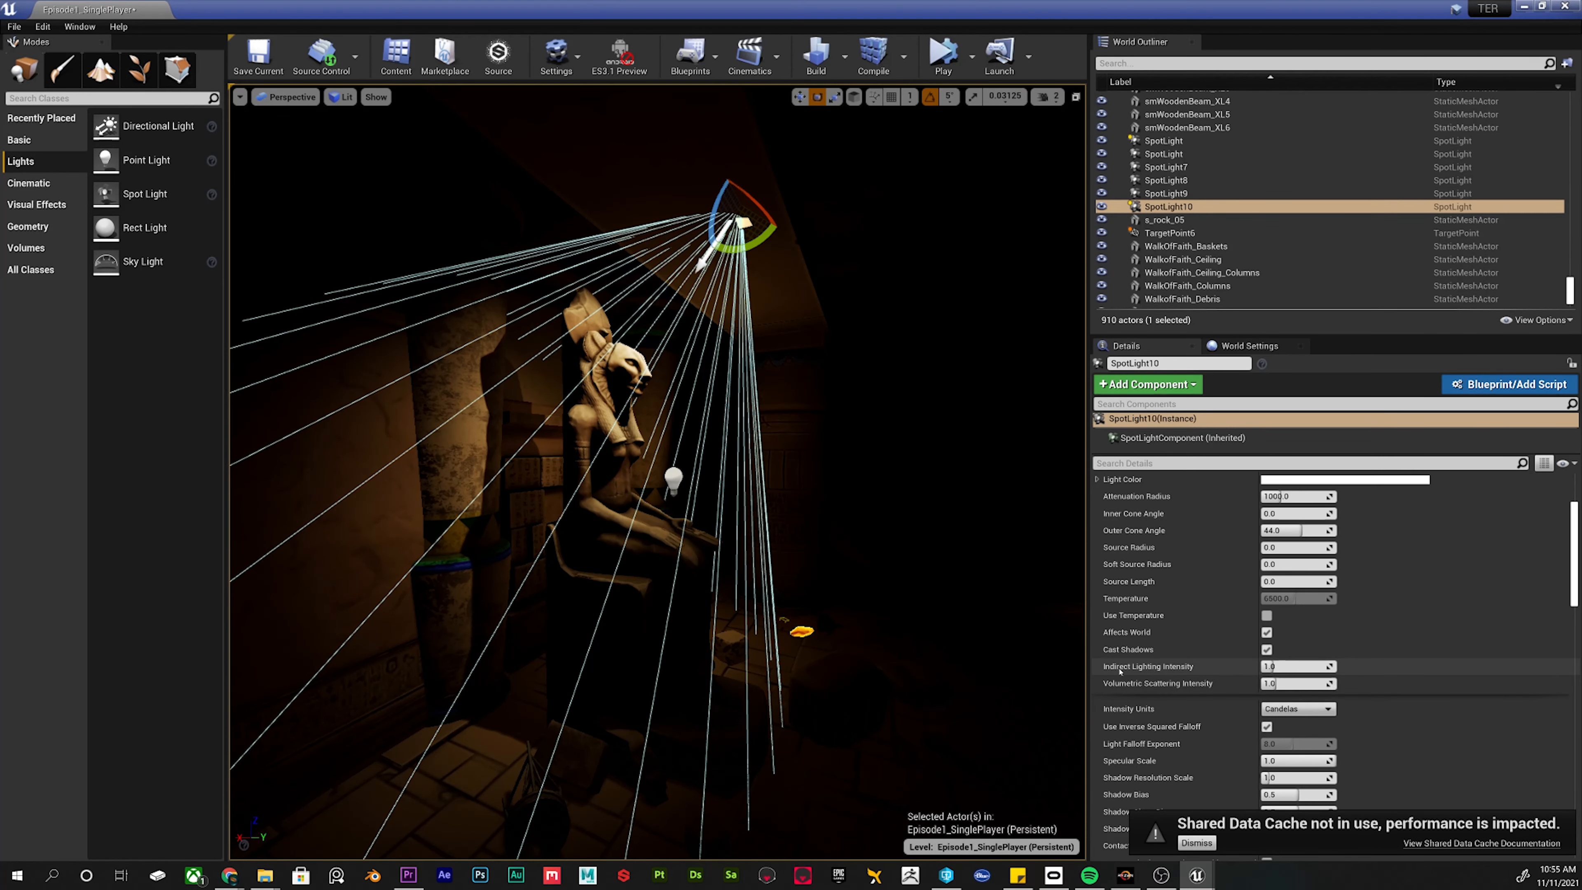
mouse_move(657, 472)
right_down()
mouse_move(717, 492)
mouse_move(657, 465)
right_up()
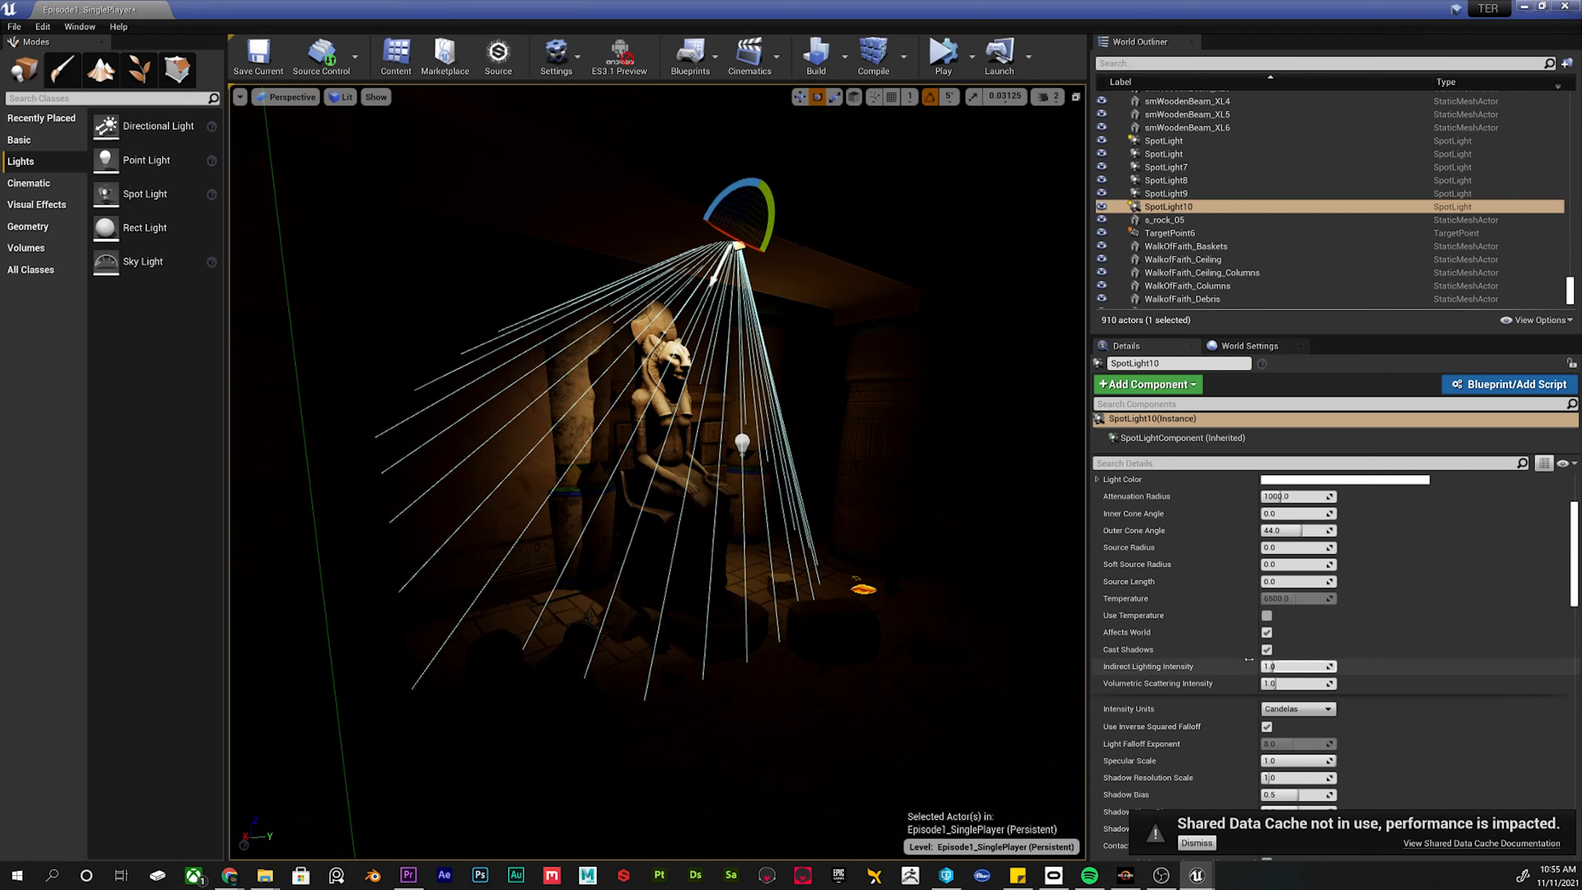
click(1288, 667)
text(3)
key(Return)
Examine the spot light's effect on the seated statue, the surrounding columns and the floor.
right_drag(657, 474, 734, 468)
click(747, 554)
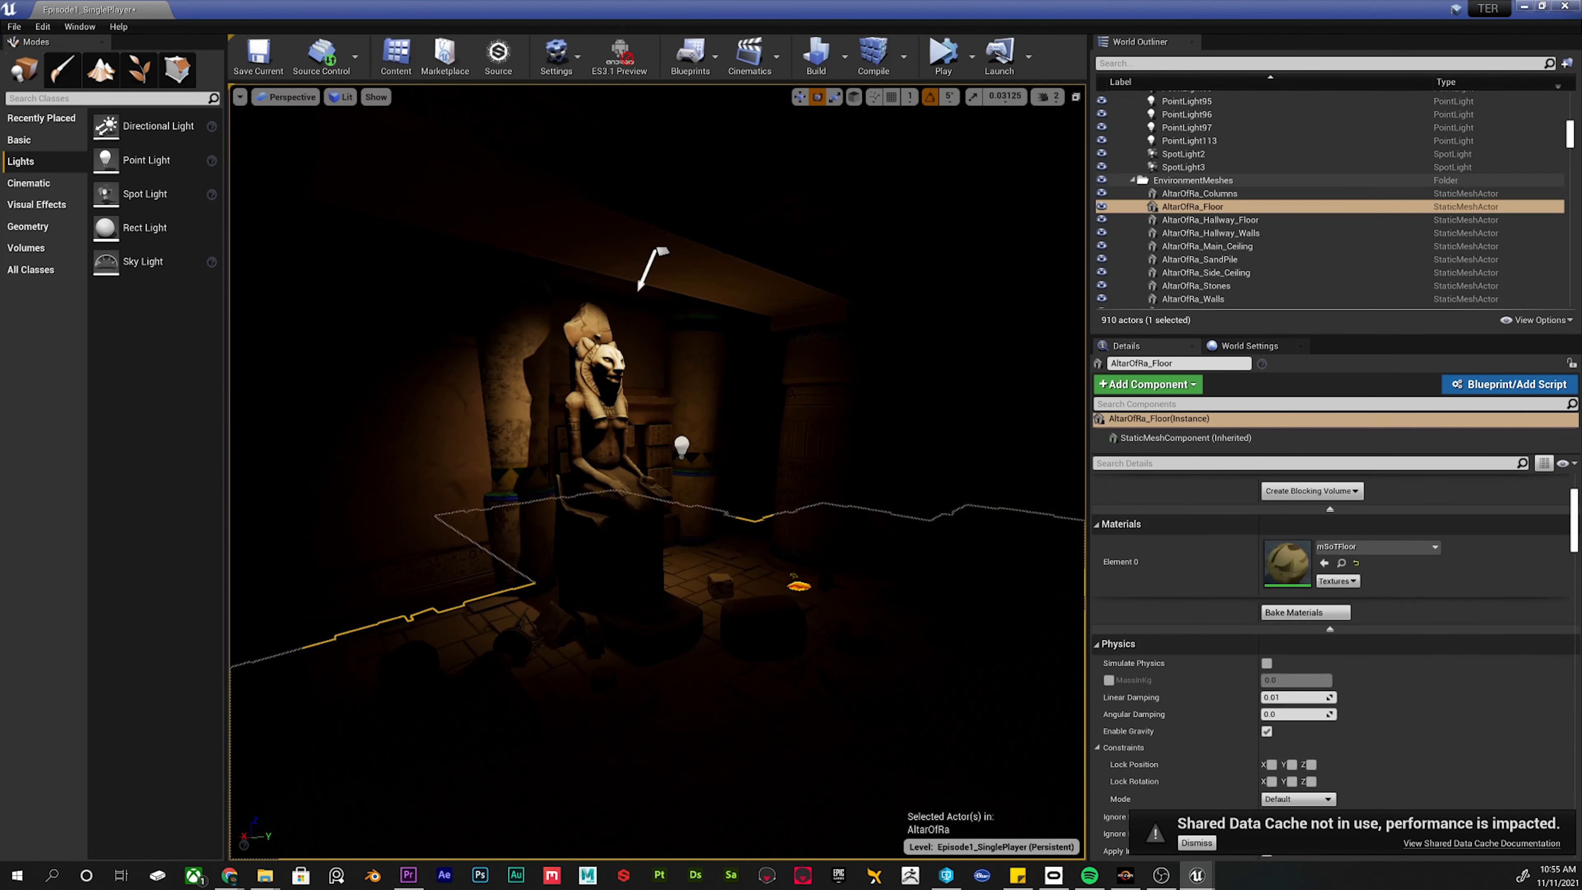
right_drag(676, 404, 542, 374)
key(d)
key(w)
key(s)
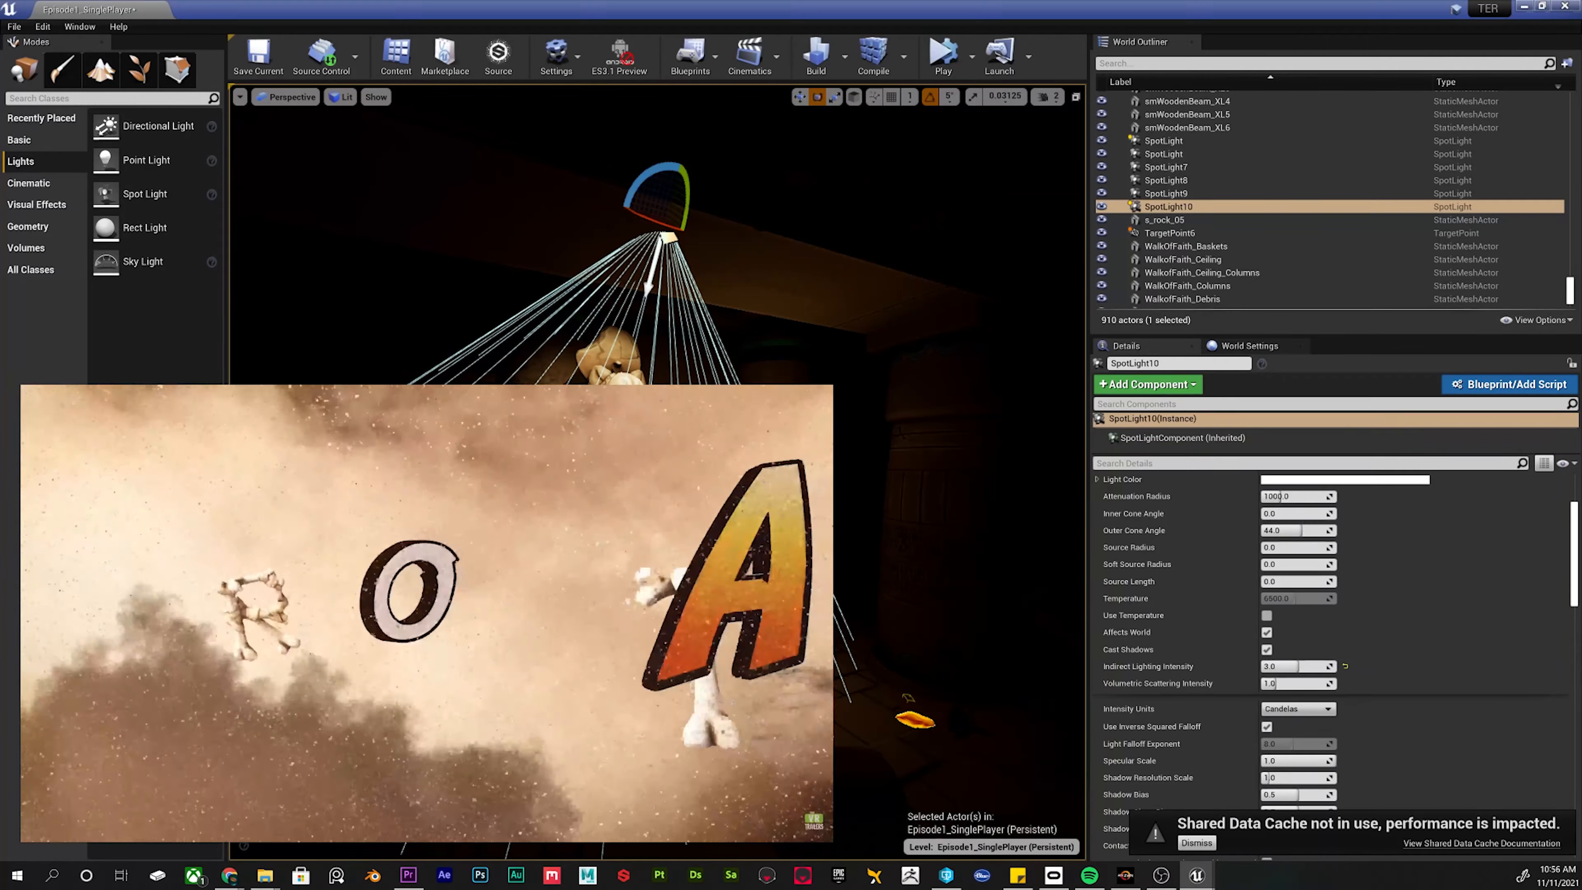
Build the level's lighting and launch the game on the connected Quest headset.
click(844, 56)
click(866, 99)
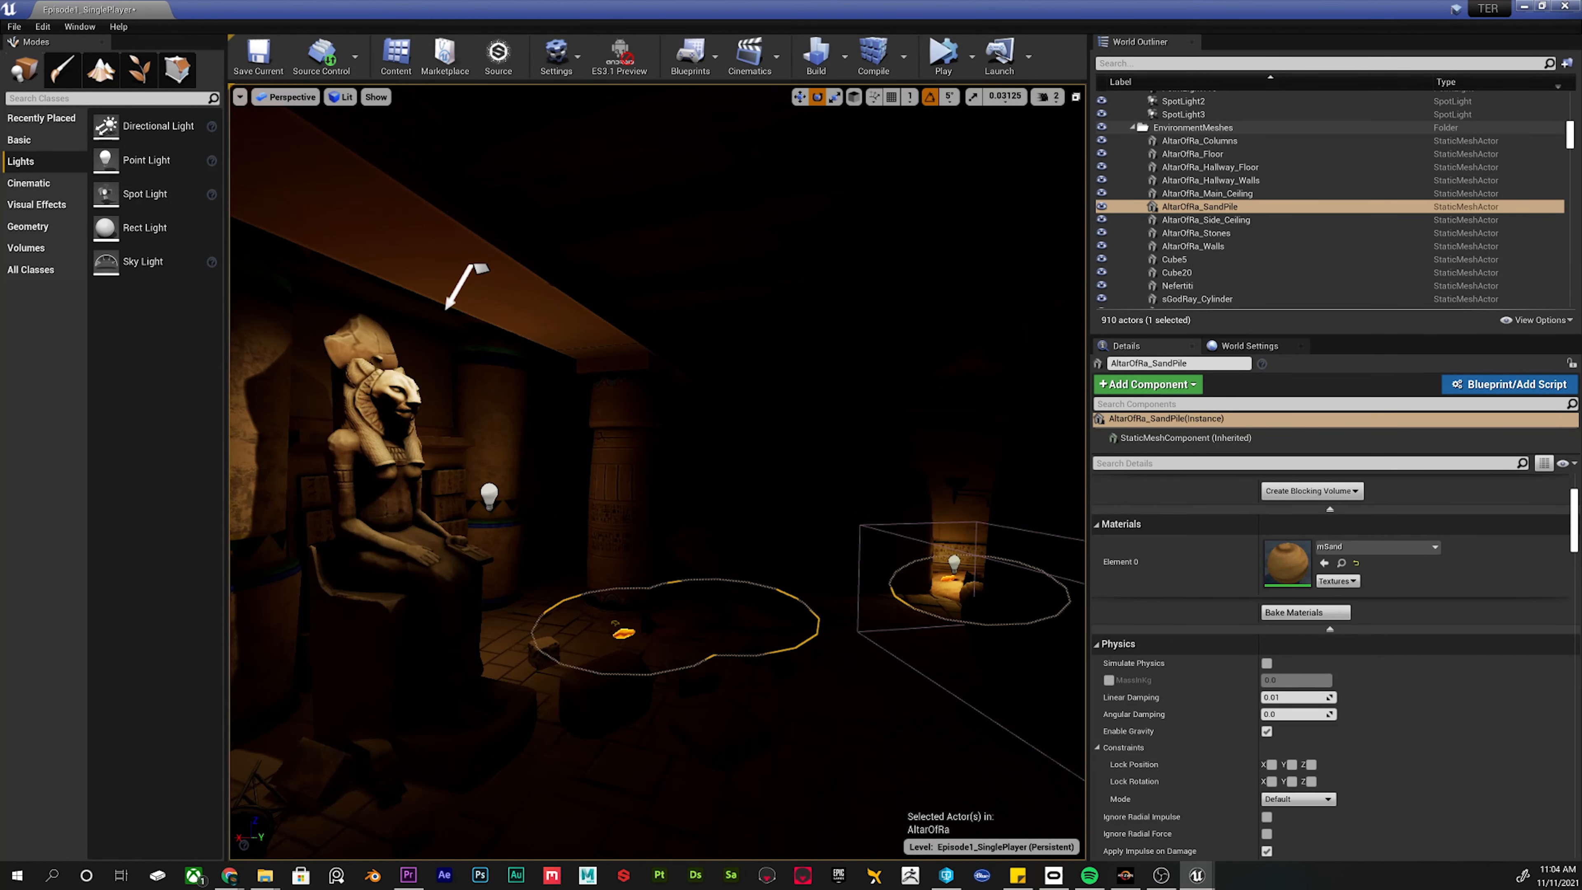
mouse_move(657, 472)
right_down()
mouse_move(498, 471)
mouse_move(692, 492)
mouse_move(676, 489)
right_up()
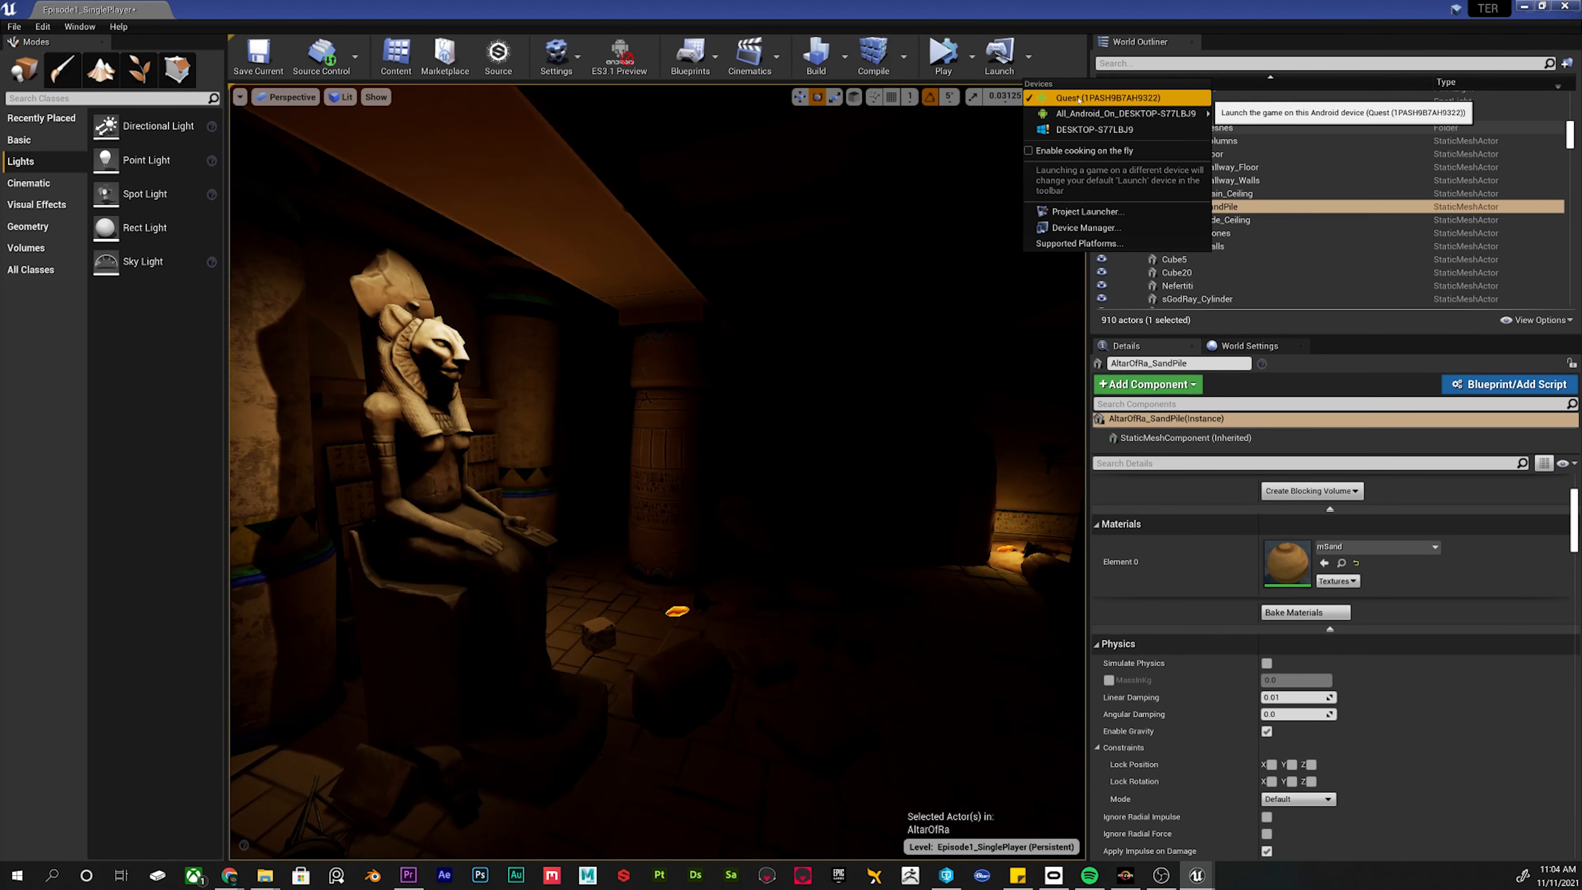
click(1059, 96)
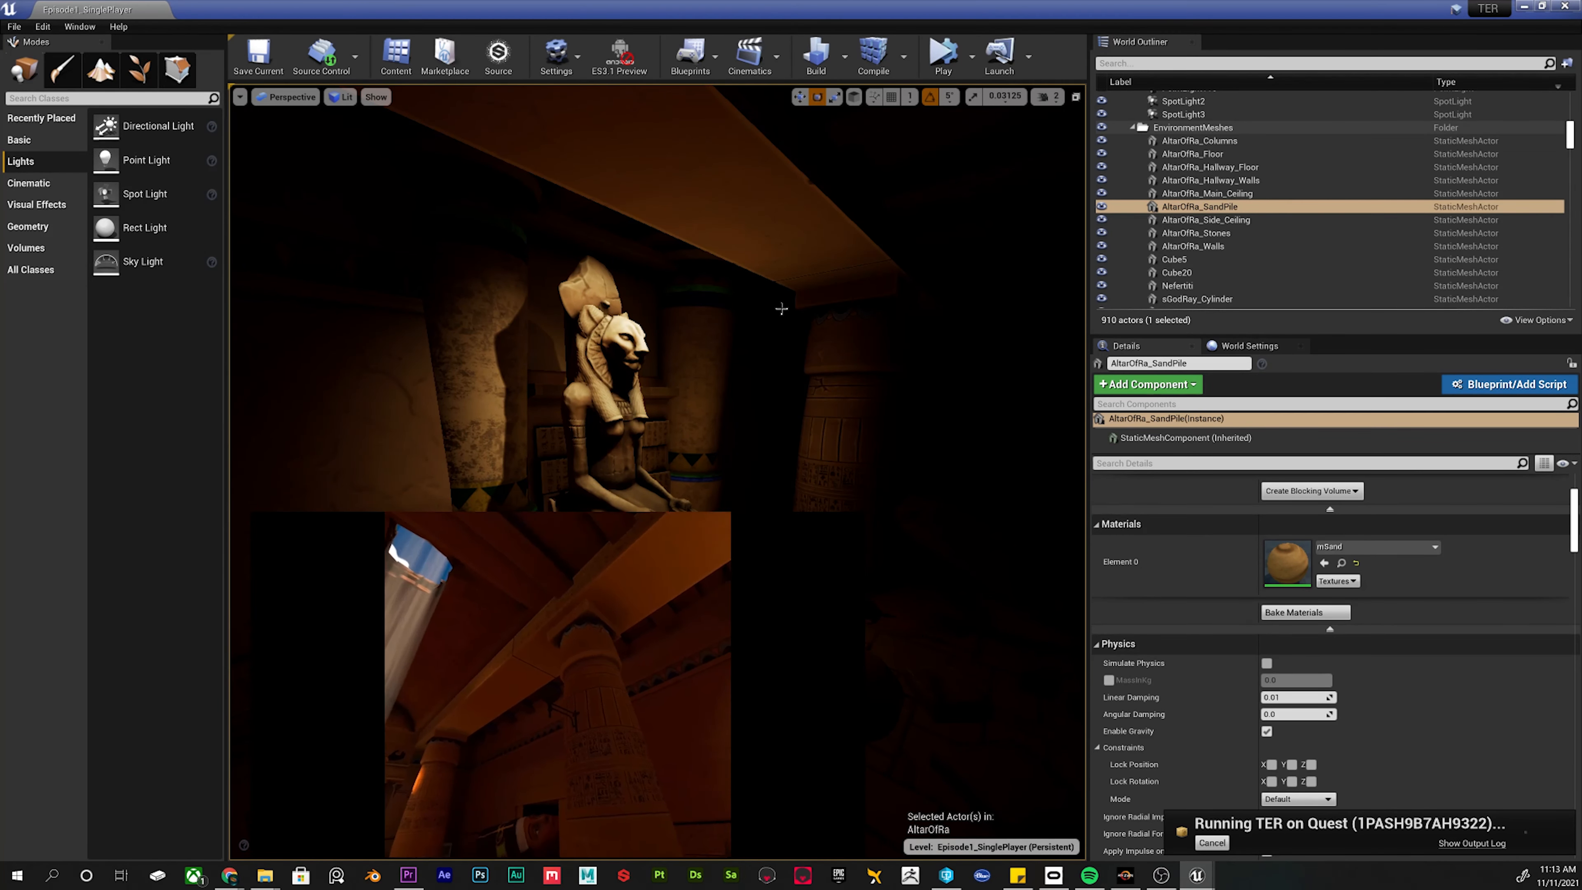
Set the preview rendering level to Shader Model 5 and view the statue from a little farther away.
click(557, 53)
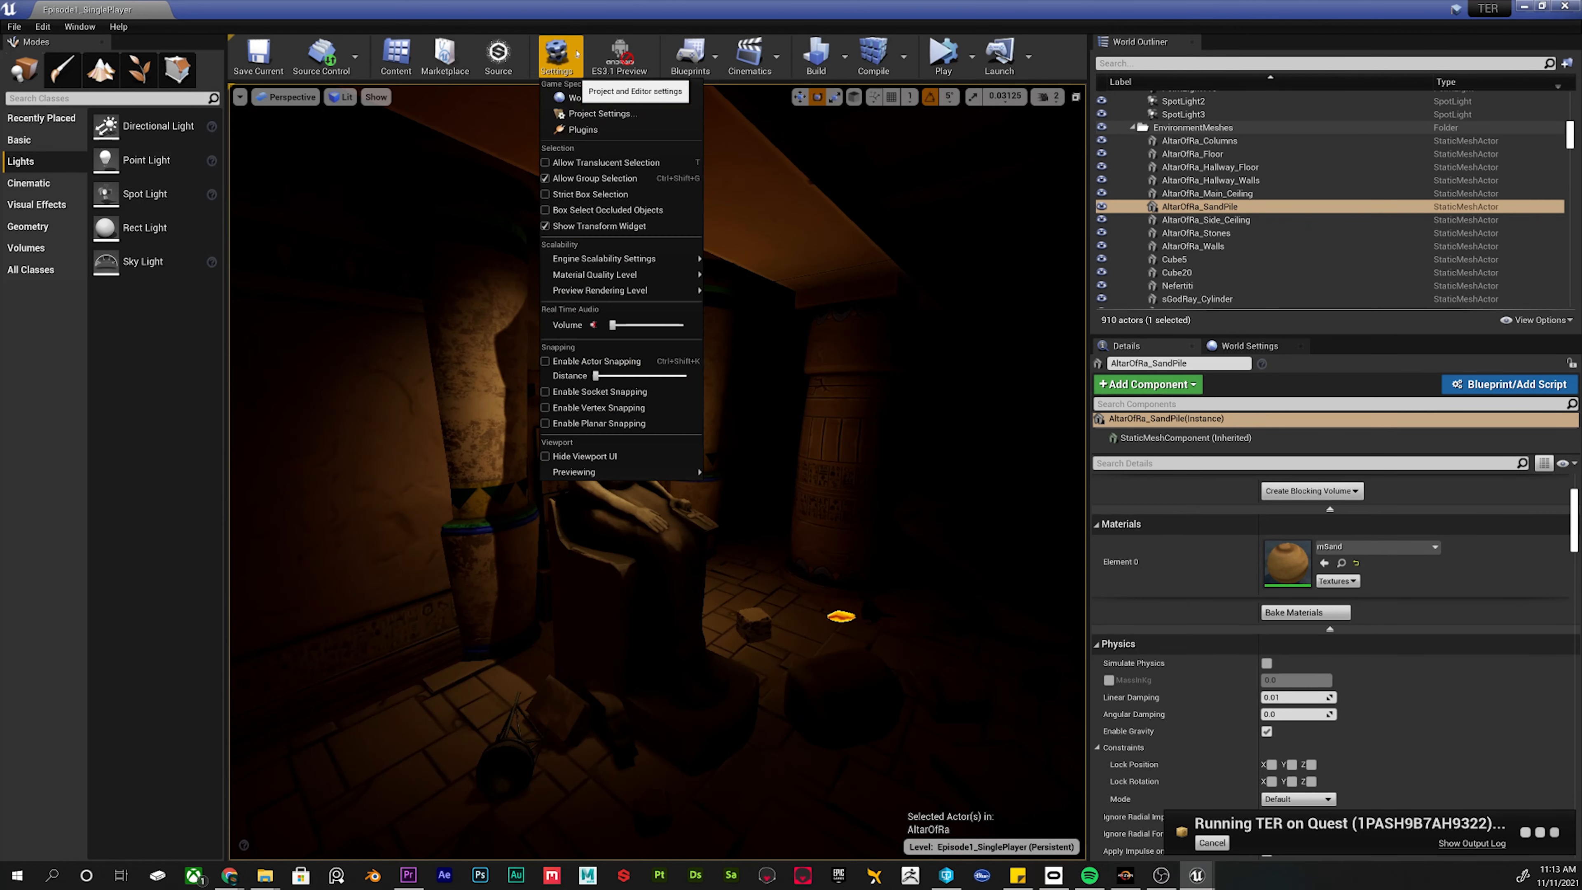
mouse_move(622, 290)
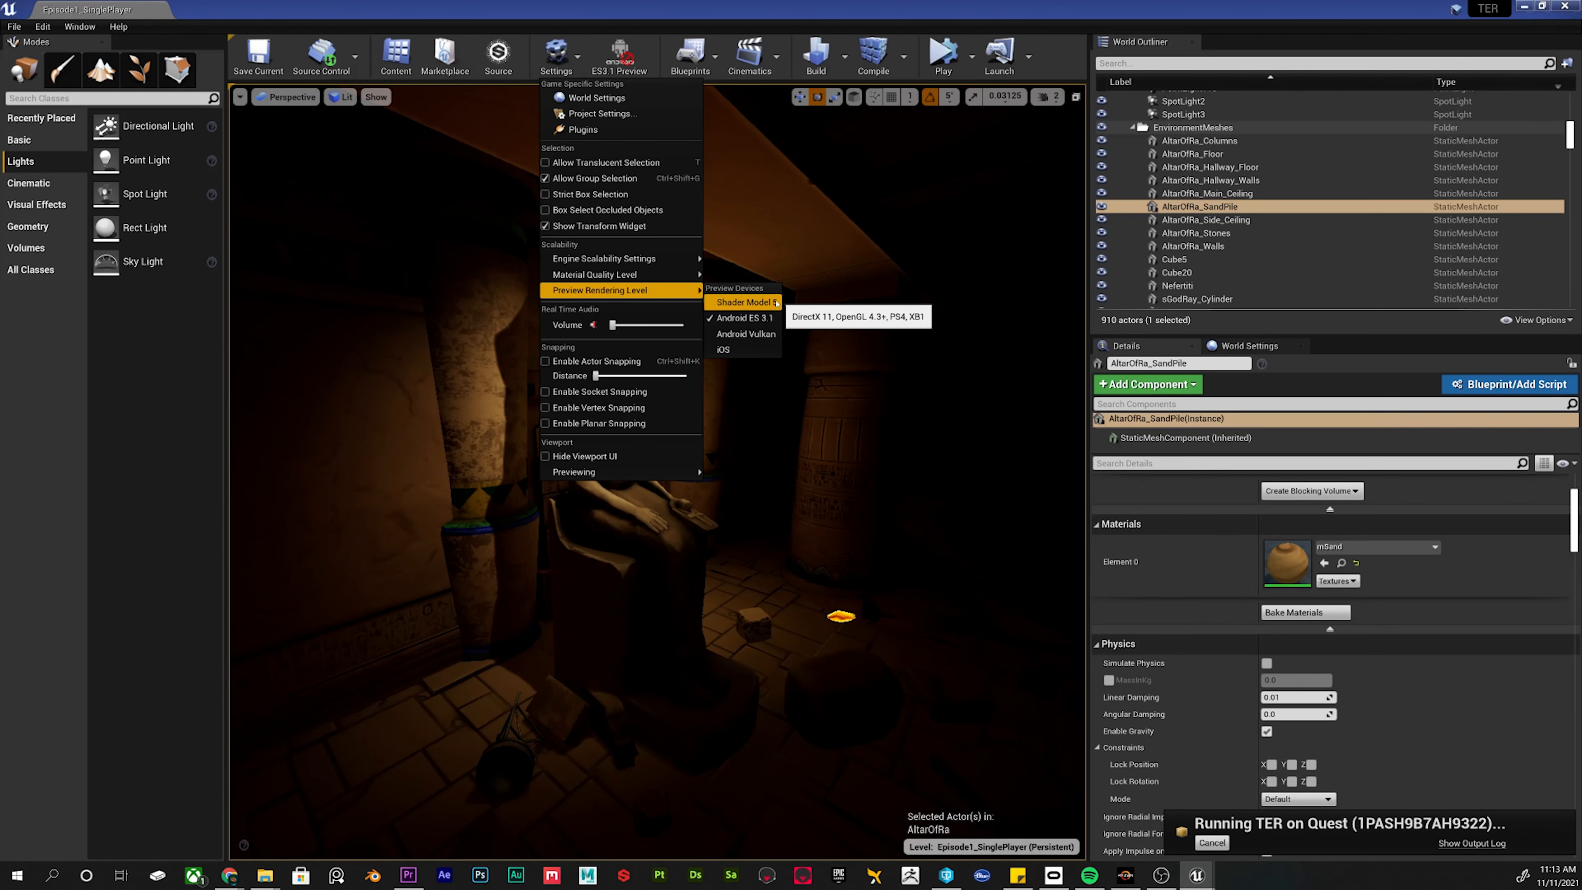
click(741, 302)
right_drag(657, 472, 616, 536)
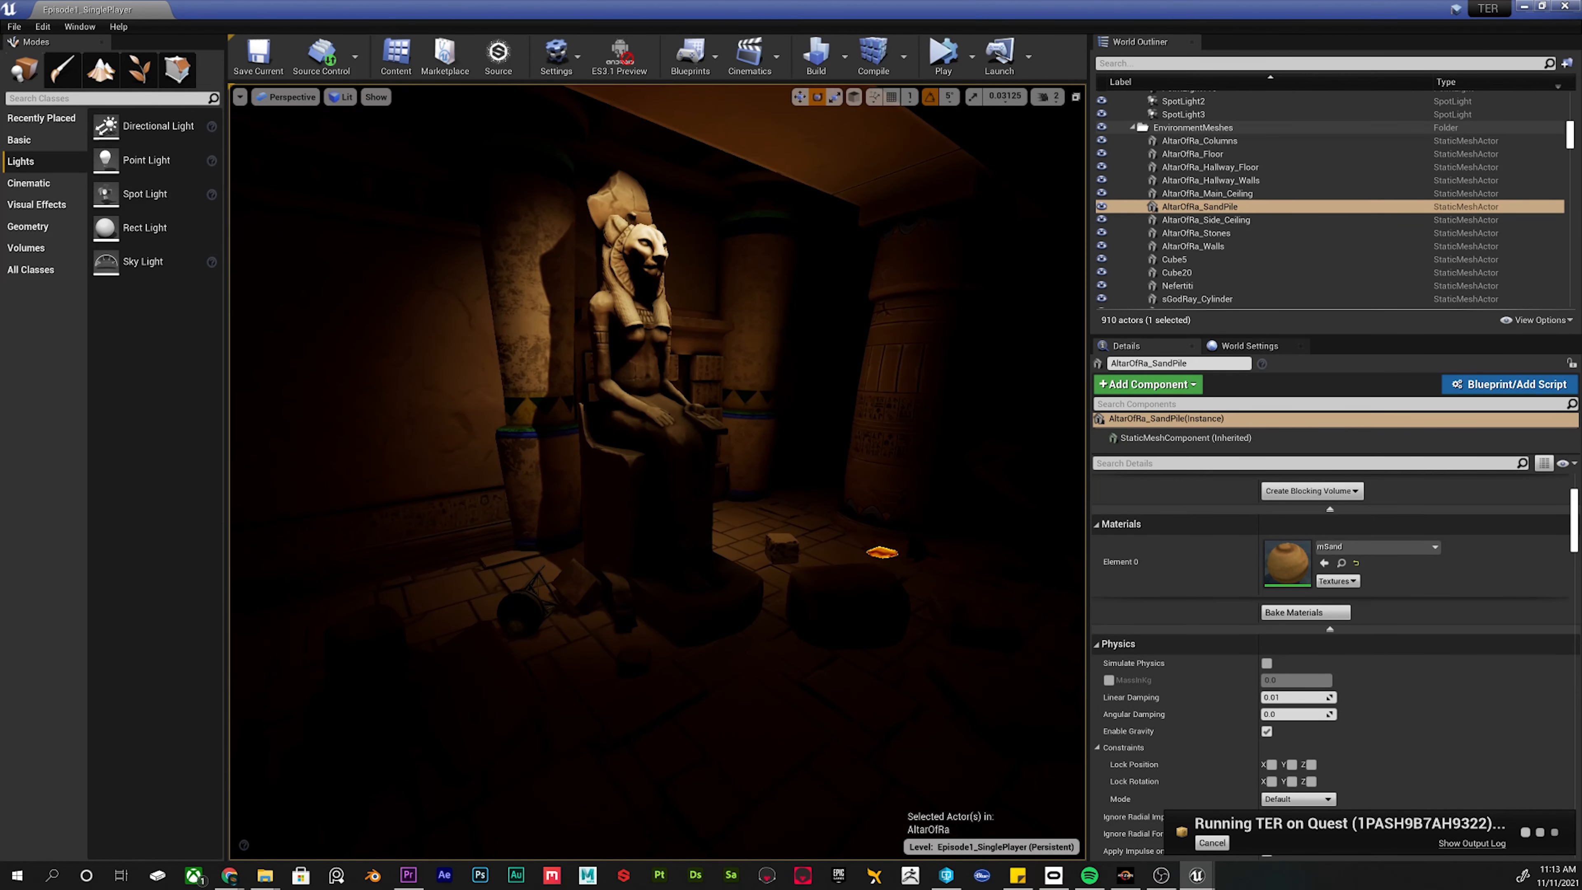
Turn on the Android ES 3.1 preview and examine the lighting on the statue and along the hall.
click(617, 56)
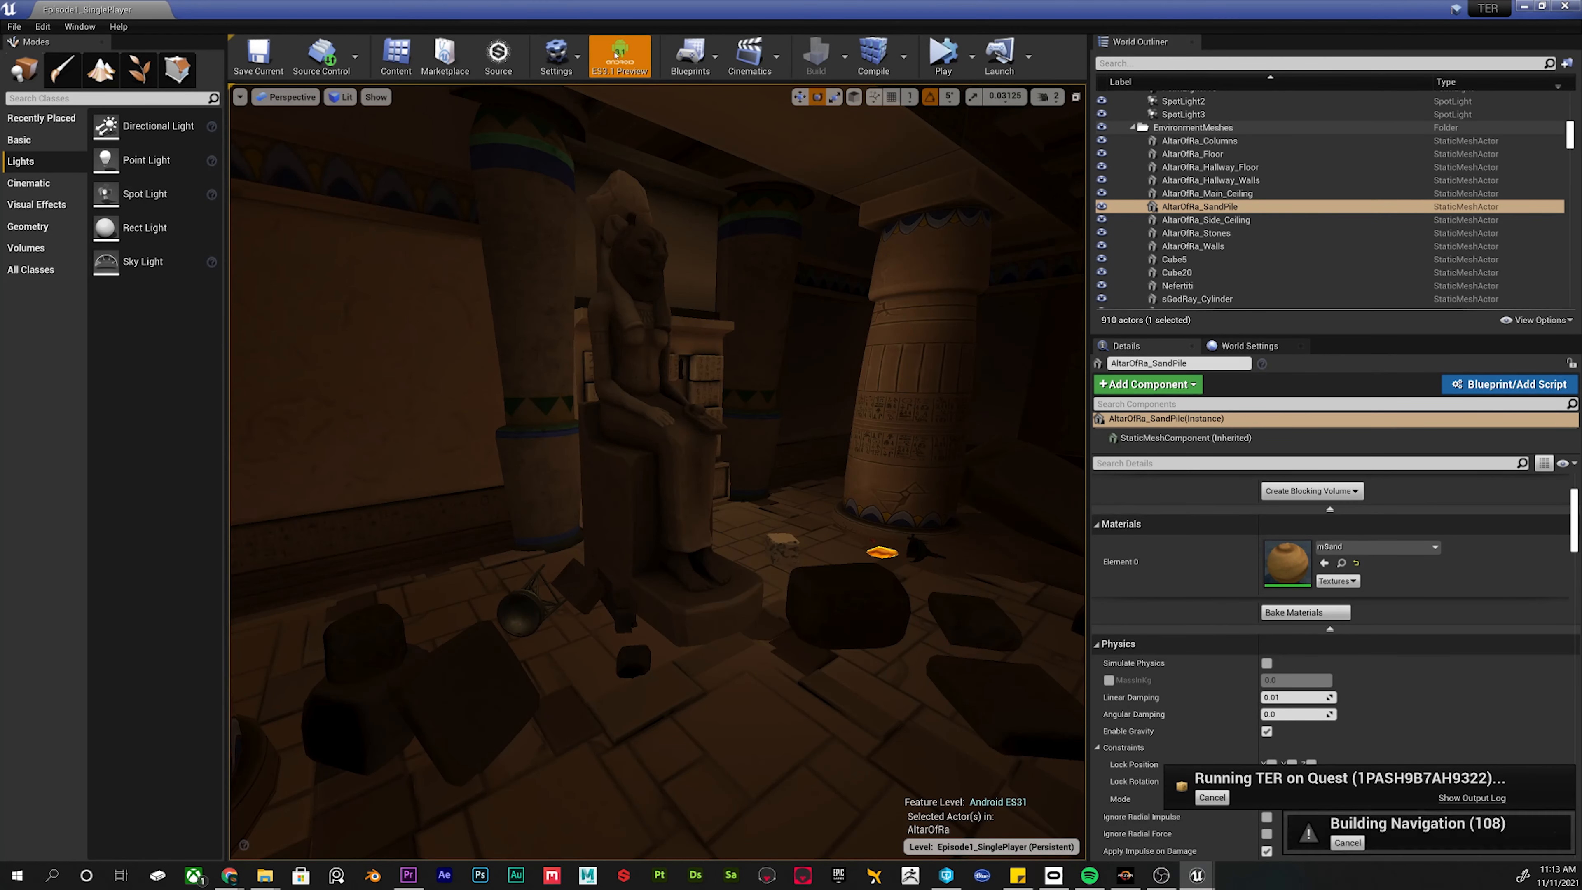
drag(811, 426, 884, 499)
right_drag(812, 418, 795, 367)
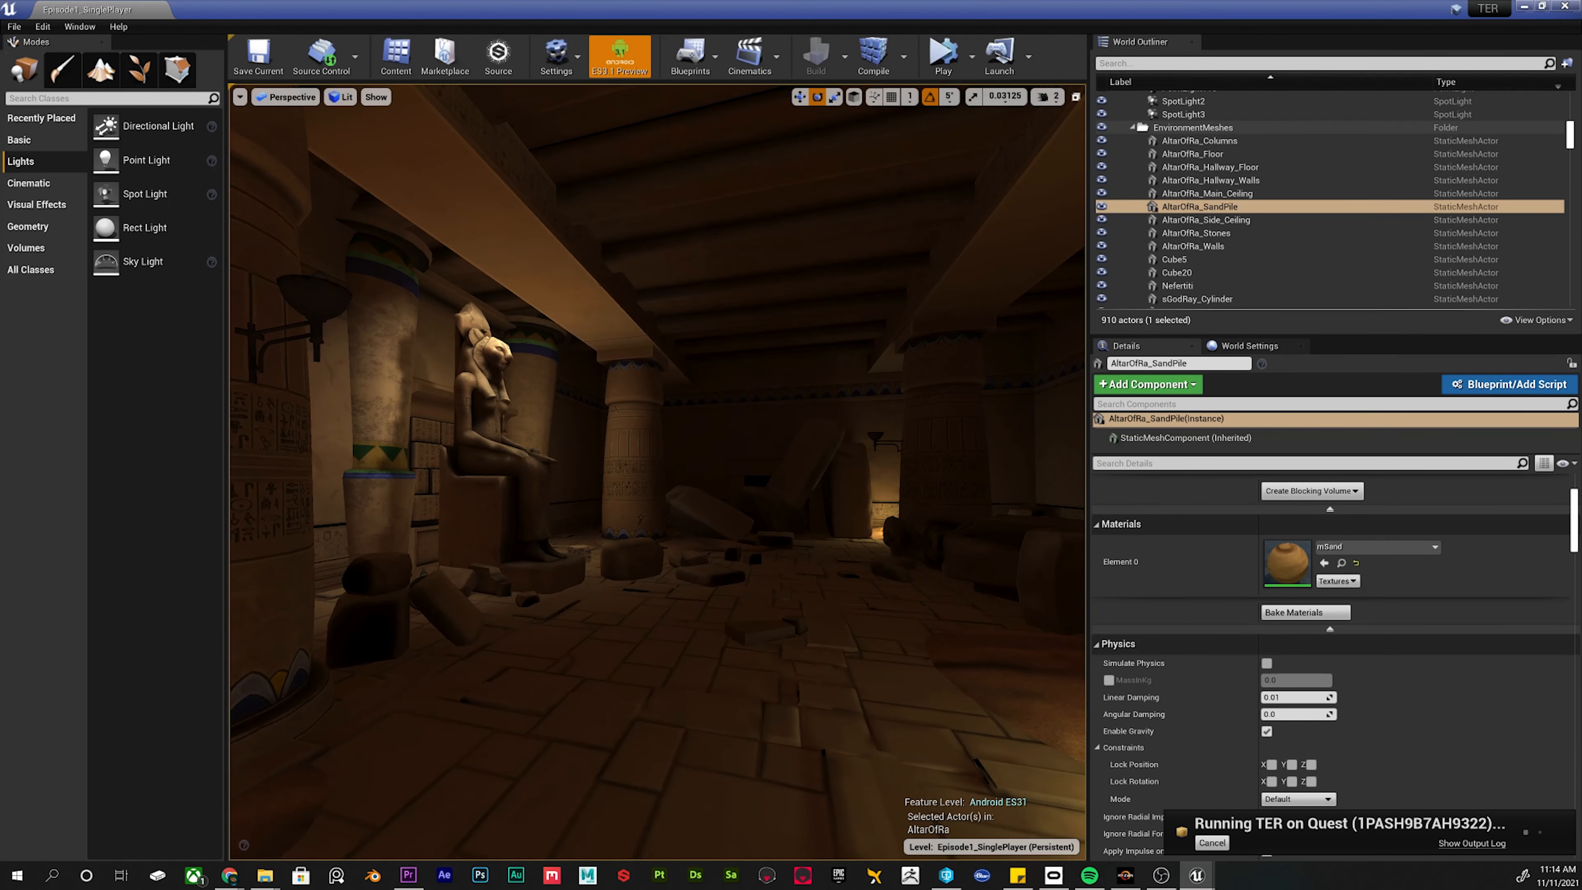
right_drag(656, 471, 719, 503)
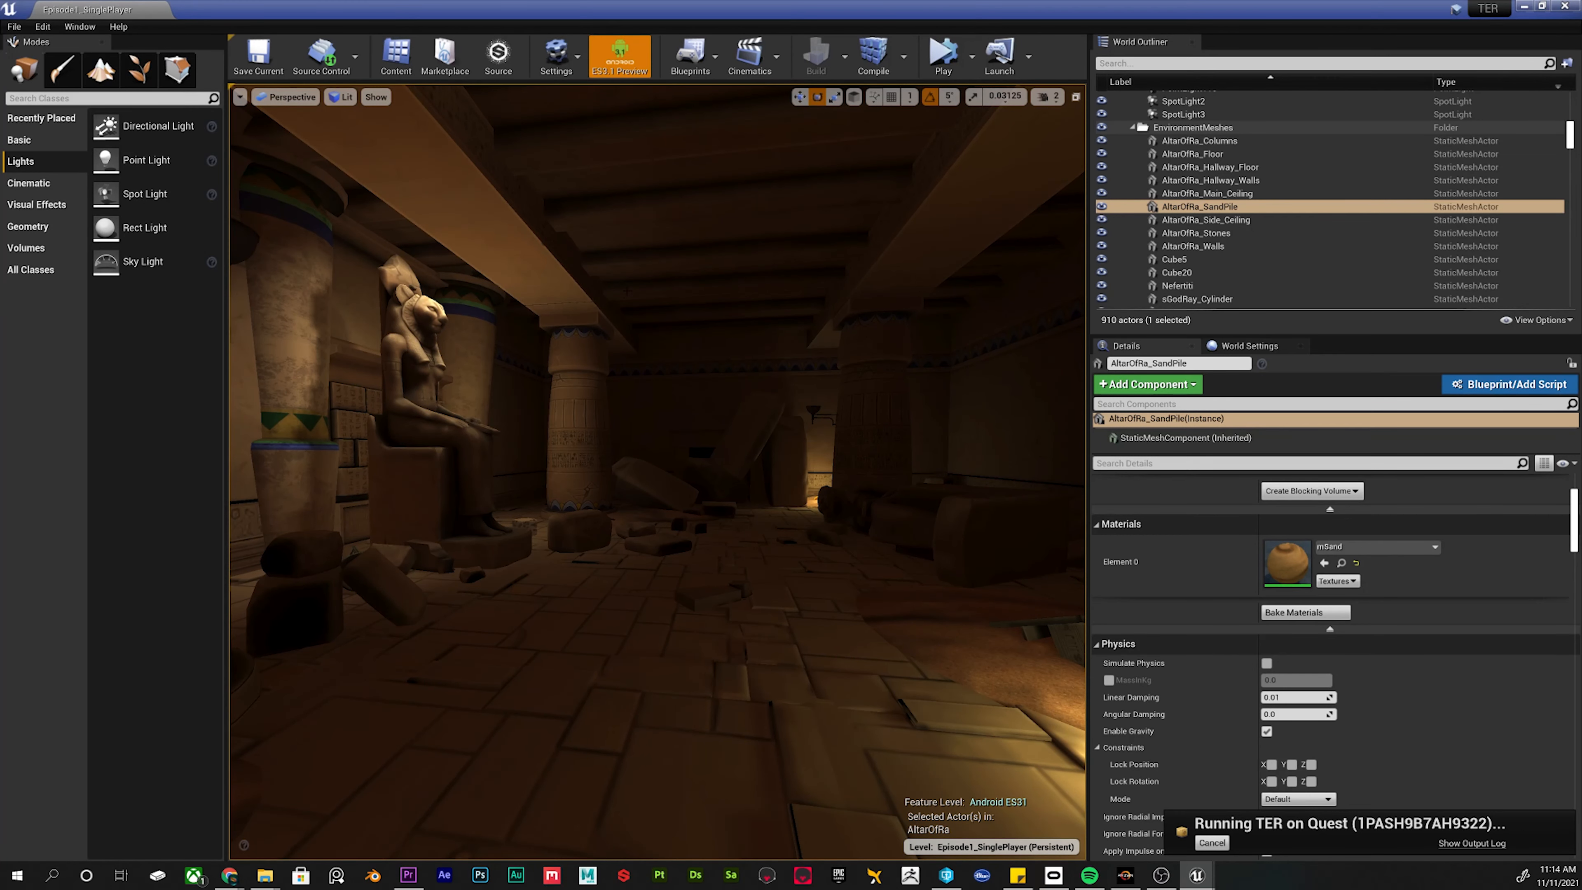
right_drag(719, 503, 756, 523)
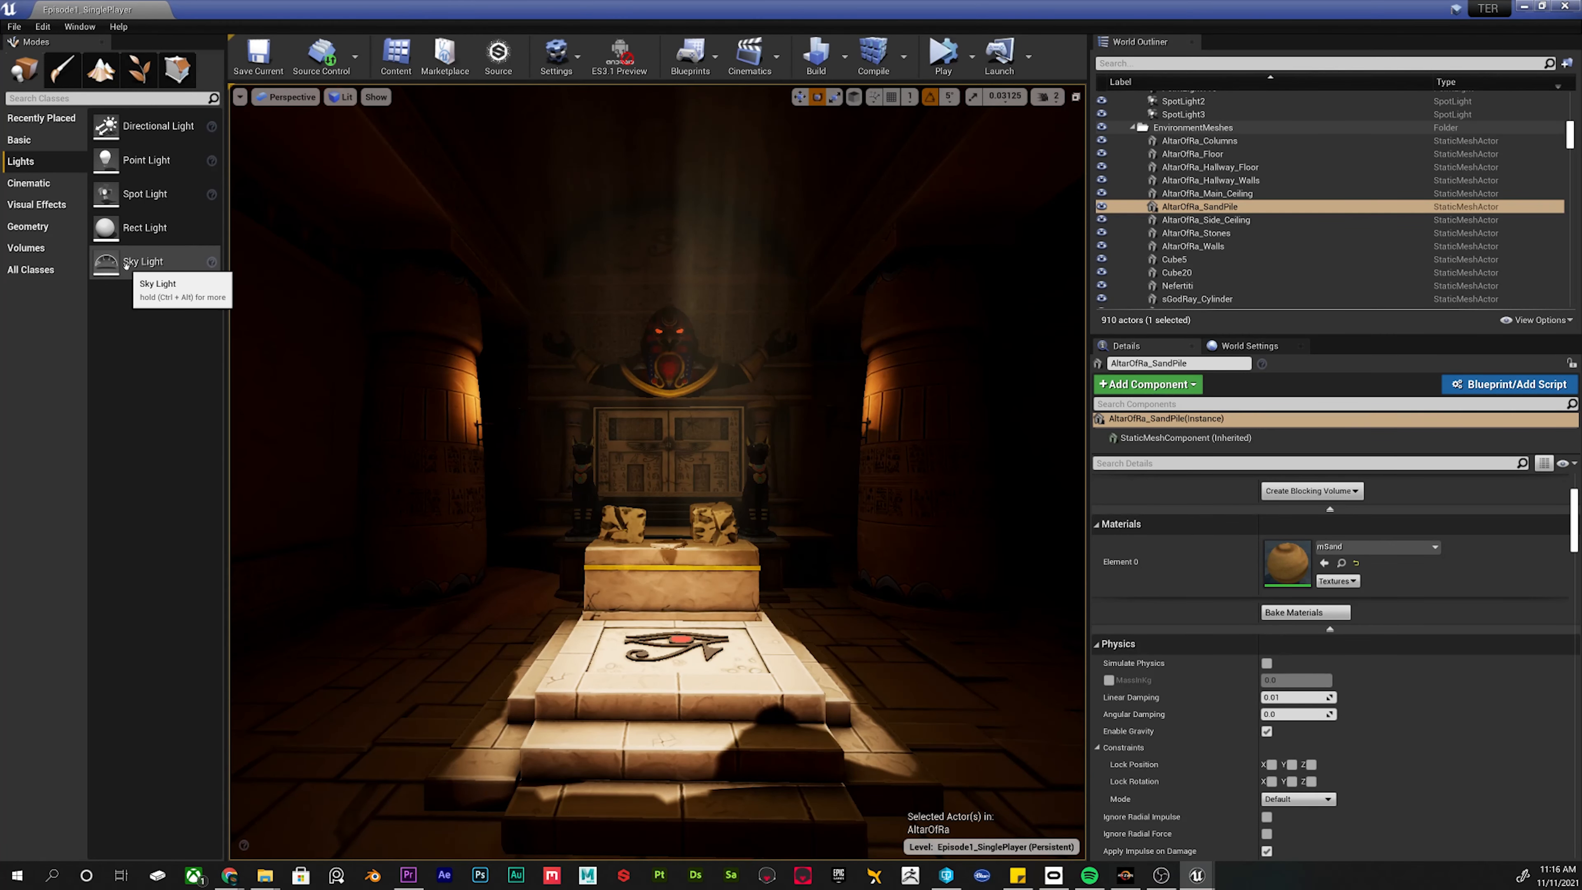
Place a Sky Light in front of the Eye of Horus altar and show the editor's light icons.
drag(126, 265, 760, 607)
right_drag(759, 606, 579, 620)
key(g)
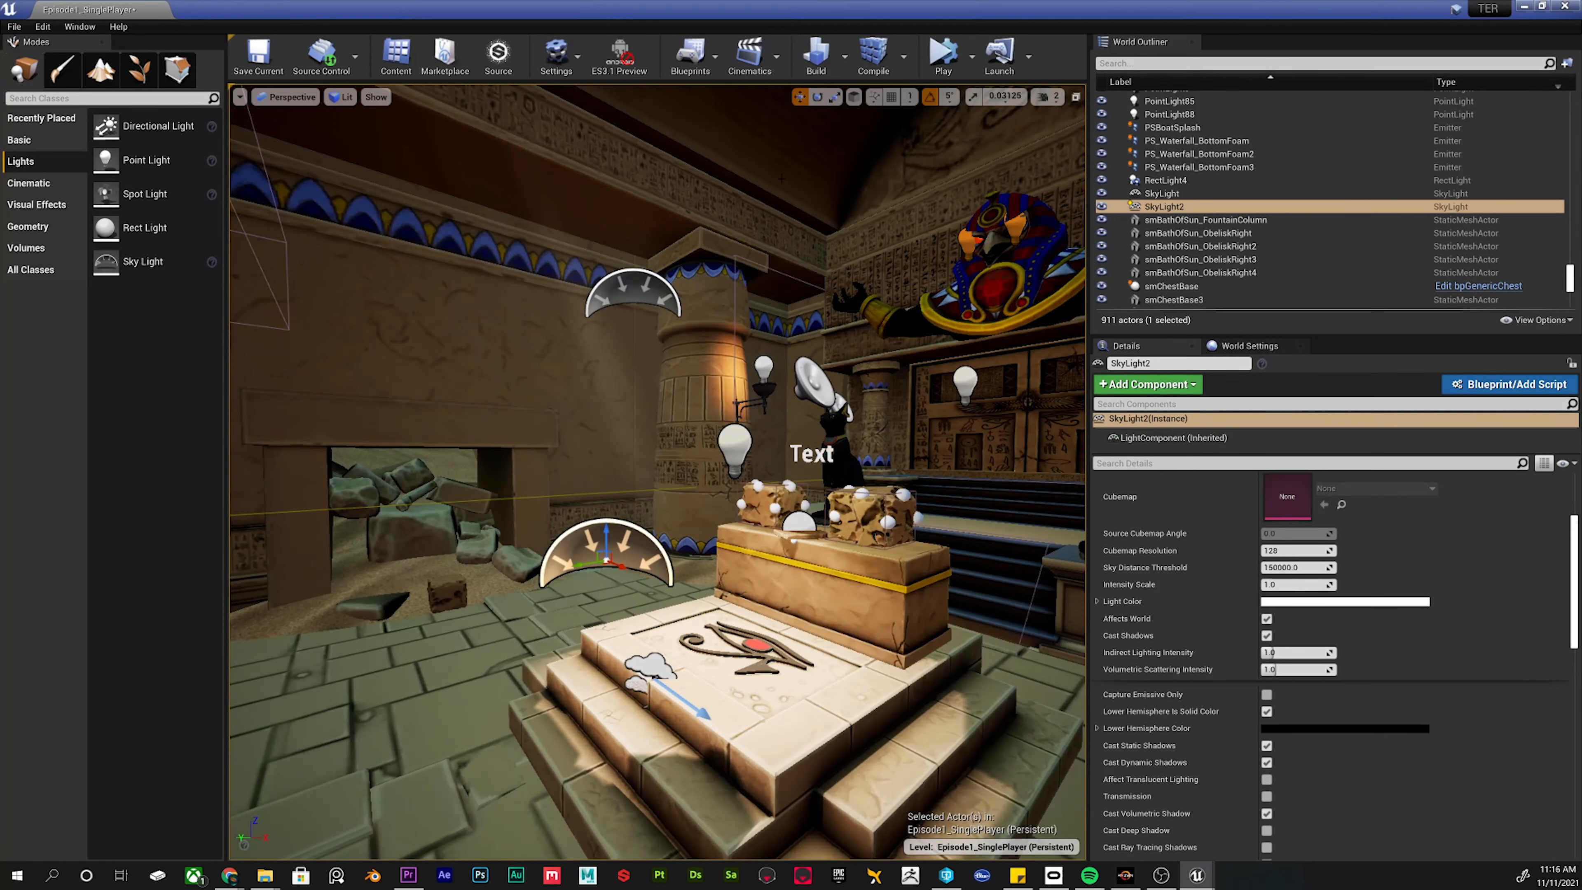
Examine how the sky light affects the altar, the columns and the surrounding chamber.
right_drag(781, 179, 598, 193)
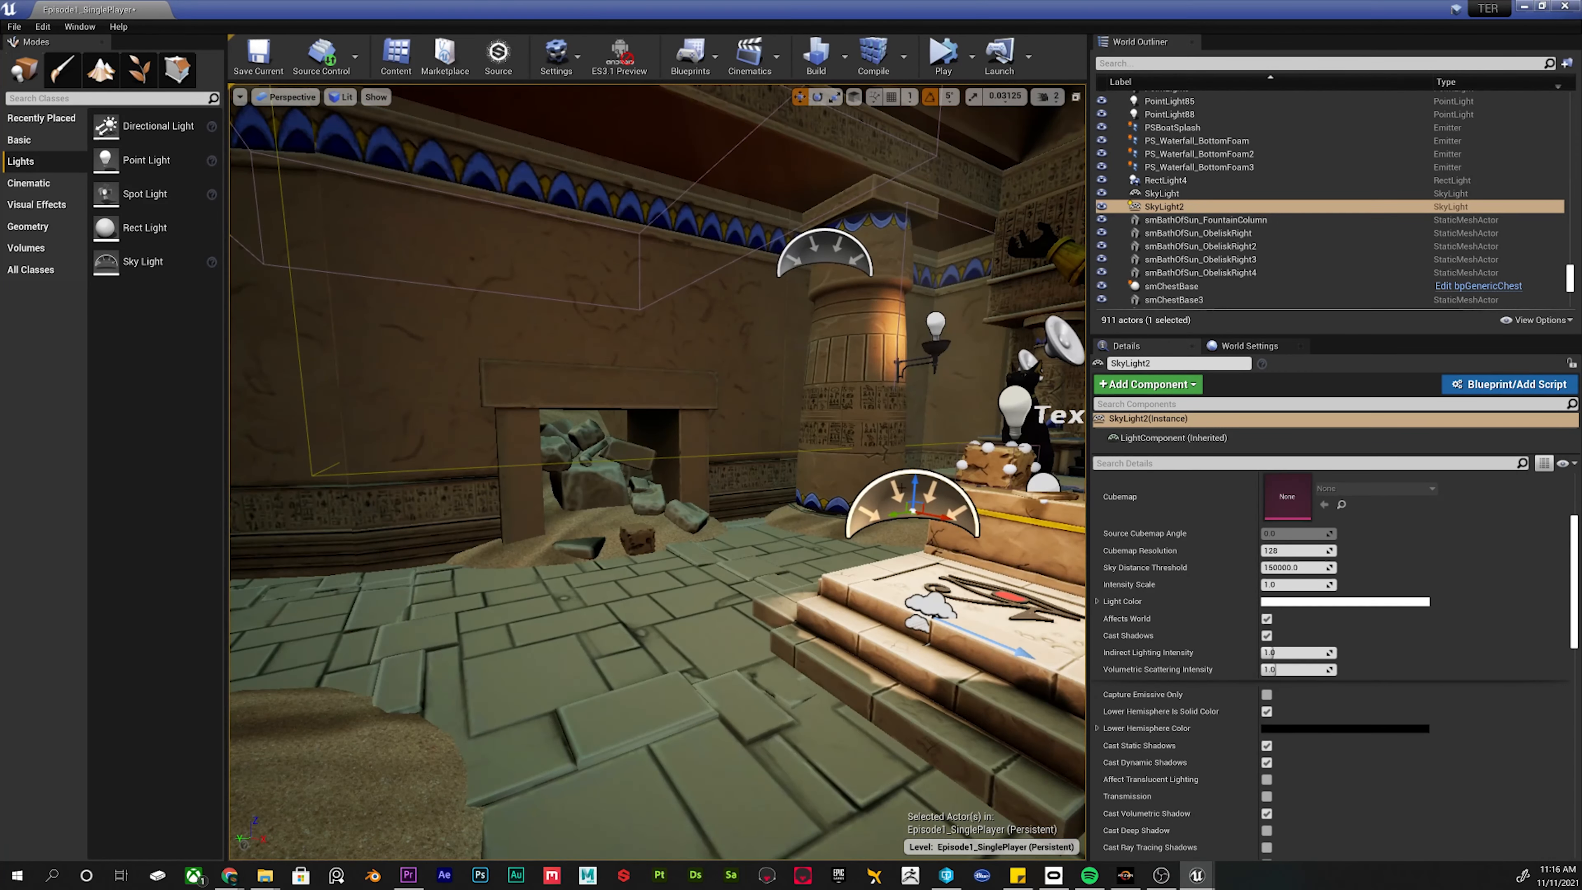
right_drag(902, 487, 981, 481)
right_drag(782, 505, 763, 424)
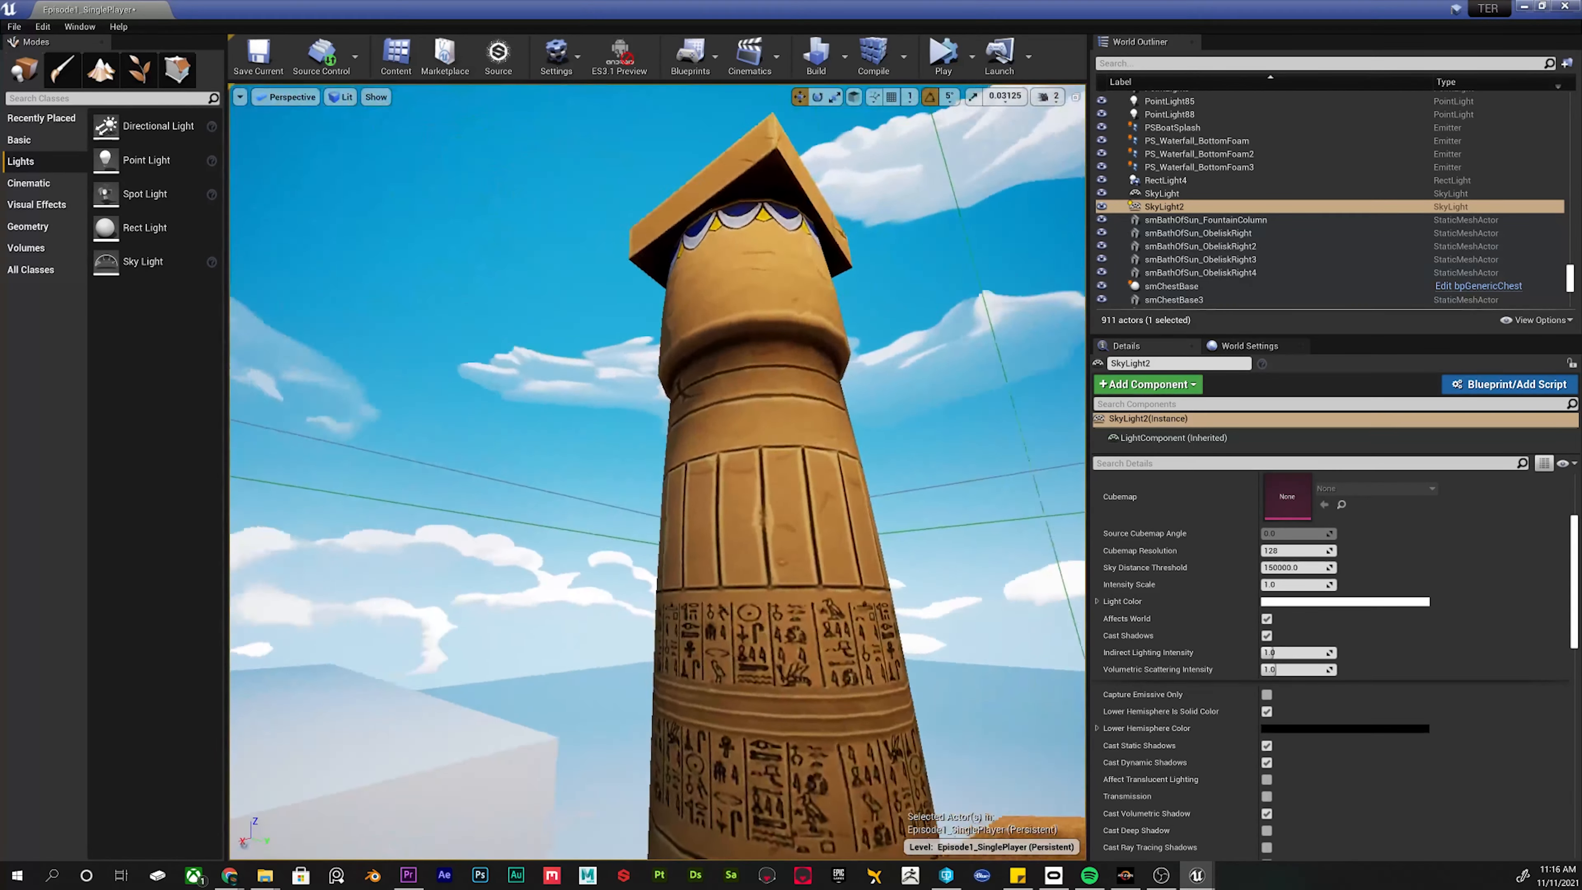
right_drag(841, 299, 570, 287)
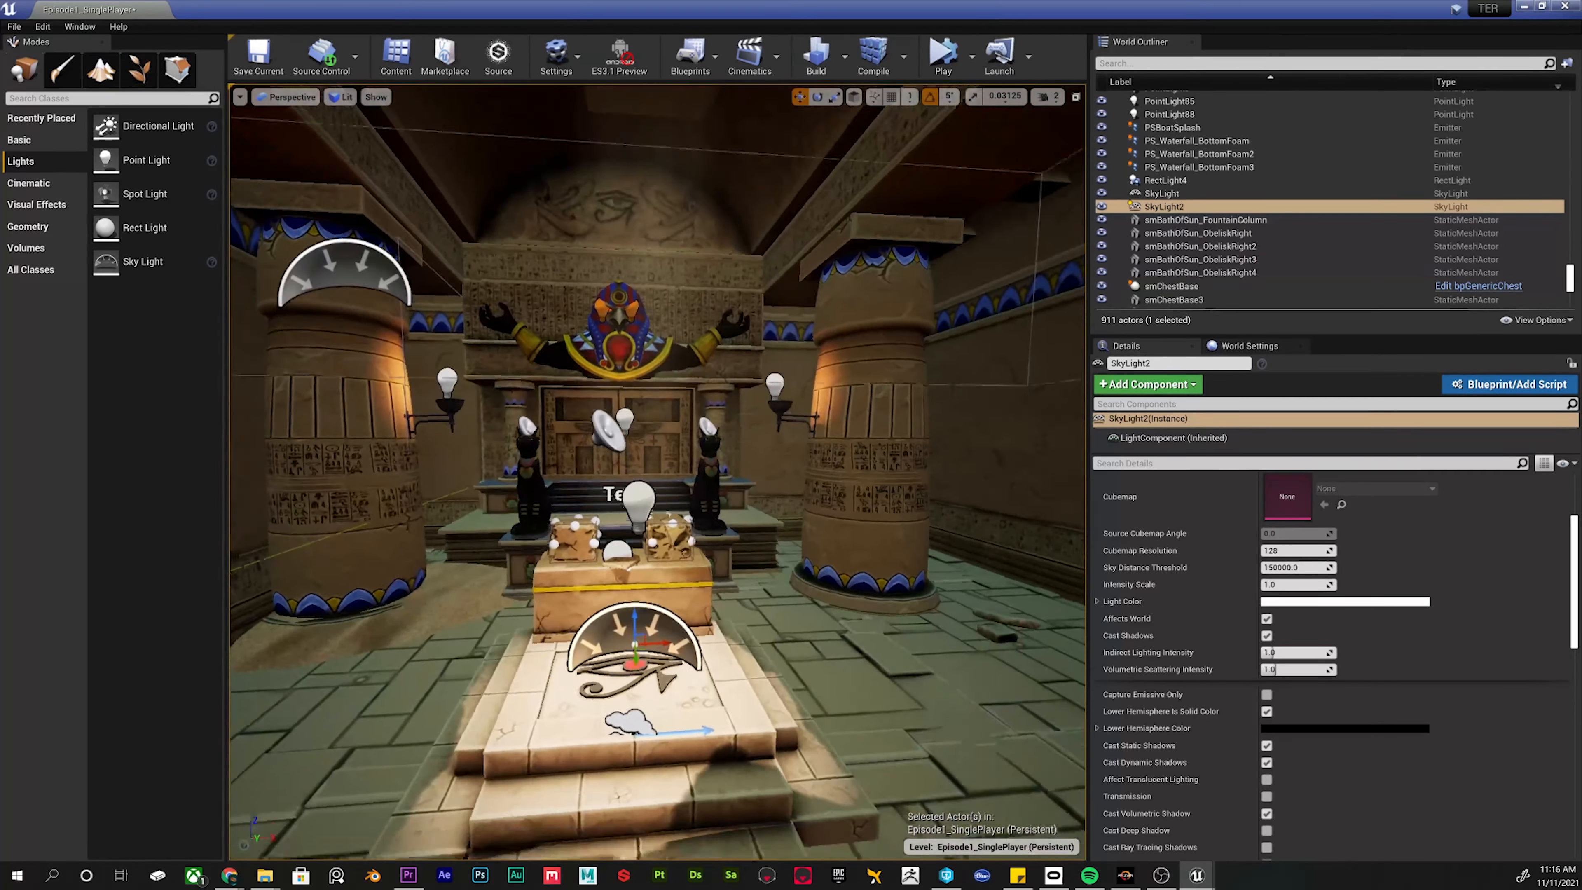
middle_drag(765, 273, 766, 374)
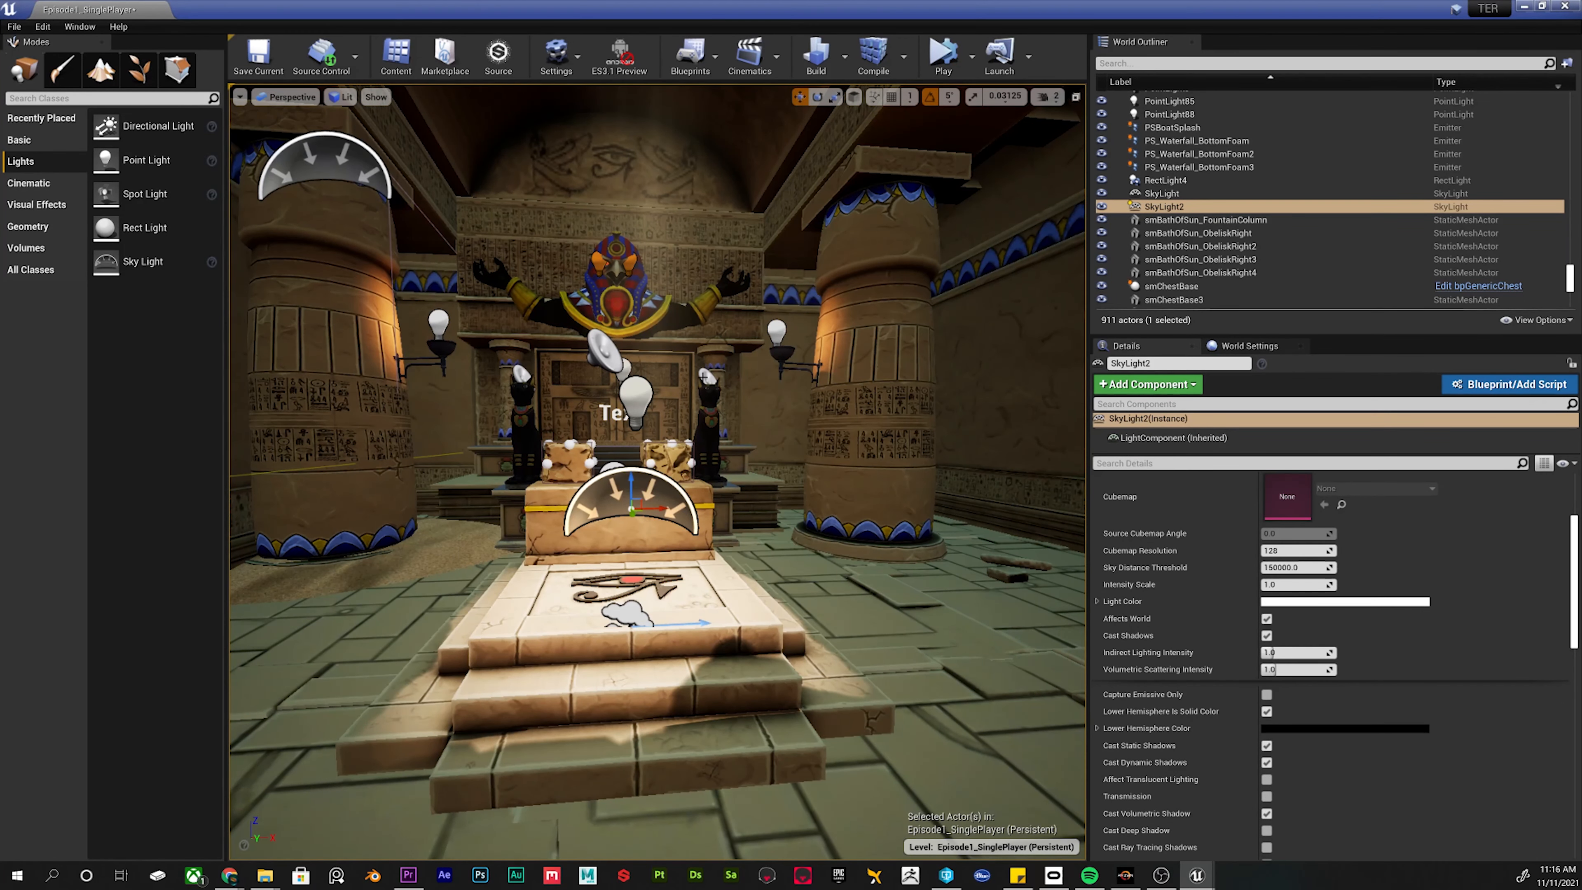
right_drag(704, 377, 673, 403)
key(w)
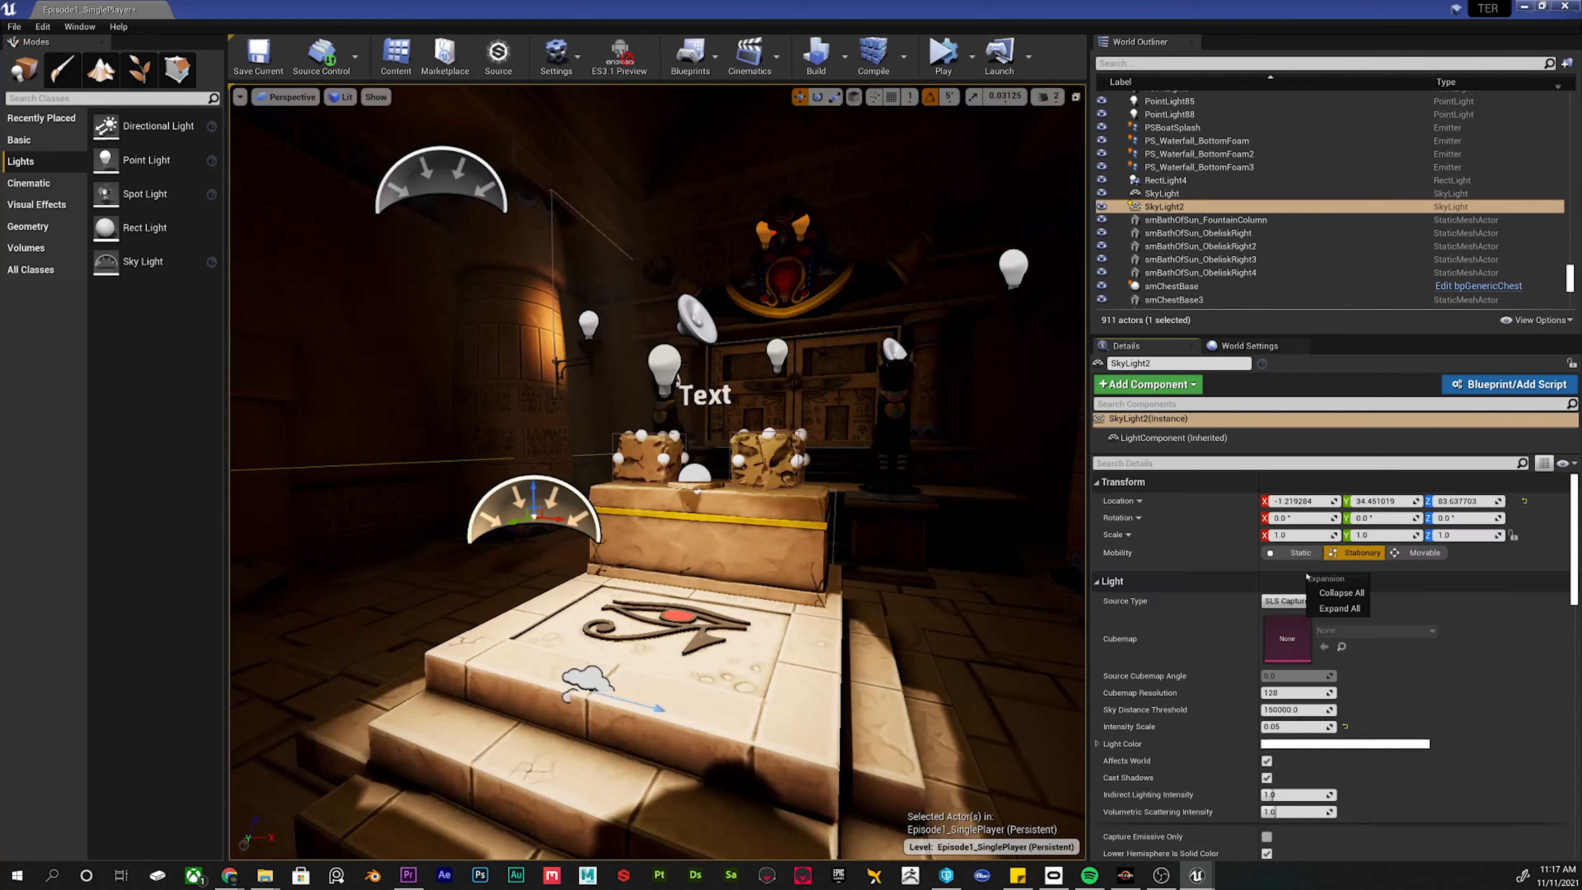
Try the sky light's Movable and Stationary mobility options and set it to Static.
click(1415, 553)
click(1312, 554)
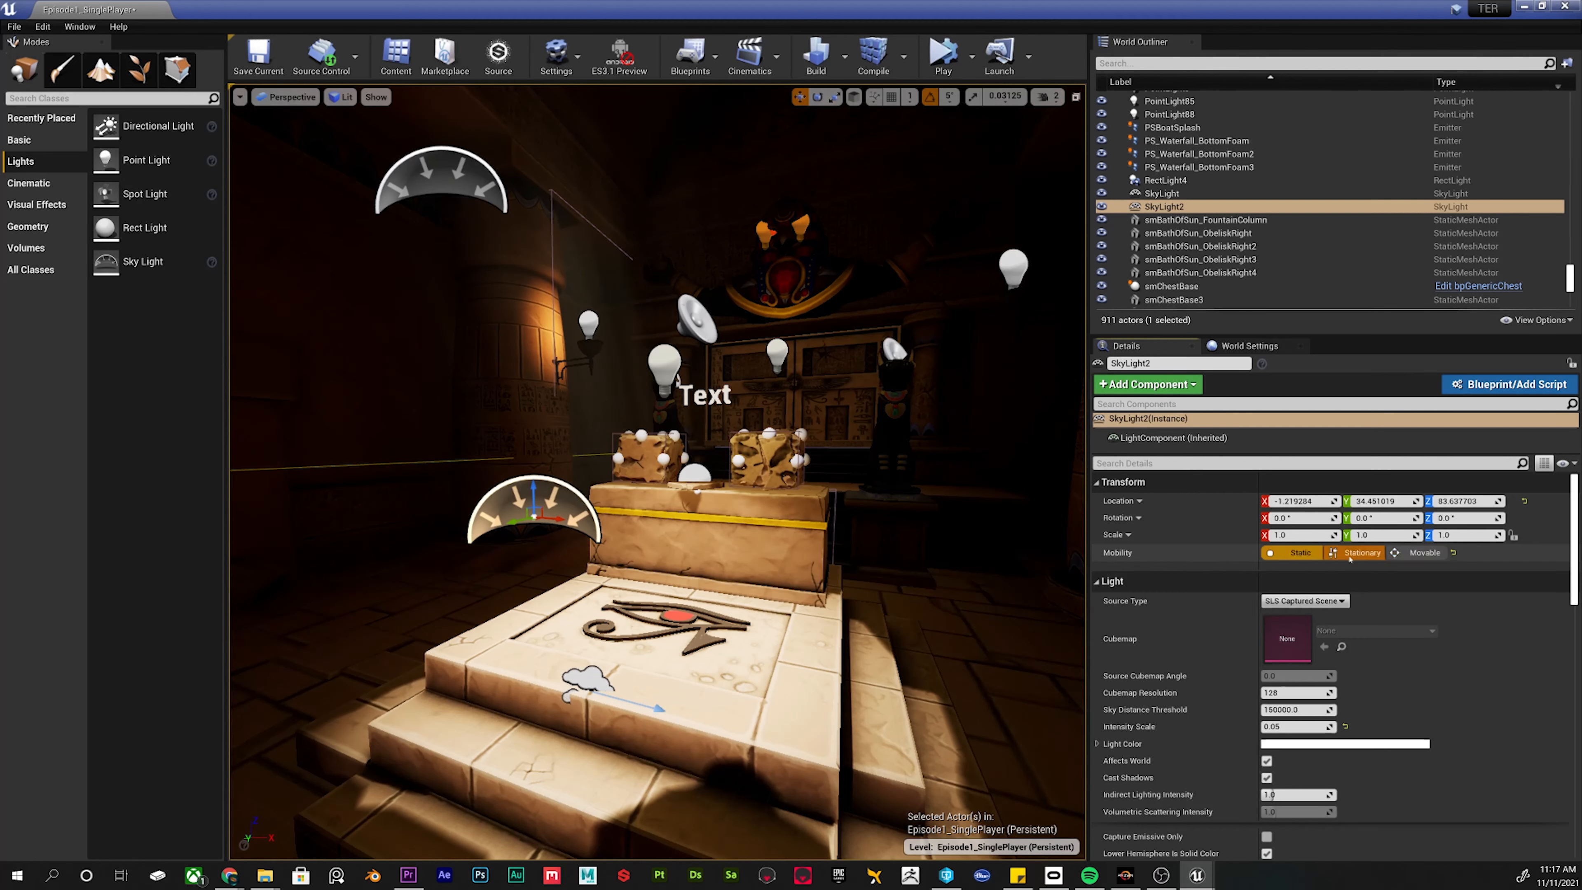
click(1350, 554)
click(1413, 554)
click(1306, 553)
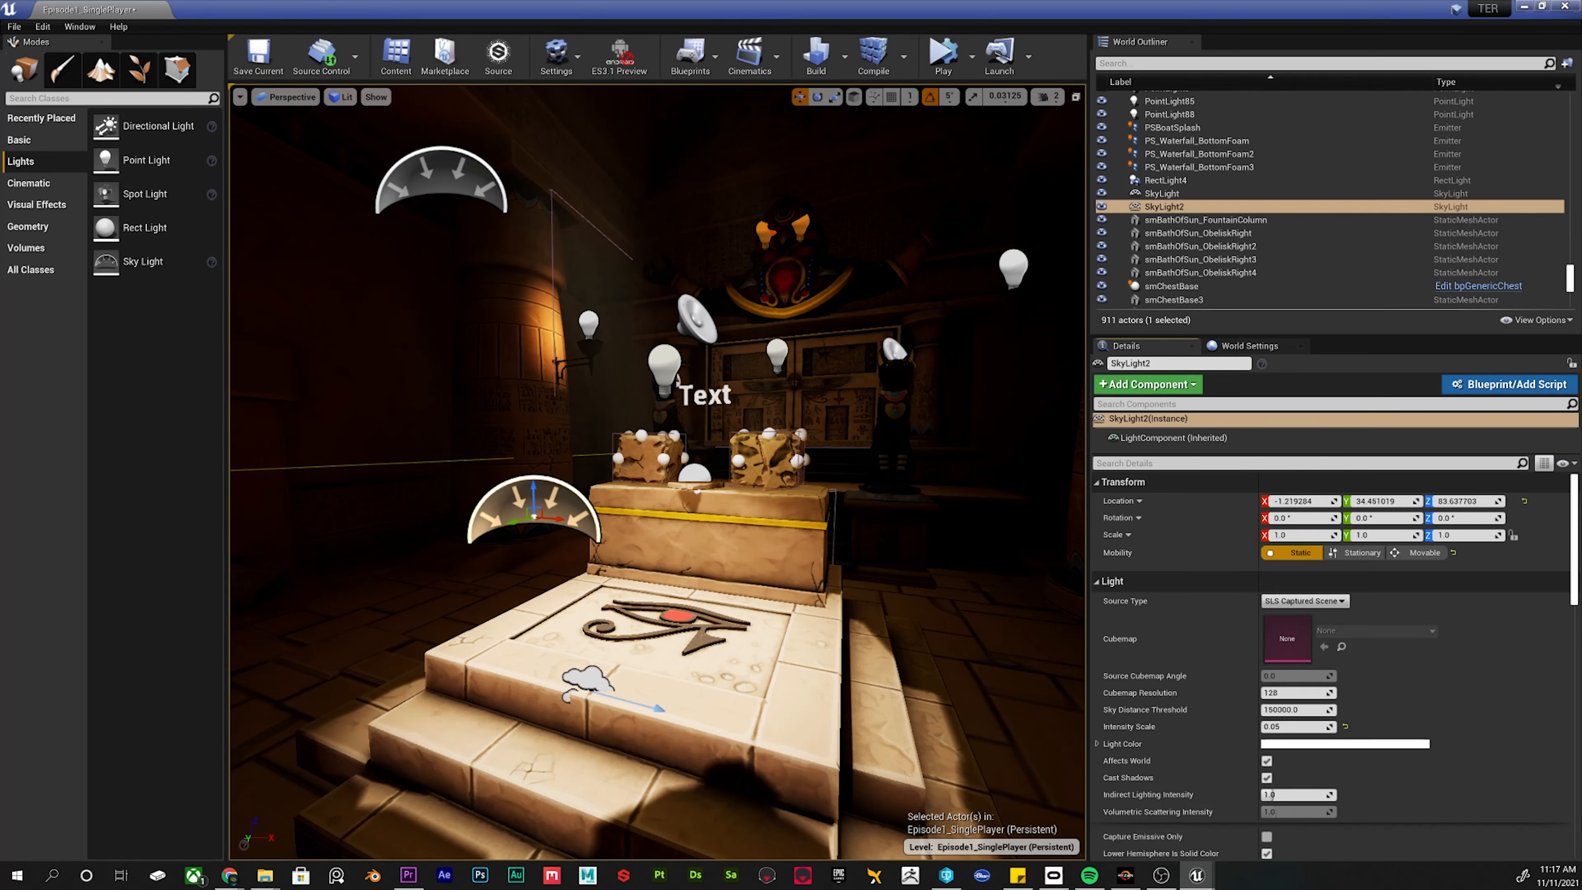
Recapture the scene for the sky light.
scroll(1268, 794, down, 10)
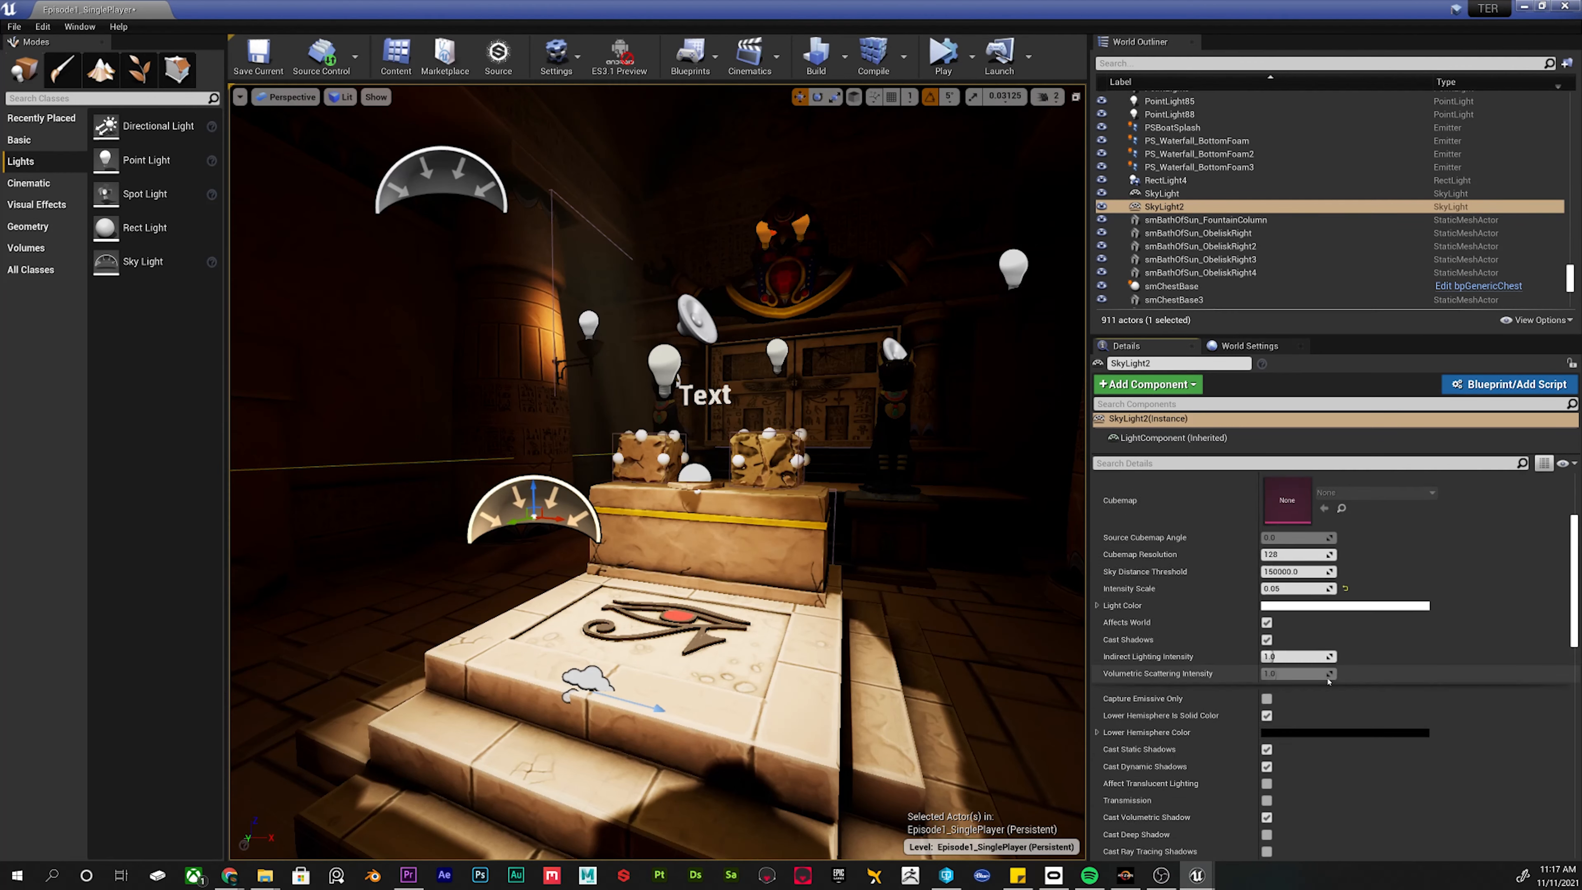
scroll(1314, 689, down, 2)
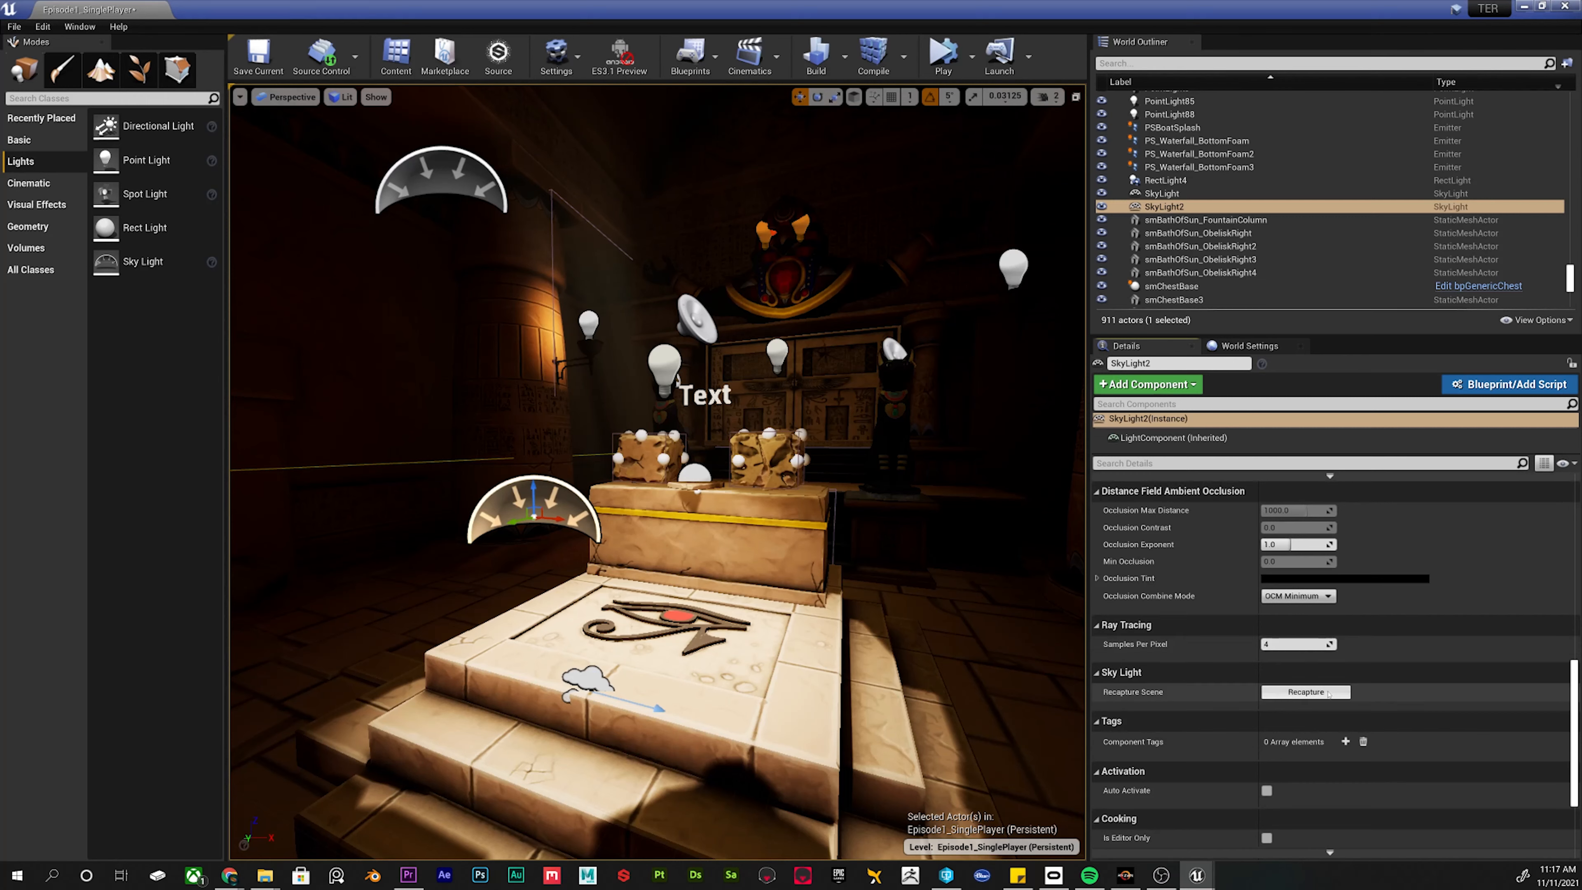
click(1304, 691)
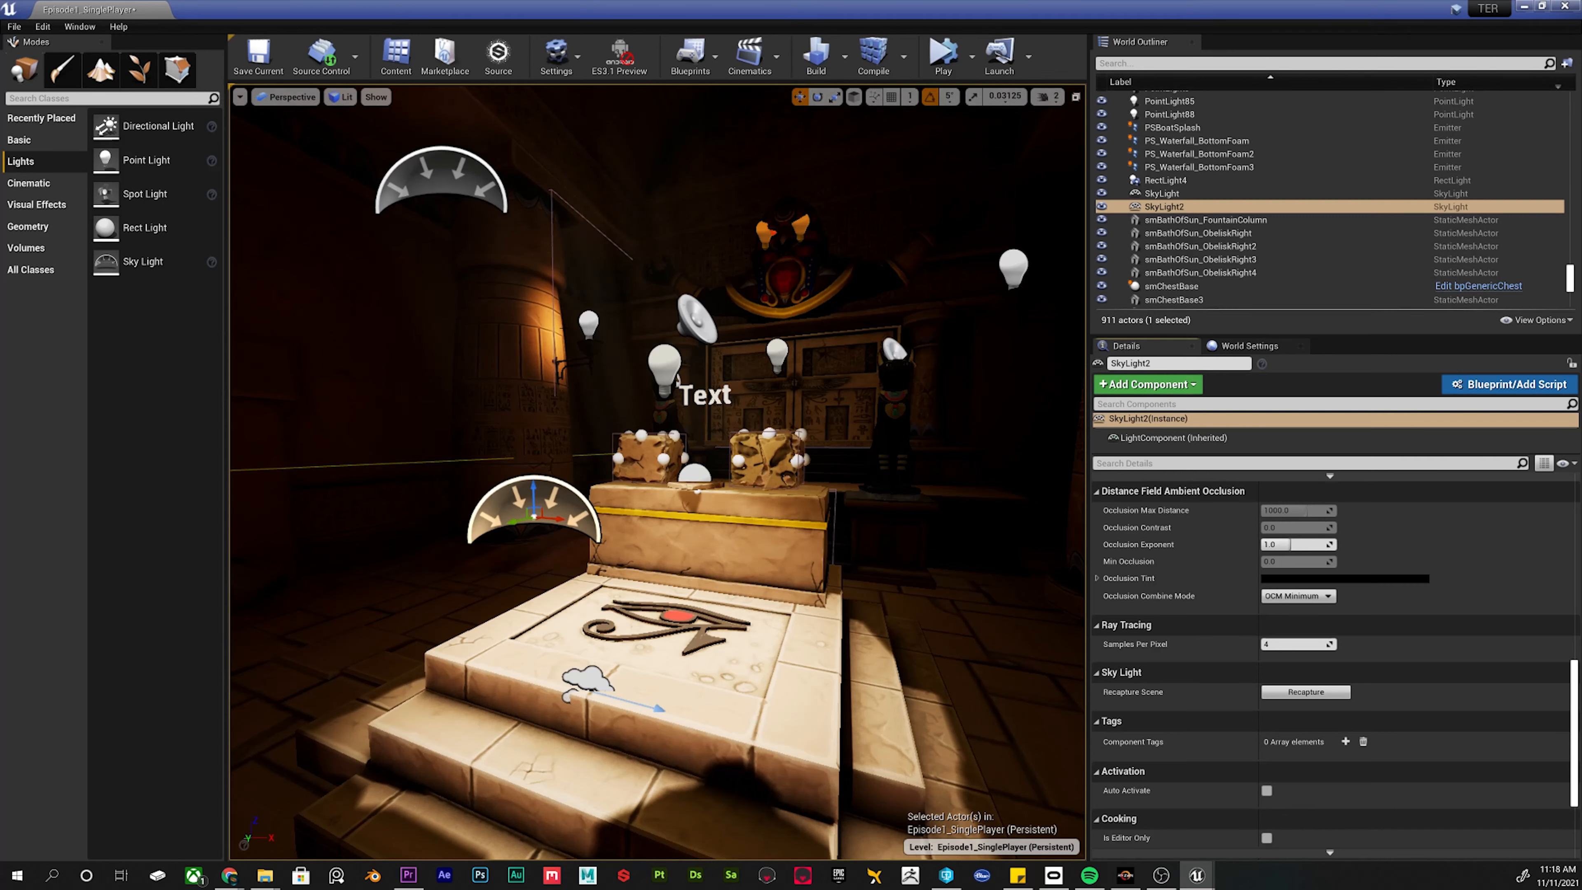
Switch the sky light's mobility through Movable to Stationary and bring its Recapture Scene option into view.
scroll(1249, 754, up, 10)
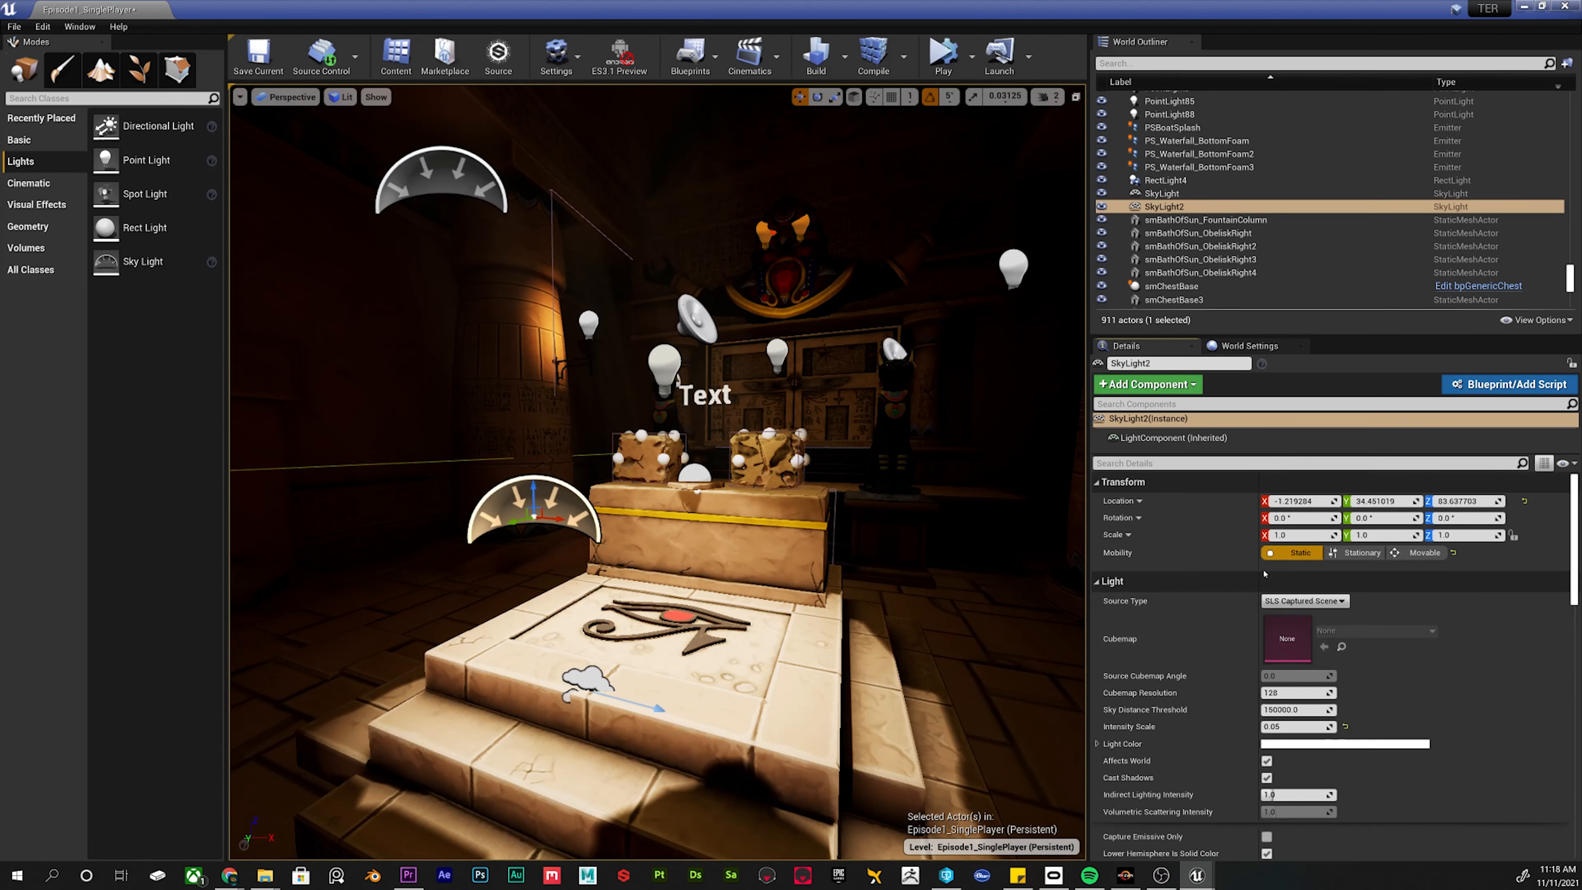
click(1360, 553)
click(1414, 552)
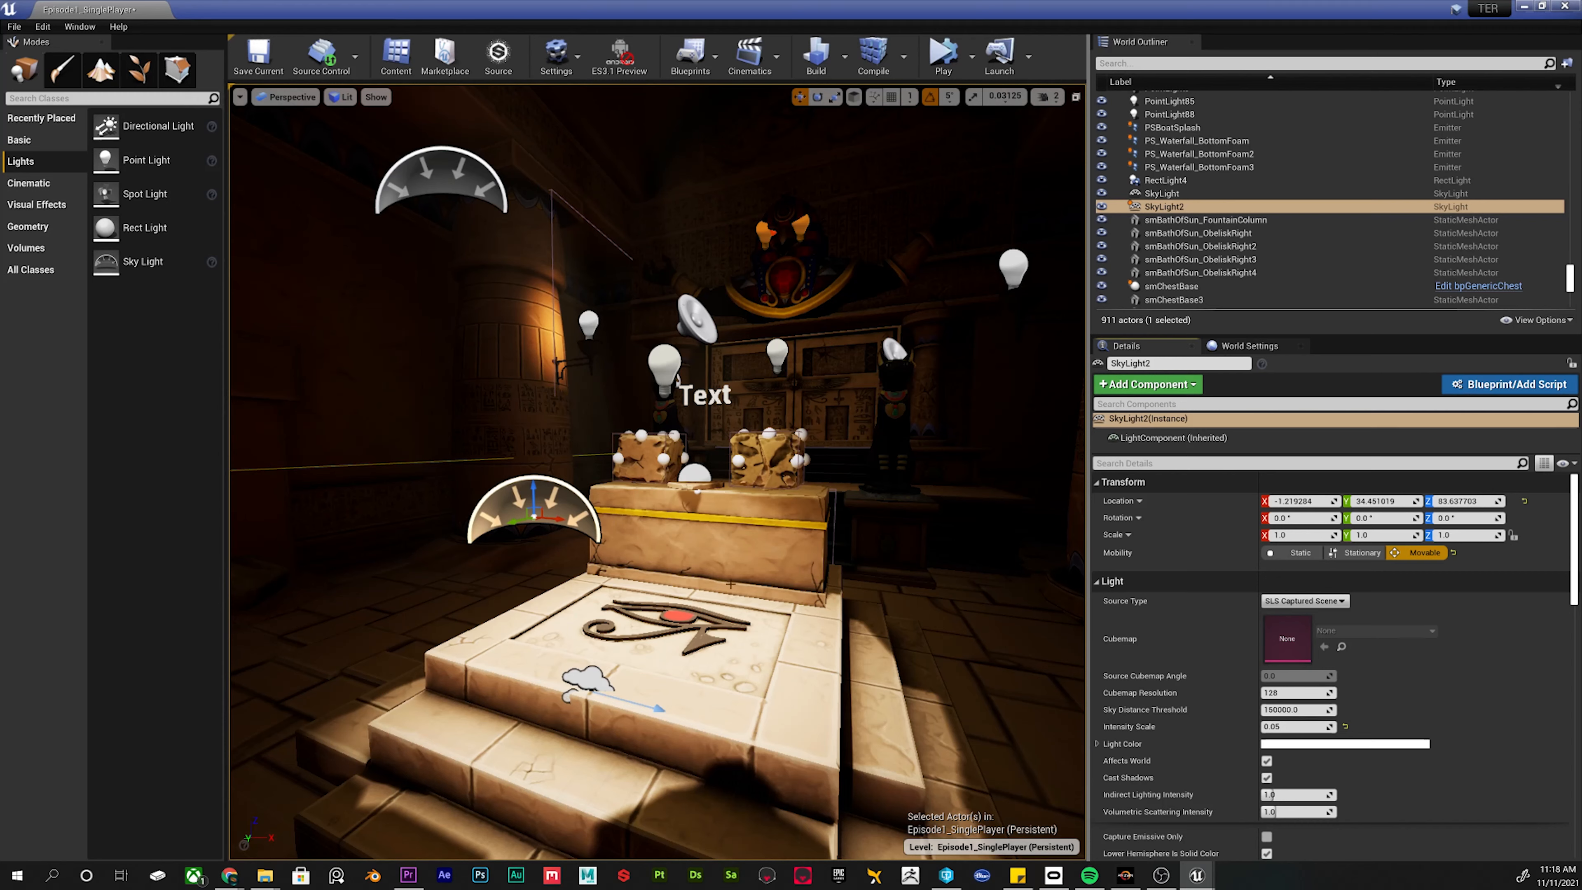
click(1330, 554)
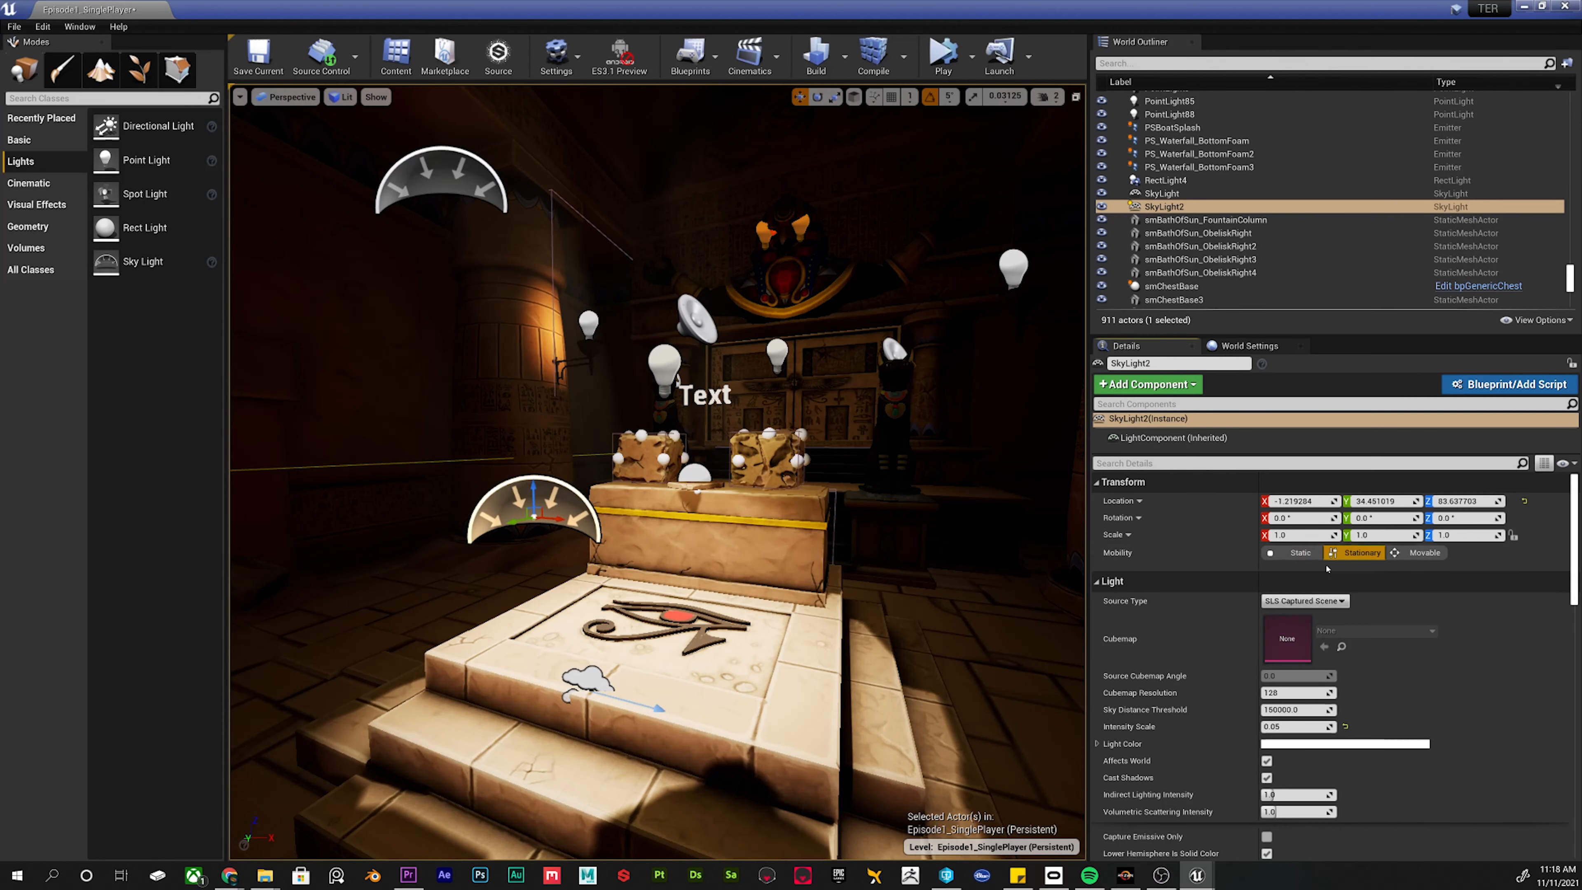
scroll(1327, 569, down, 15)
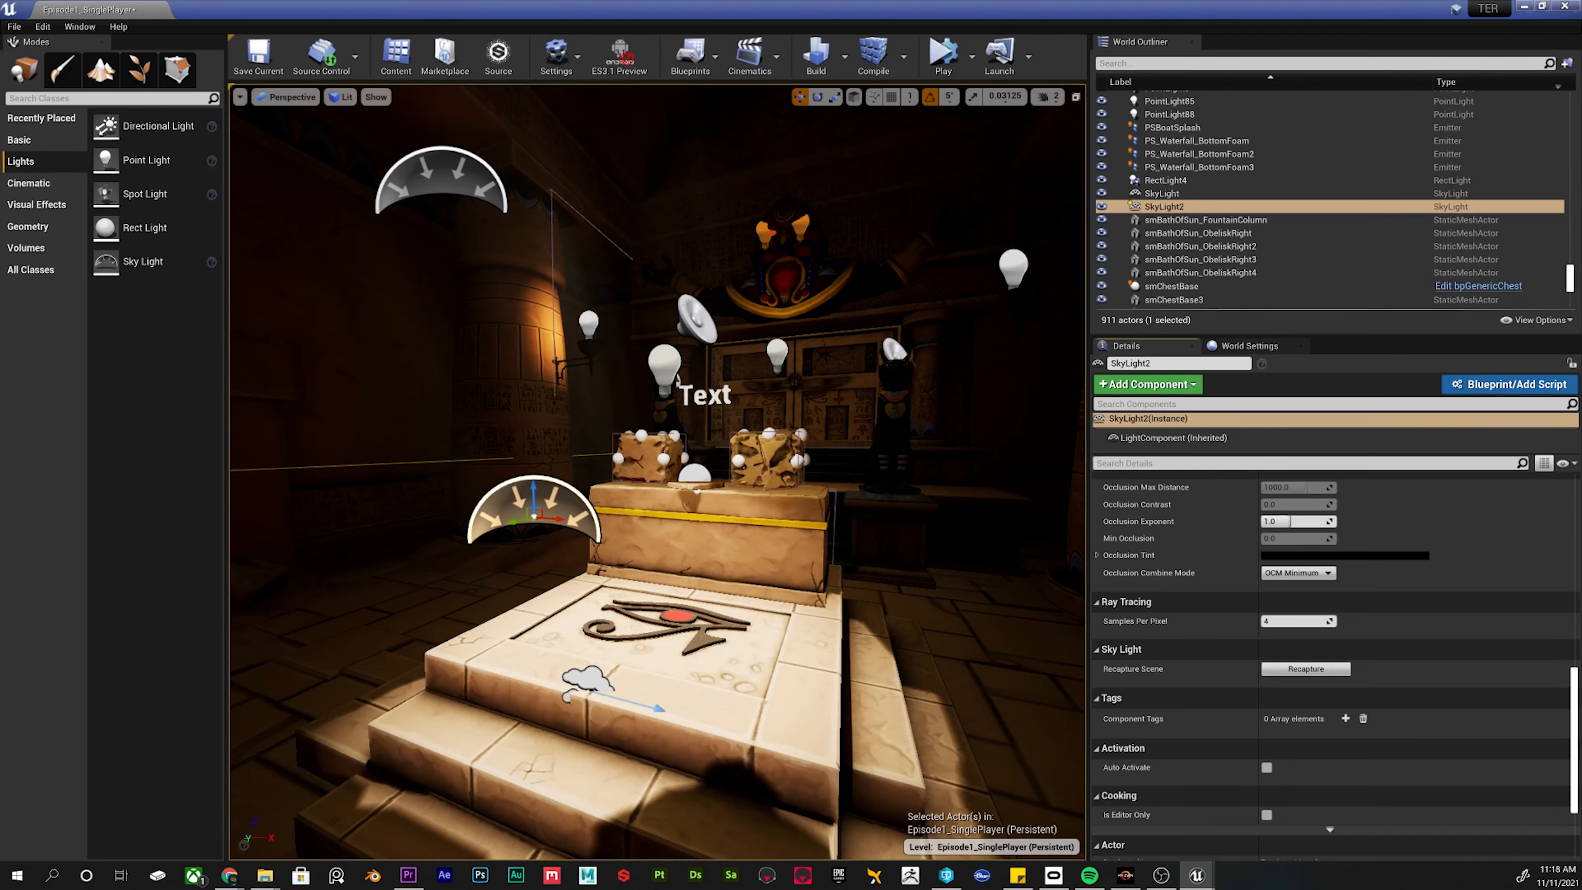
Examine the altar and columns from several angles with the sky light set to Stationary, and review its mobility and intensity settings.
scroll(1274, 680, up, 15)
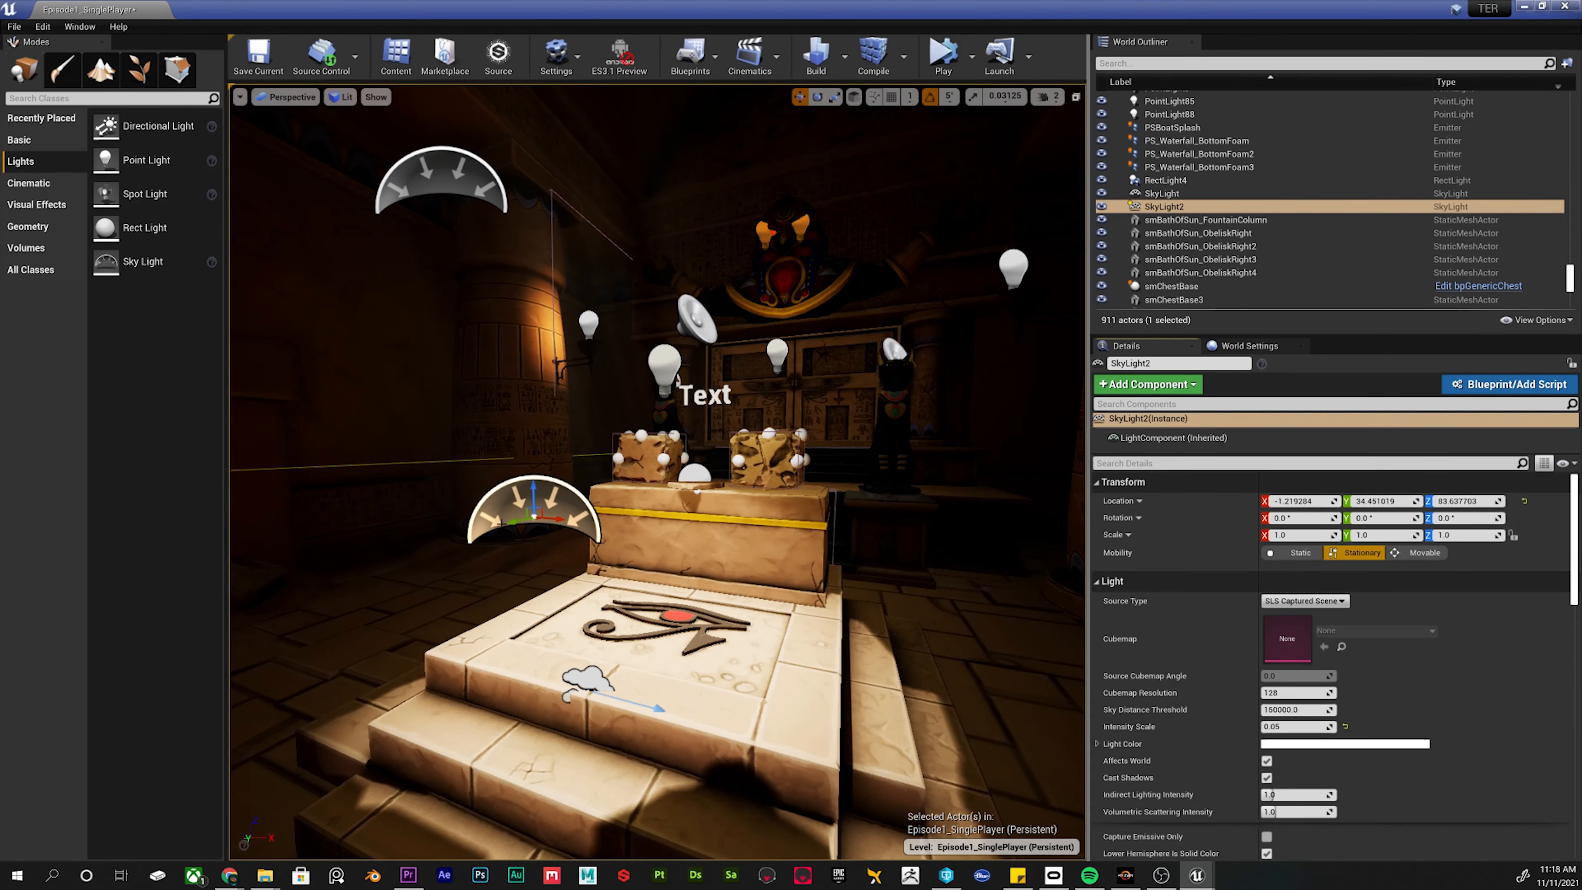
alt+drag(589, 503, 875, 486)
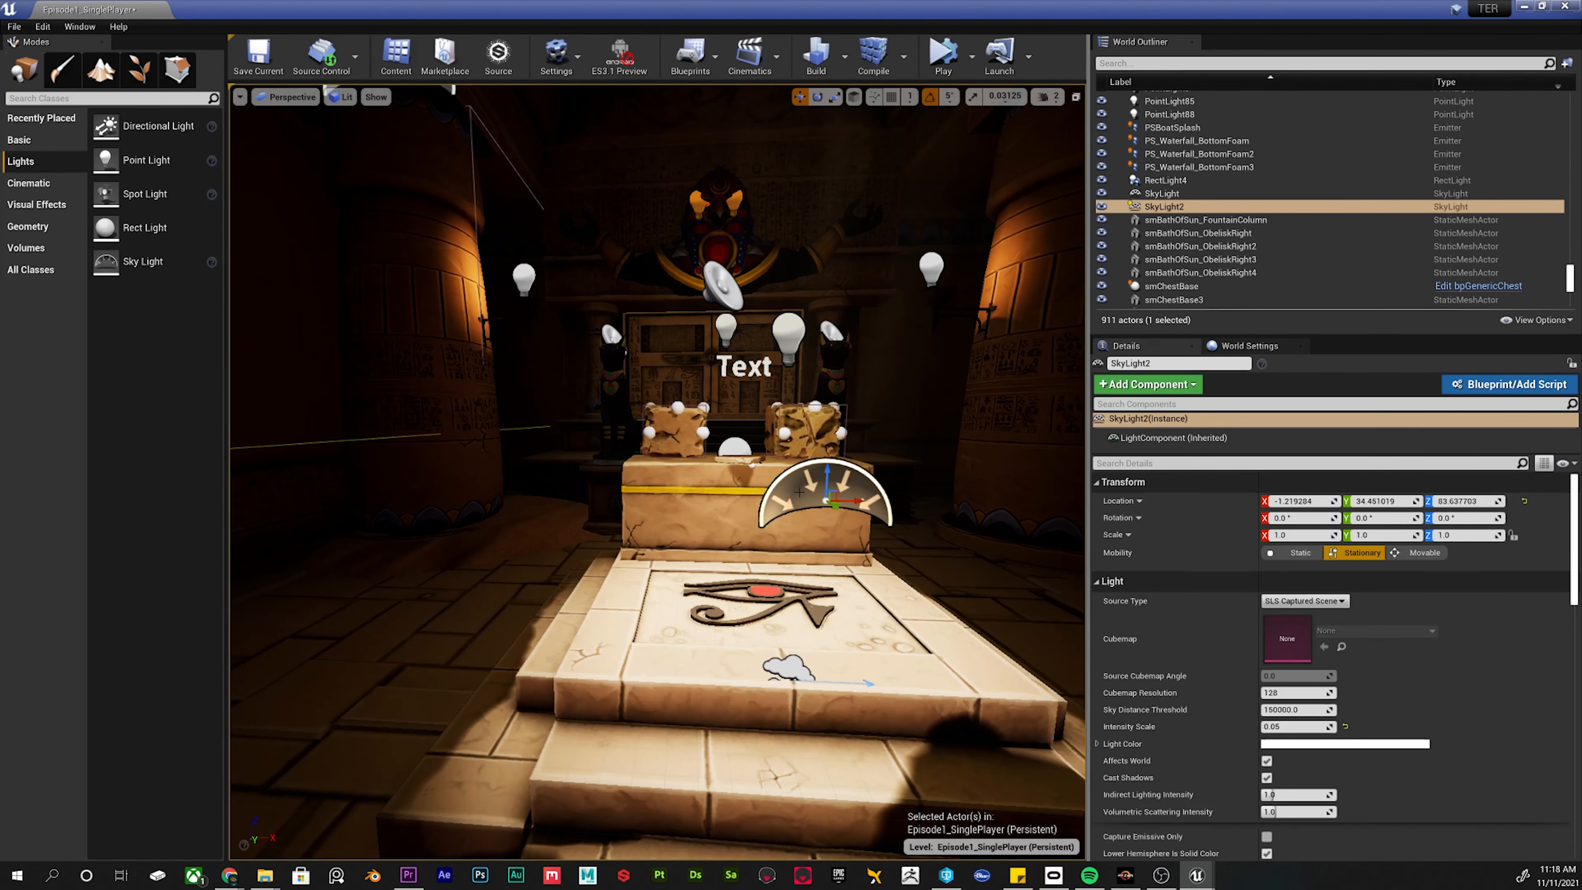
alt+drag(772, 502, 600, 473)
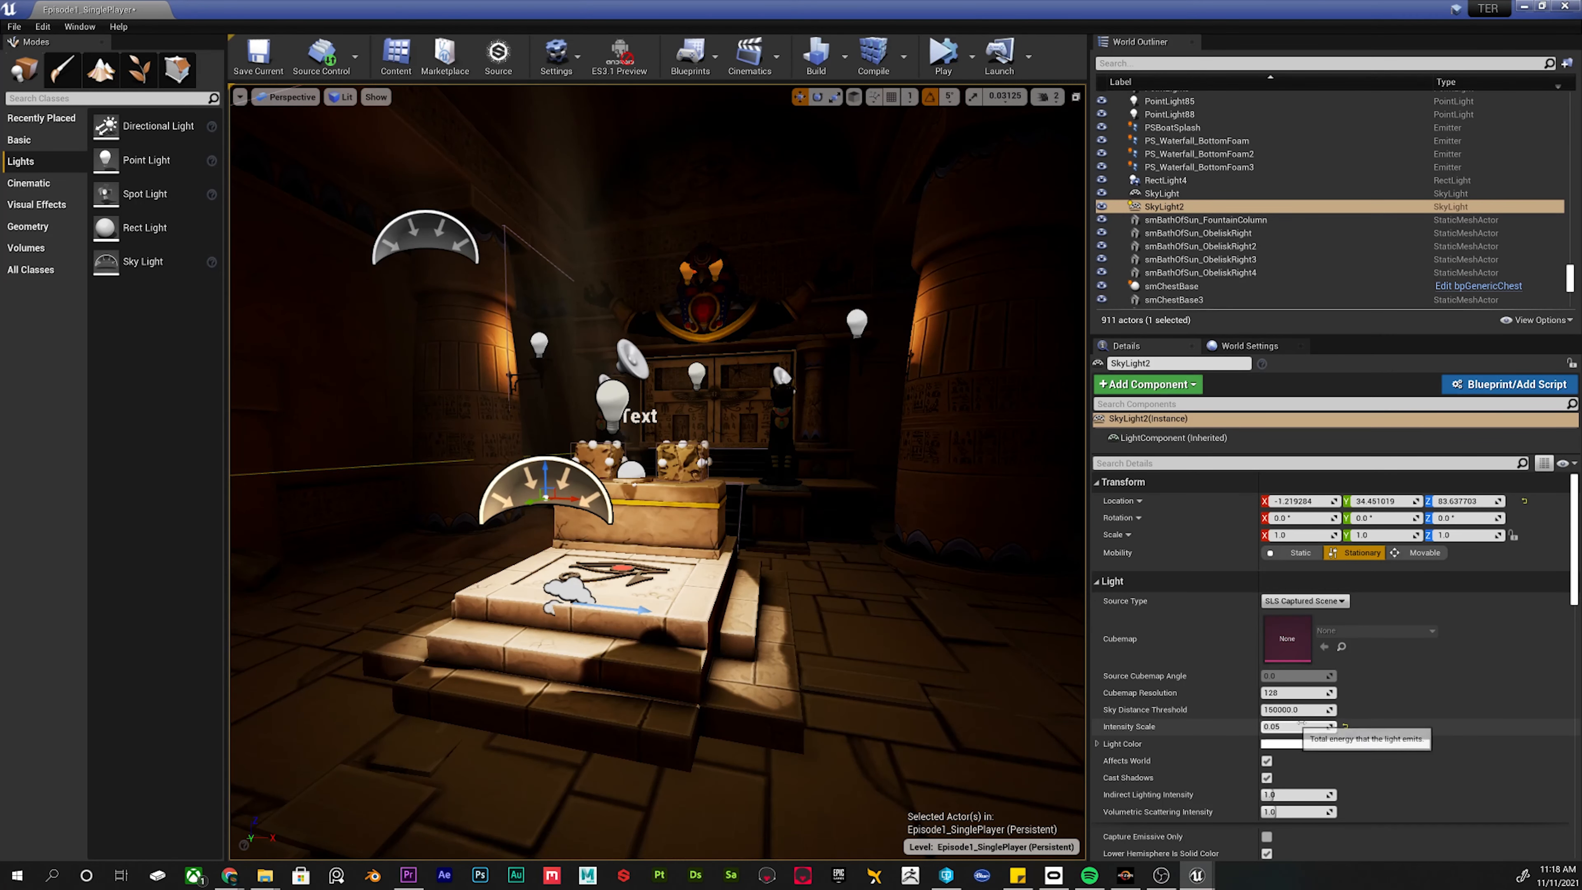
scroll(657, 471, up, 3)
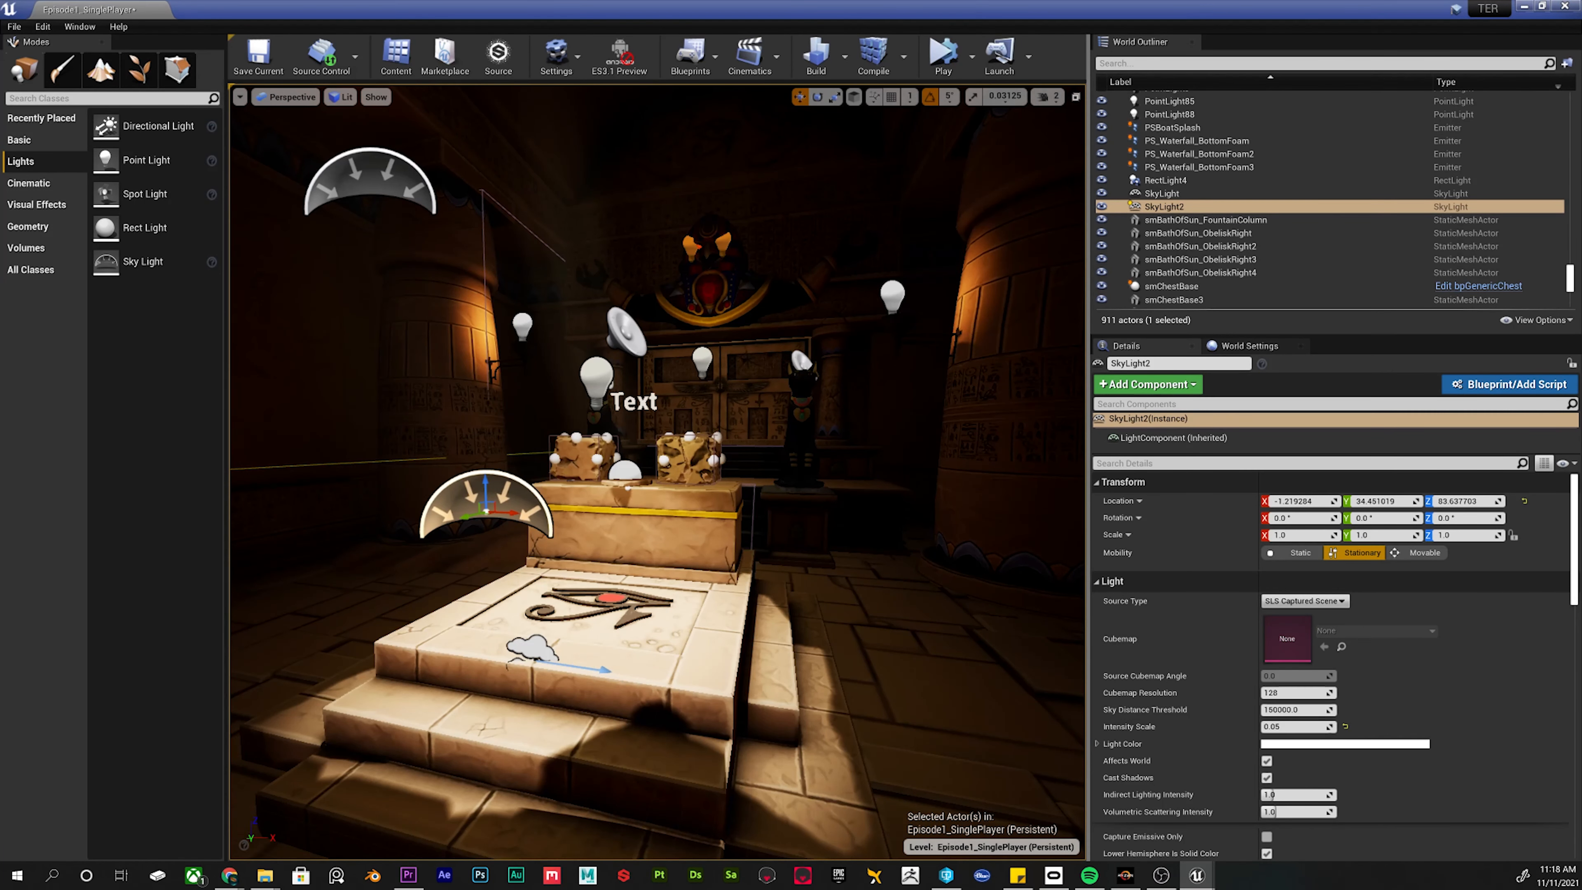
click(1298, 553)
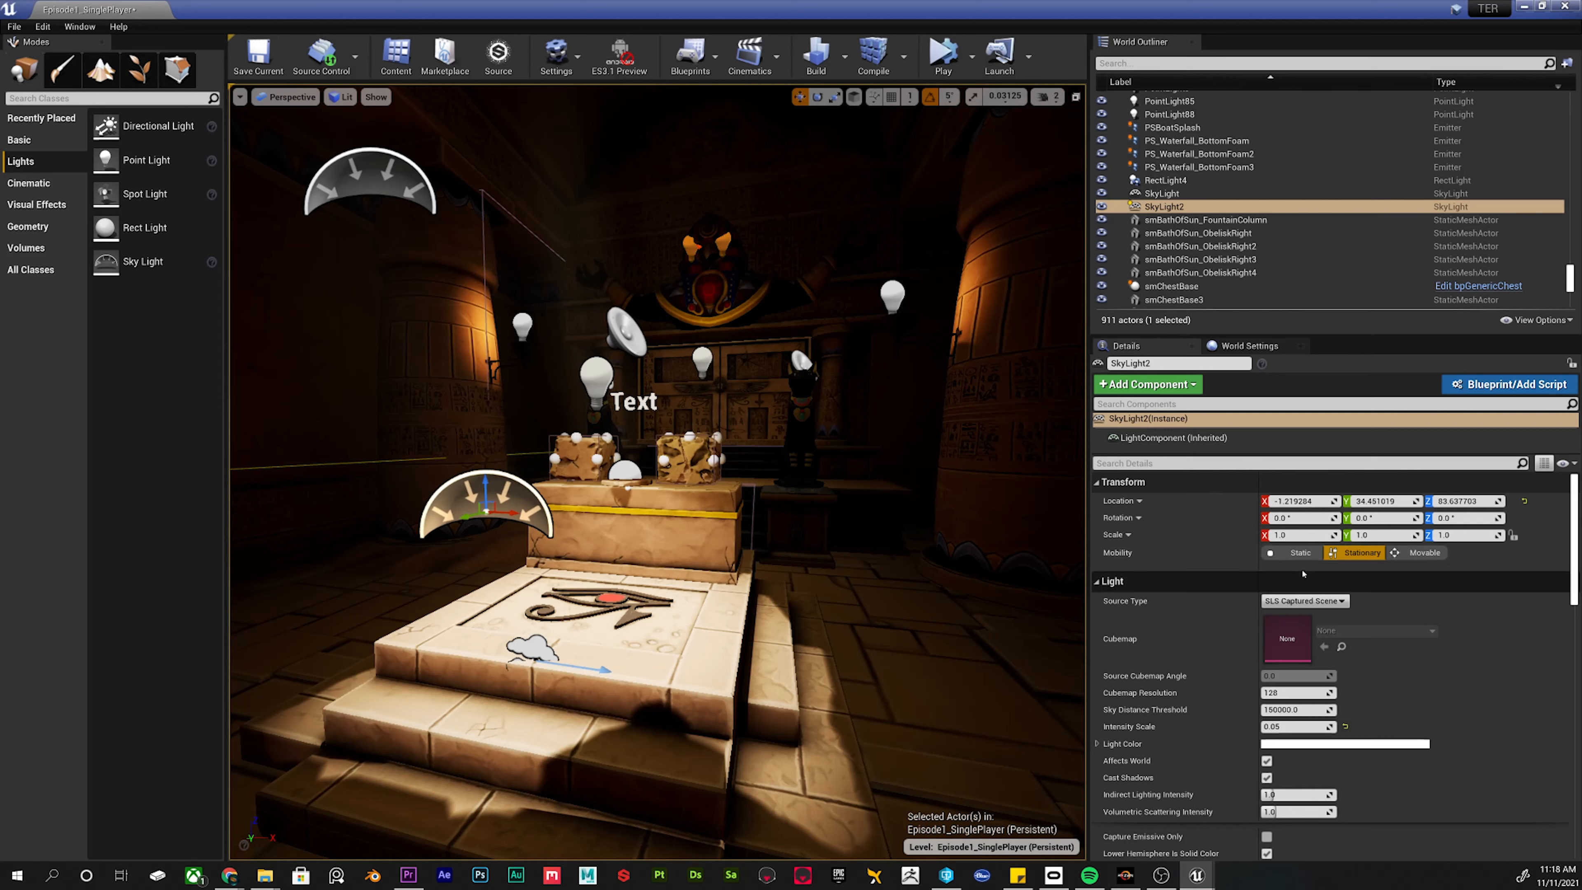
click(1362, 552)
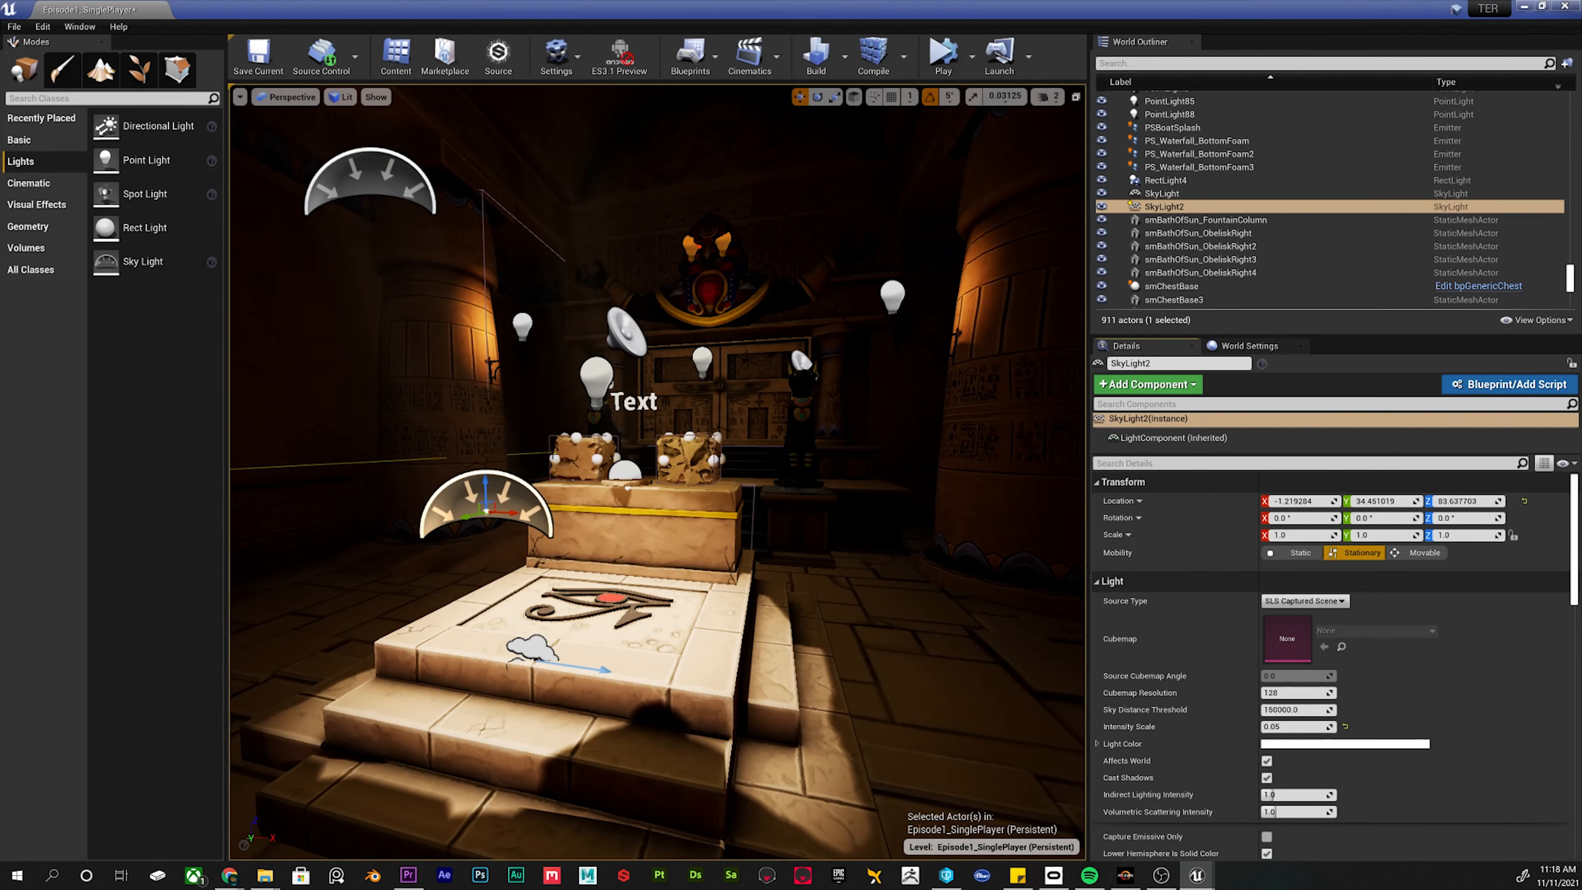
key(a)
right_drag(1006, 565, 1007, 576)
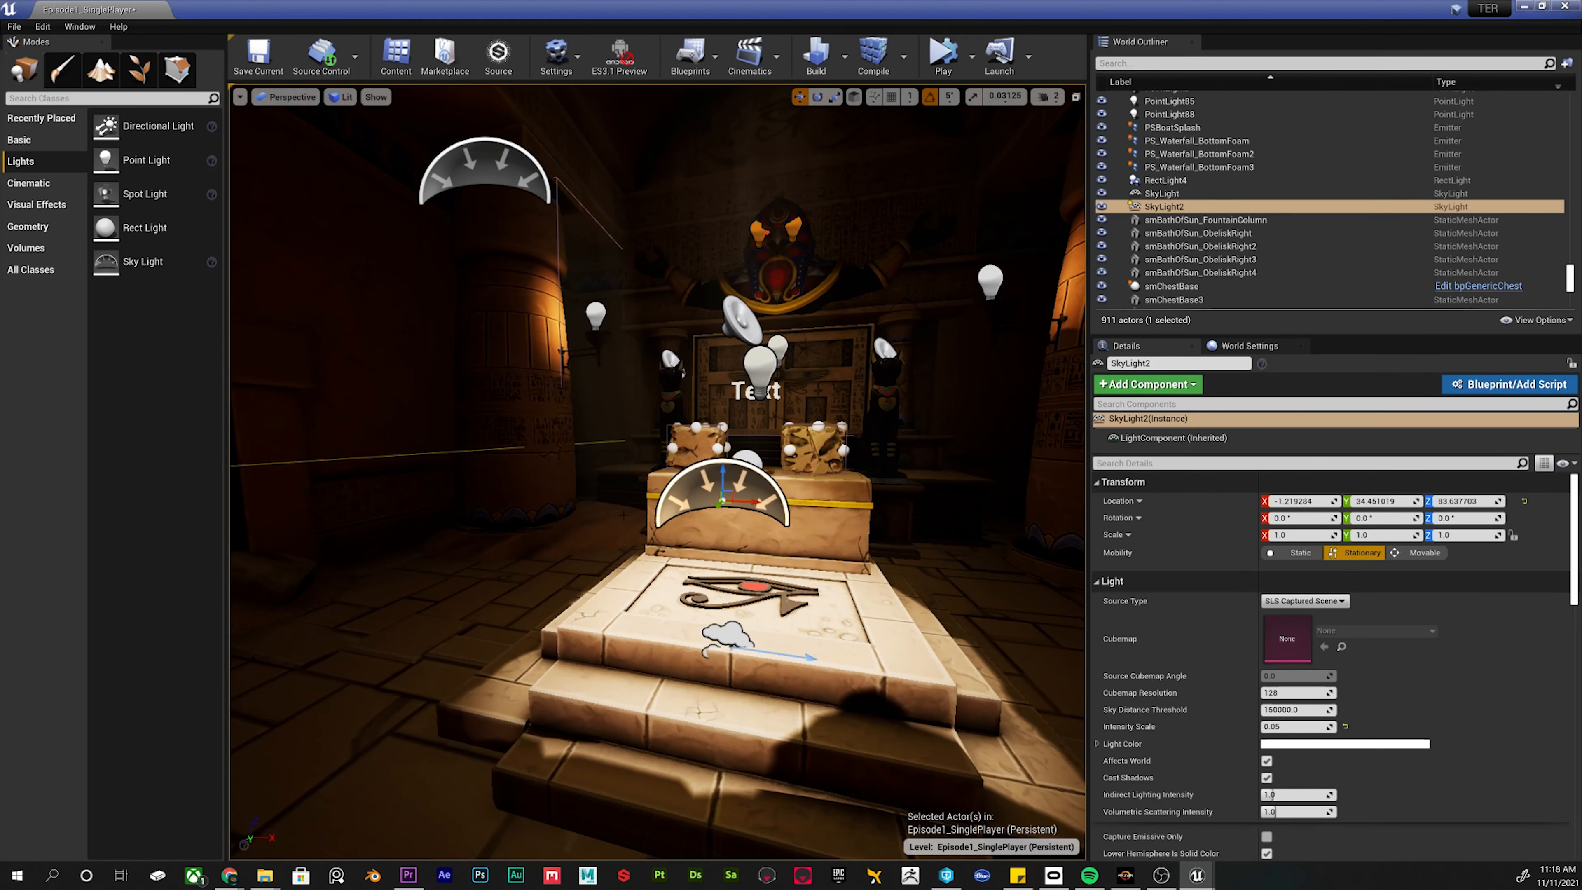